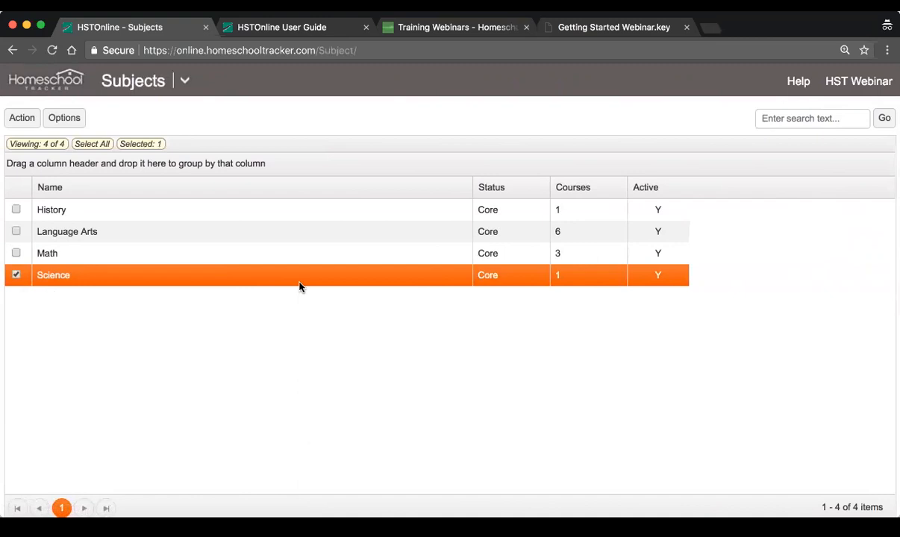
- Open the History subject to review its name, status and assigned courses, and close it without changes
double_click(160, 211)
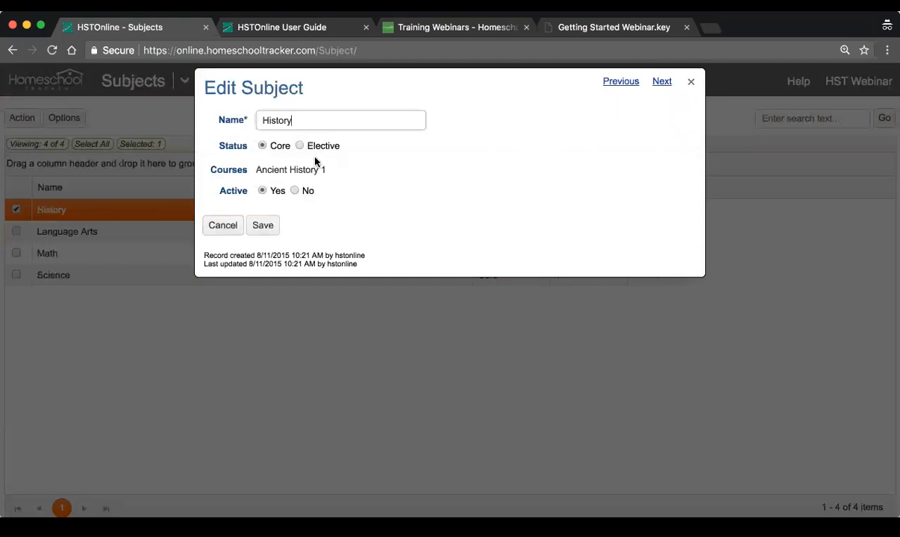
left_click_drag(257, 119, 312, 119)
left_click_drag(217, 170, 335, 172)
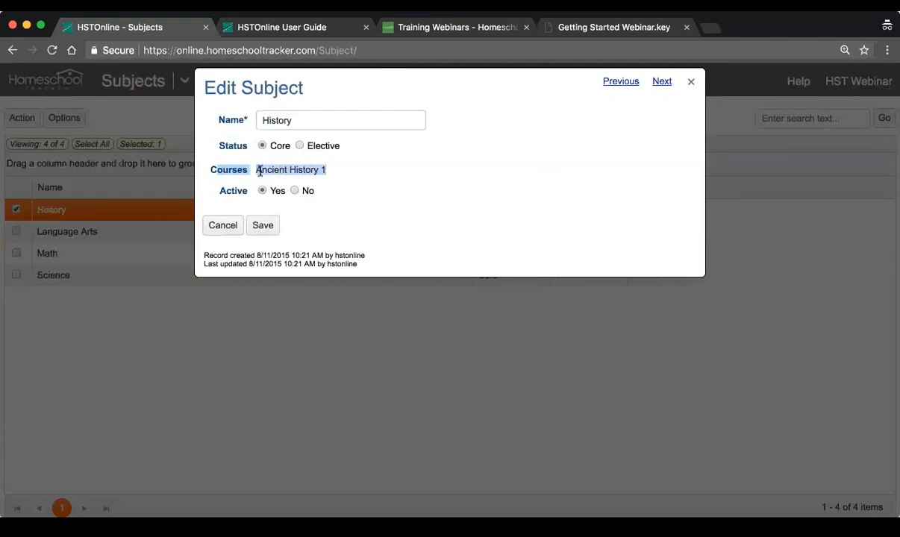
left_click(288, 170)
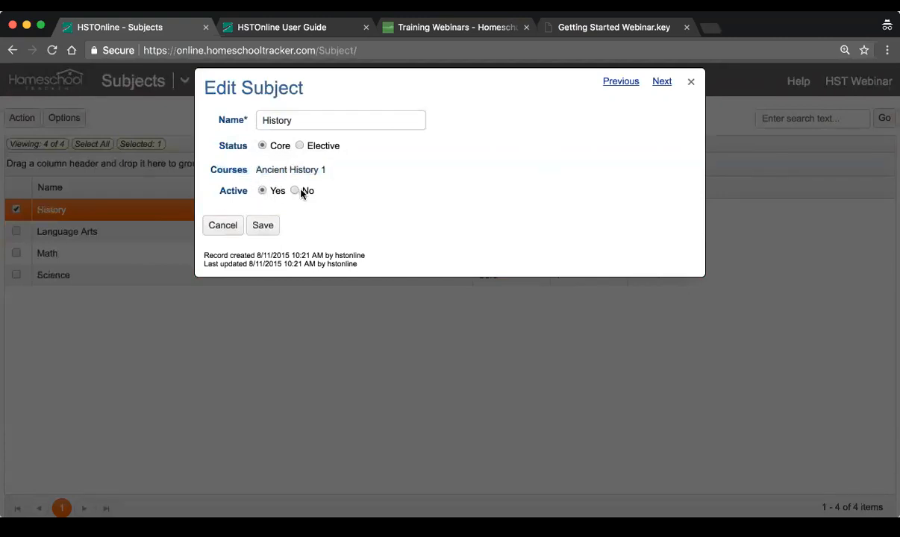
left_click(224, 226)
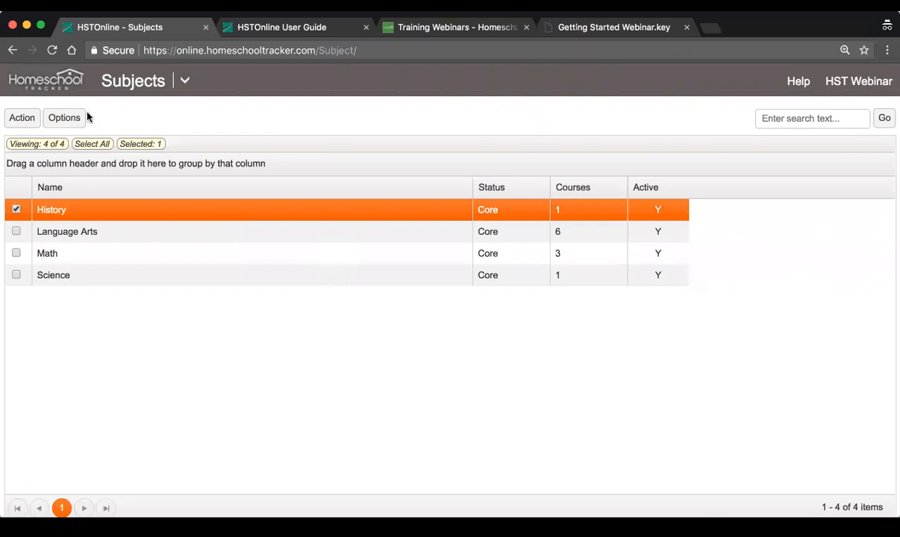
- Go to the course list and open the Ancient History 1 course to review its name, code and credit units
left_click(185, 81)
left_click(410, 173)
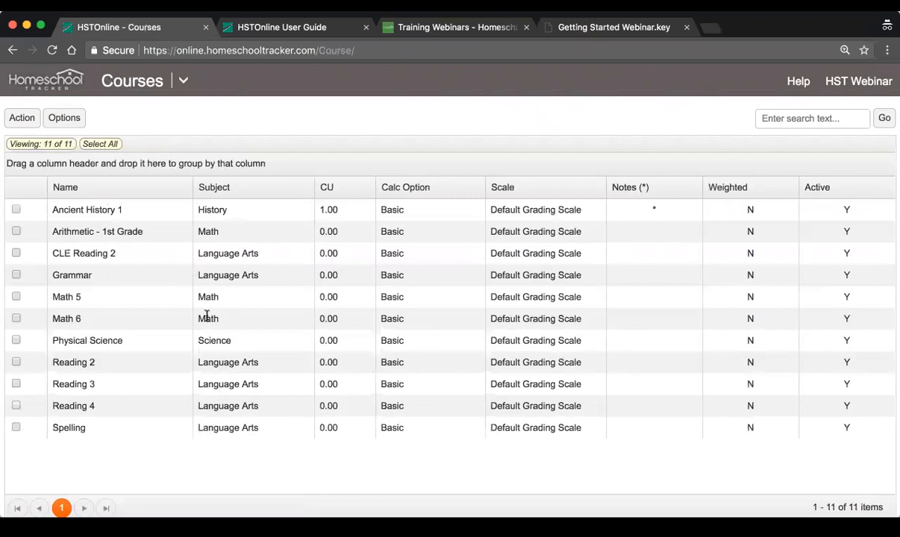
left_click(177, 210)
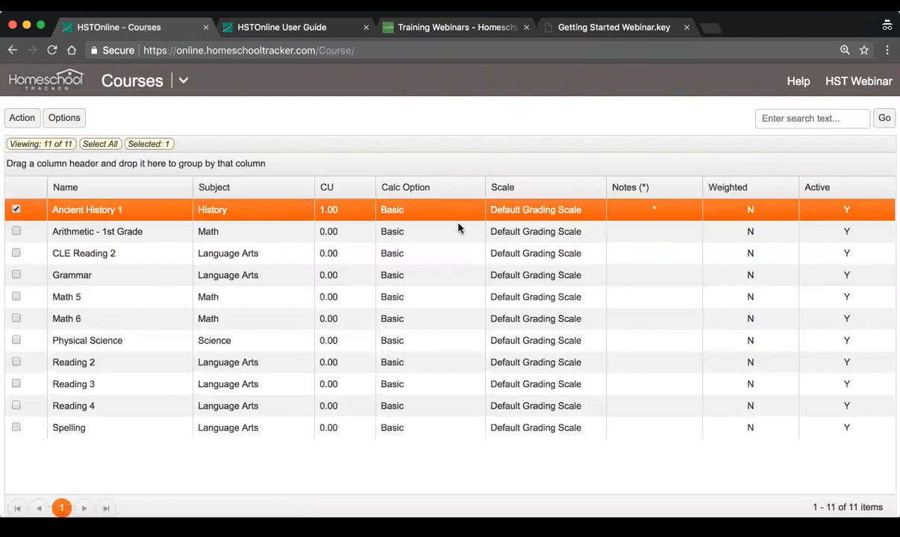
double_click(162, 214)
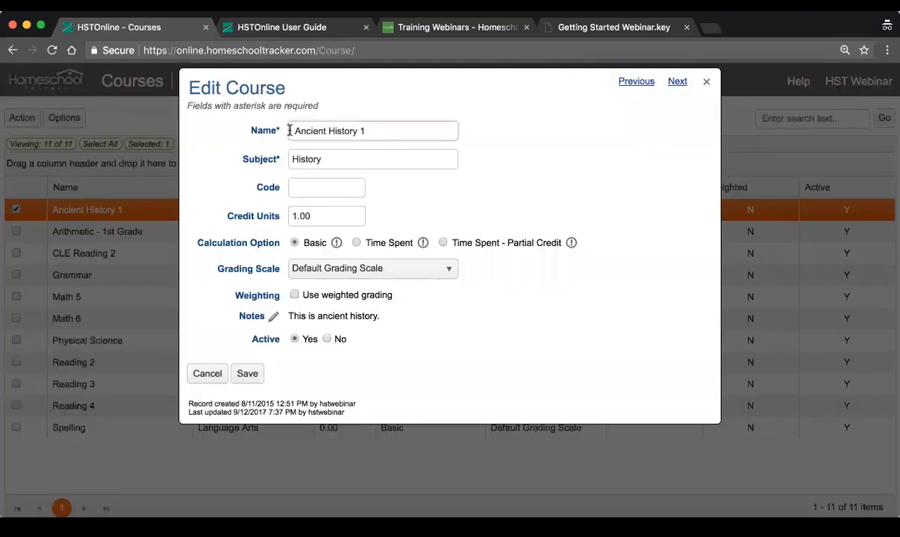
left_click_drag(296, 131, 406, 129)
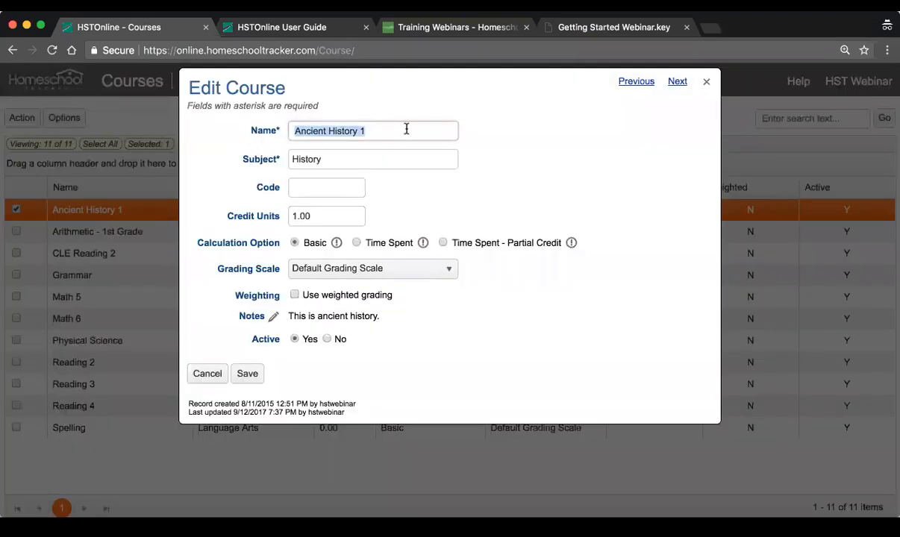
left_click(328, 187)
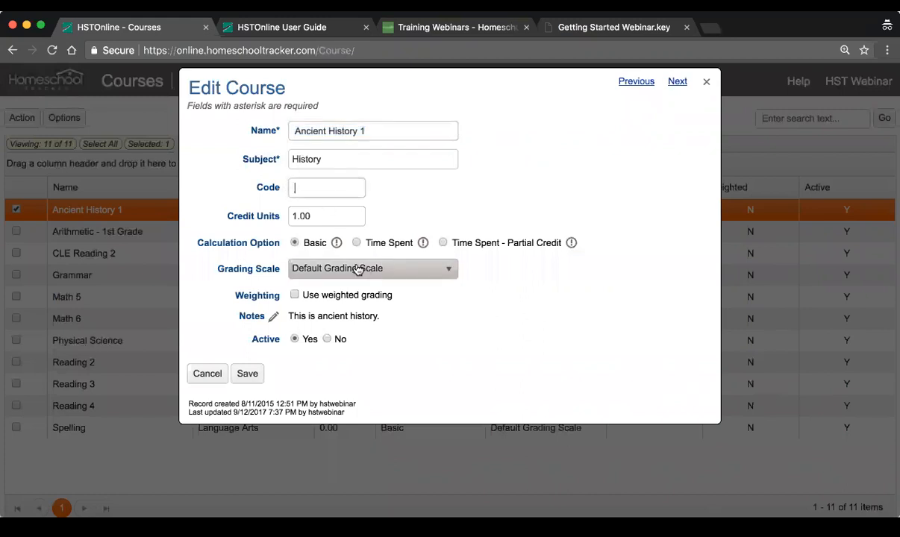
left_click(326, 216)
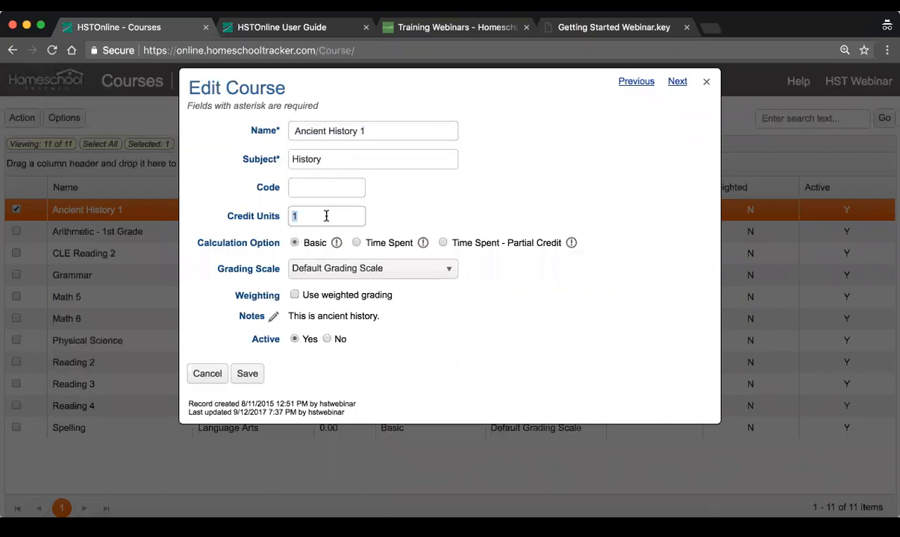
left_click(234, 212)
- Review the grading scale choices for the Ancient History 1 course and close it without changes
left_click(449, 269)
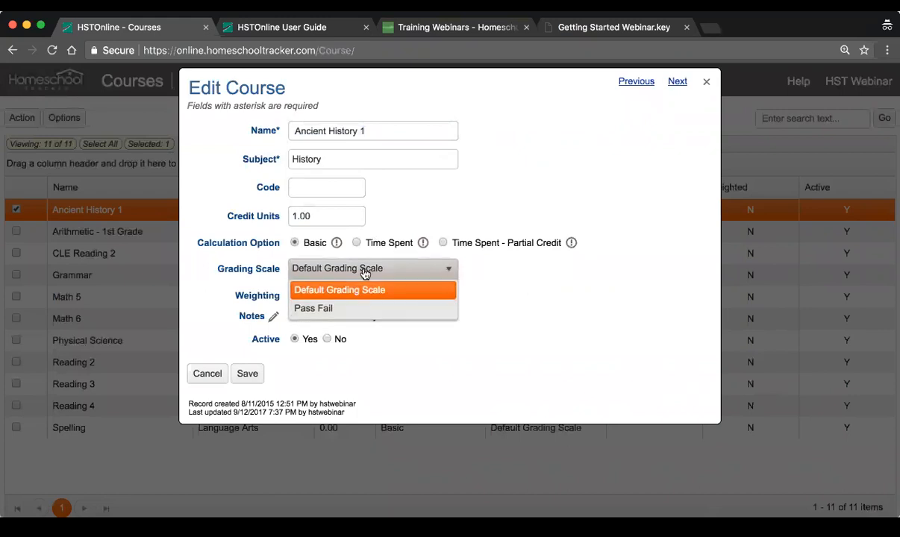
left_click(395, 267)
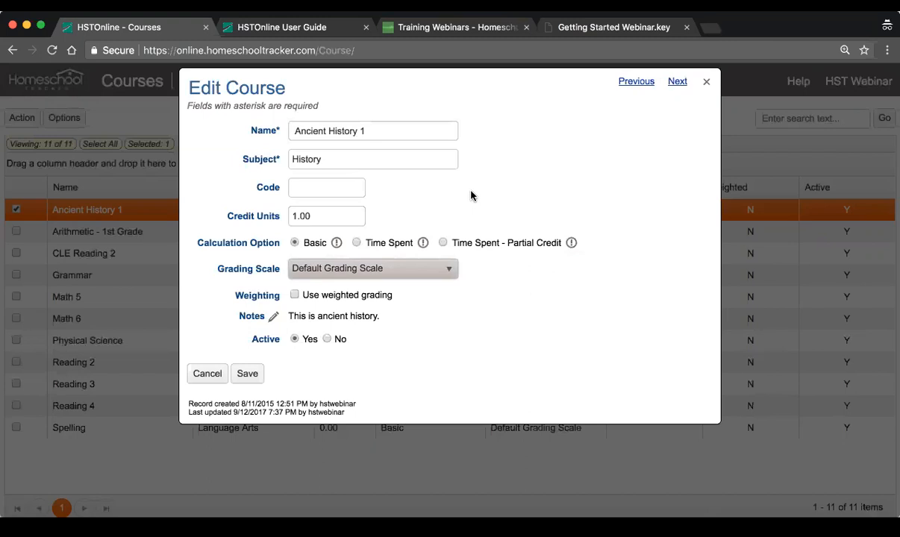
left_click(428, 271)
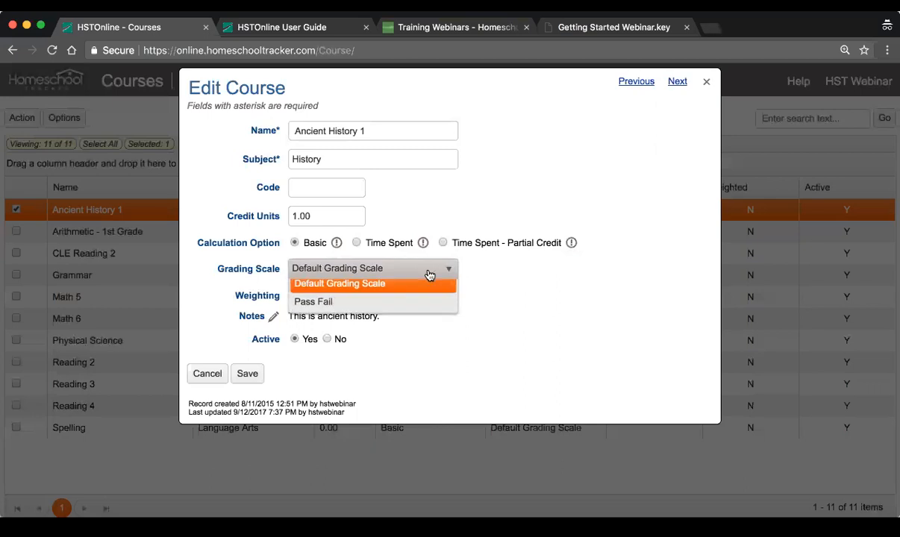
left_click(429, 276)
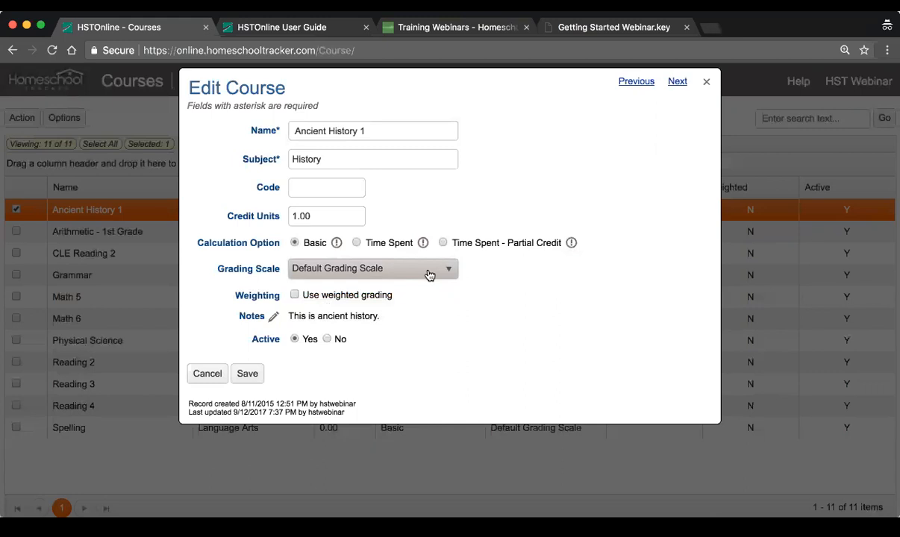
left_click(206, 373)
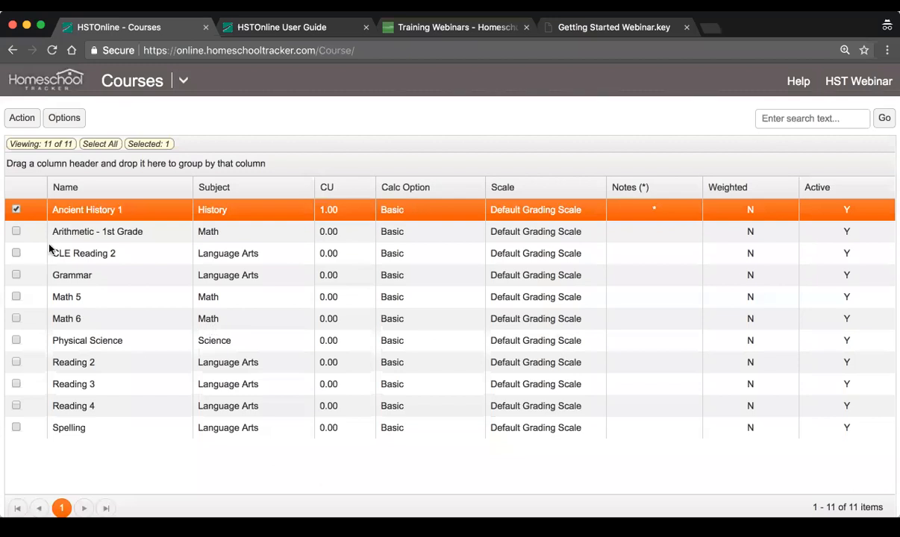
- Start a new course named Reading 1 and assign it to the existing Language Arts subject
left_click(22, 118)
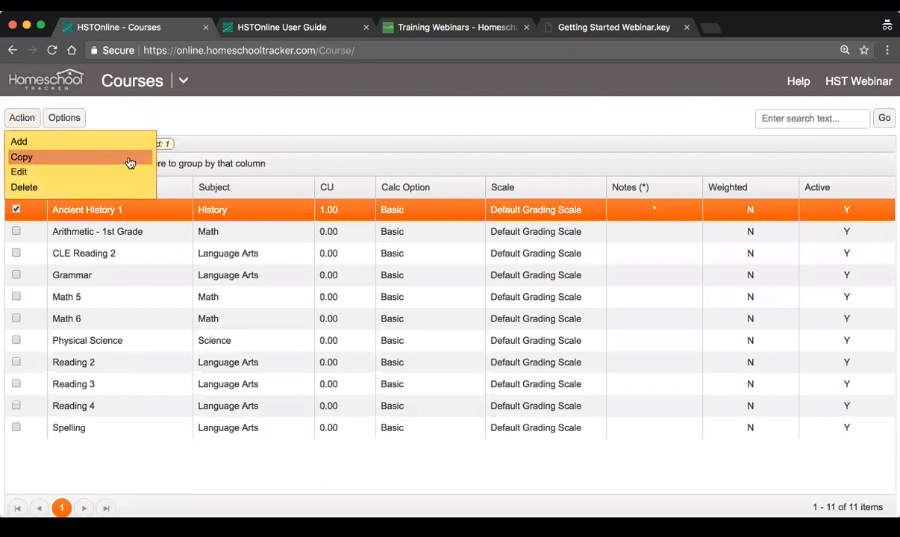
left_click(79, 142)
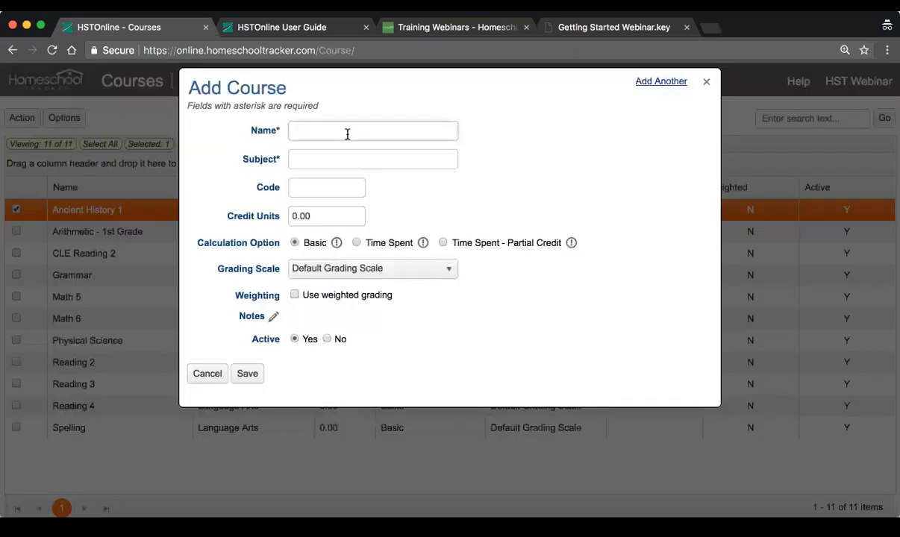
type("Reading 1")
key("Tab")
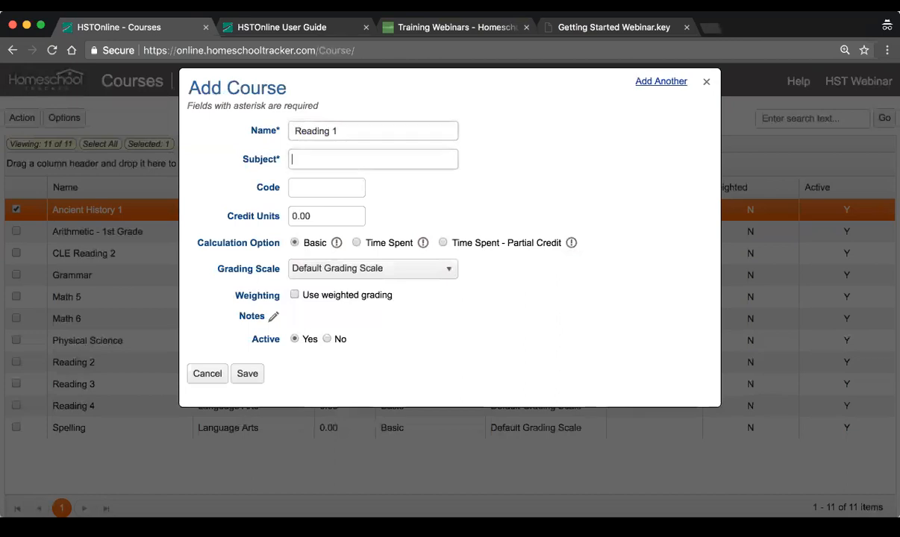
type("langu")
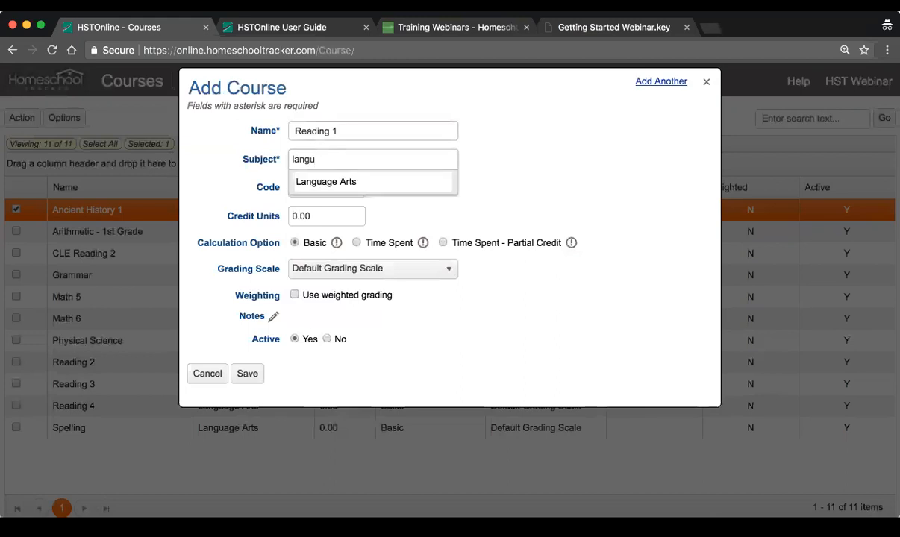
left_click(352, 181)
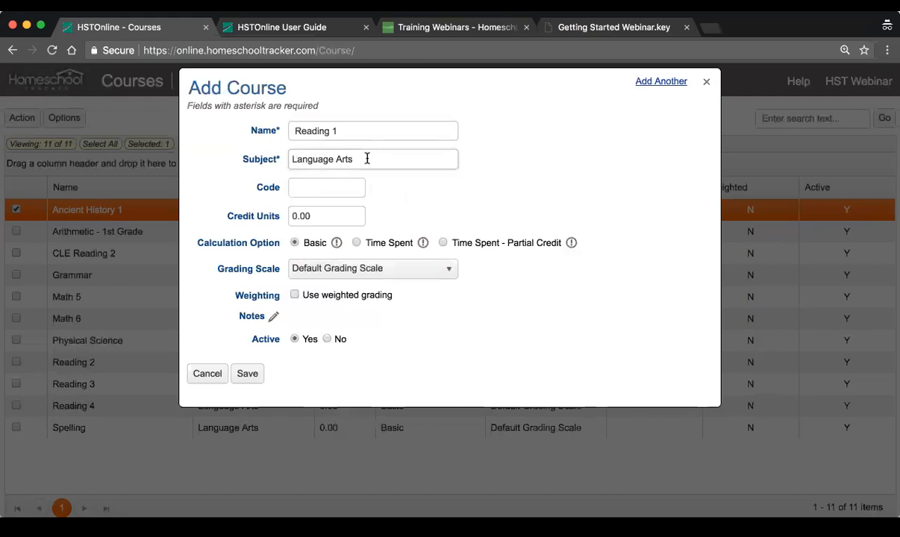
- Replace the new course's subject by searching for "lan" and picking Language Arts again
left_click_drag(366, 159, 268, 161)
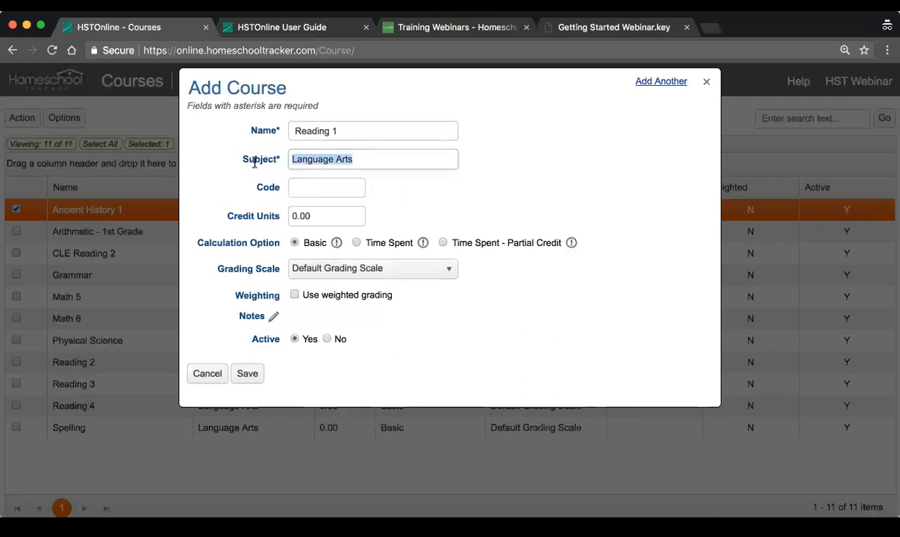
double_click(247, 154)
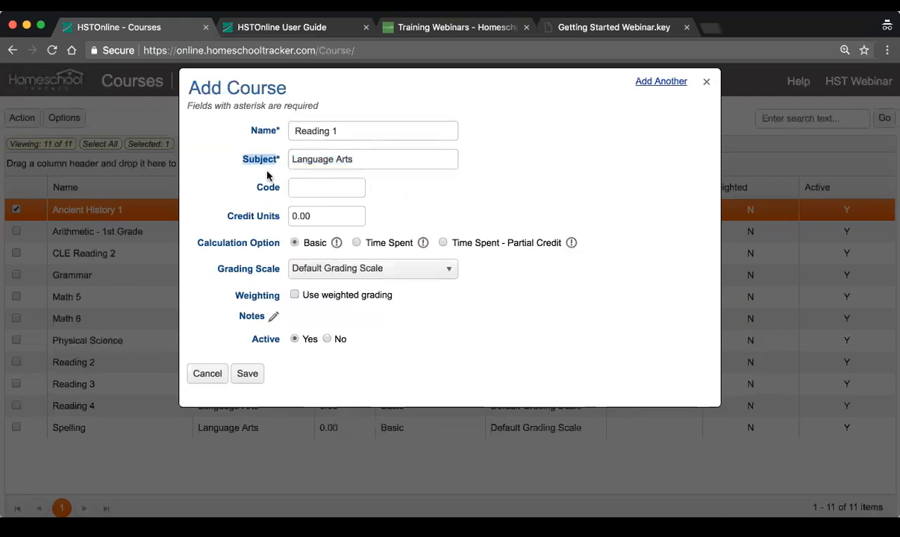
left_click(374, 157)
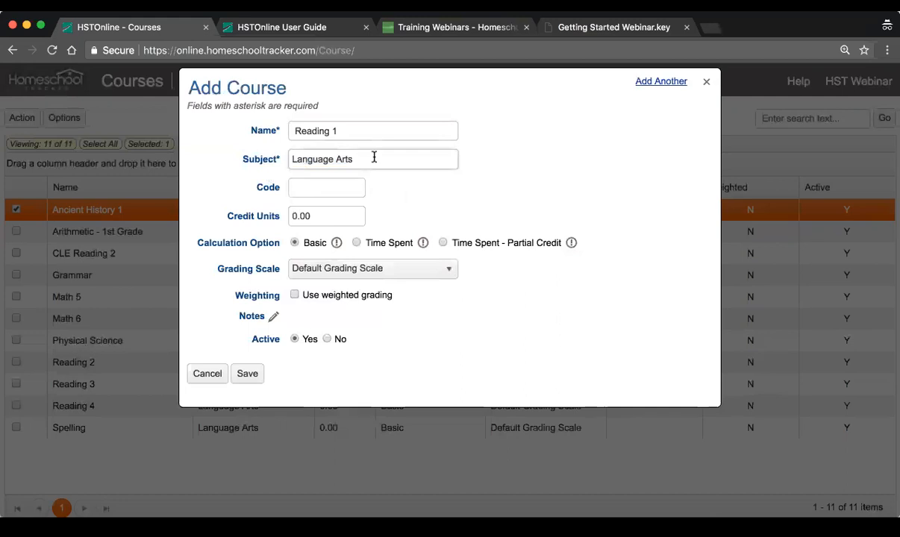
left_click_drag(361, 159, 241, 157)
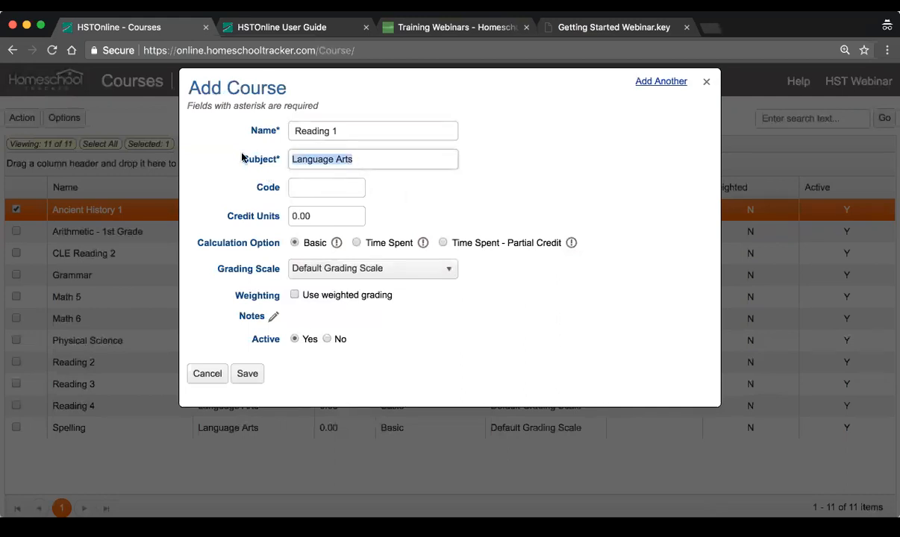
type("lan")
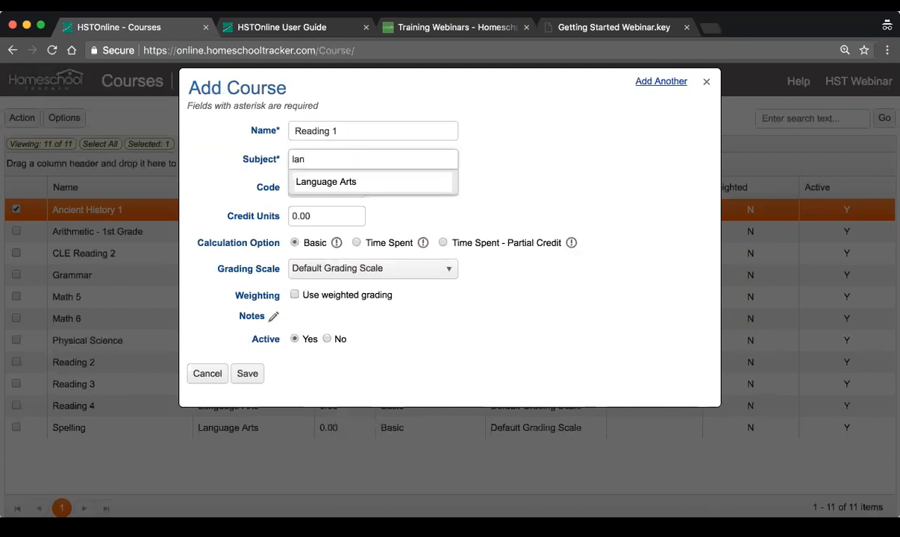
left_click(329, 183)
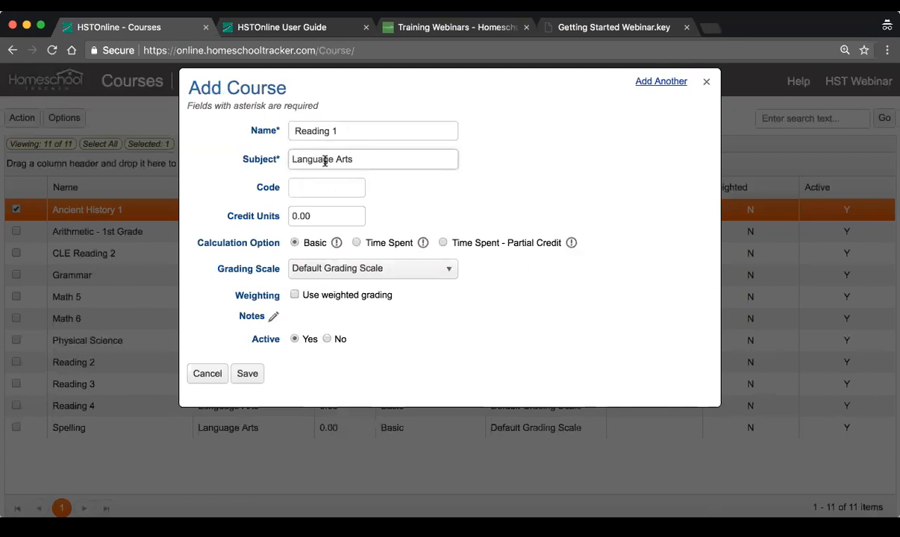
- Clear the new course's subject and choose Language Arts from the full list of subjects
left_click_drag(371, 158, 250, 157)
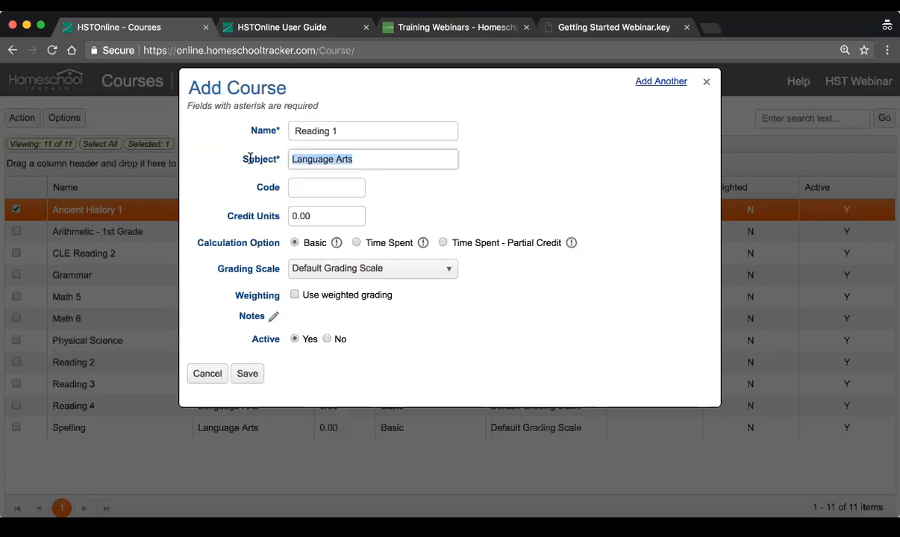
key("BackSpace")
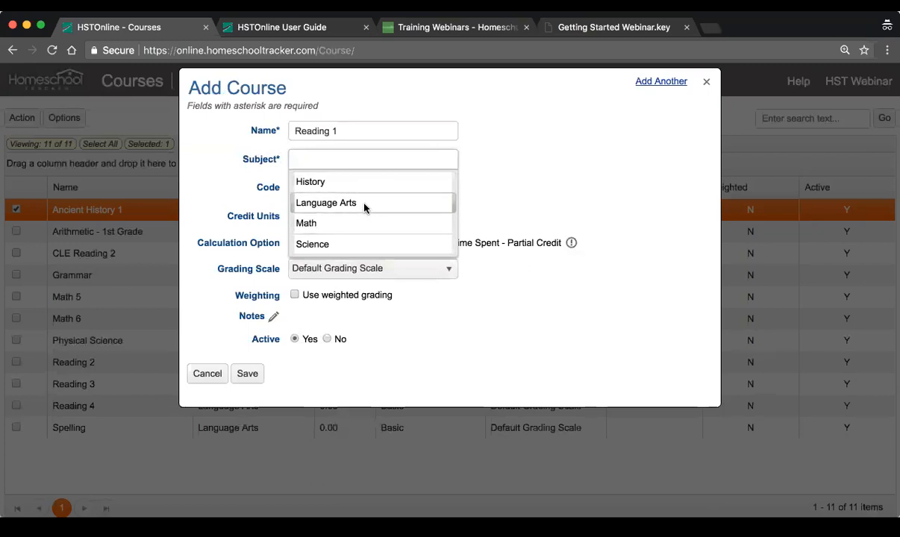
left_click(364, 203)
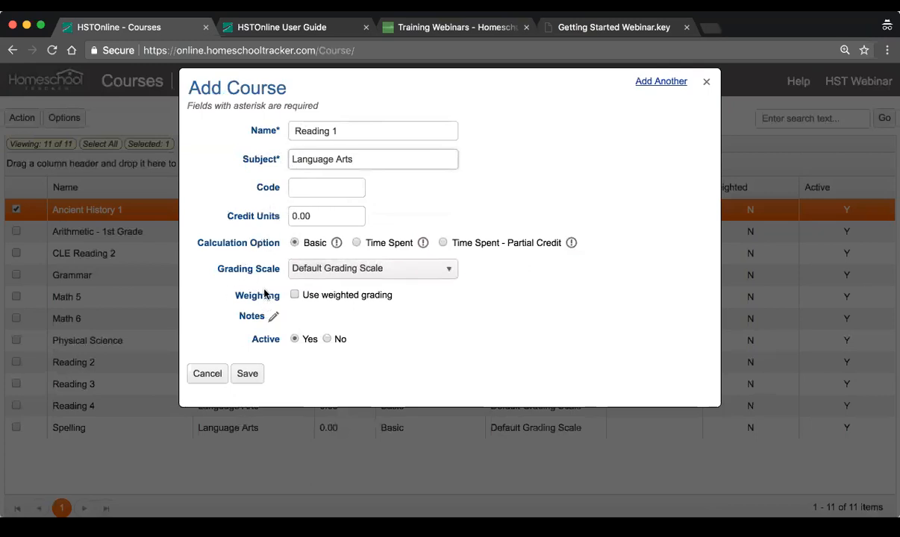
- Save the new course, then refresh the course list and select Reading 1
left_click(252, 377)
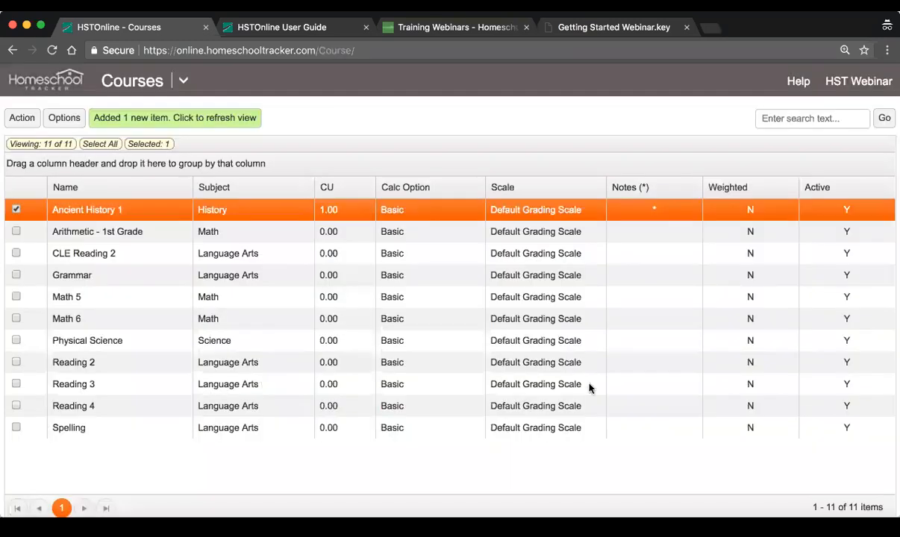
left_click(213, 123)
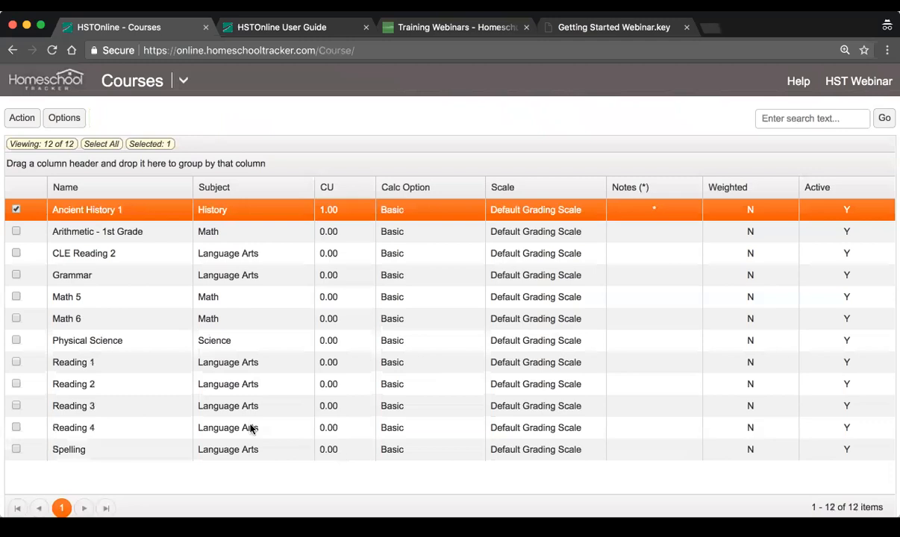
left_click(203, 367)
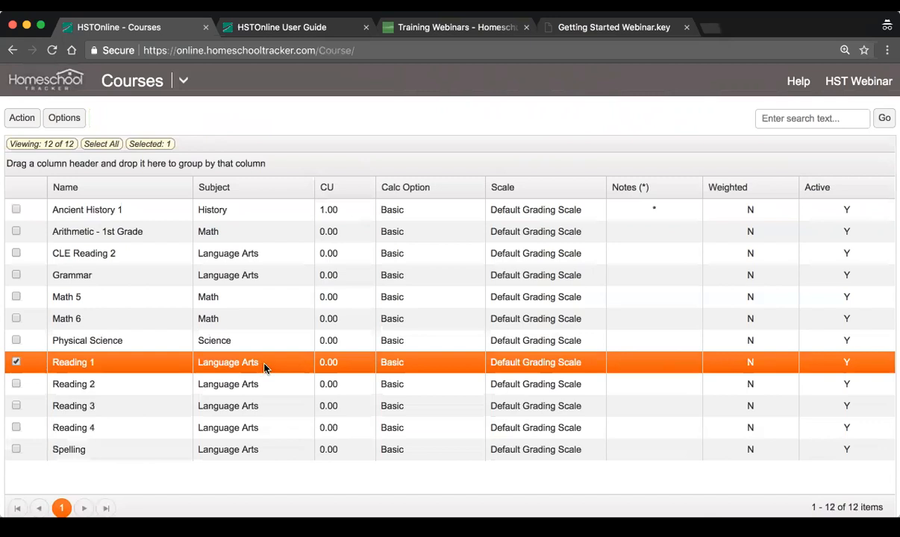
- Switch to the Getting Started Webinar PDF and go to the Subjects/Courses slide on things to watch out for
left_click(596, 28)
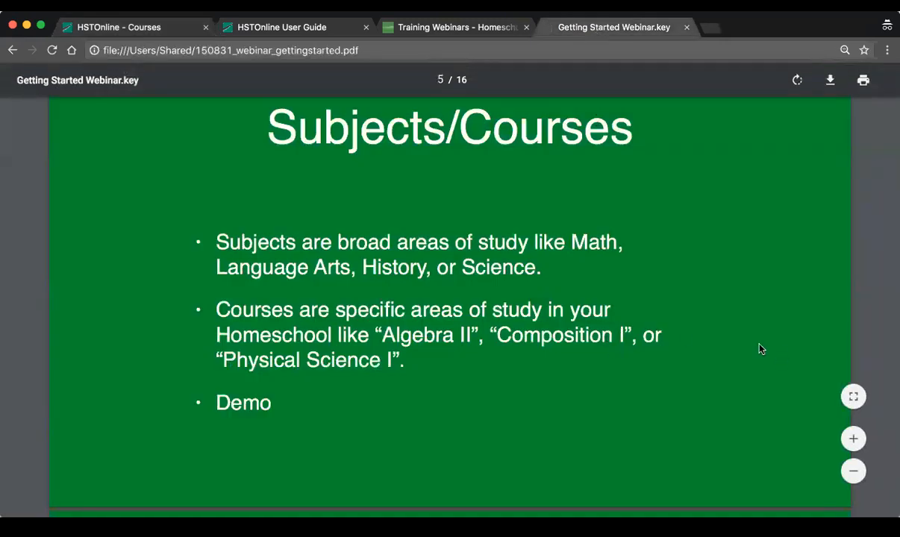
scroll(756, 350, "down", 10)
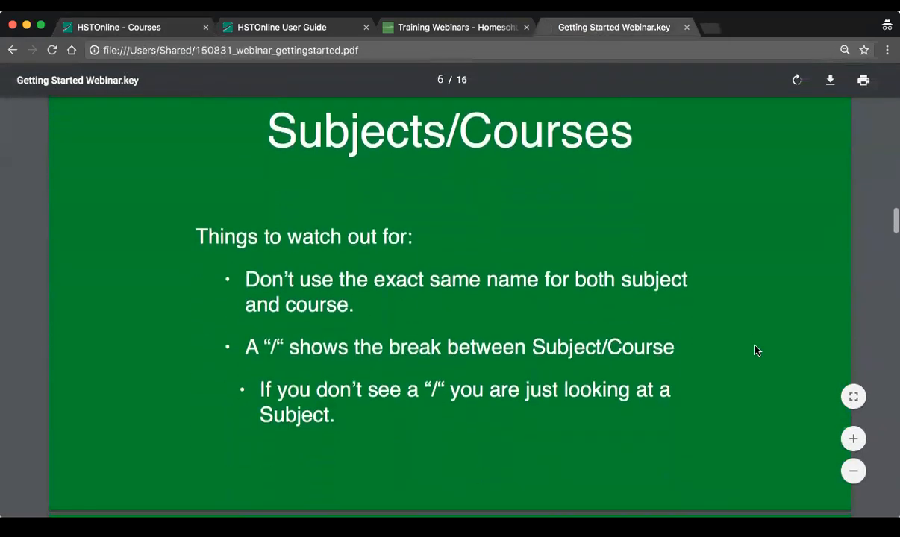
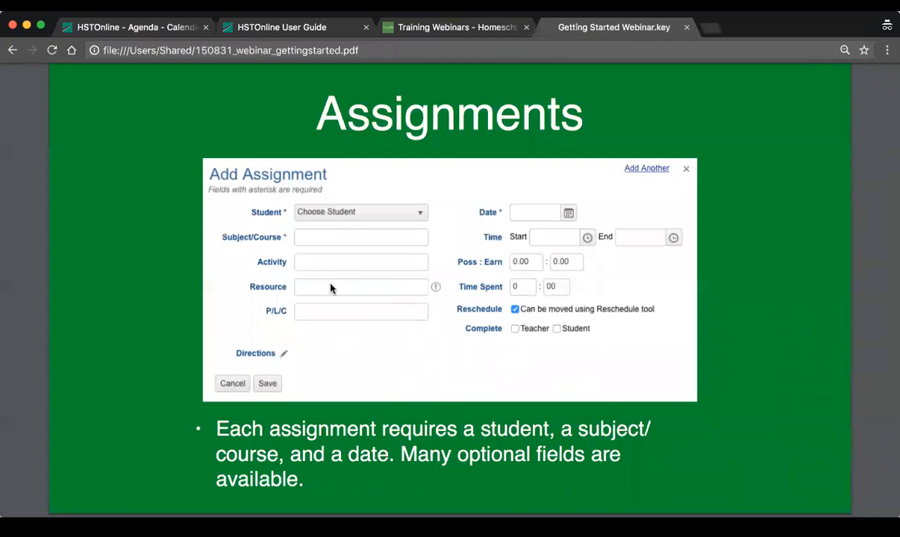
- Review the Assignments slides on the Add Assignment form fields, what marking an assignment complete does, and the demo topics
scroll(414, 329, "down", 5)
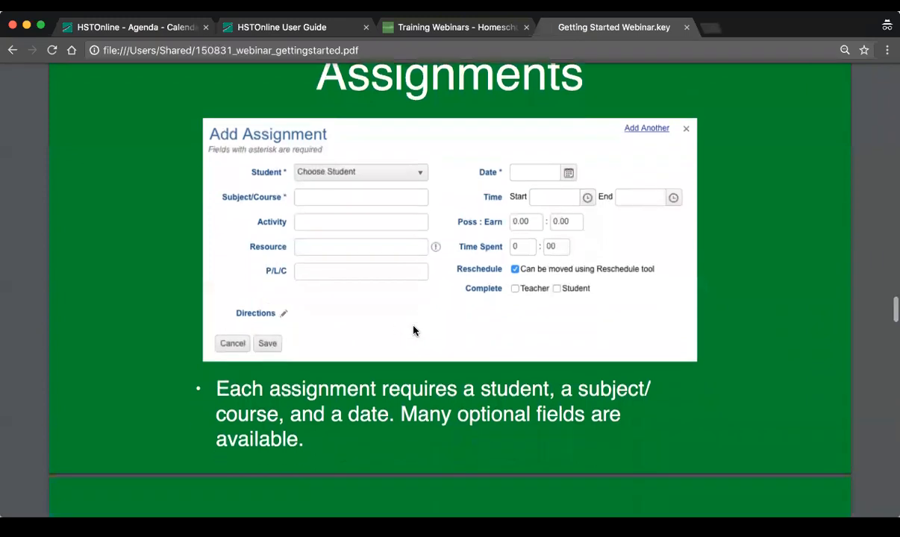
scroll(414, 331, "down", 2)
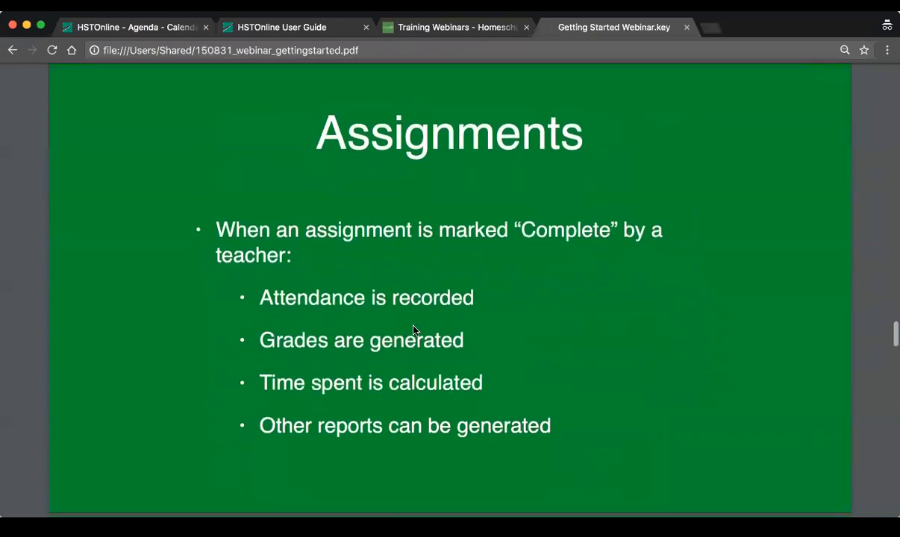
scroll(414, 330, "up", 4)
scroll(414, 331, "up", 3)
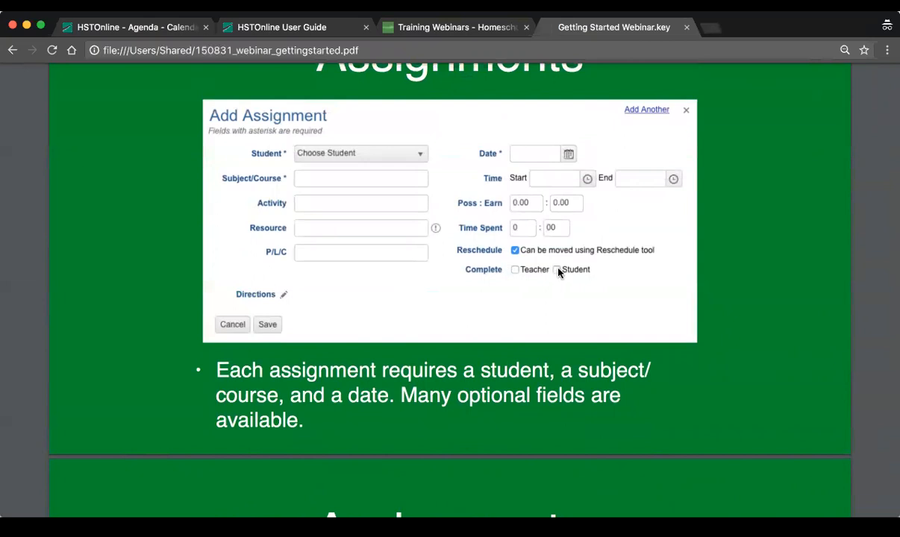
scroll(558, 274, "up", 1)
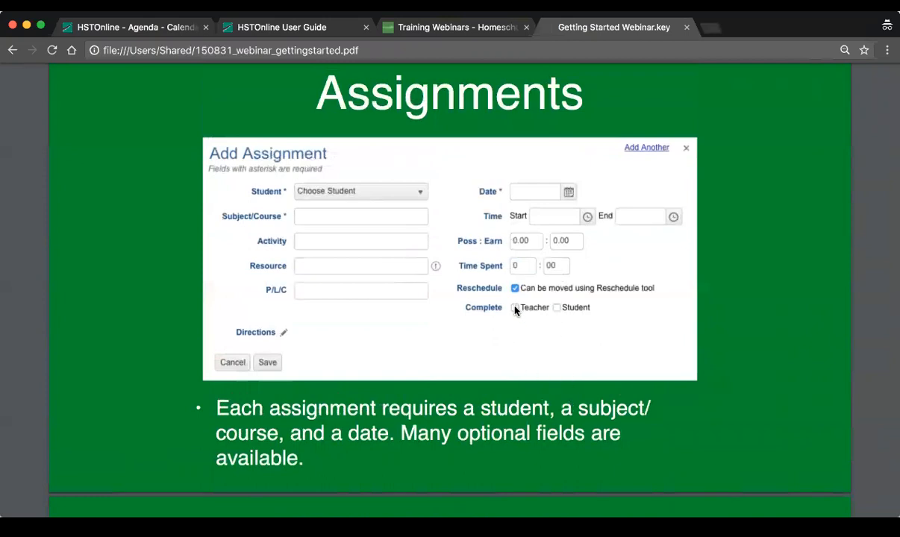
scroll(514, 311, "down", 10)
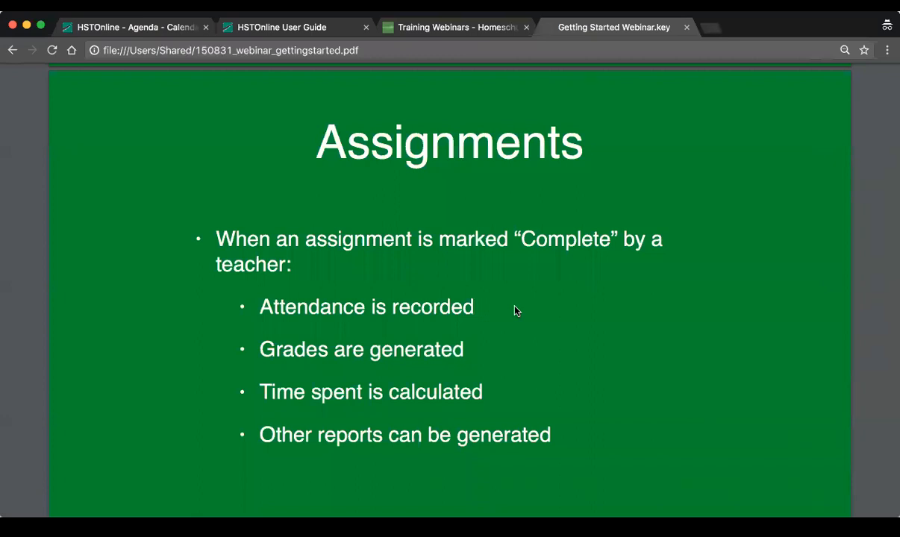
scroll(515, 311, "down", 10)
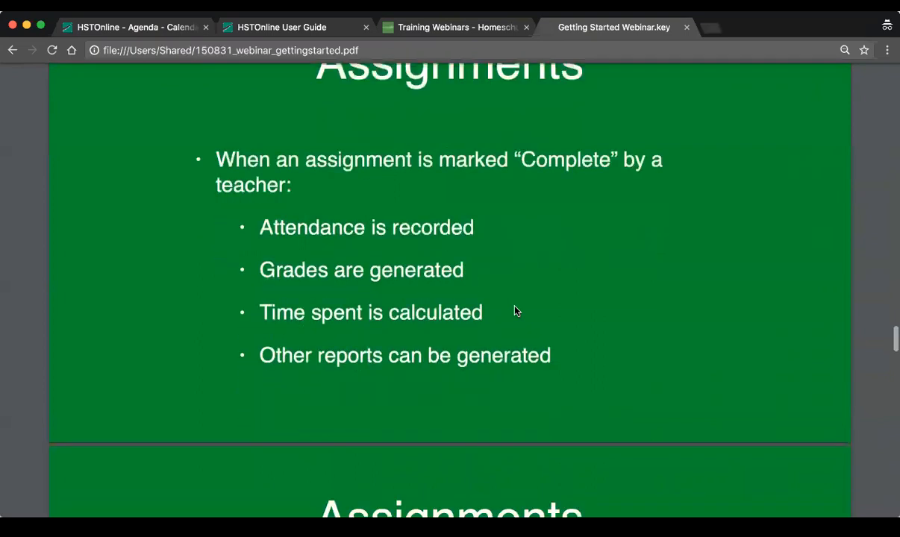
scroll(515, 305, "down", 2)
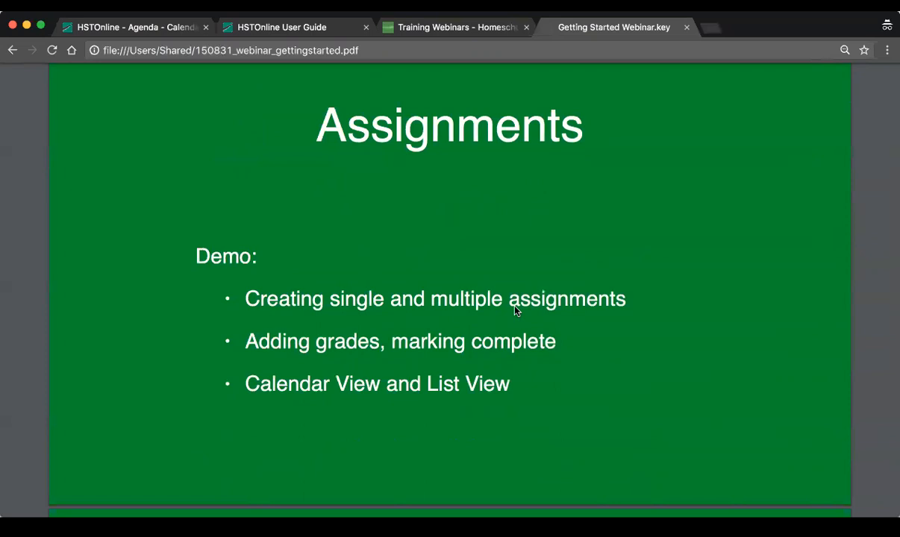
- Switch to Homeschool Tracker, open the Agenda calendar from the home page, and show it by work week
key("ctrl+Tab")
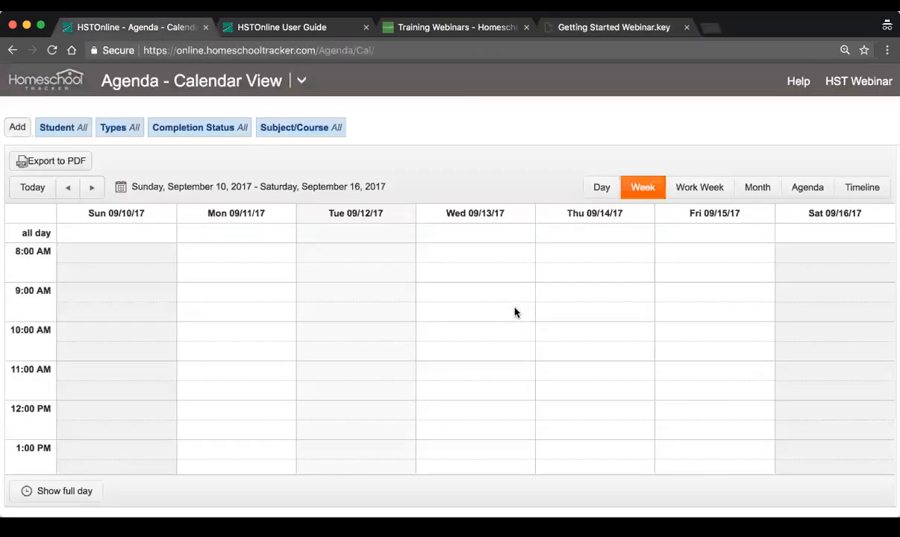
left_click_drag(319, 51, 467, 54)
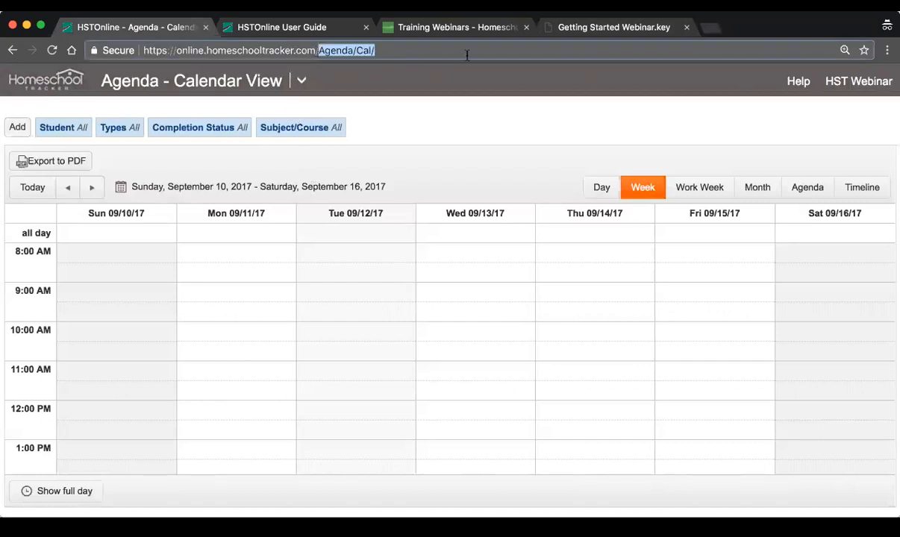
key("BackSpace")
key("Return")
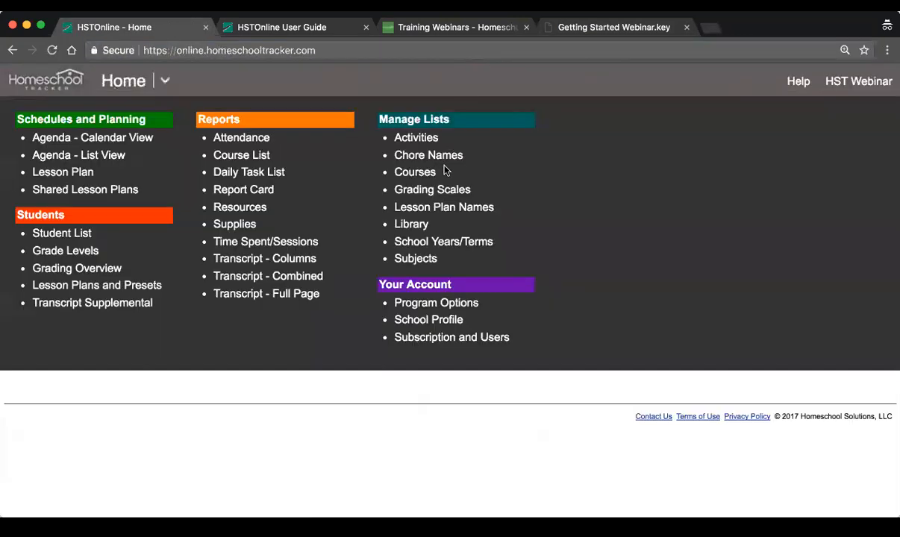
left_click(71, 141)
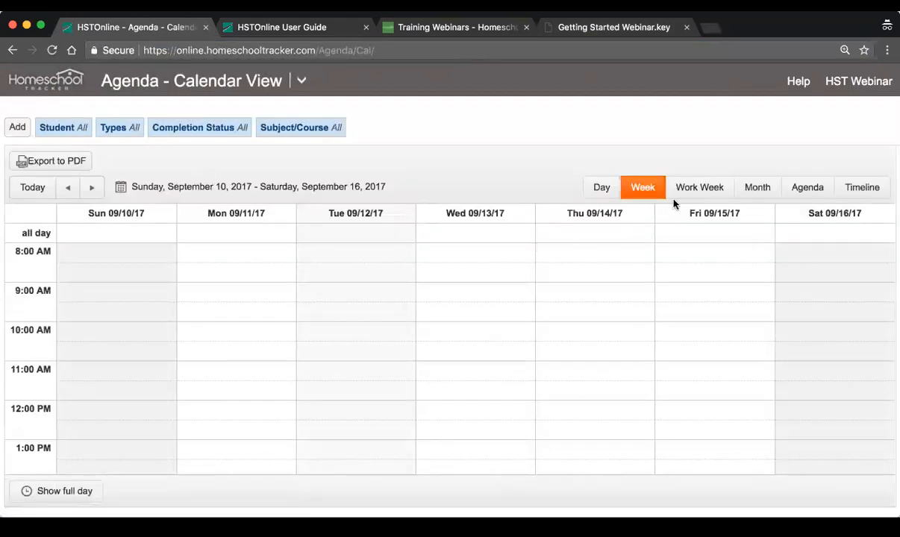
left_click(689, 190)
scroll(440, 276, "down", 1)
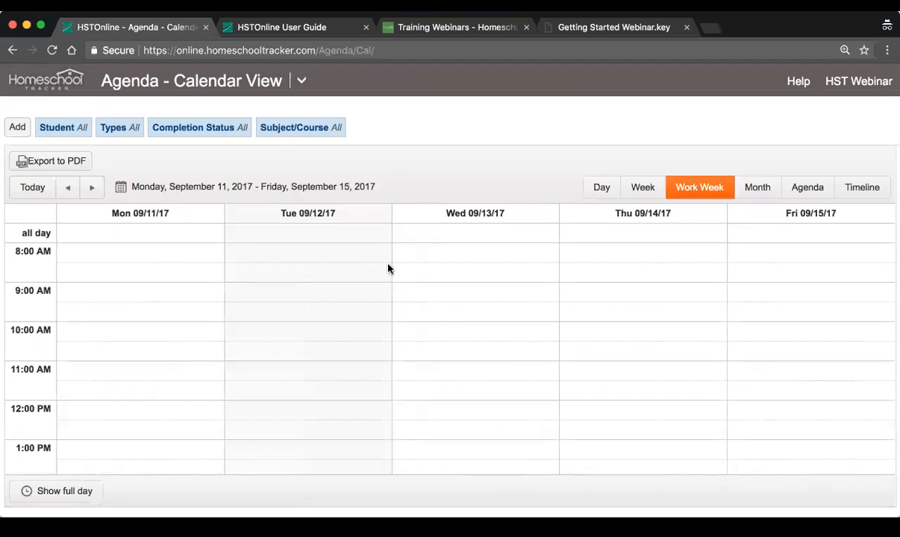
- Start a single assignment for the first listed student with History/Ancient History 1 as the subject and course
left_click(21, 129)
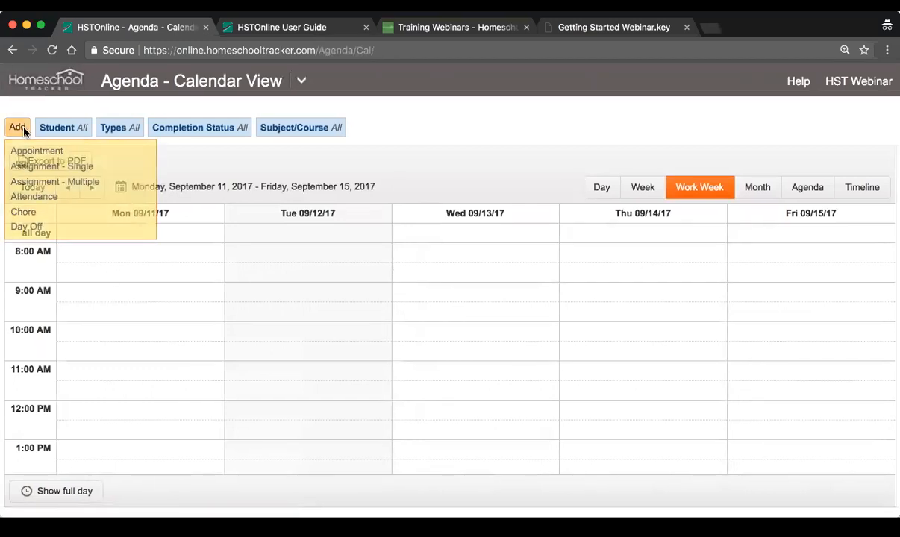
left_click(130, 170)
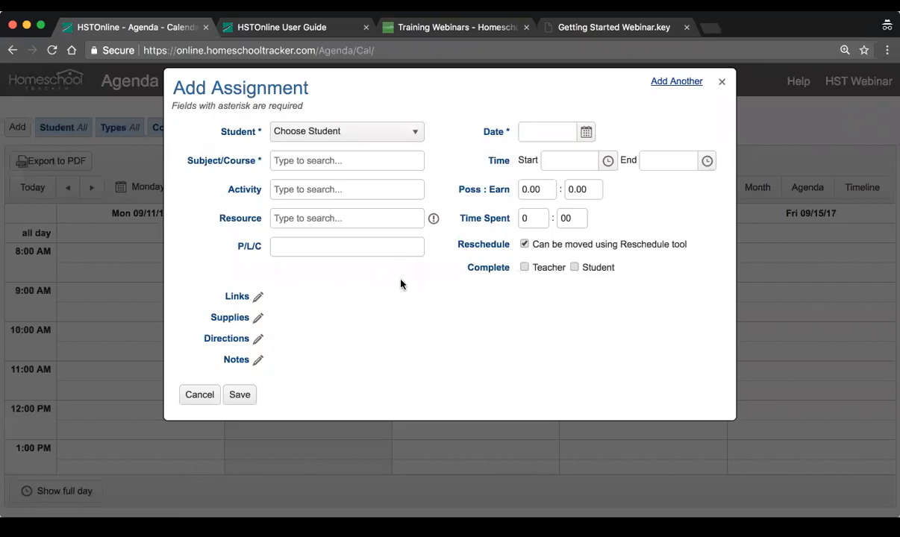
left_click(366, 133)
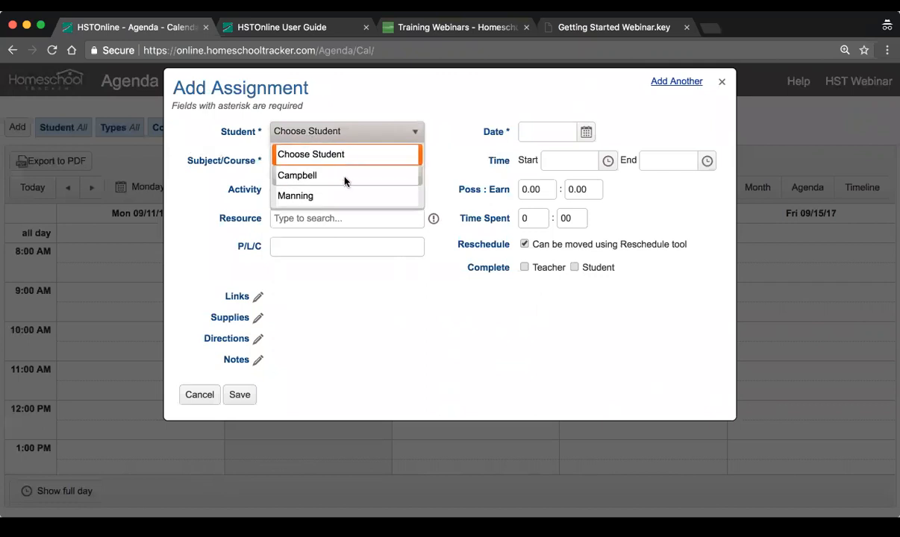
left_click(343, 182)
left_click(353, 164)
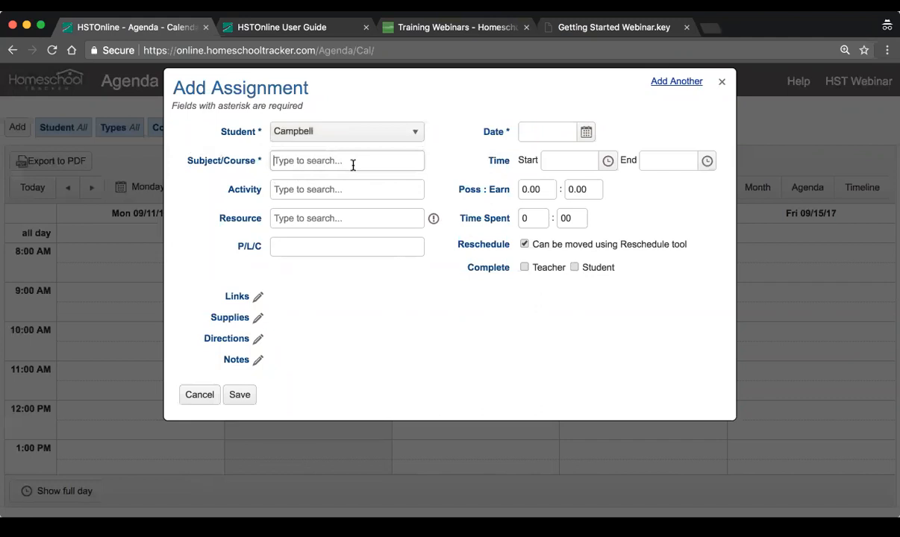
left_click(336, 202)
- Search the activities for "le" and choose Lesson for the new assignment
left_click(387, 190)
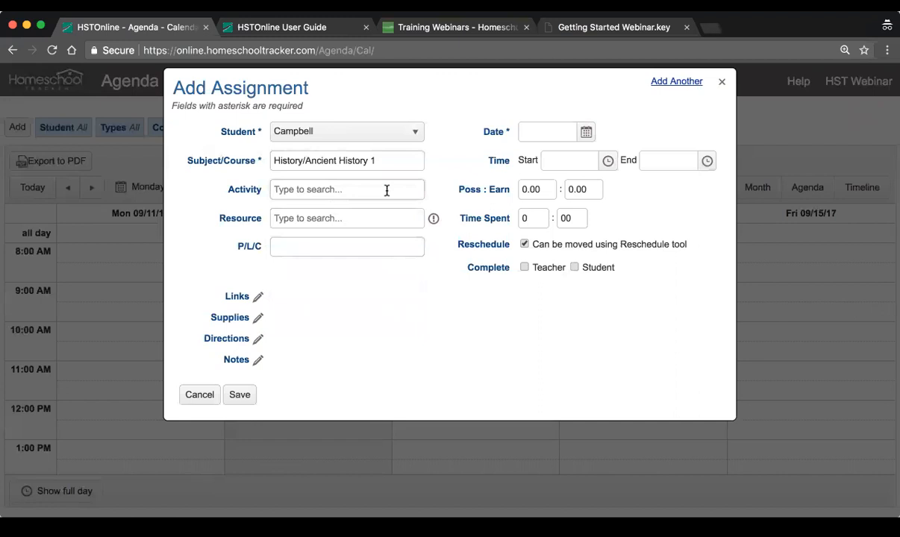
type("le")
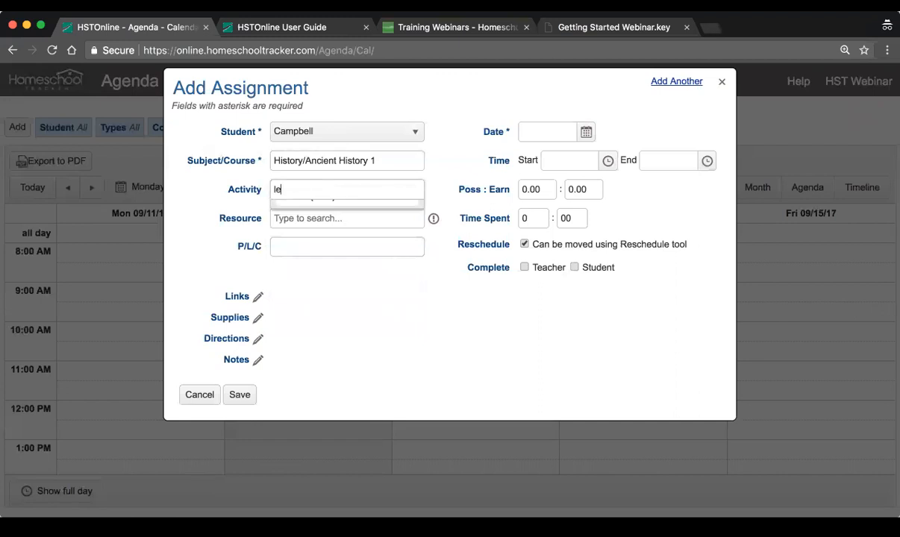
left_click(418, 214)
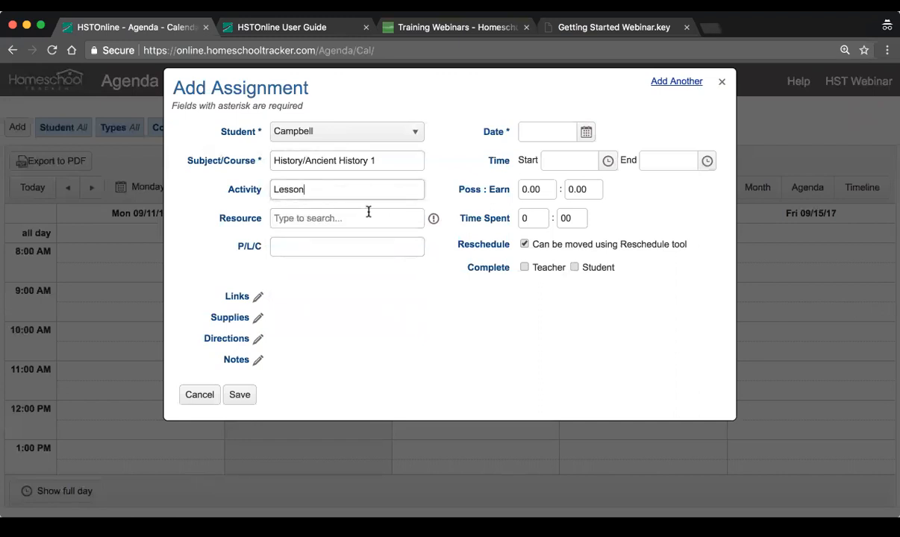
- Clear the new assignment's activity and choose Lesson from the full list of activities
double_click(316, 189)
key("BackSpace")
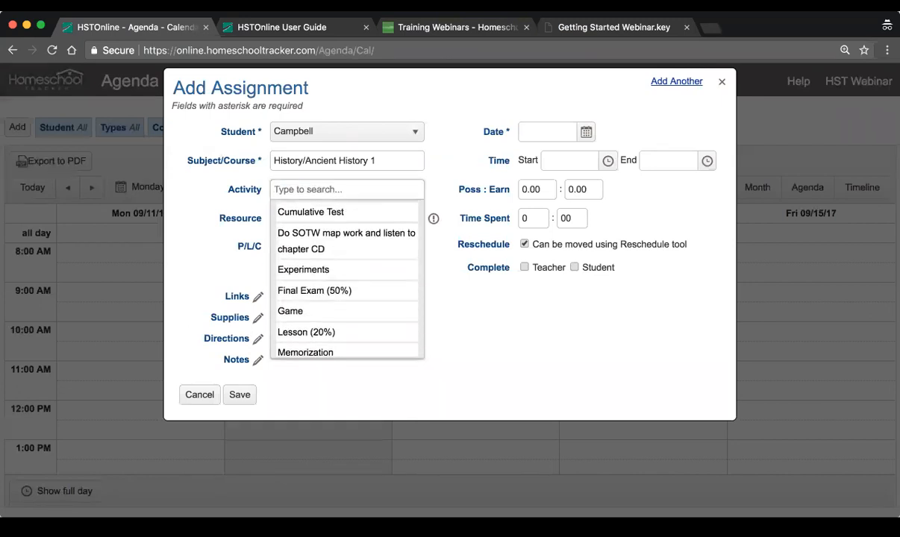
scroll(334, 260, "down", 5)
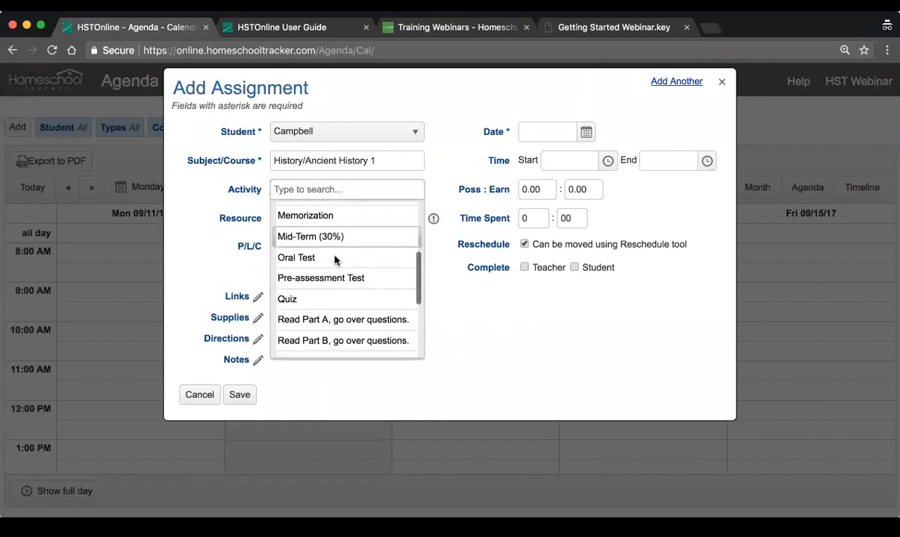
scroll(335, 260, "up", 2)
scroll(335, 260, "up", 3)
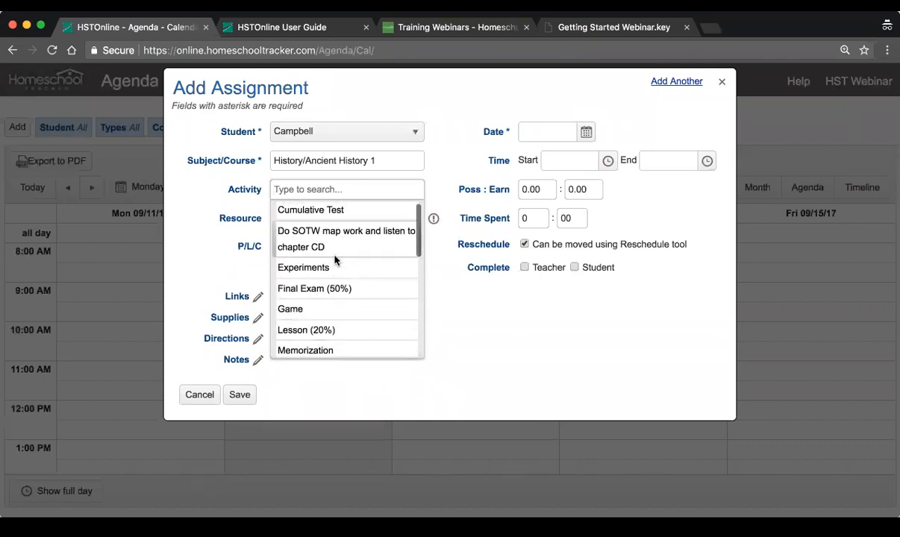
scroll(335, 259, "down", 3)
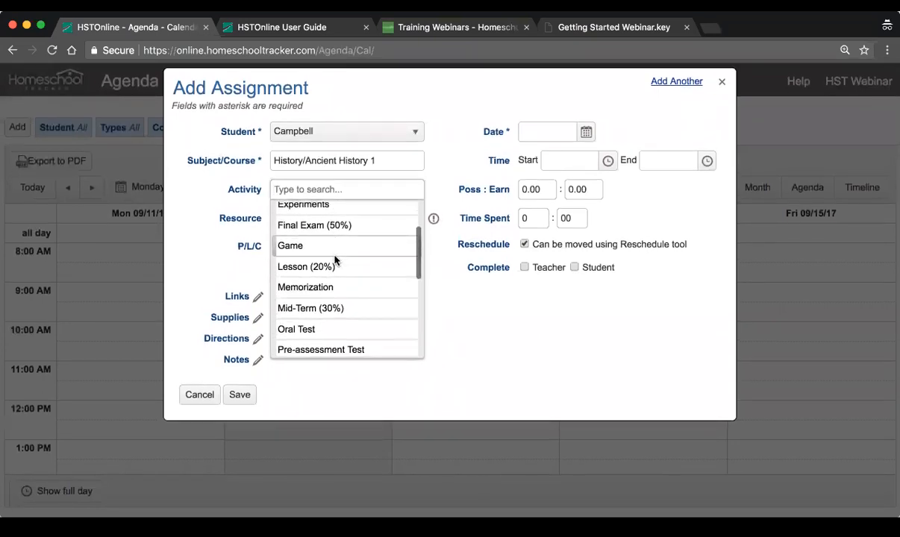
- Set the assignment's resource to Exploring Creation with Physical Science and its P/L/C to "Lesson 1"
left_click(343, 216)
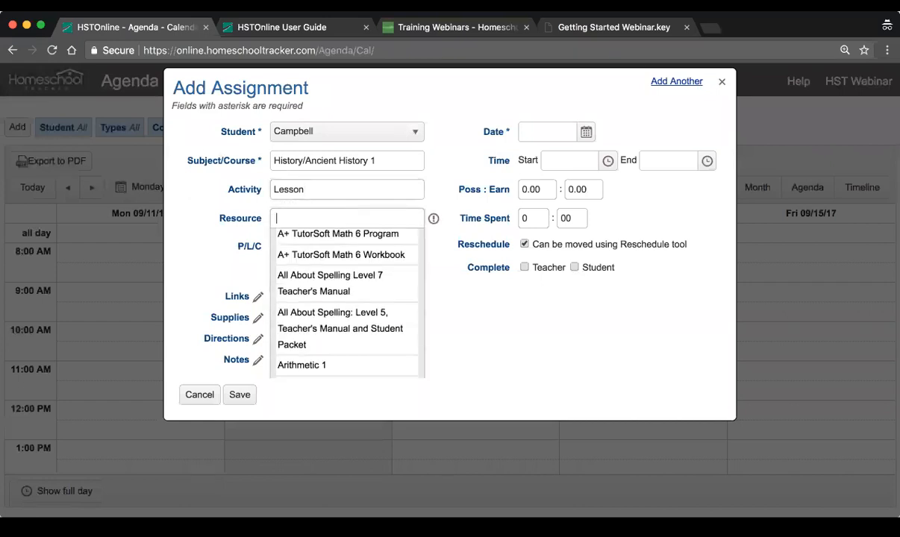
scroll(361, 299, "down", 1)
scroll(362, 299, "down", 3)
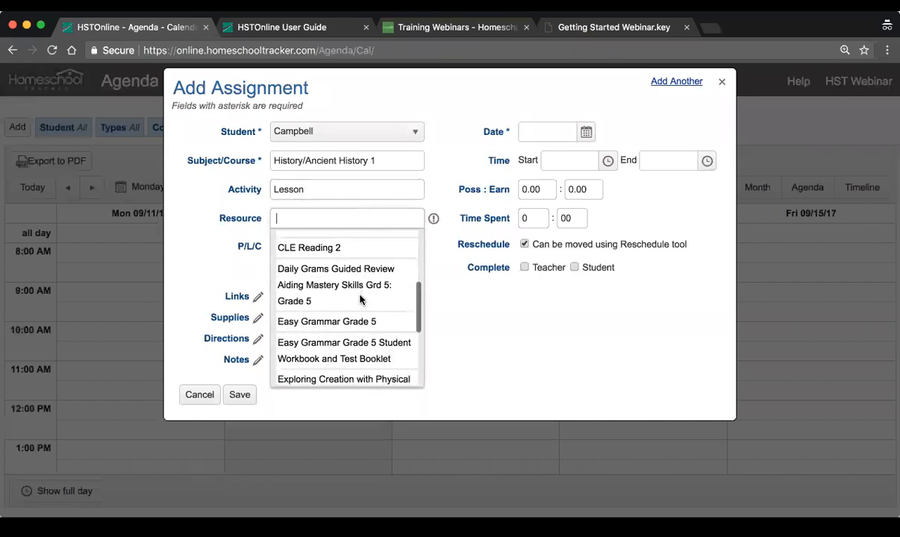
scroll(361, 299, "up", 1)
scroll(358, 328, "down", 2)
left_click(353, 326)
left_click(364, 240)
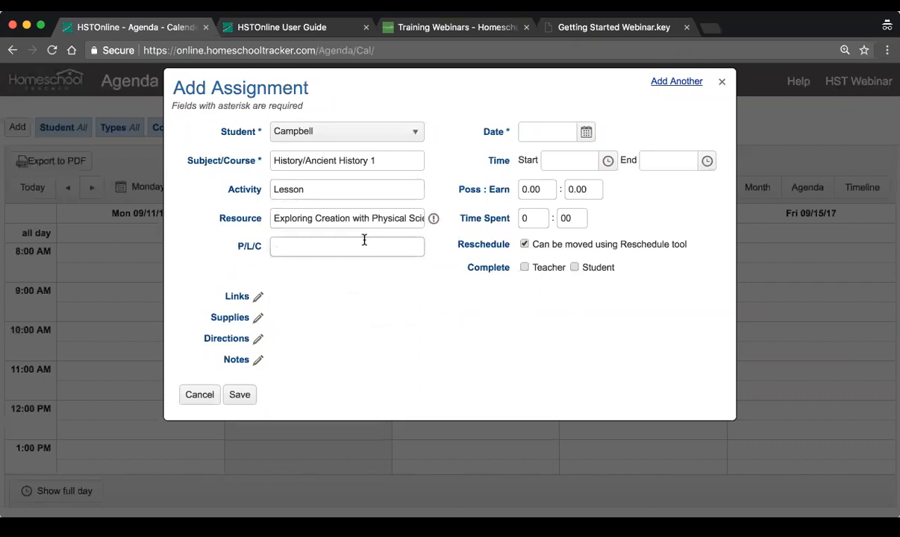
type("Lesson 1")
- Schedule the assignment for 9/12/2017 from 8:00 AM to 10:00 AM
left_click(554, 128)
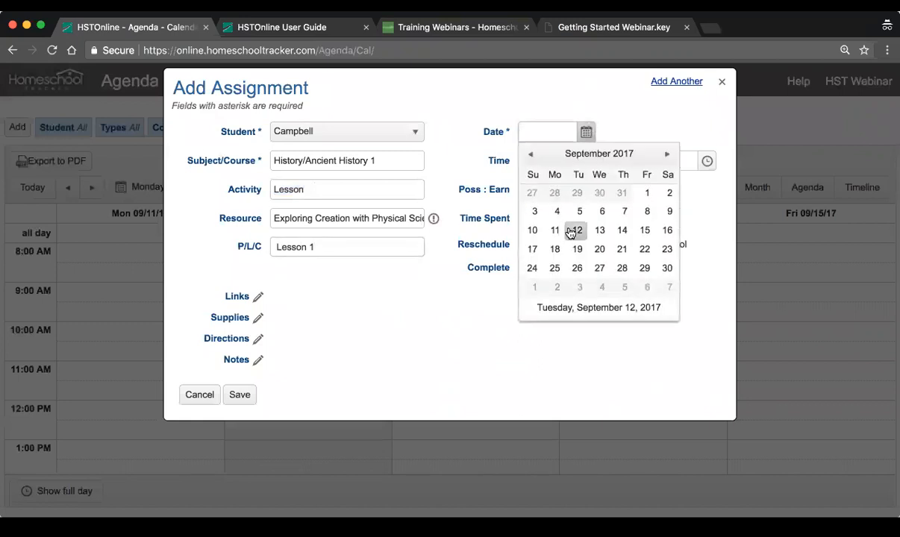
left_click(614, 307)
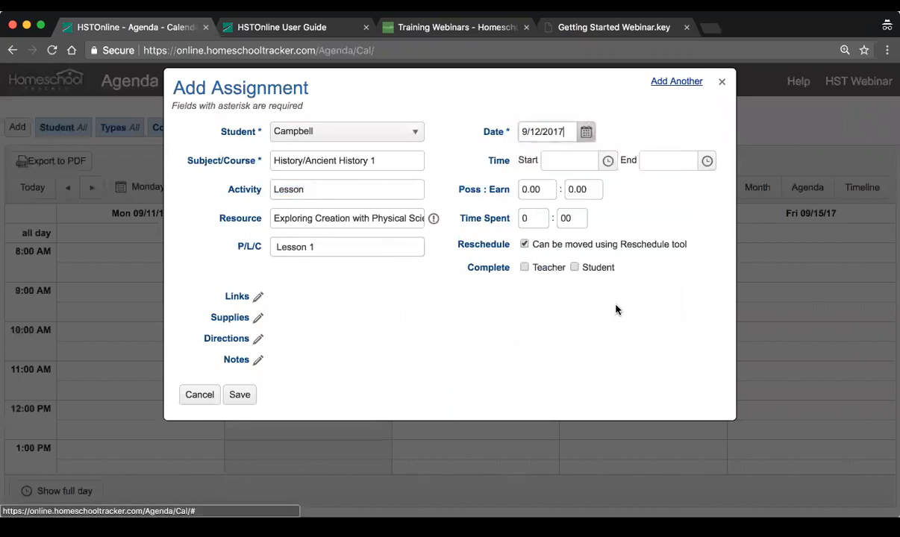
left_click(607, 160)
left_click(568, 317)
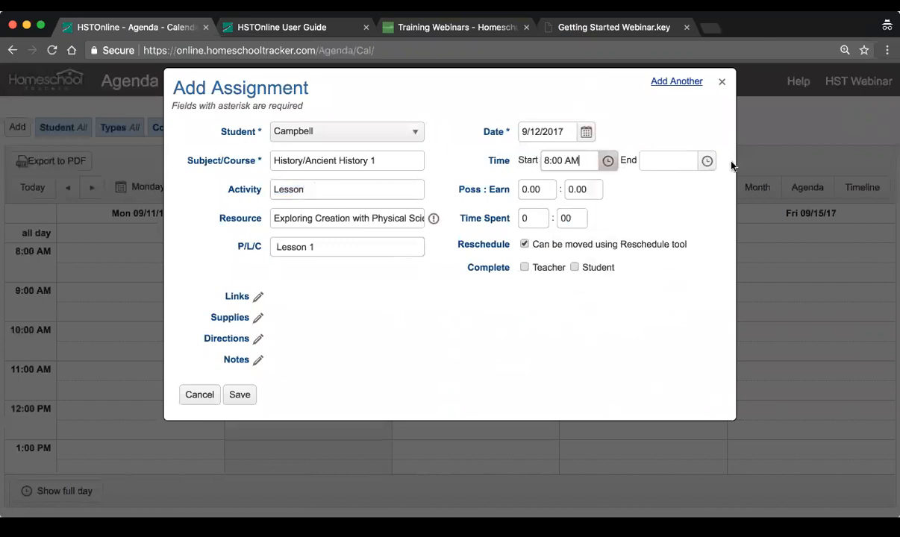
left_click(706, 160)
left_click(665, 322)
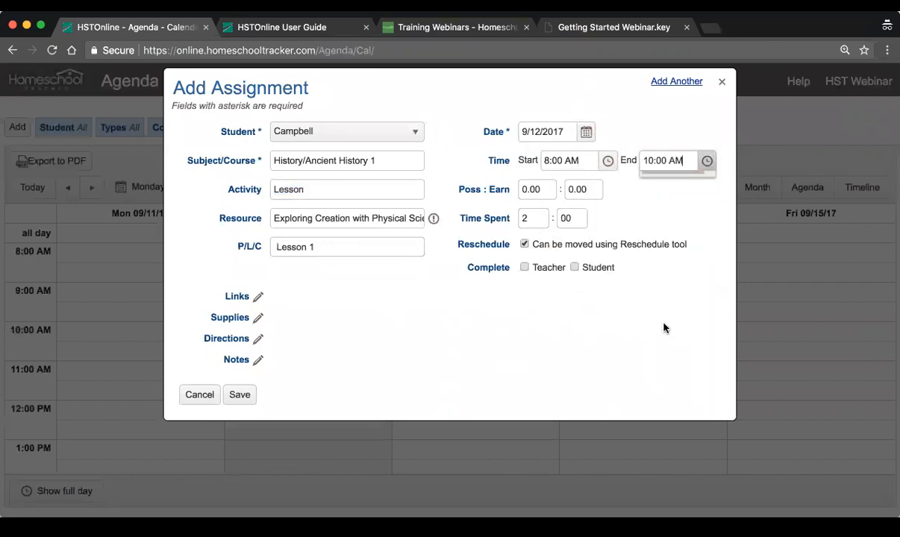
- Set the assignment's possible points to 10 and save it
left_click(535, 188)
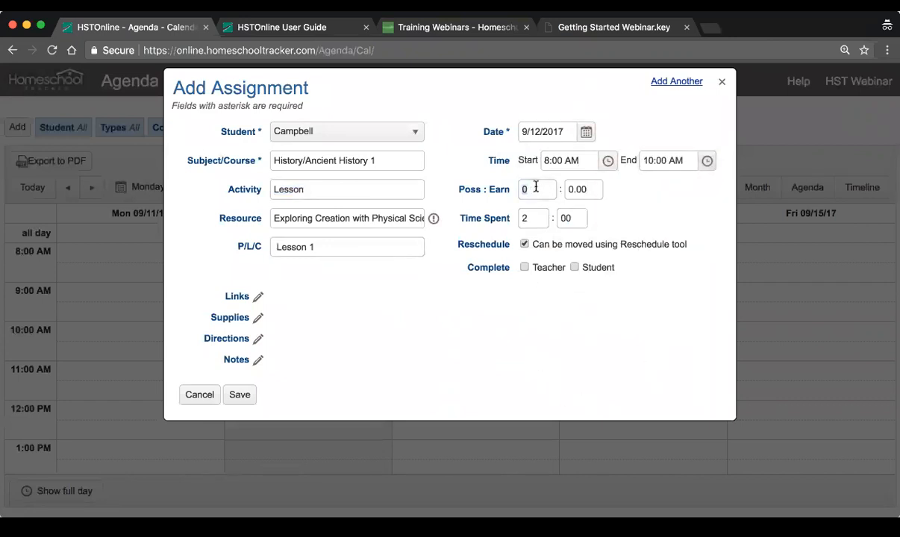
type("10")
key("Tab")
left_click(602, 329)
left_click(239, 397)
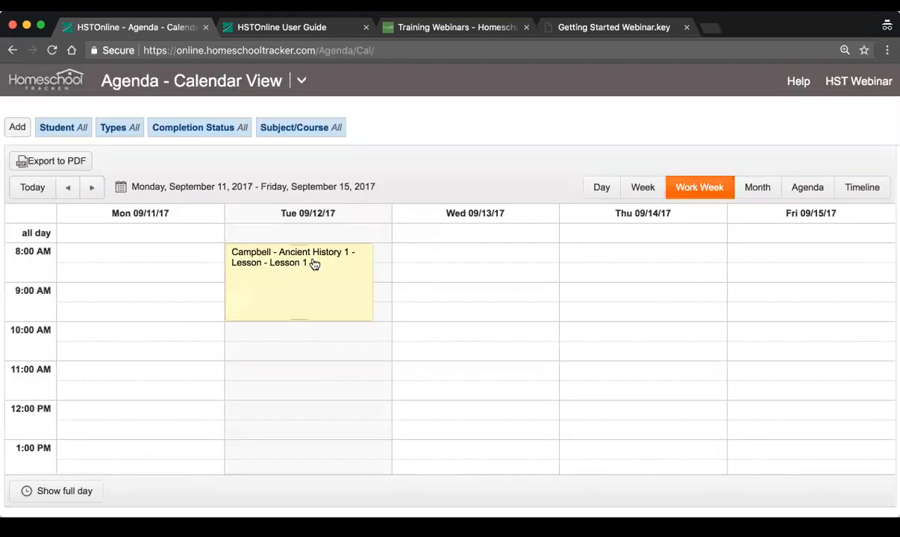
- Edit the Lesson 1 assignment on Tuesday 09/12/17, setting its earned points to 9 and marking it complete by the teacher
left_click(271, 291)
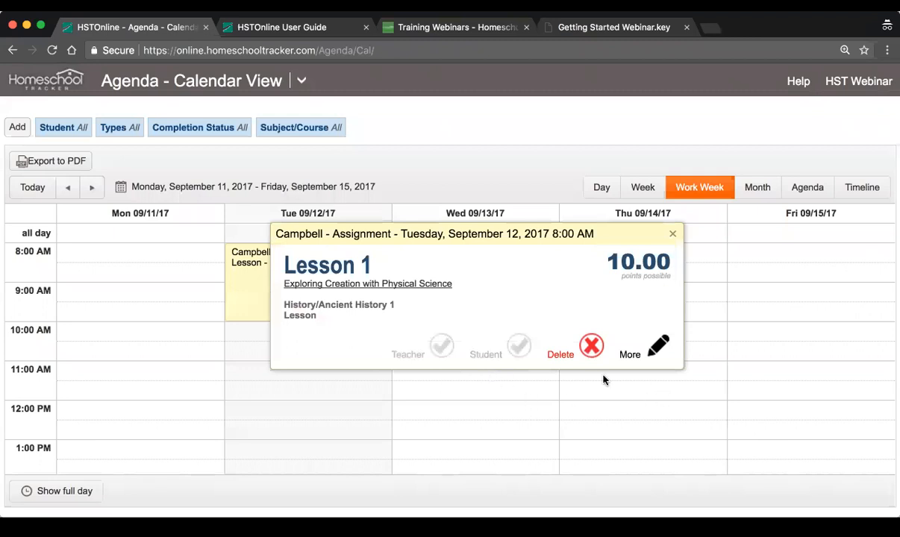
left_click(658, 344)
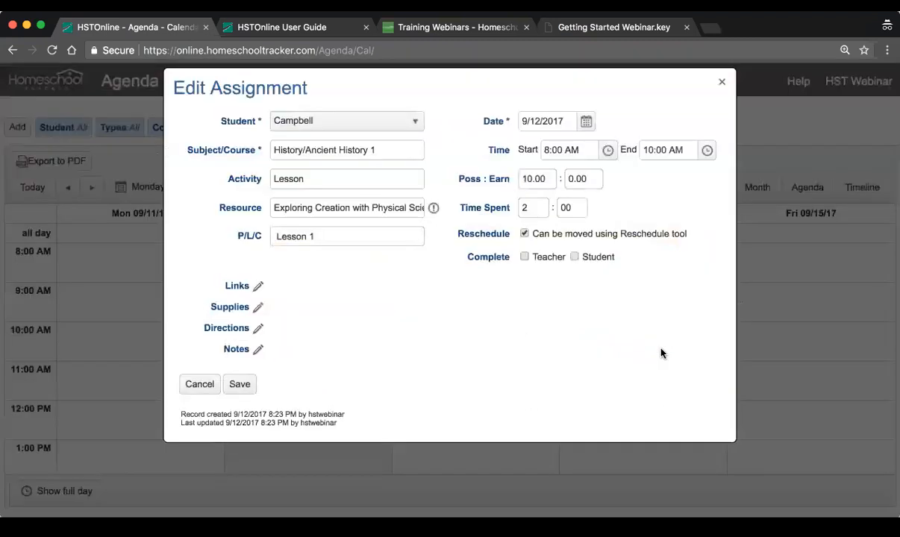
left_click(594, 175)
type("9")
key("Tab")
left_click(524, 256)
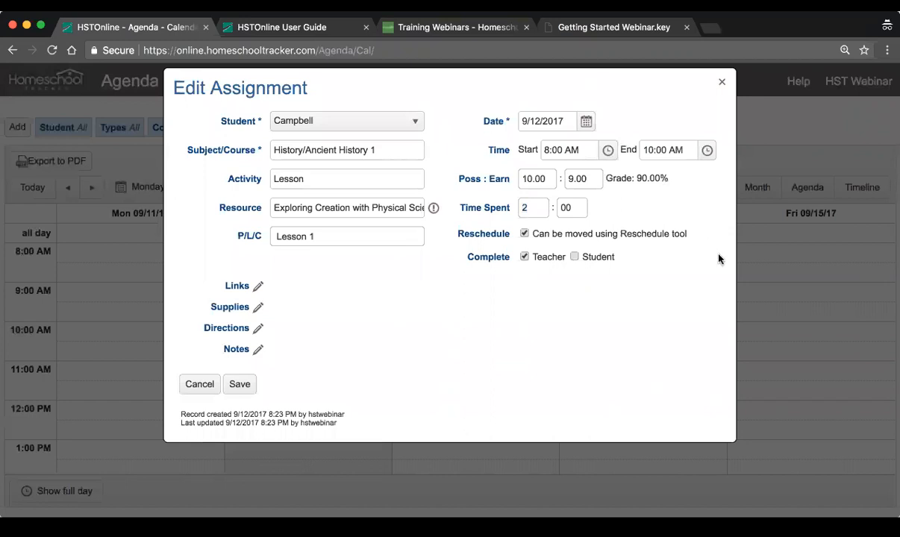
- Save the changes to the Lesson 1 assignment on Tuesday 09/12/17
left_click(231, 390)
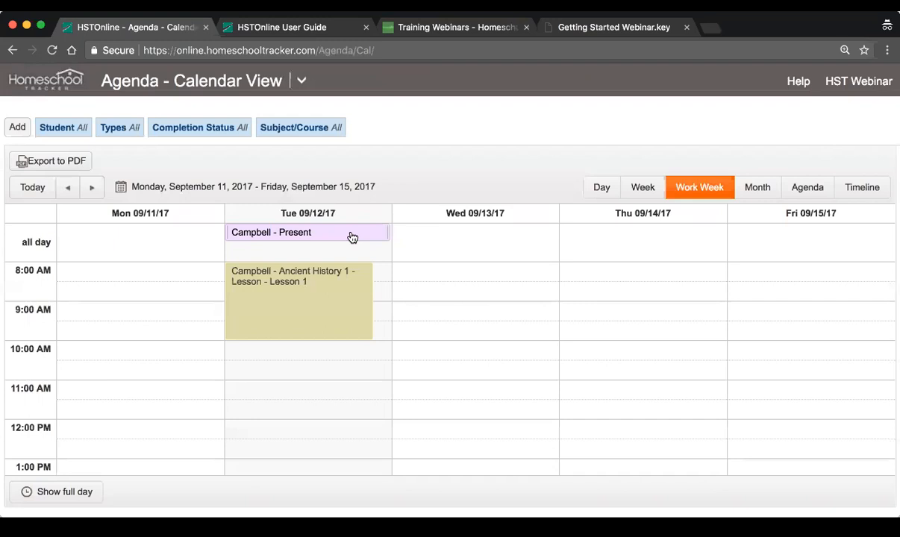
- Start adding multiple assignments and look through the Day and Date and Page/Lesson/Chapter sections before returning to Students and Details
left_click(17, 128)
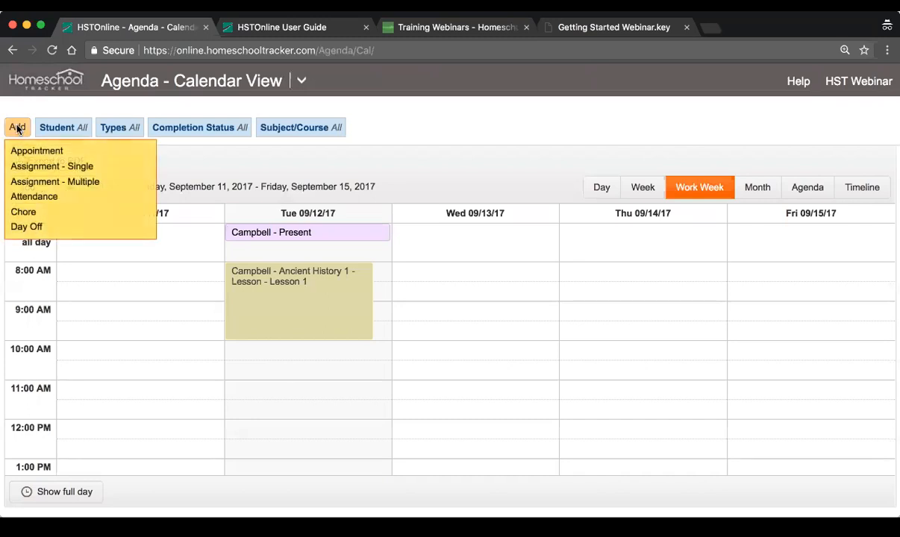
left_click(105, 182)
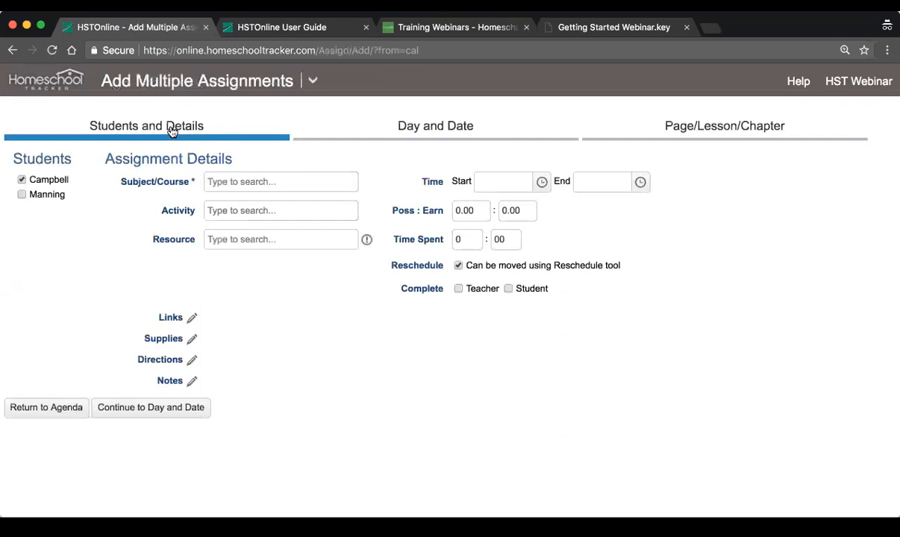
left_click(407, 126)
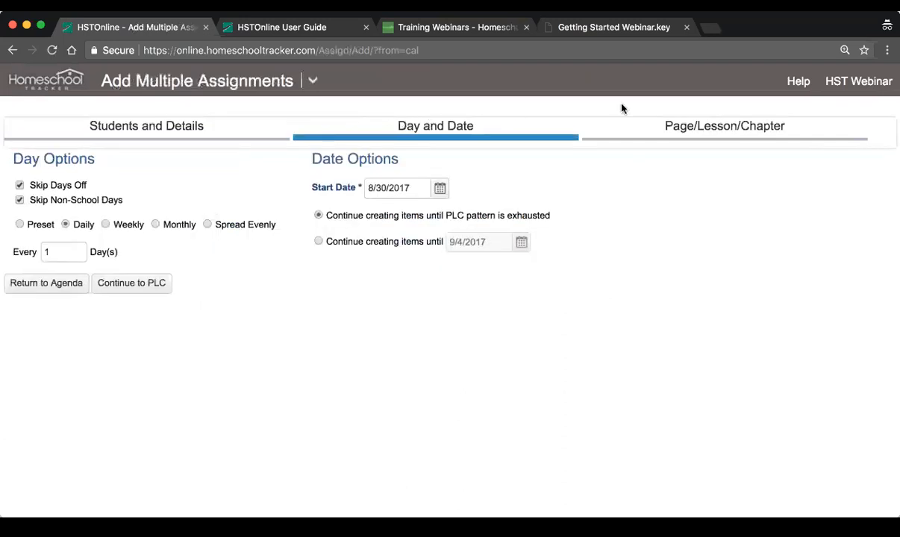
left_click(700, 130)
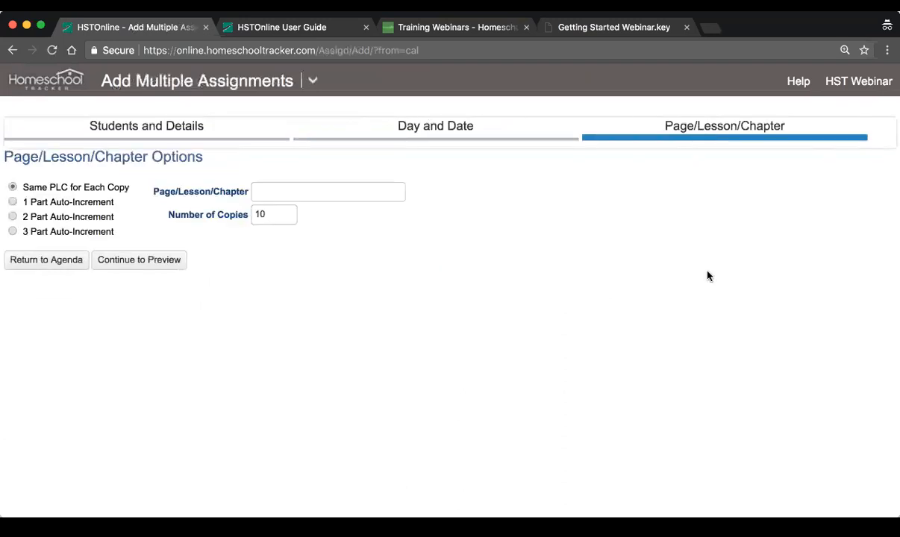
left_click(138, 130)
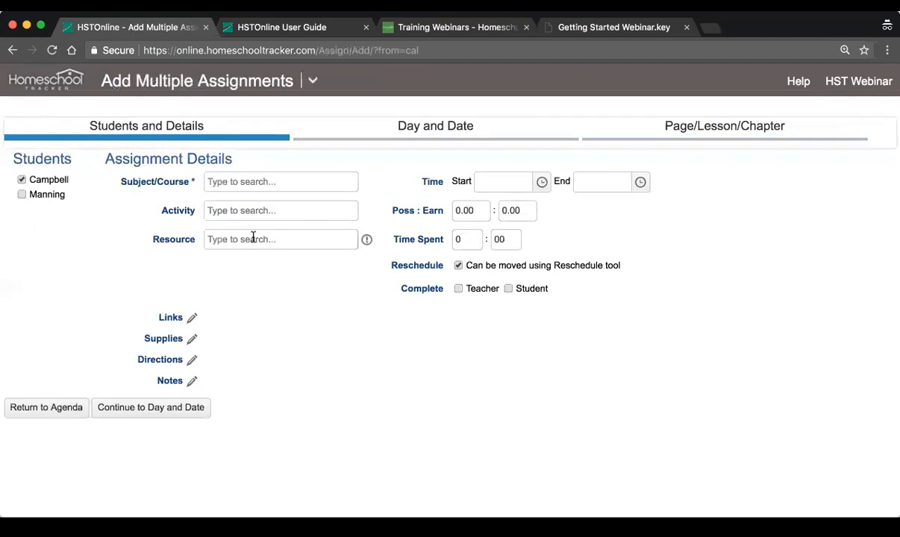
- Set the batch's course to History/Ancient History 1, its activity to Lesson and its resource to All About Spelling Level 7 Teacher's
left_click(226, 182)
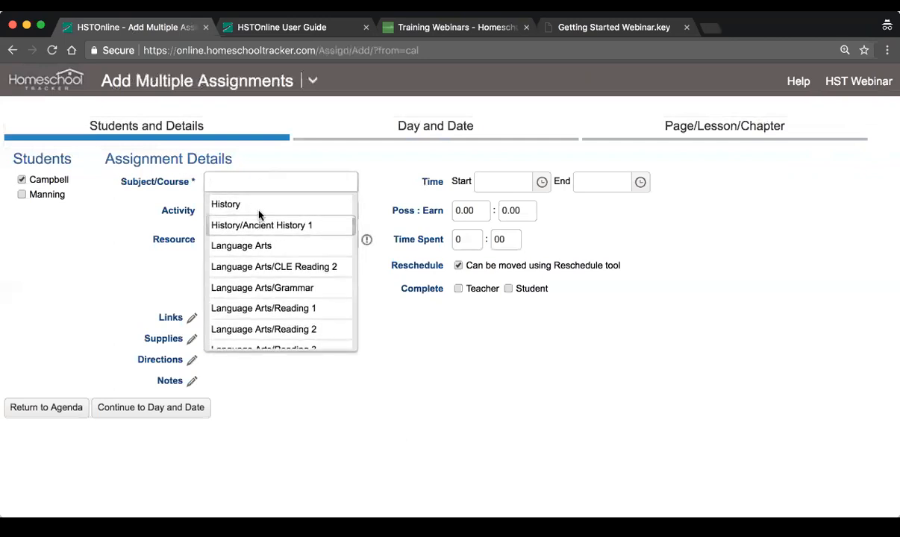
left_click(248, 218)
left_click(287, 211)
type("Less")
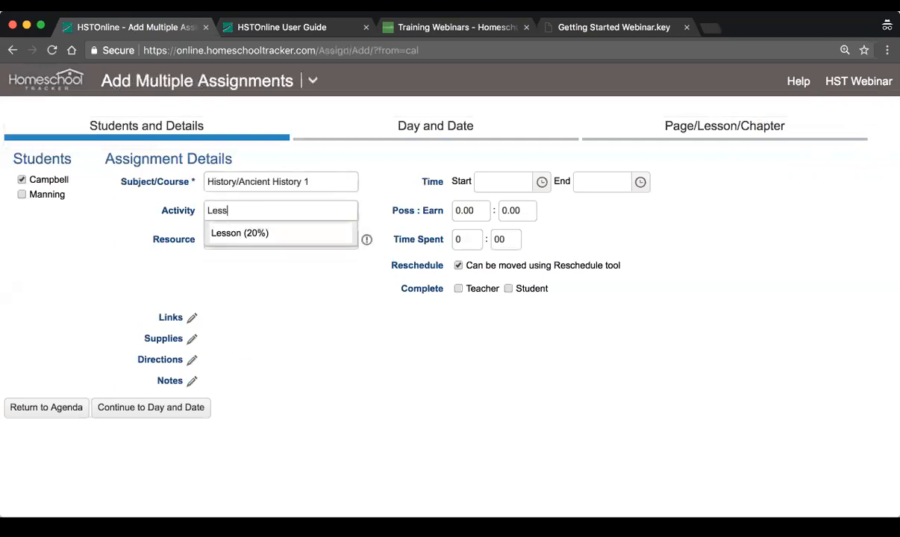
left_click(263, 232)
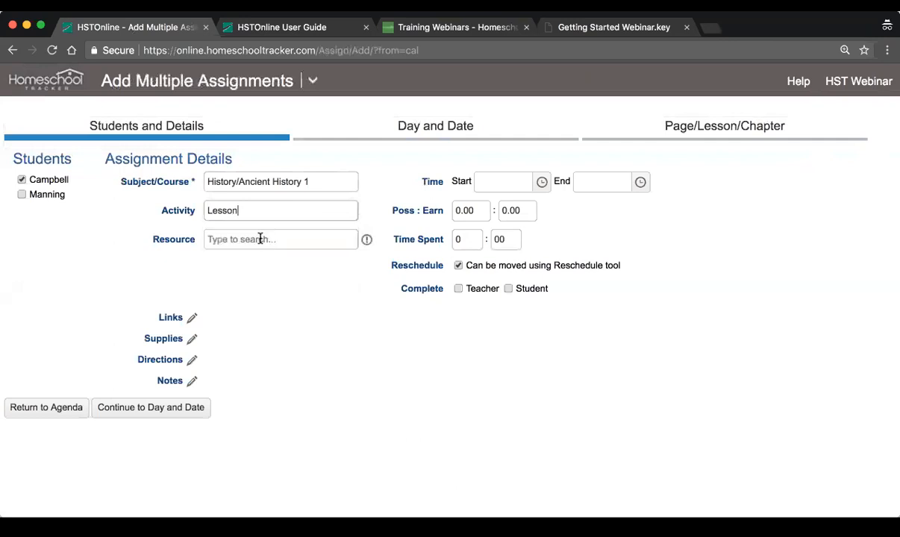
left_click(261, 239)
left_click(268, 303)
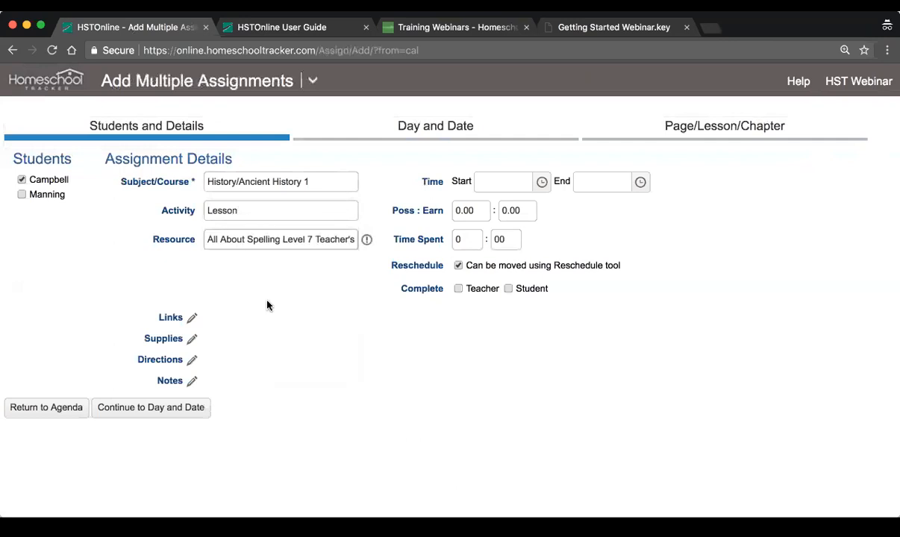
- Set the batch's time from 8:00 AM to 10:00 AM and possible points to 10, and continue to the day and date options
left_click(542, 181)
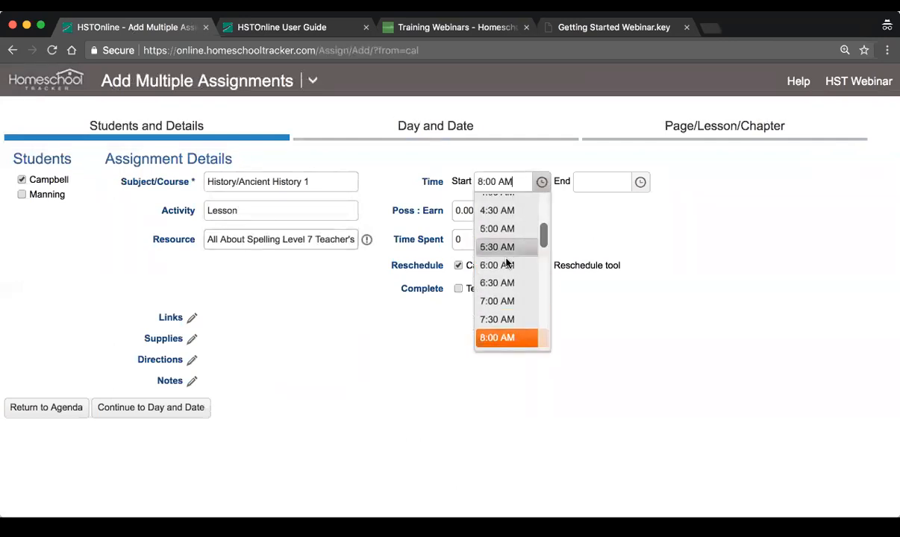
left_click(487, 337)
left_click(640, 182)
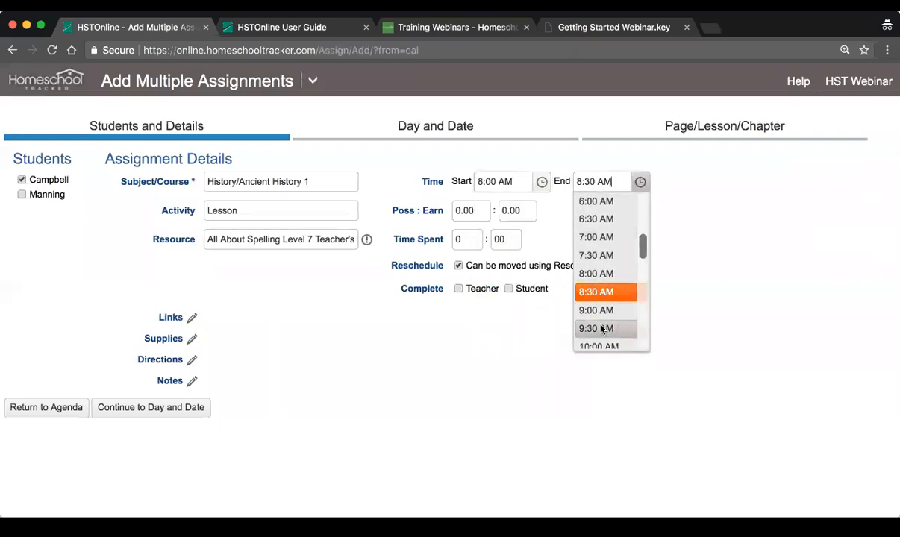
left_click(594, 344)
left_click(466, 210)
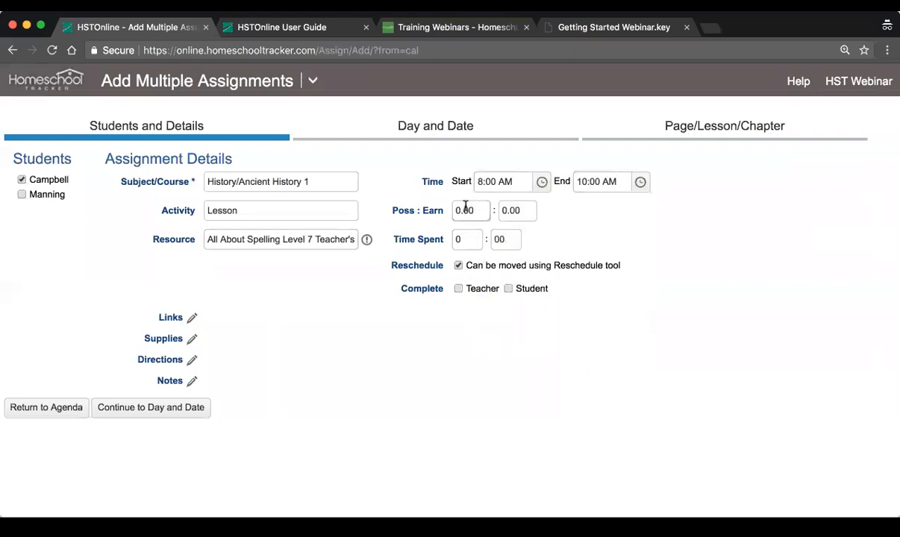
type("10")
key("Tab")
key("Tab")
left_click(140, 411)
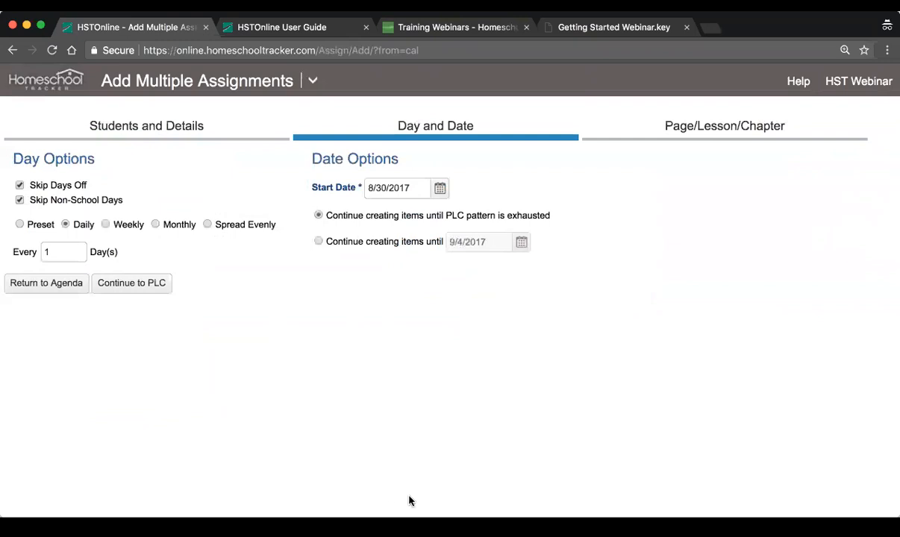
- Schedule the assignments daily from 9/13/2017 until the PLC pattern is exhausted, and continue to the page/lesson/chapter options
left_click(65, 225)
left_click(440, 189)
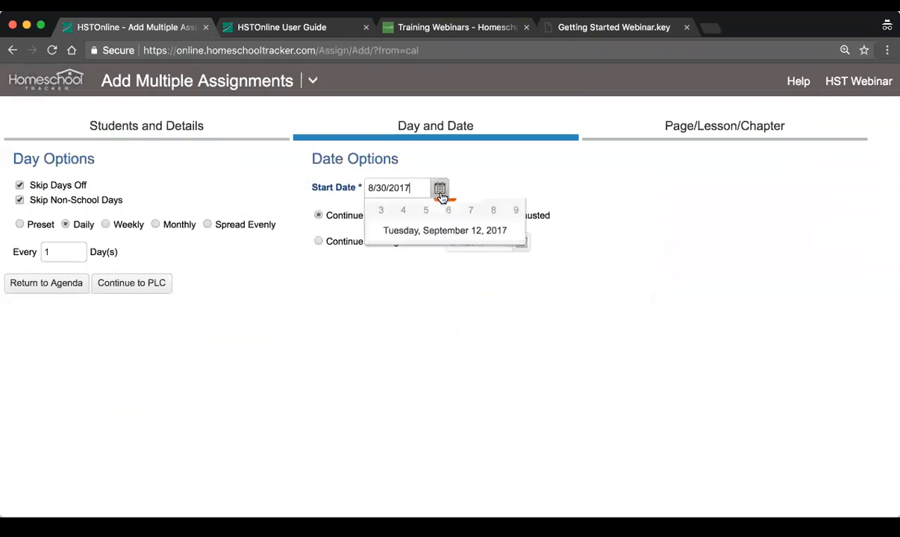
left_click(460, 364)
left_click(440, 188)
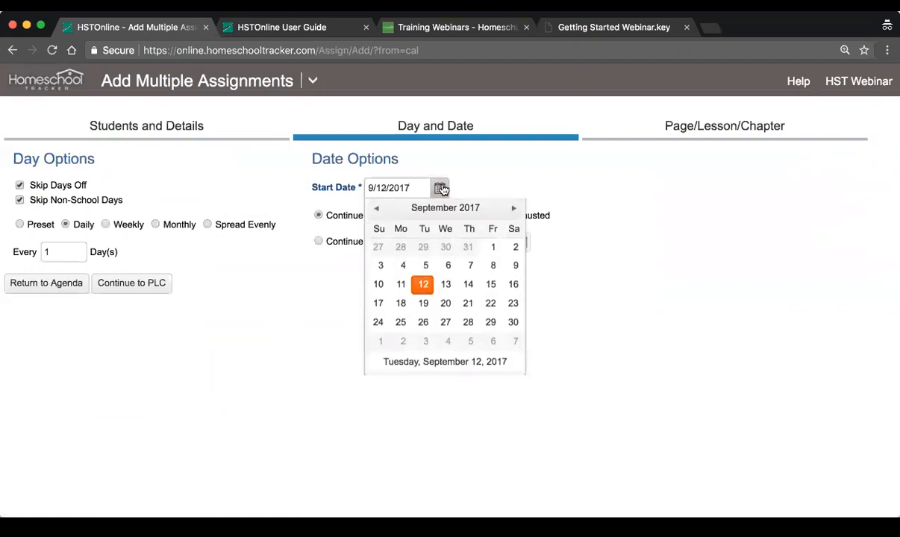
left_click(449, 290)
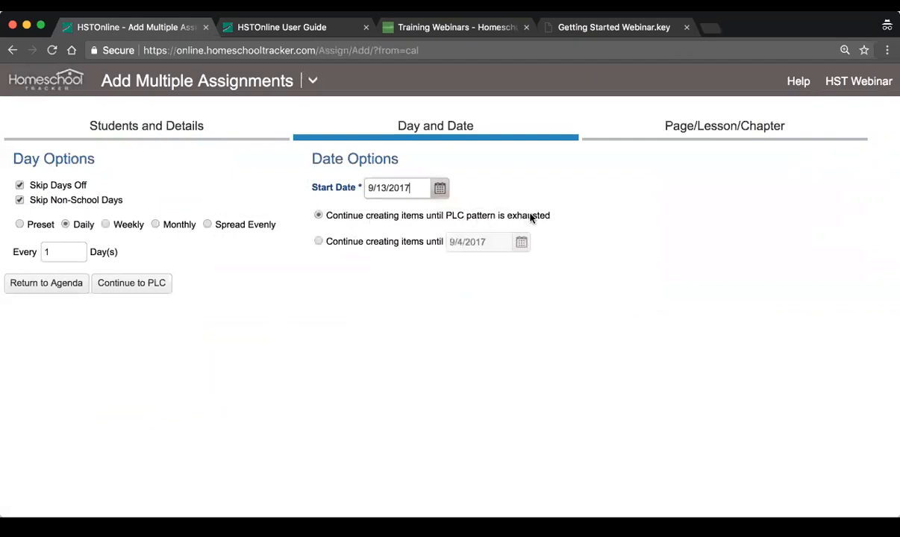
left_click(386, 242)
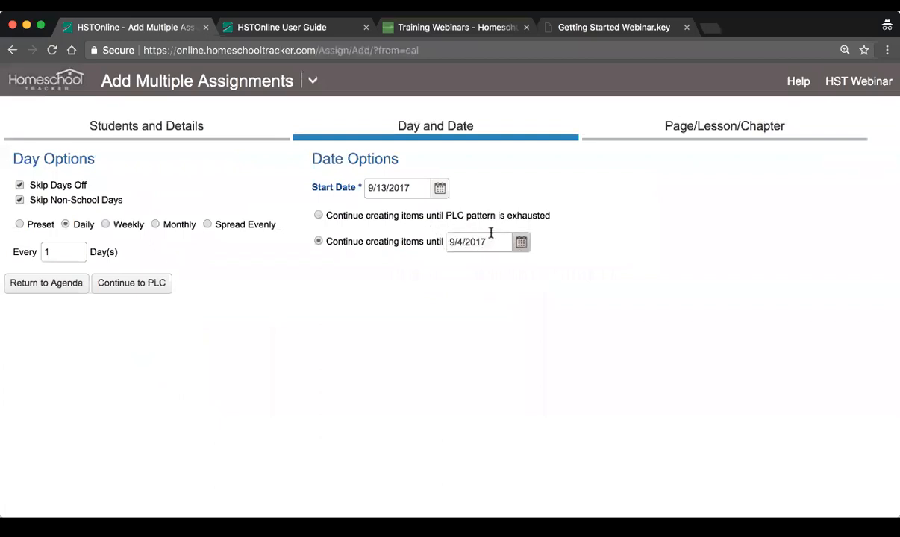
left_click(323, 213)
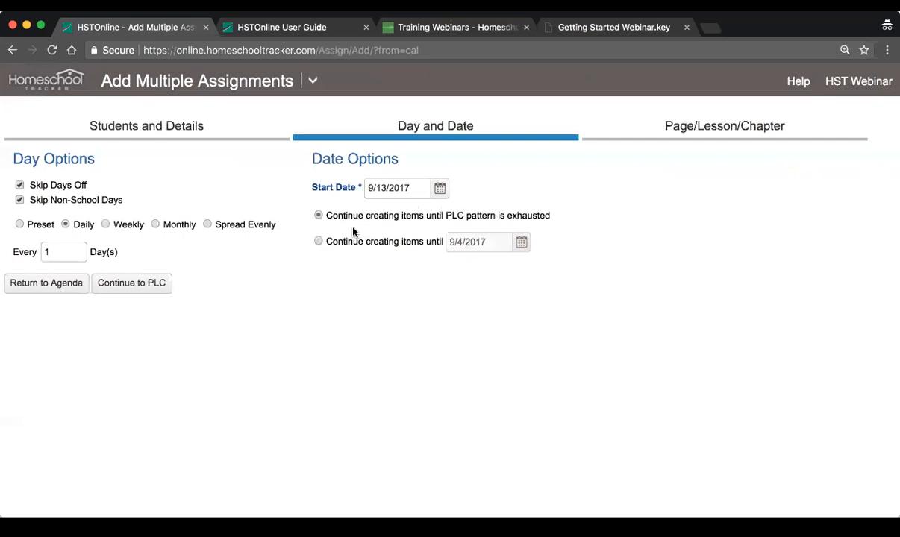
left_click(132, 288)
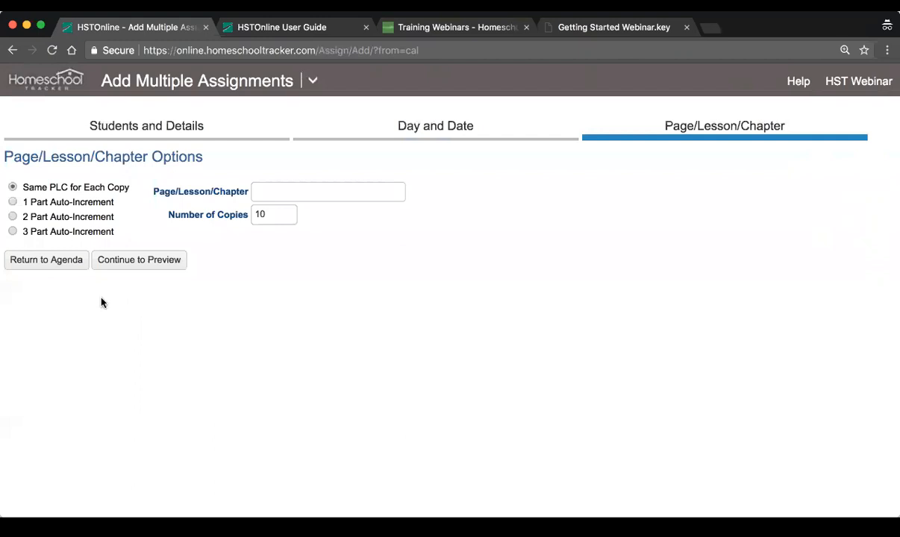
- Set a 1 Part Auto-Increment with leading text "Lesson", starting with 2 and ending with 4, and preview the assignments
left_click(47, 201)
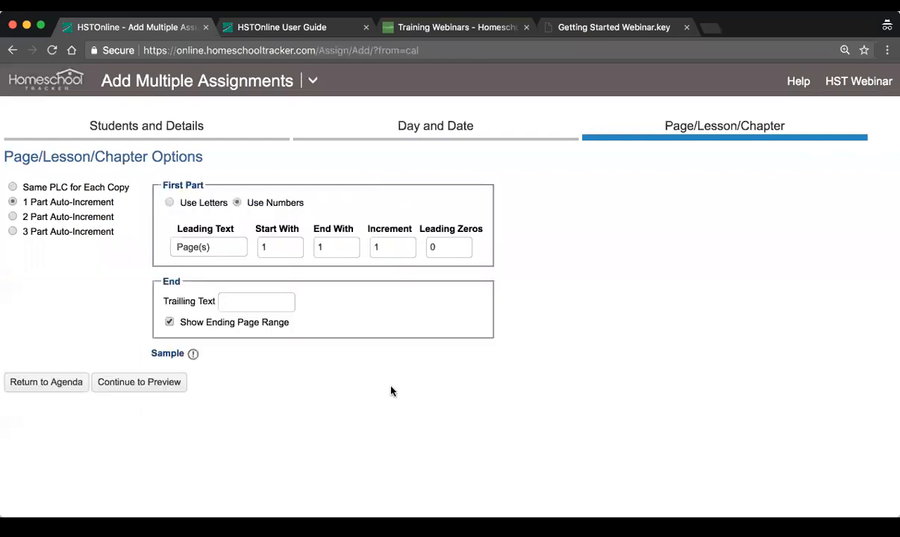
left_click_drag(214, 246, 123, 242)
type("Lesson")
key("Tab")
type("2")
key("Tab")
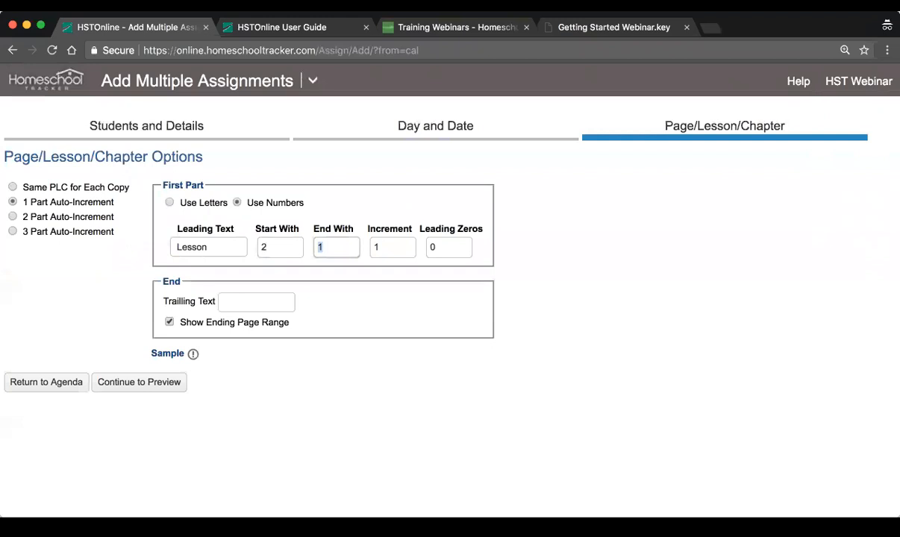
type("4")
key("Tab")
key("Tab")
key("Tab")
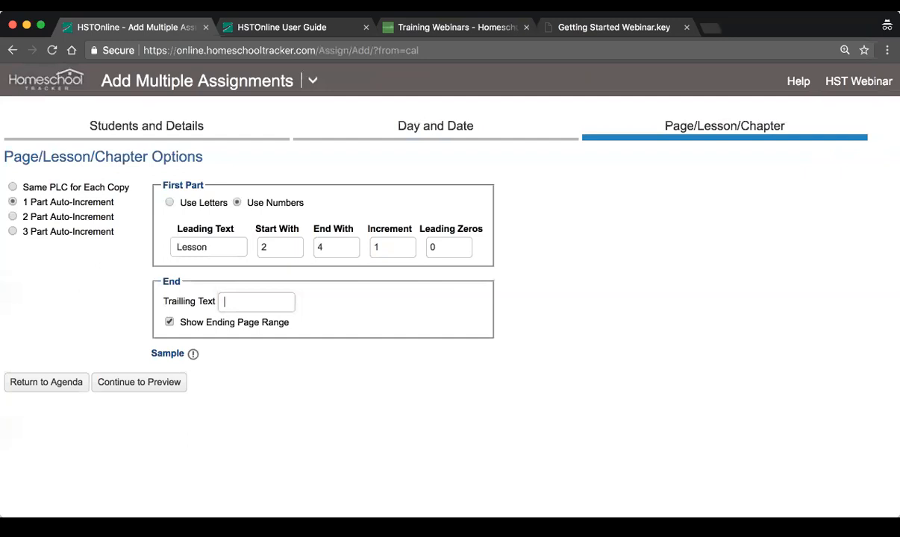
left_click(140, 383)
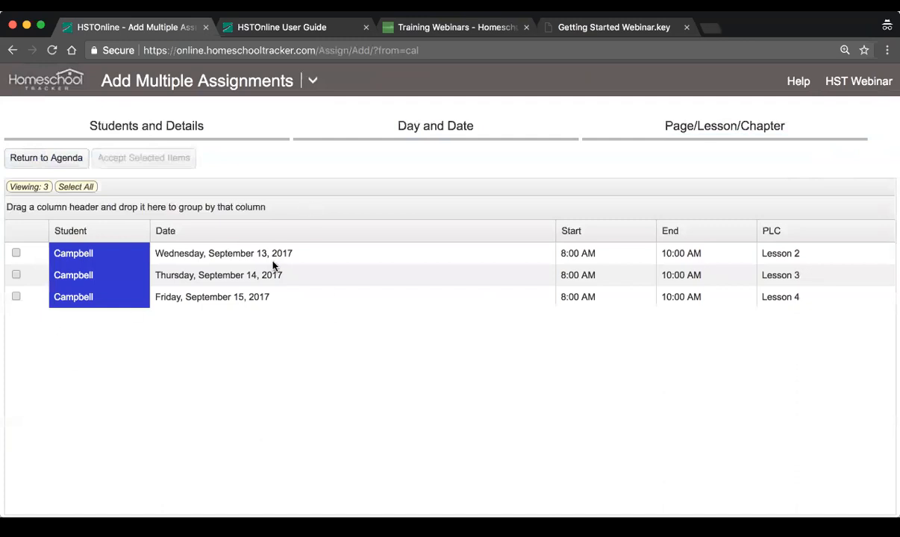
- Select all previewed Lesson 2 to Lesson 4 assignments and accept them into the Agenda
left_click(163, 255)
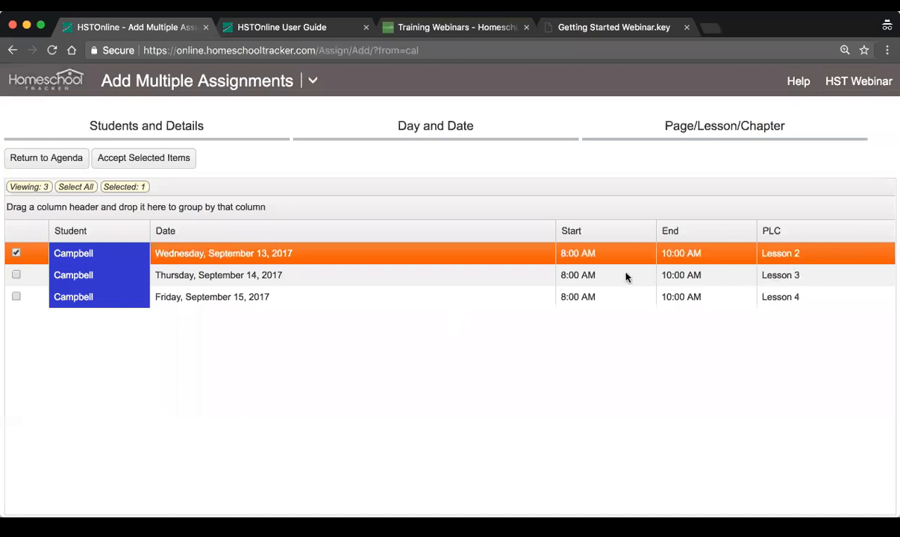
left_click(819, 273)
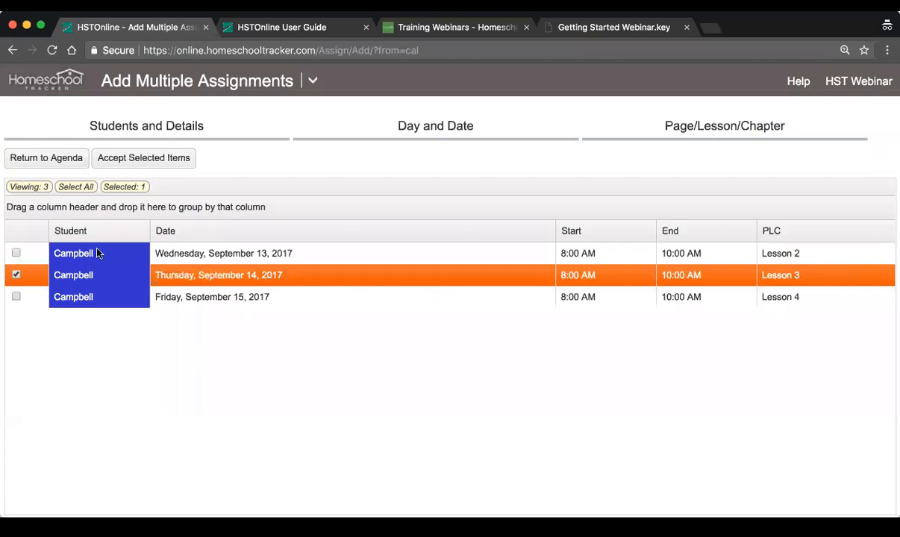
left_click(77, 186)
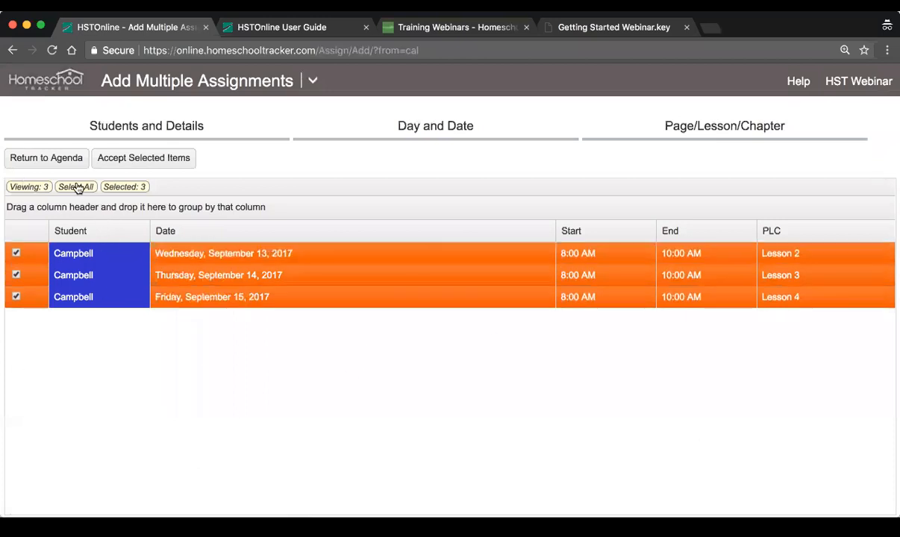
left_click(124, 162)
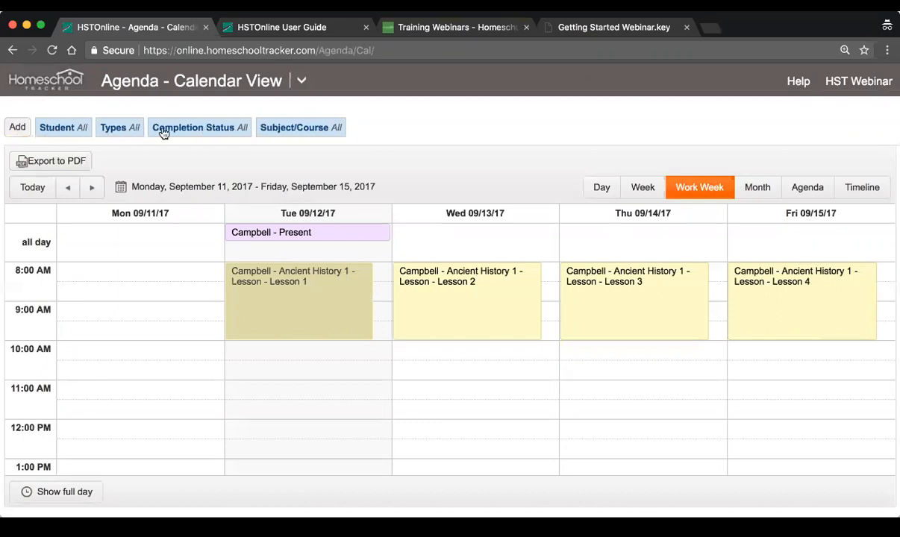
- View the choices offered by the calendar's Selected Students filter without applying any
left_click(64, 129)
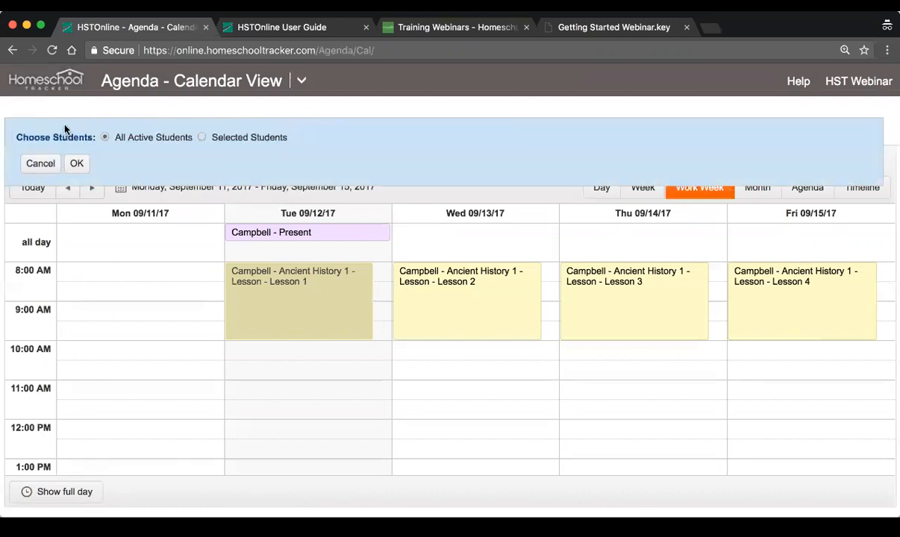
left_click(201, 138)
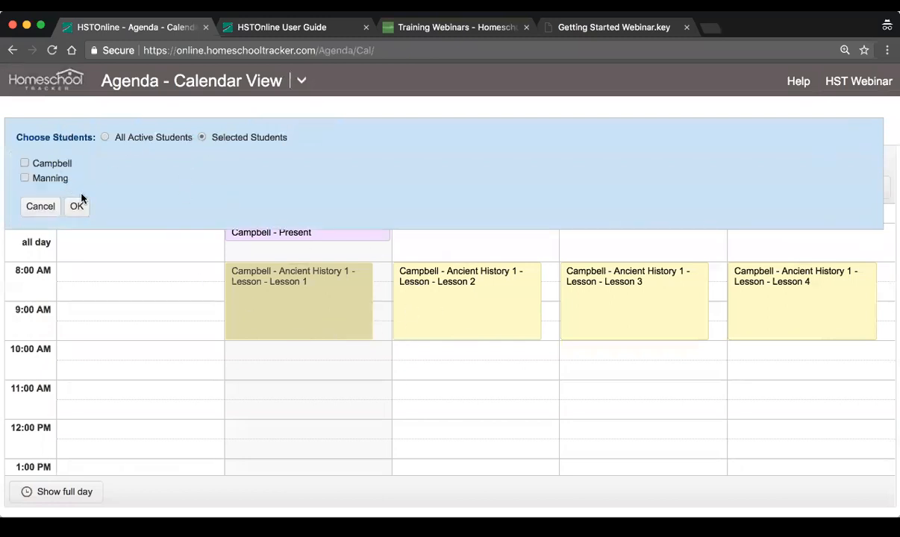
left_click(41, 206)
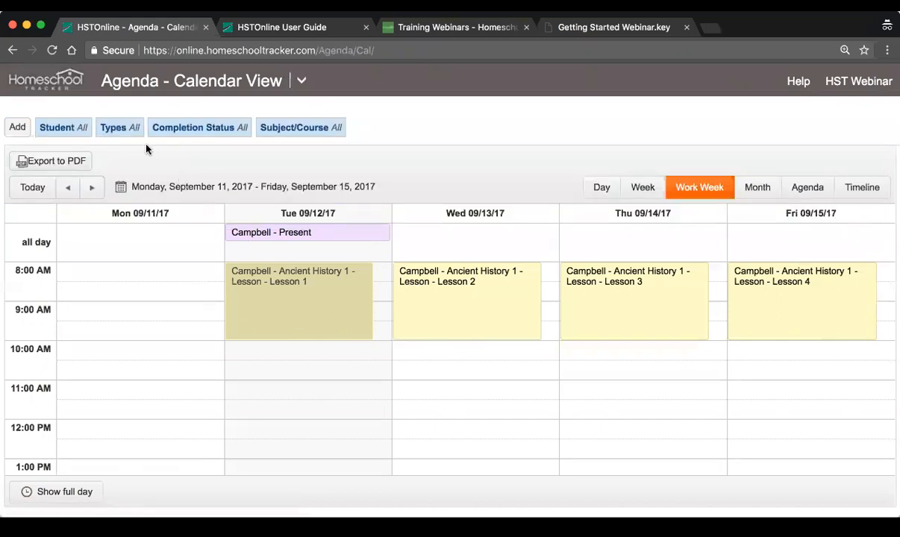
- Hide Attendance items from the calendar with the item types filter, and show them again
left_click(109, 128)
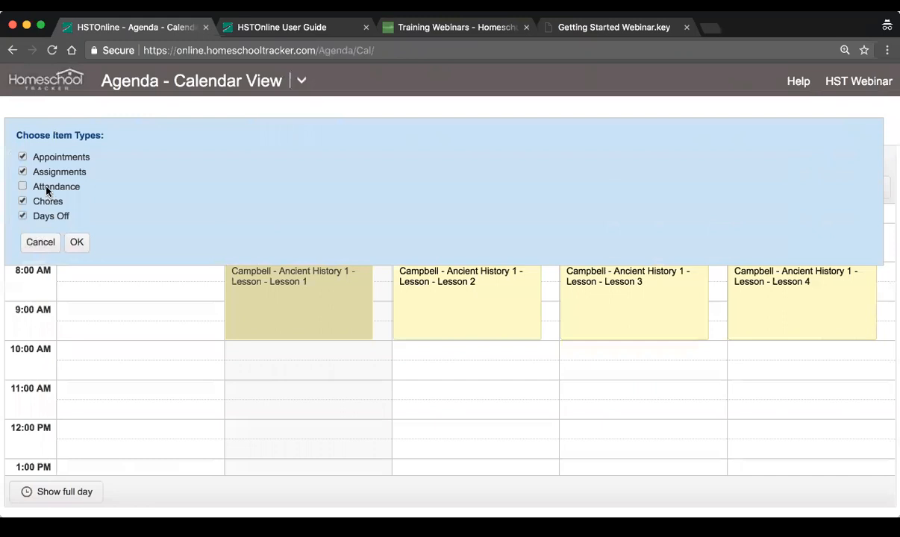
left_click(76, 242)
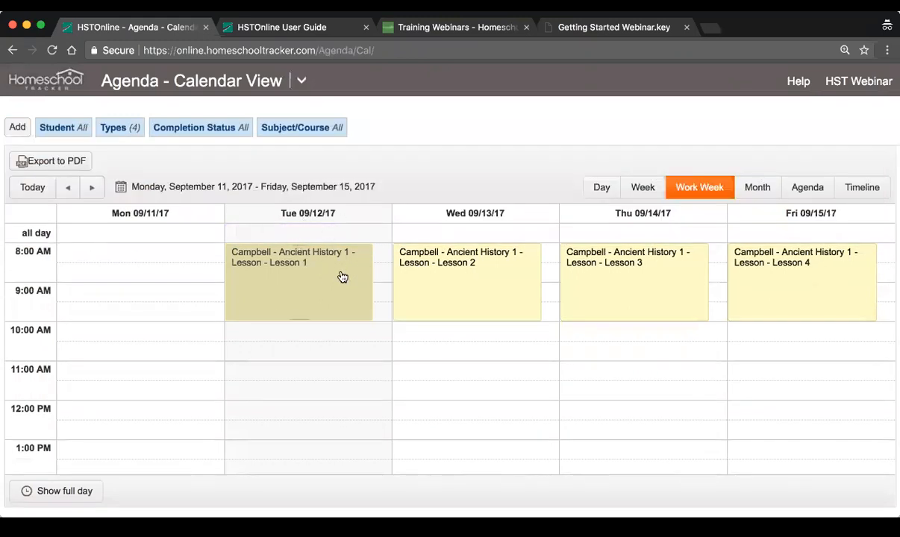
left_click(119, 128)
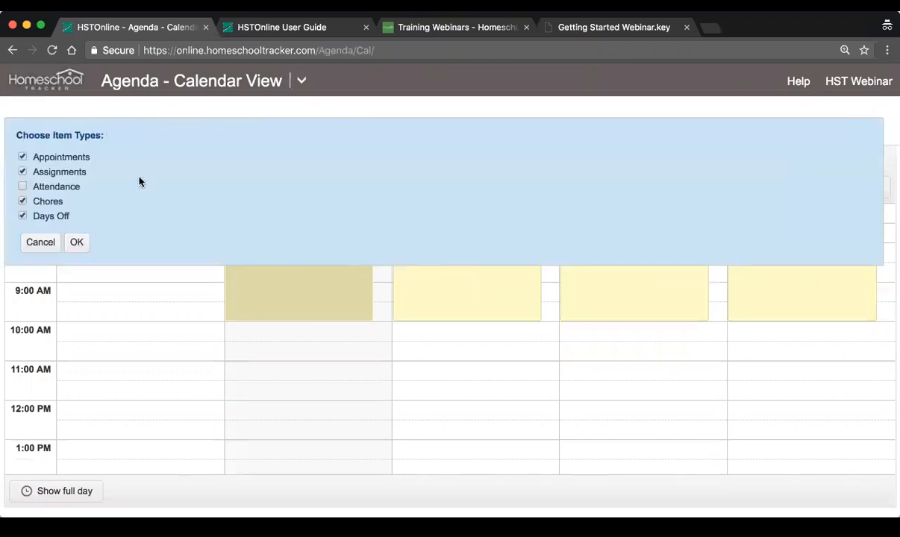
left_click(61, 190)
left_click(76, 241)
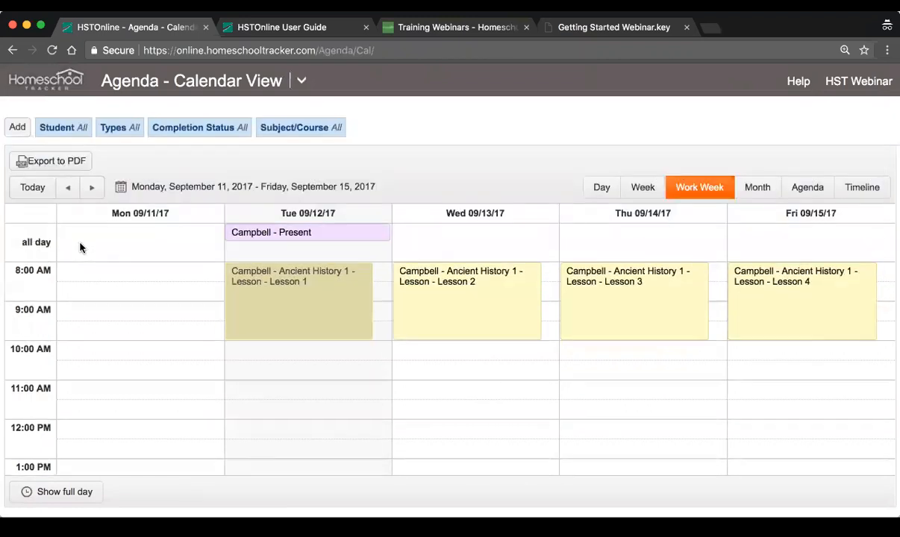
- View the choices offered by the calendar's Completion Status and Selected Subjects/Courses filters without applying any
left_click(209, 127)
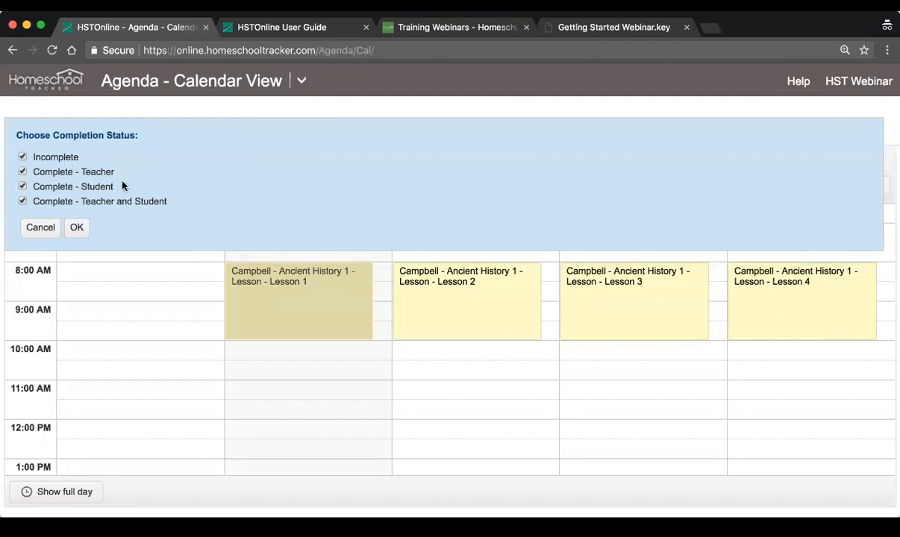
left_click(40, 228)
left_click(321, 126)
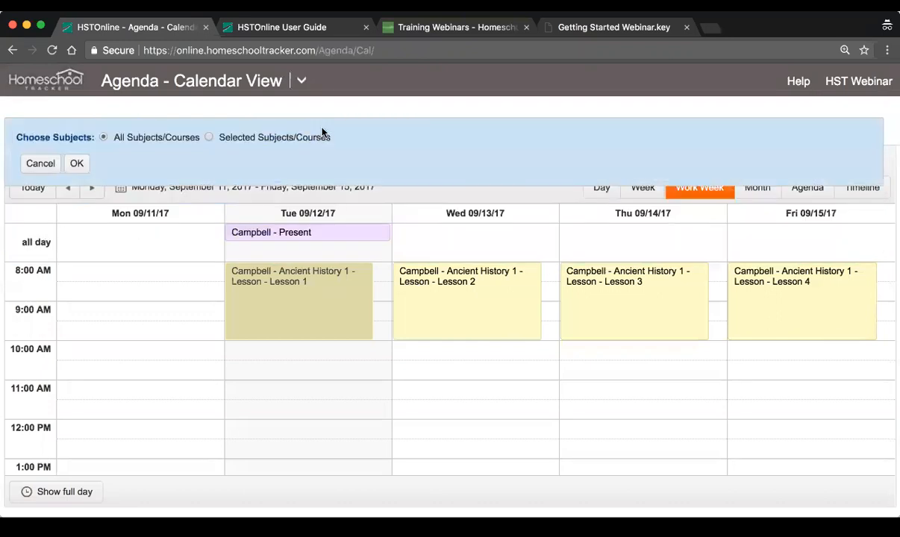
left_click(265, 138)
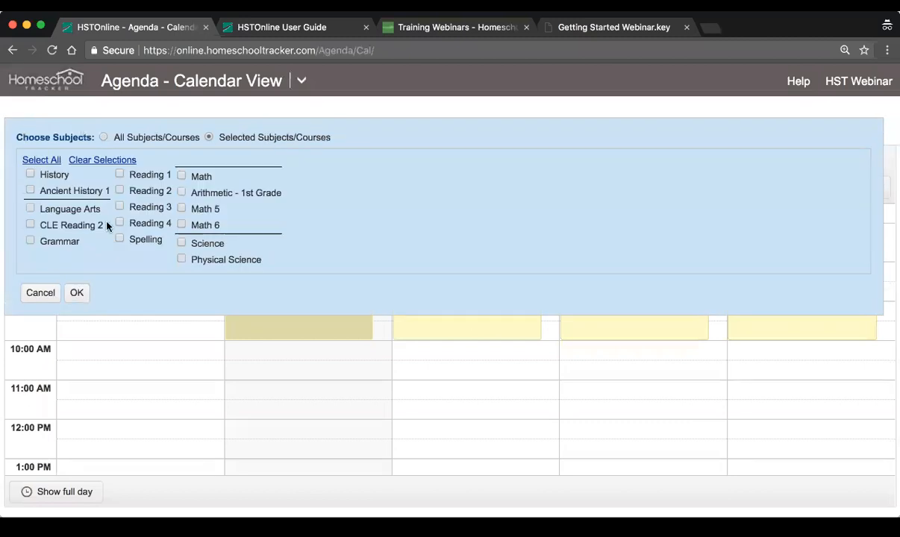
left_click(34, 297)
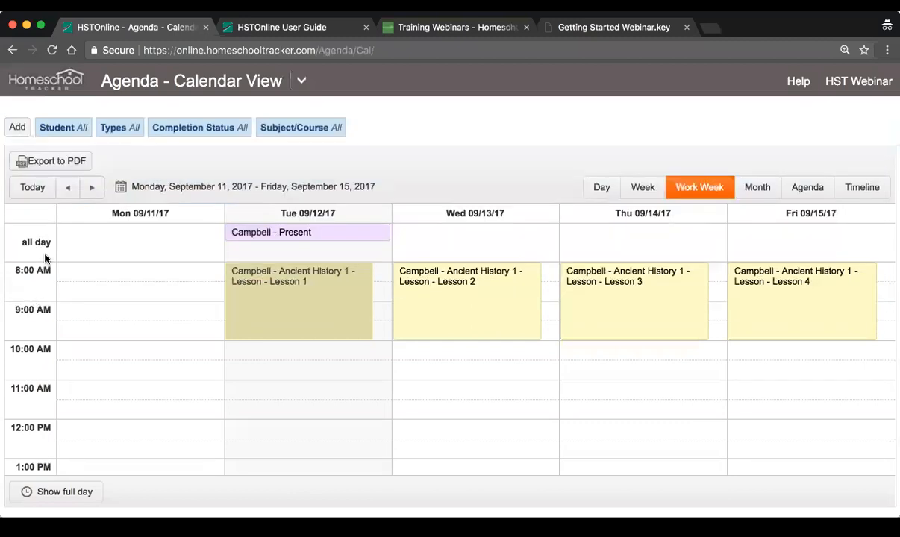
- Export the work-week calendar to PDF, look through the exported file and close it
left_click(60, 166)
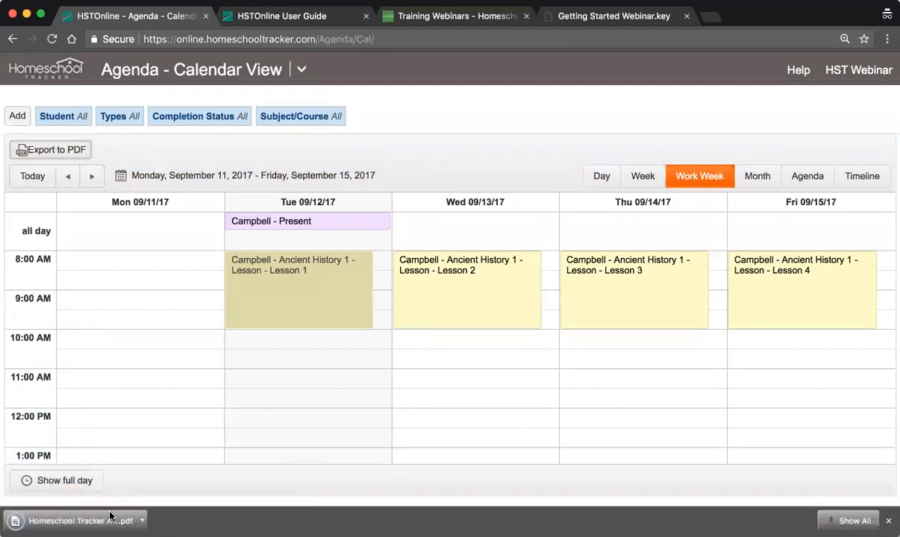
scroll(364, 253, "up", 1)
scroll(366, 255, "down", 1)
scroll(353, 280, "up", 1)
scroll(353, 280, "up", 1)
scroll(351, 287, "down", 1)
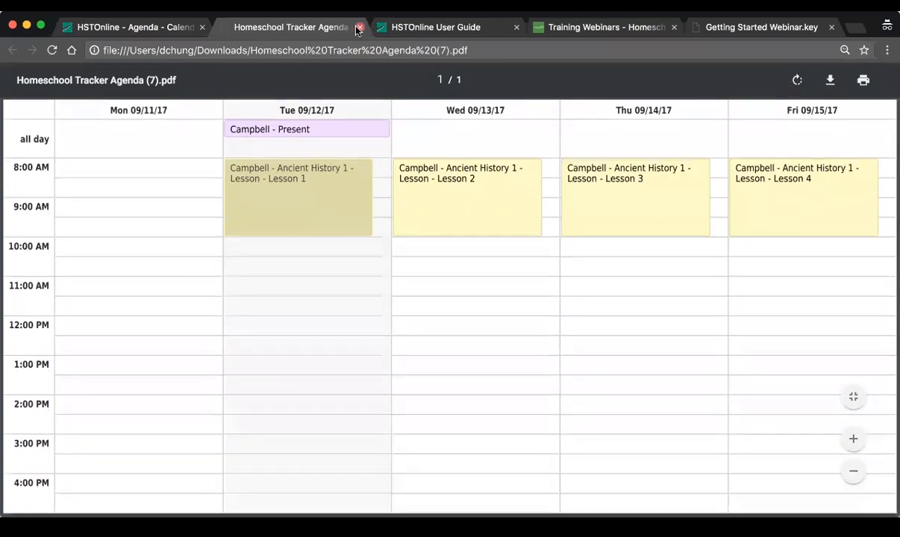
left_click(358, 28)
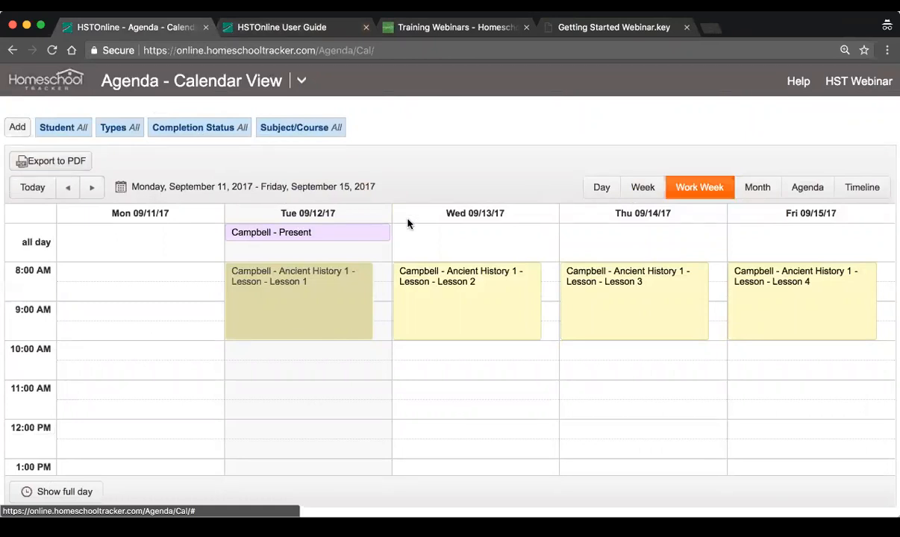
- Preview the calendar in Day, Week, Work Week, Month, Agenda and Timeline layouts, and return to the Work Week layout
left_click(599, 188)
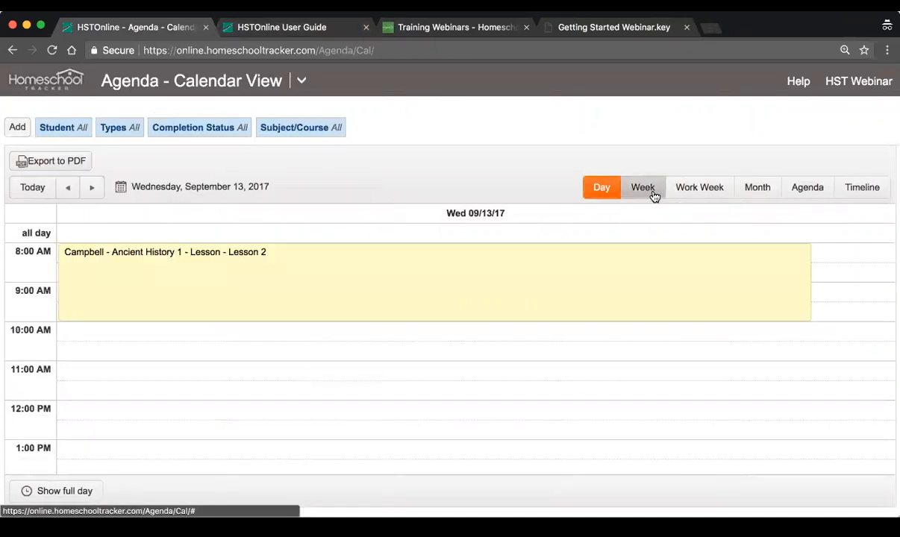
left_click(653, 194)
left_click(683, 192)
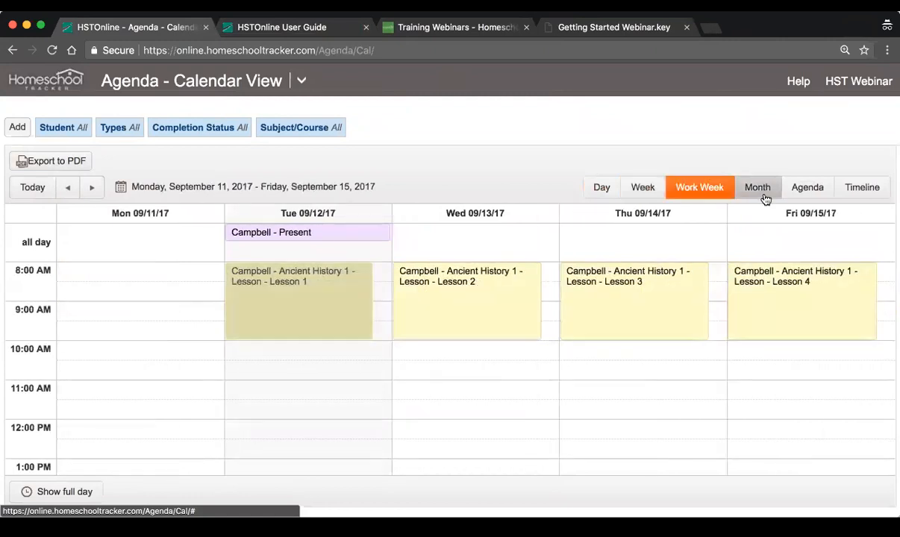
left_click(764, 197)
left_click(805, 196)
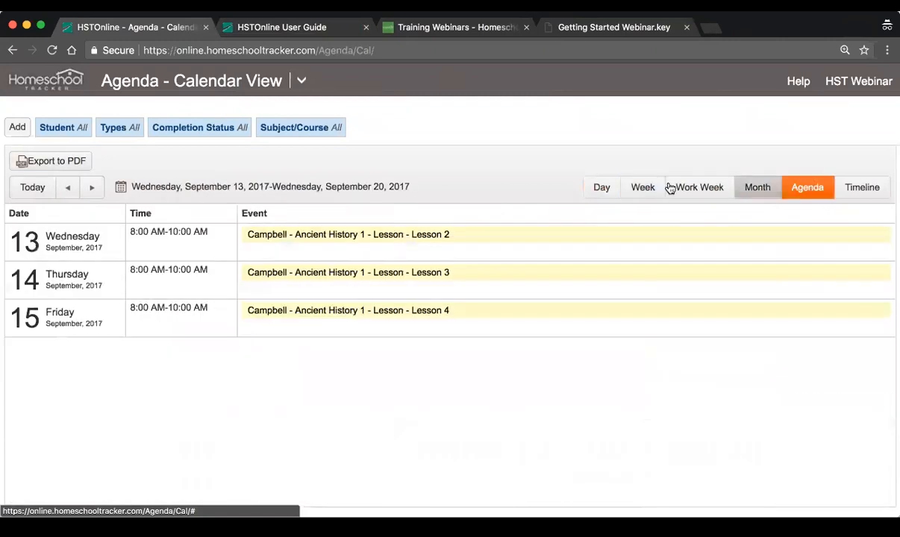
left_click(861, 188)
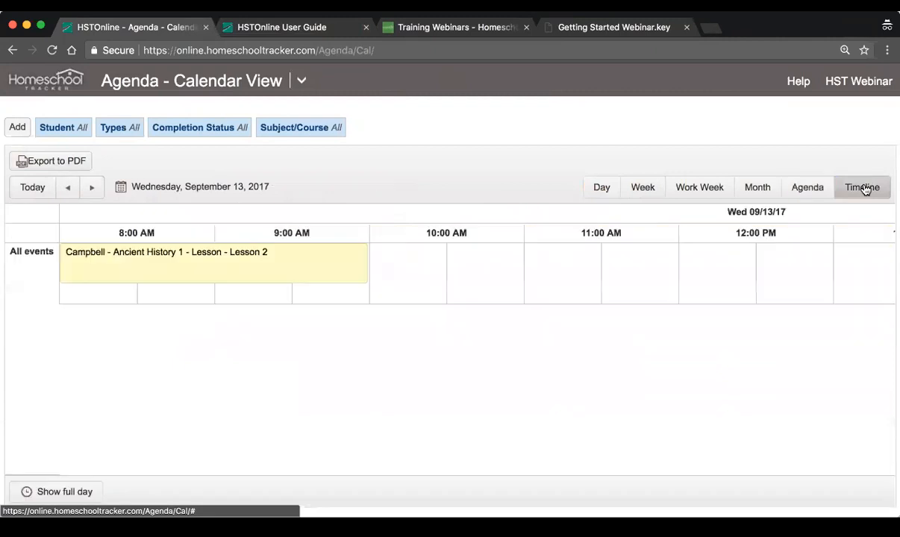
scroll(844, 261, "right", 5)
scroll(844, 261, "left", 5)
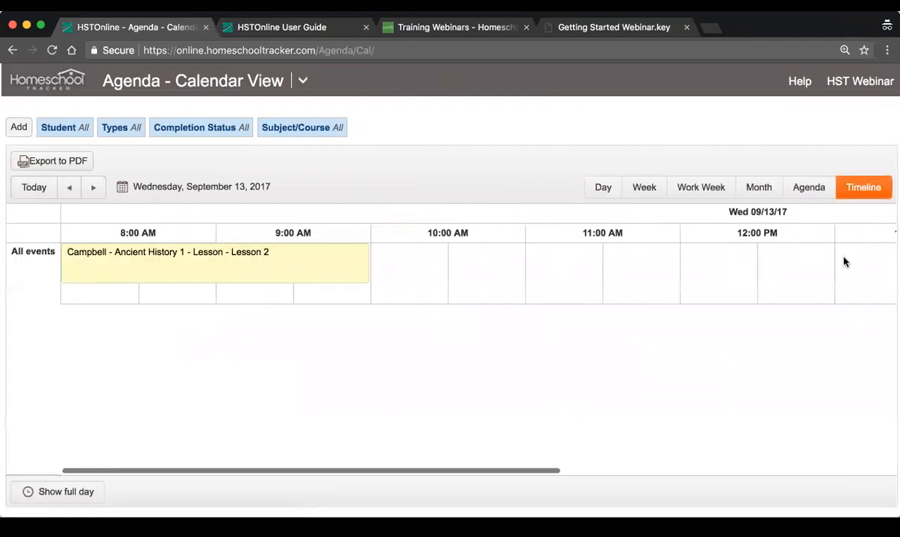
left_click(699, 188)
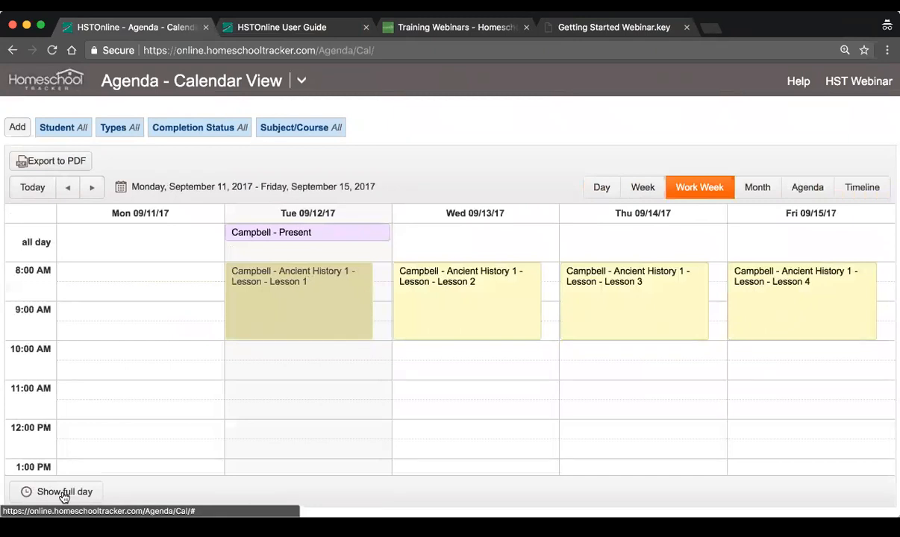
- Show the full day in the calendar, look through its hours, and switch back to school hours only
left_click(63, 494)
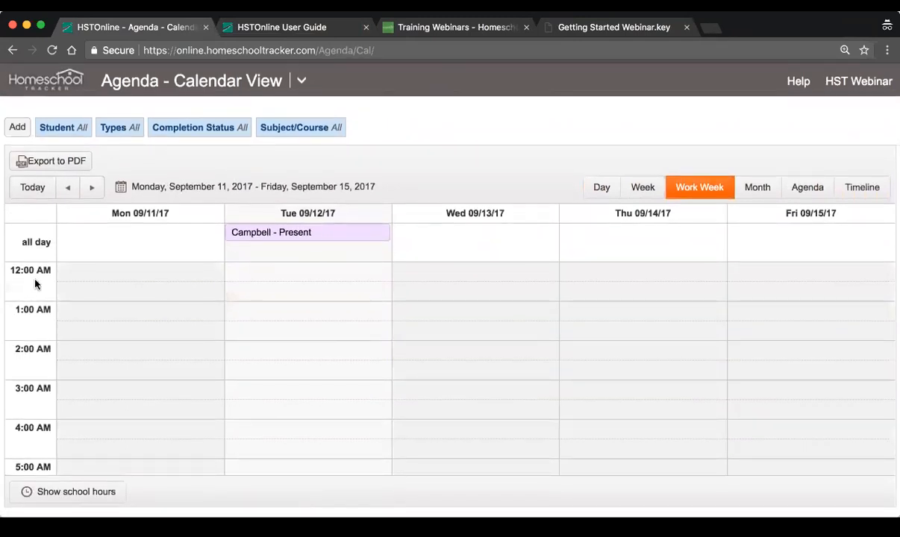
scroll(384, 329, "down", 15)
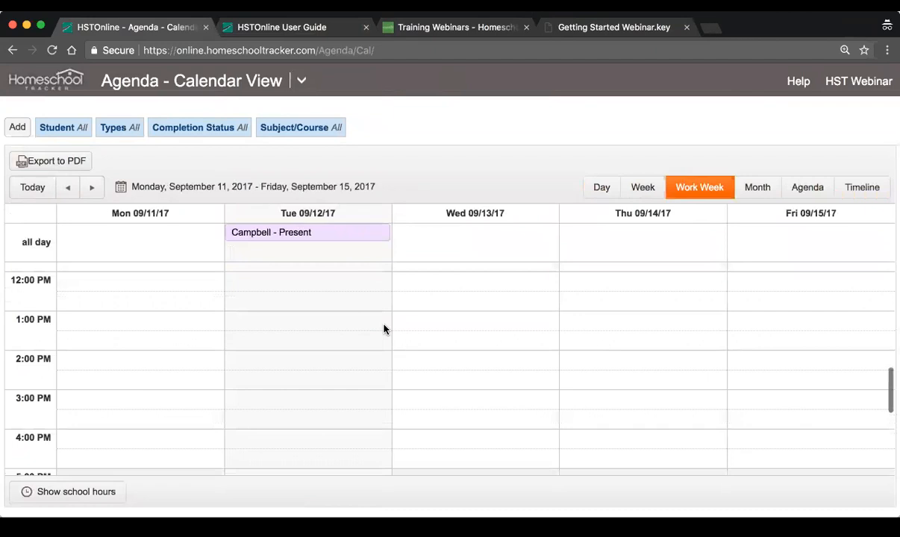
scroll(385, 329, "down", 3)
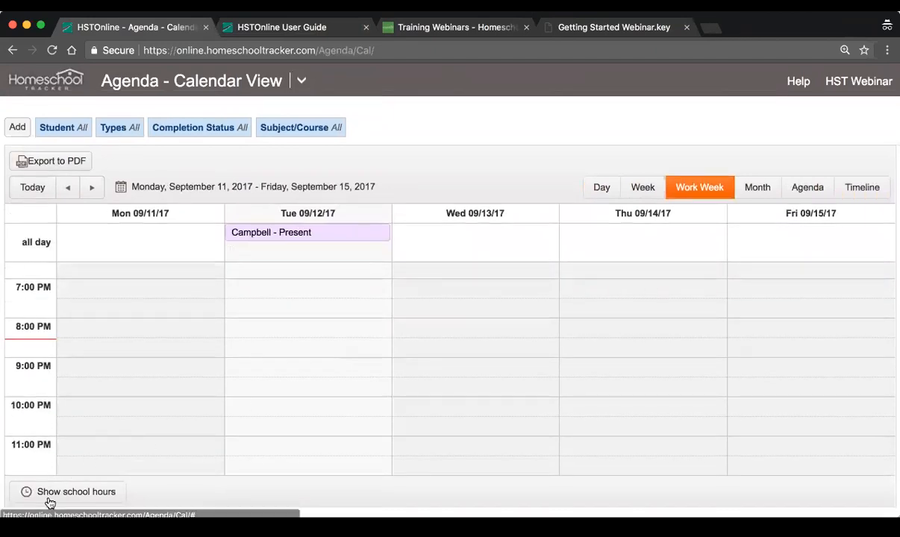
left_click(75, 493)
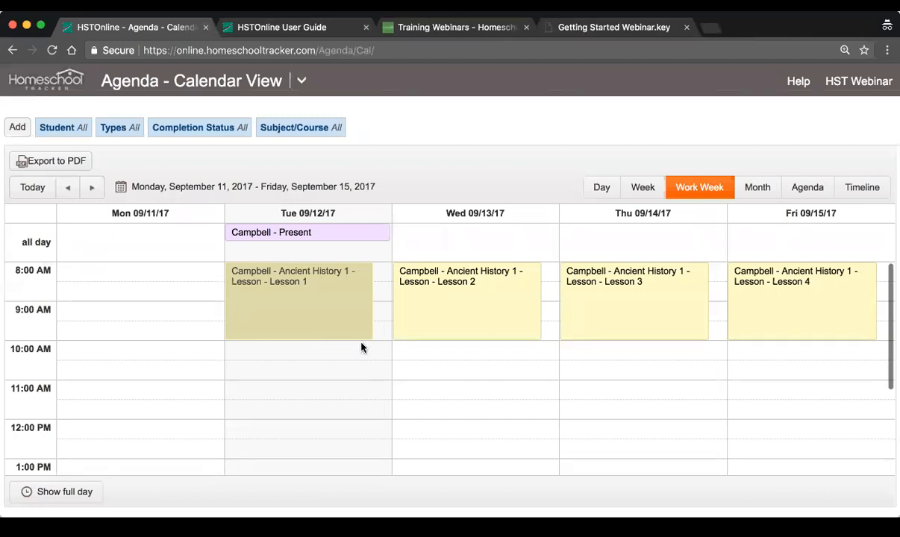
scroll(361, 348, "down", 5)
scroll(313, 403, "up", 5)
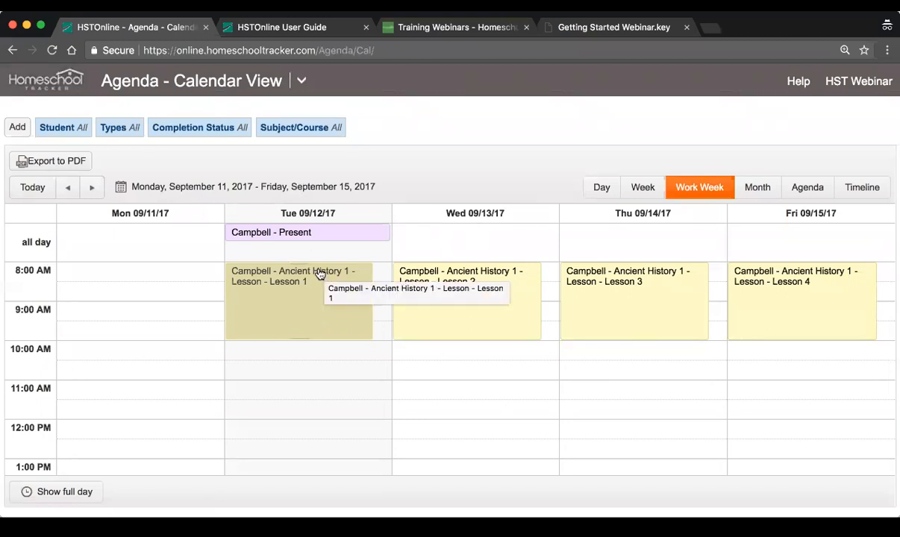
- Go to the Agenda's List View and look across its columns
left_click(302, 80)
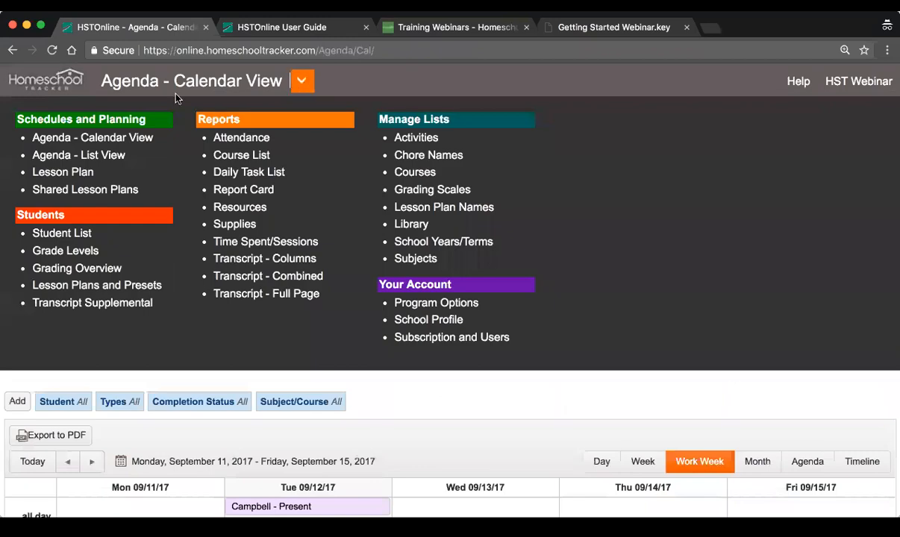
left_click(65, 159)
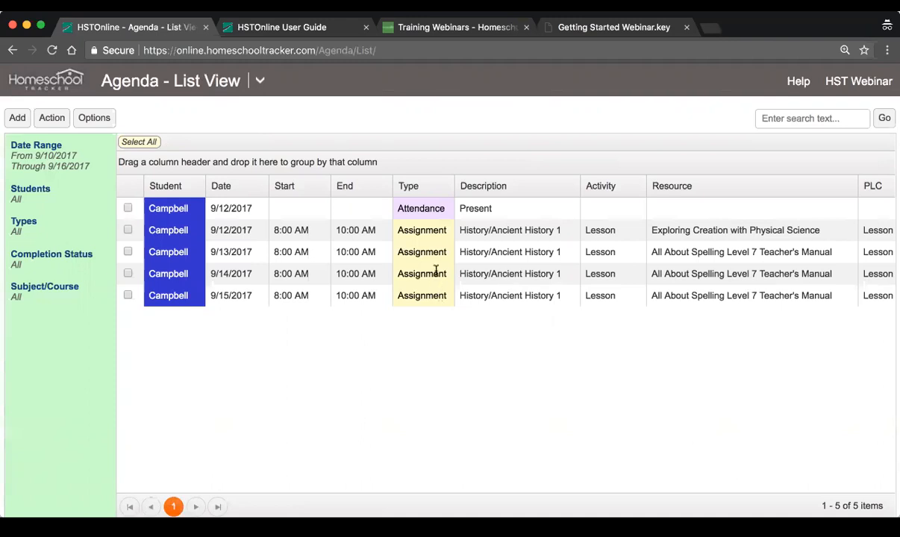
scroll(406, 257, "right", 8)
scroll(423, 269, "left", 8)
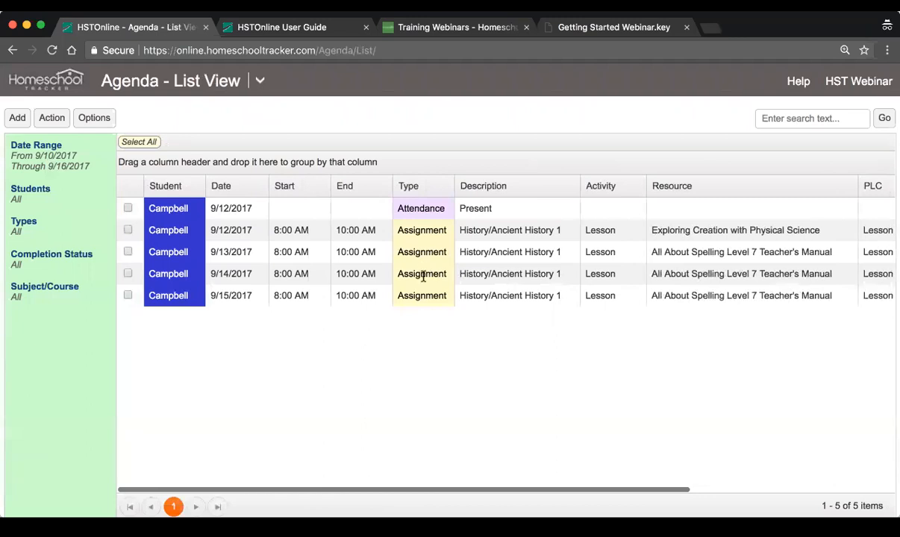
- Examine the date, type and description of each attendance and assignment entry in the list
left_click(209, 230)
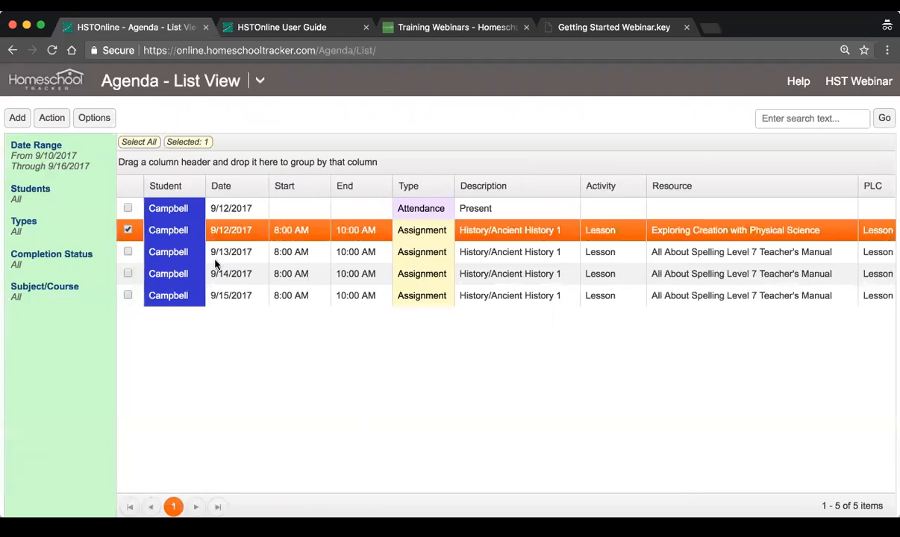
left_click(206, 252)
left_click(254, 211)
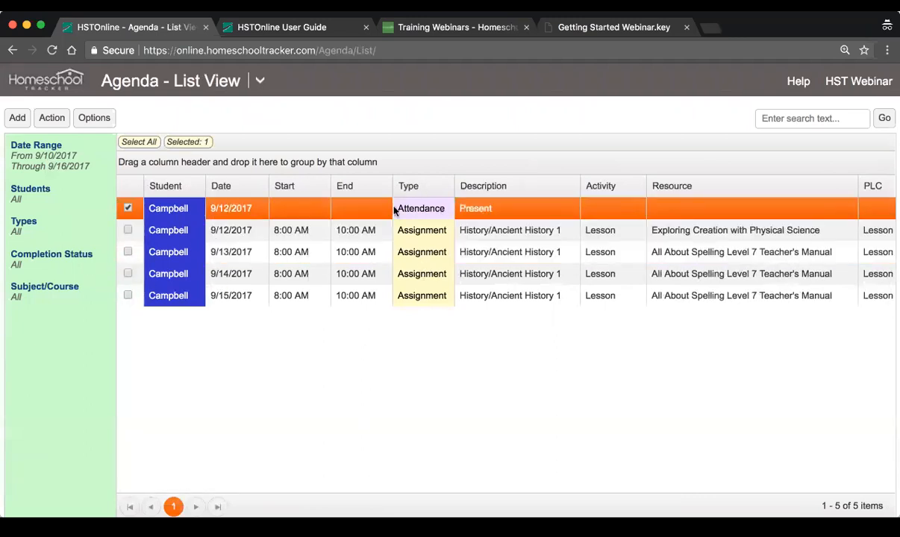
left_click(459, 232)
left_click(457, 260)
left_click(457, 280)
left_click(457, 296)
- Examine the possible points, earned points, grade and completion columns for the Lesson 1 to Lesson 4 assignments
scroll(459, 262, "right", 2)
scroll(459, 261, "right", 3)
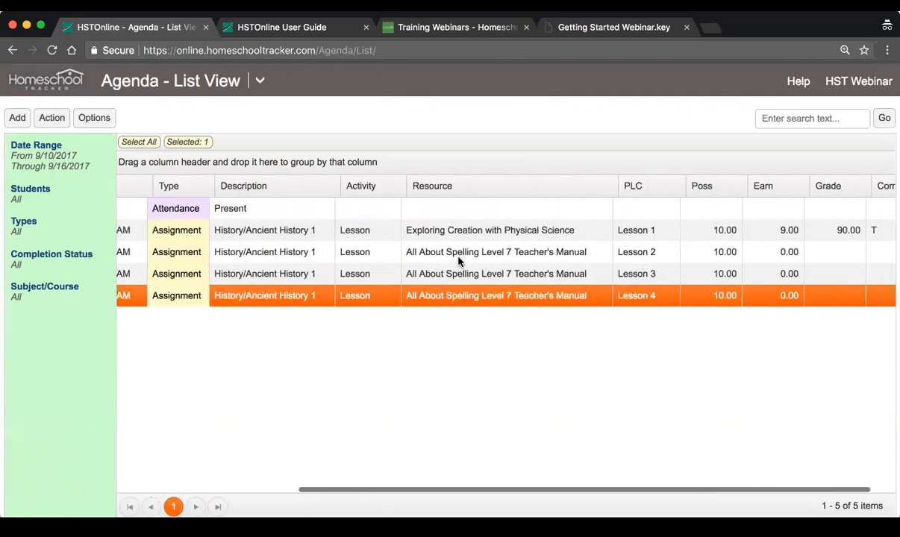
left_click(685, 253)
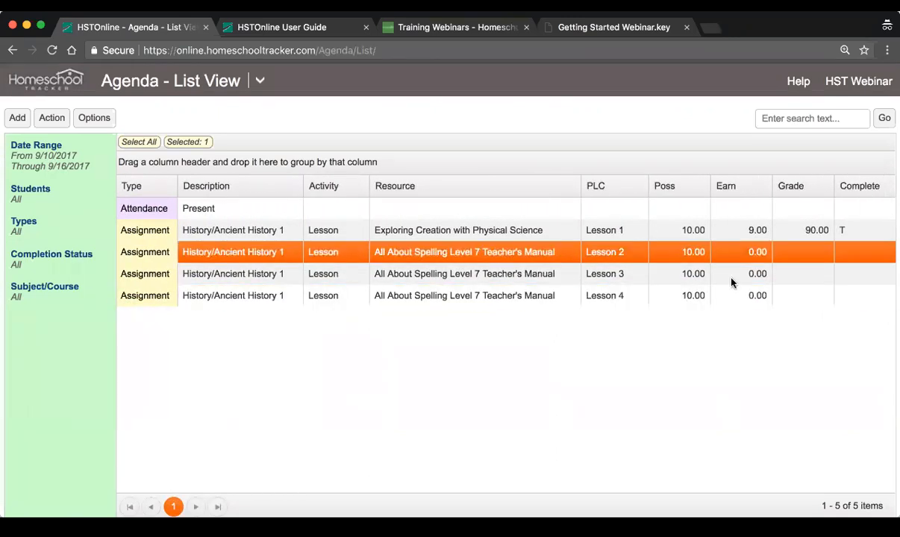
left_click(694, 273)
left_click(735, 298)
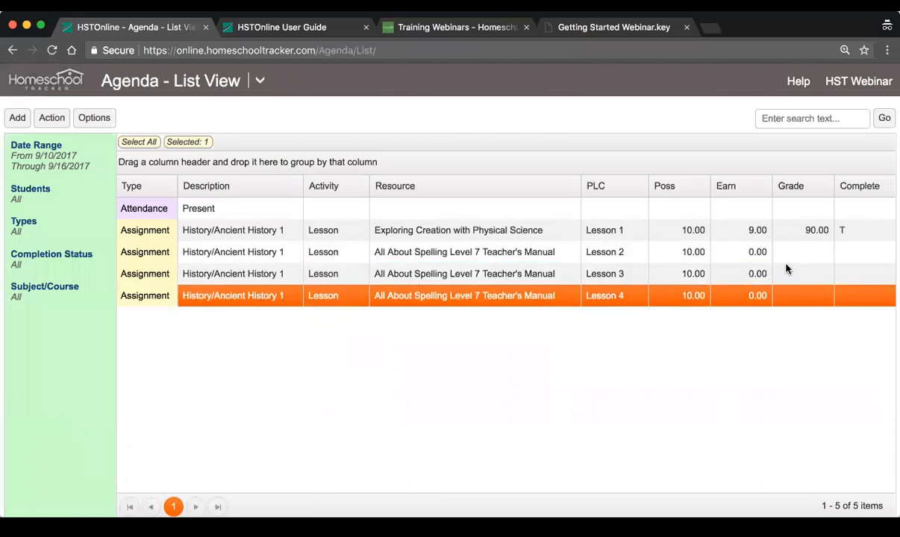
left_click(801, 233)
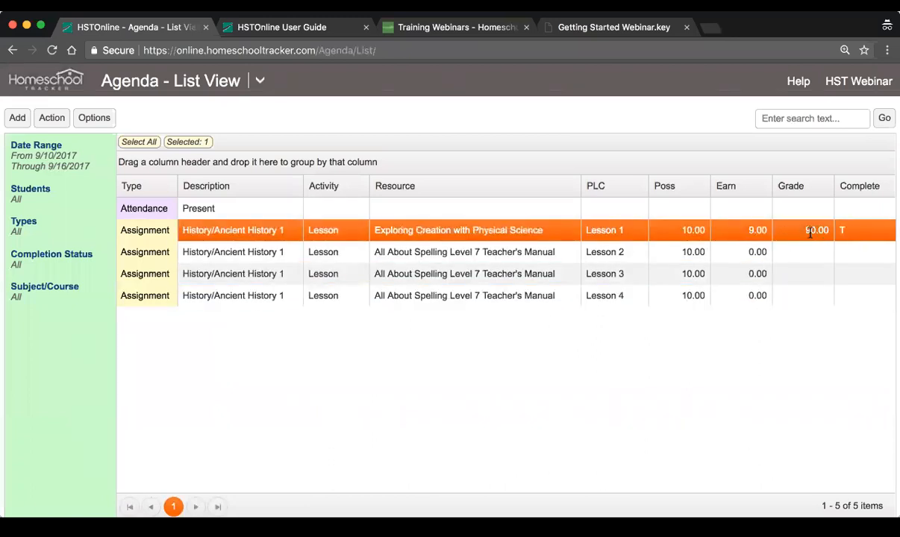
scroll(355, 274, "left", 3)
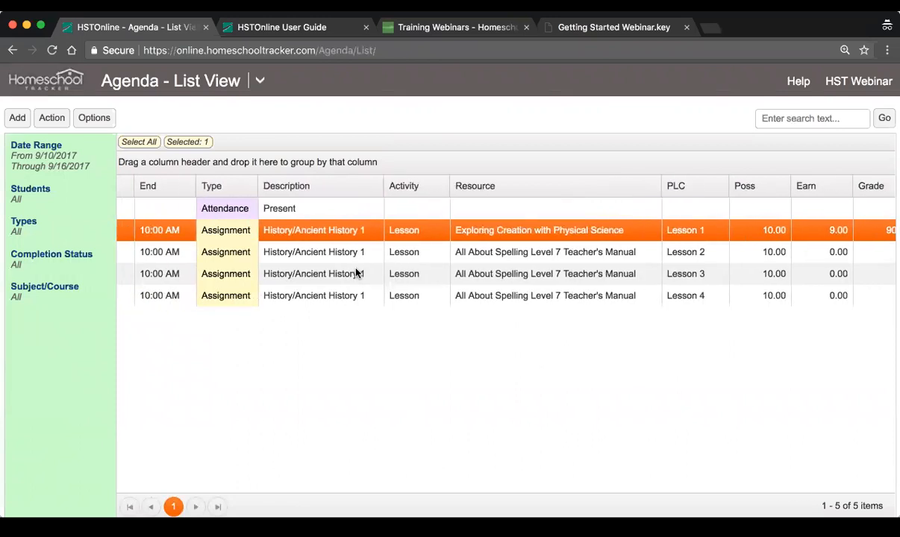
scroll(355, 274, "left", 5)
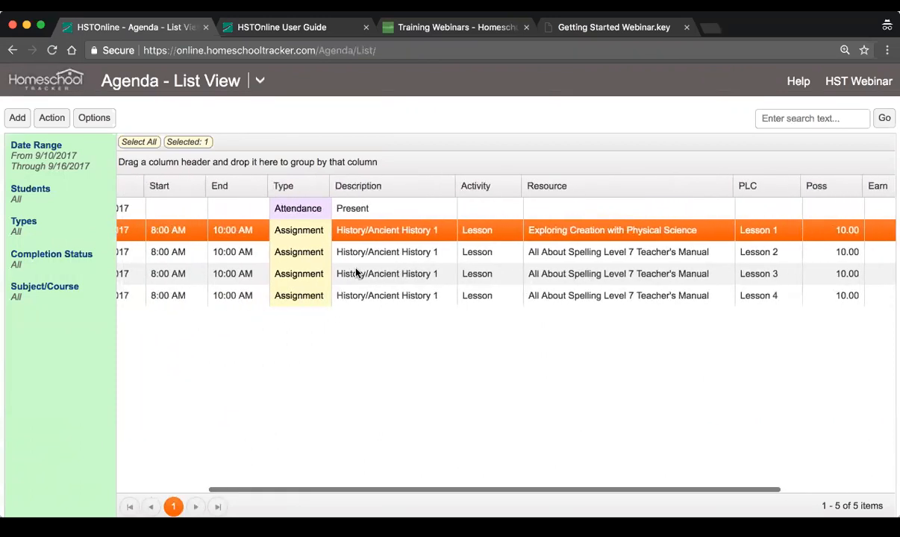
scroll(356, 274, "left", 4)
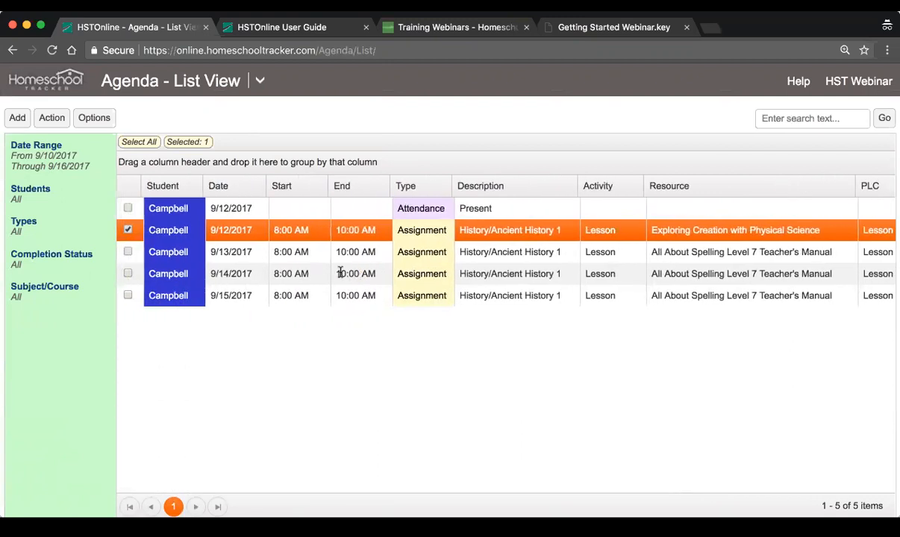
- Select only the three assignments dated 9/13/2017 to 9/15/2017 and open them in Multi-Edit
left_click(128, 252)
left_click(128, 230)
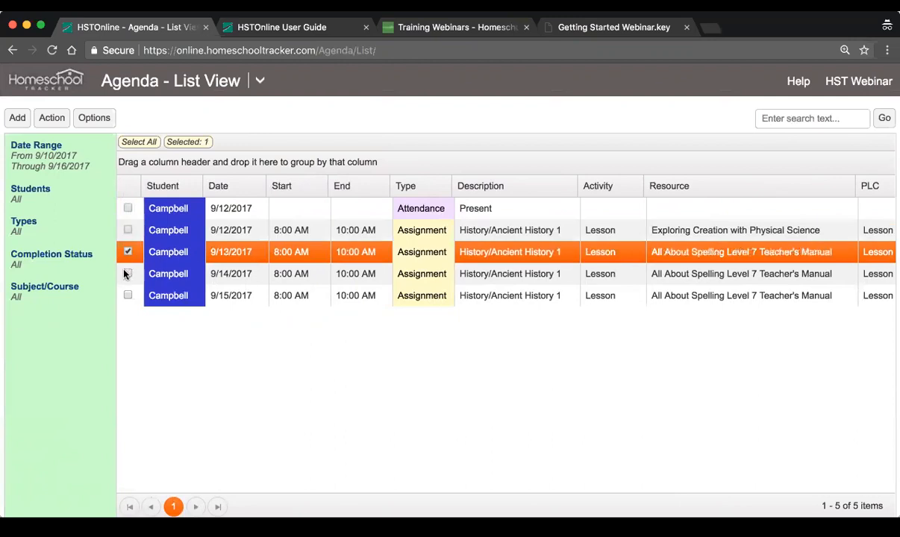
left_click(128, 274)
left_click(128, 295)
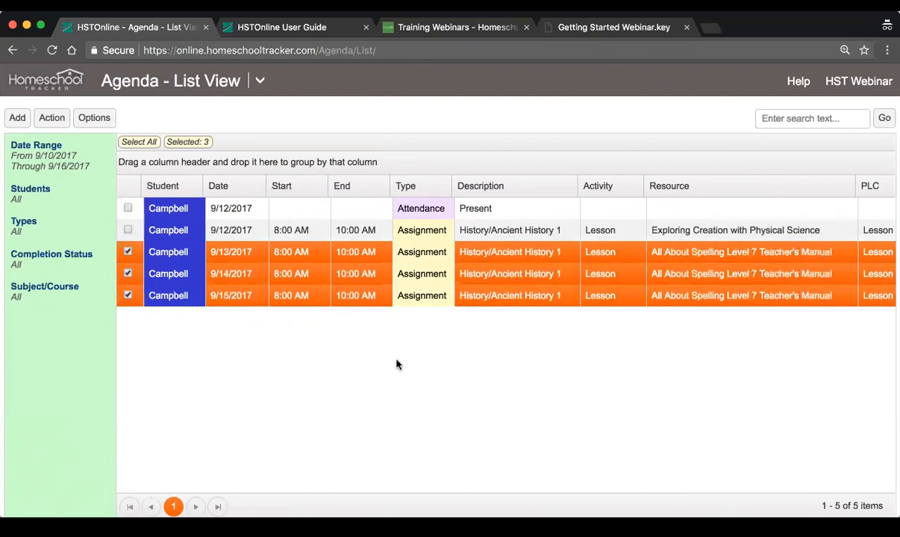
left_click(52, 118)
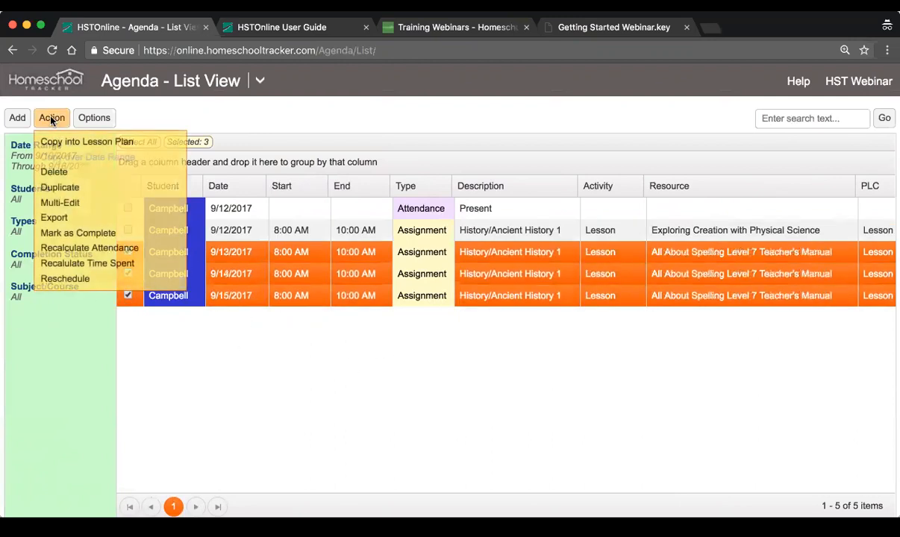
left_click(117, 208)
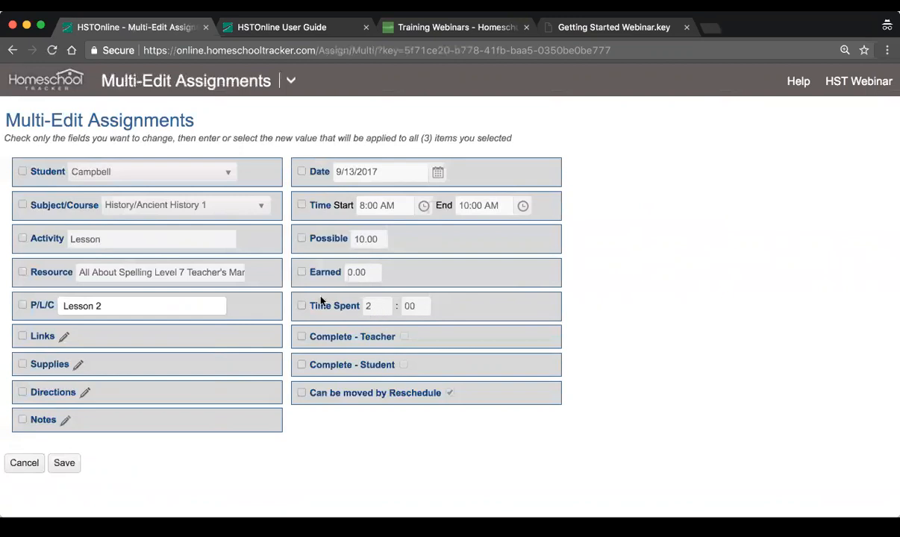
- Set the earned points to 8 and mark Complete - Teacher for the three selected assignments, and save the changes
left_click(300, 273)
double_click(362, 271)
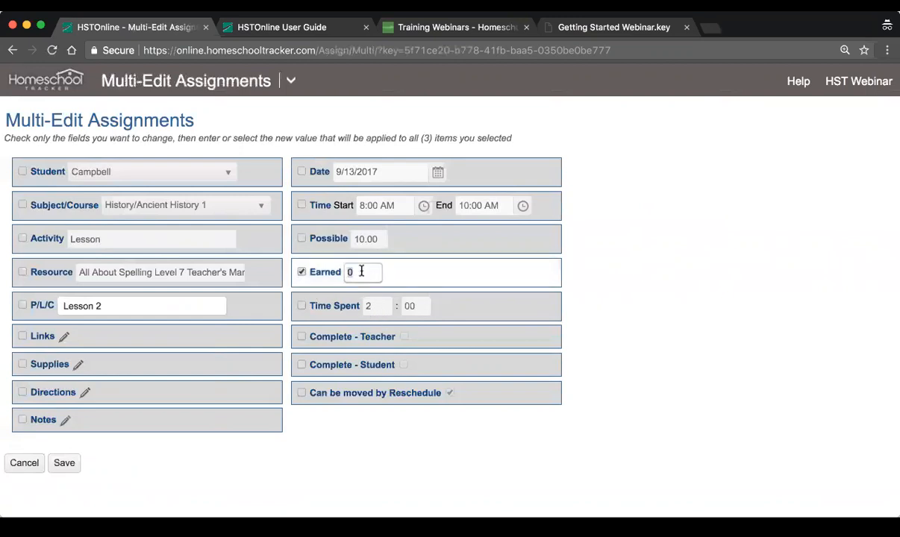
type("8")
left_click(739, 297)
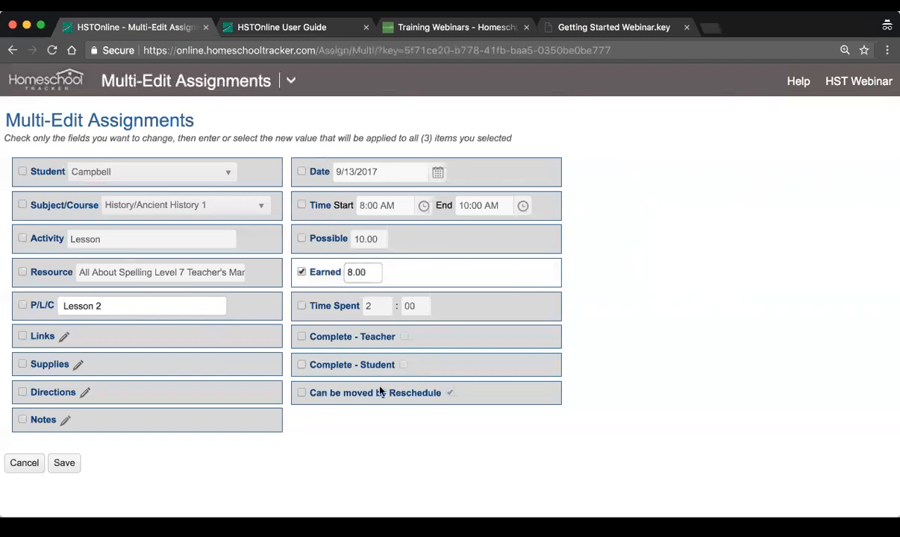
left_click(303, 338)
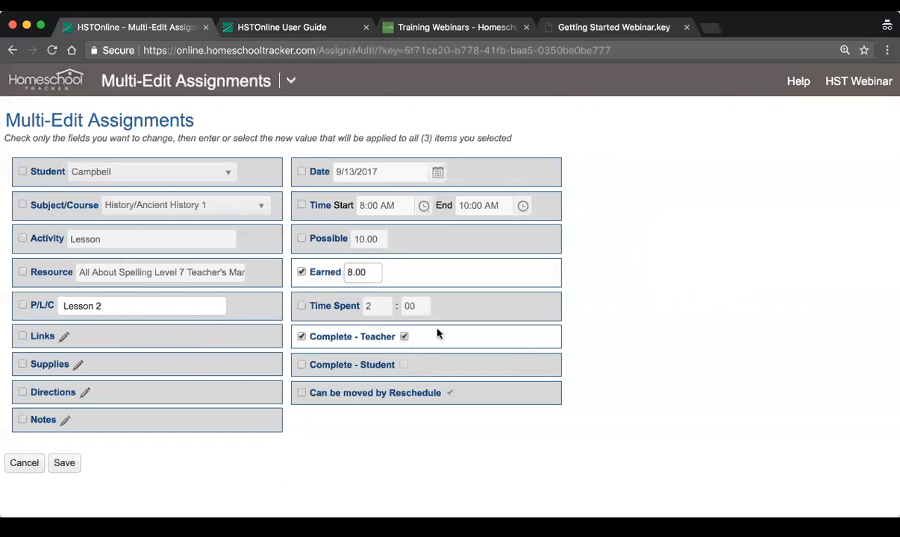
left_click(66, 463)
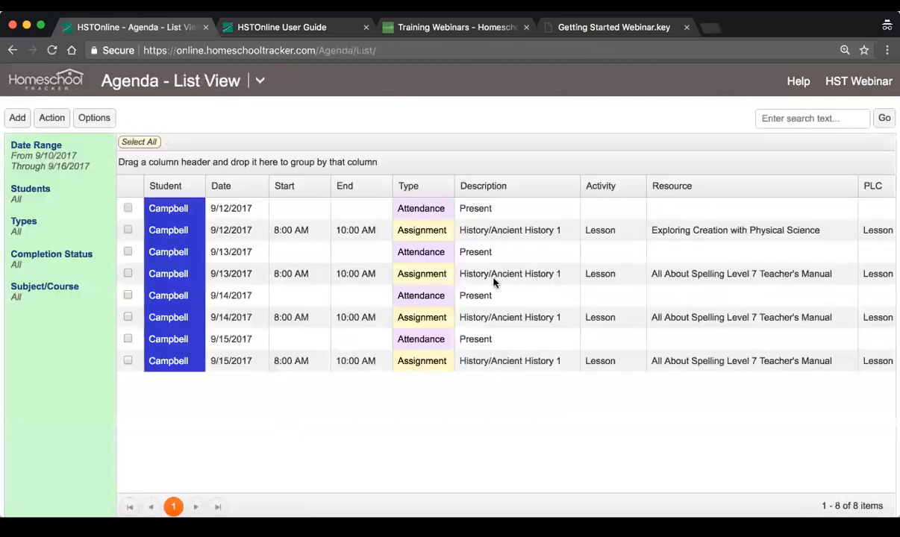
- Check the earned points, grade and completion columns for the Lesson 2, Lesson 3 and Lesson 4 assignments
scroll(497, 275, "right", 5)
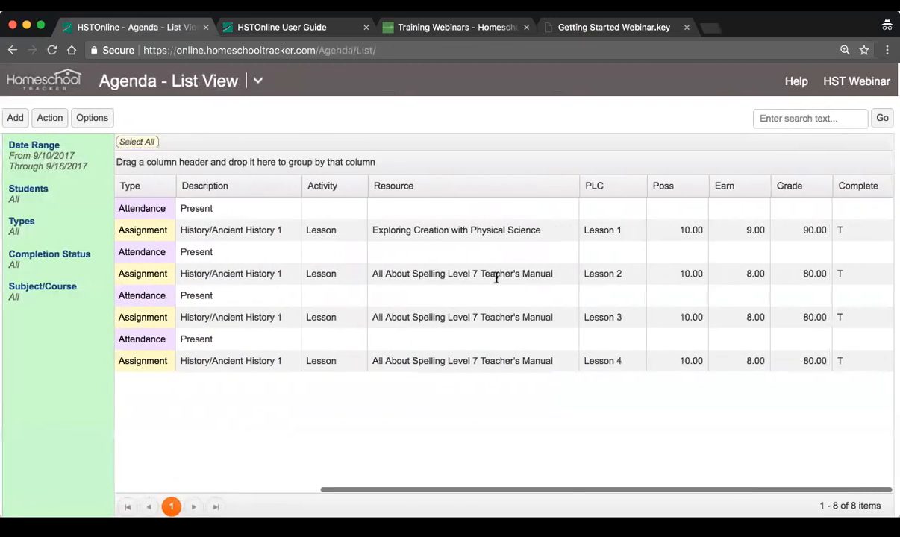
left_click(737, 275)
left_click(745, 319)
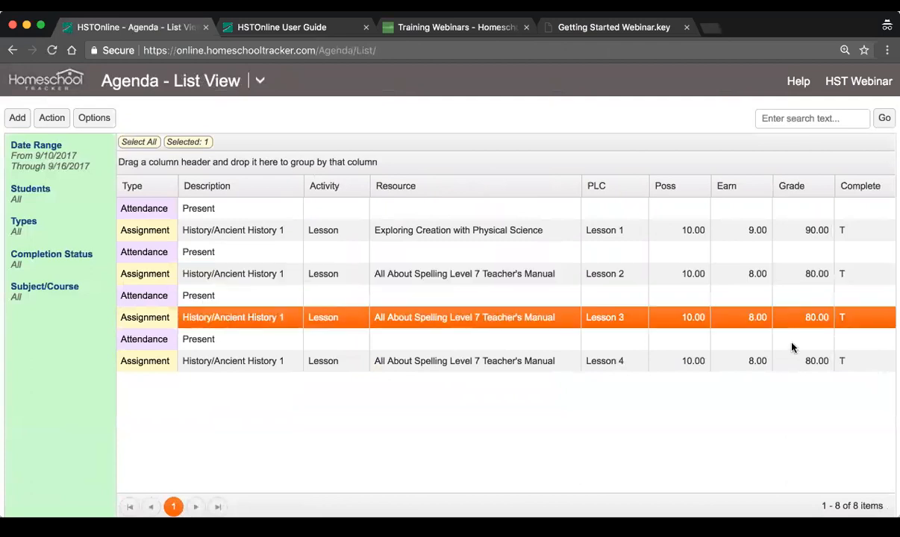
left_click(738, 360)
scroll(302, 315, "left", 5)
scroll(302, 321, "left", 3)
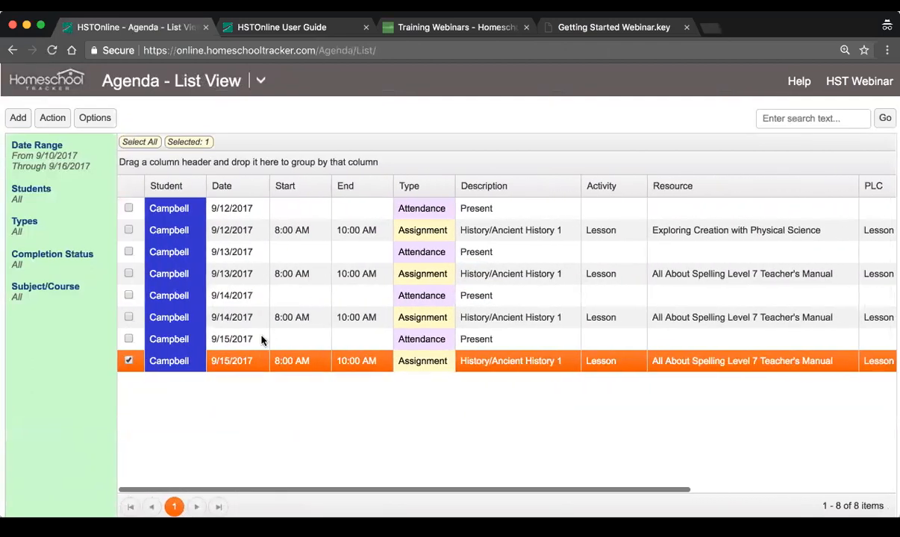
- Look over the attendance entries from 9/15/2017 back to 9/12/2017 in the list
left_click(263, 339)
left_click(267, 295)
left_click(267, 251)
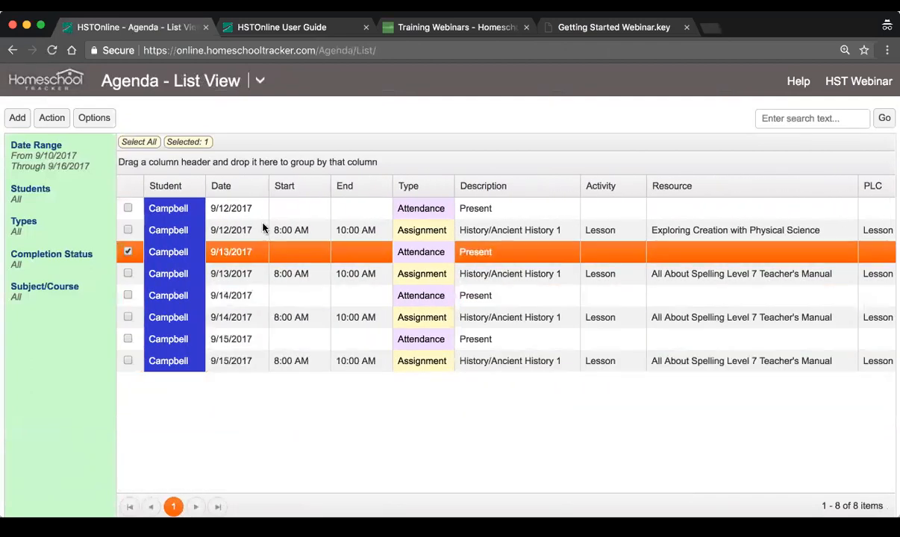
left_click(257, 210)
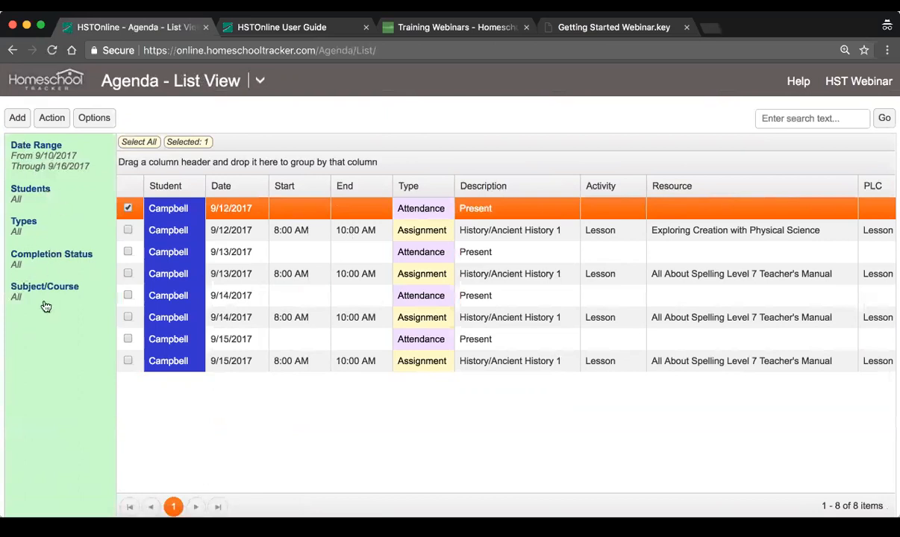
- View the choices of the Students and Subject/Course filters and cancel each without changing it
left_click(18, 195)
left_click(150, 180)
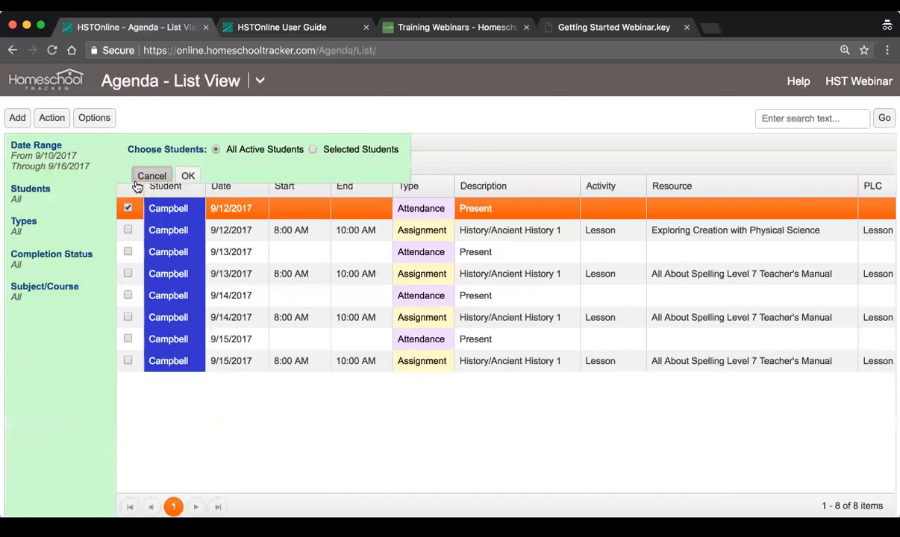
left_click(28, 295)
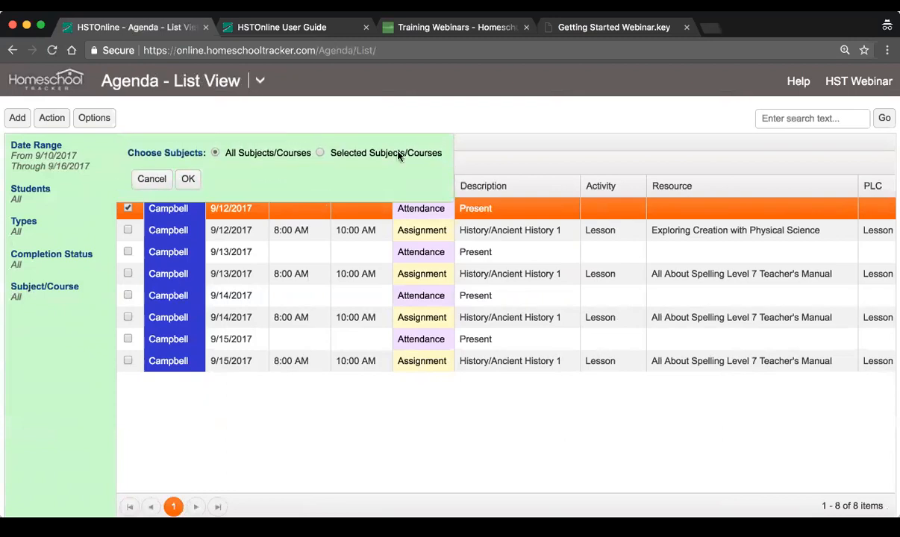
left_click(150, 180)
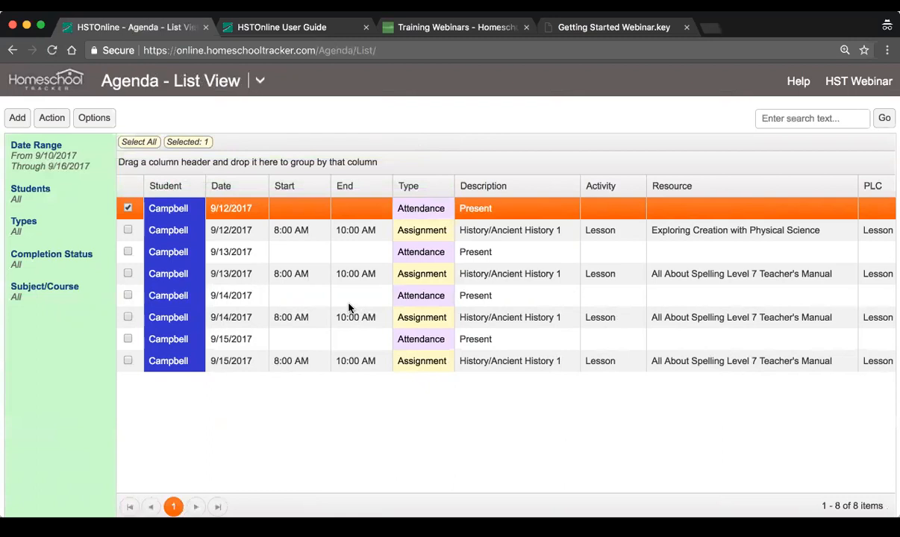
- Sort the list by date in ascending and descending order, and clear the sorting
left_click(220, 188)
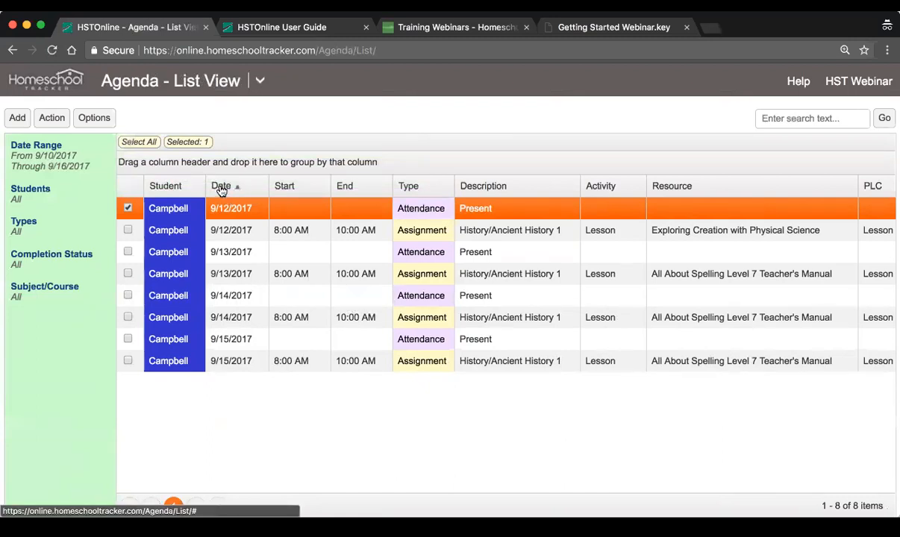
left_click(220, 188)
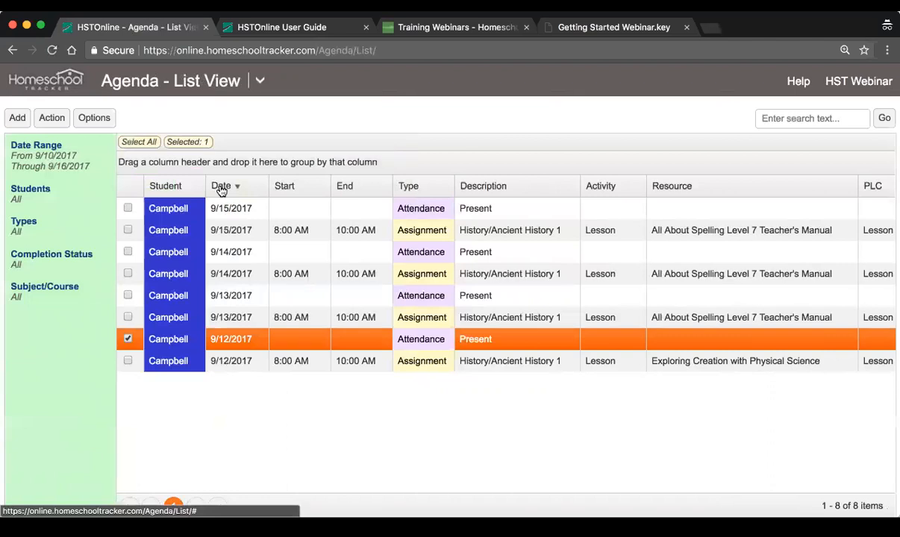
left_click(221, 188)
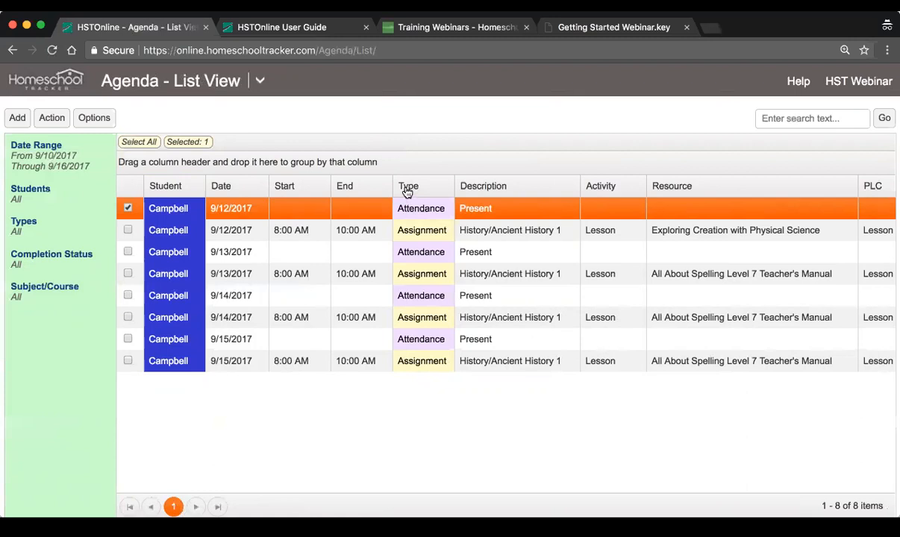
- Group the list by Type, collapse and expand the Assignment and Attendance groups, and remove the grouping
left_click_drag(437, 191, 281, 162)
left_click(128, 210)
left_click(128, 210)
left_click(128, 320)
left_click(128, 320)
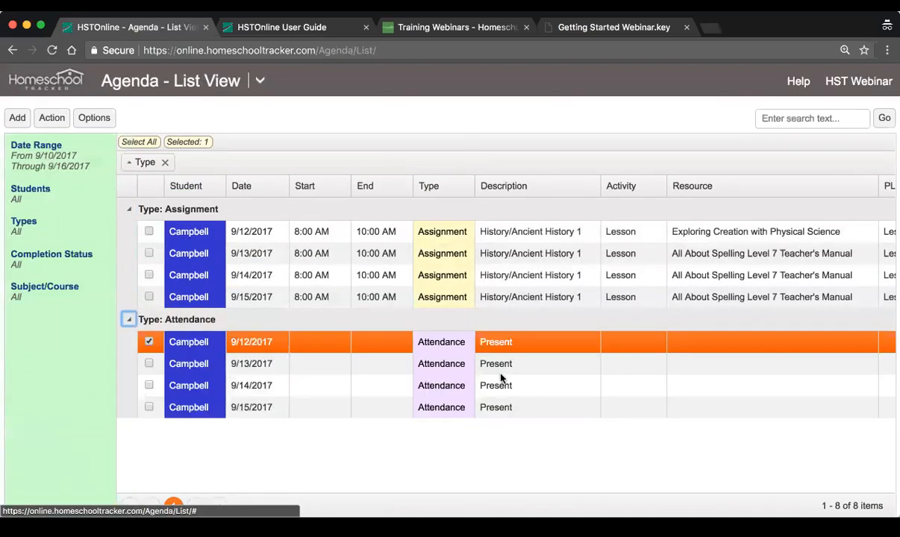
left_click(167, 162)
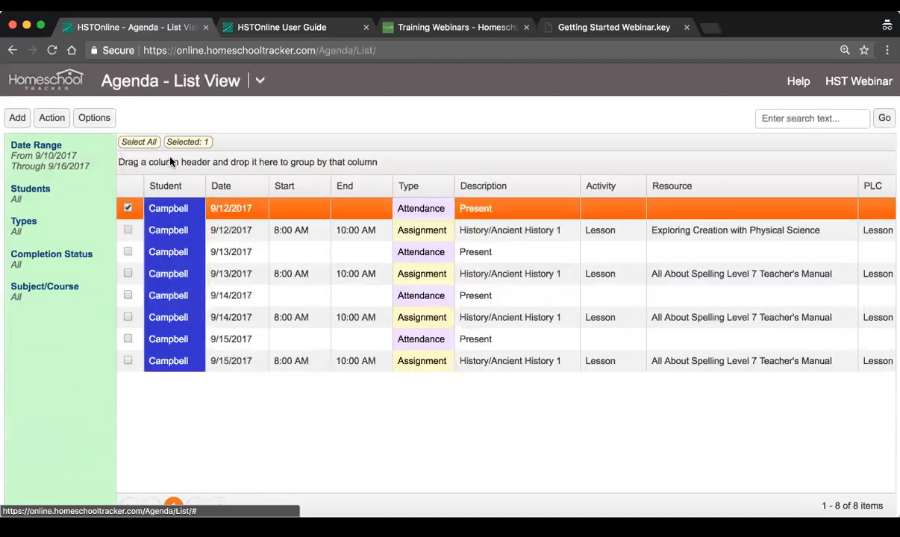
- Search the agenda list for "lesson" and clear the search filter
left_click(824, 119)
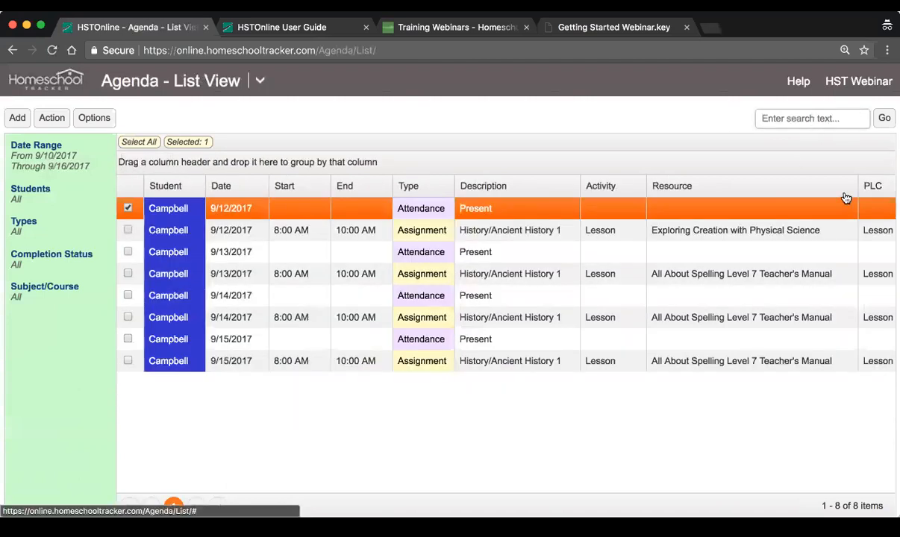
type("lesson")
key("Return")
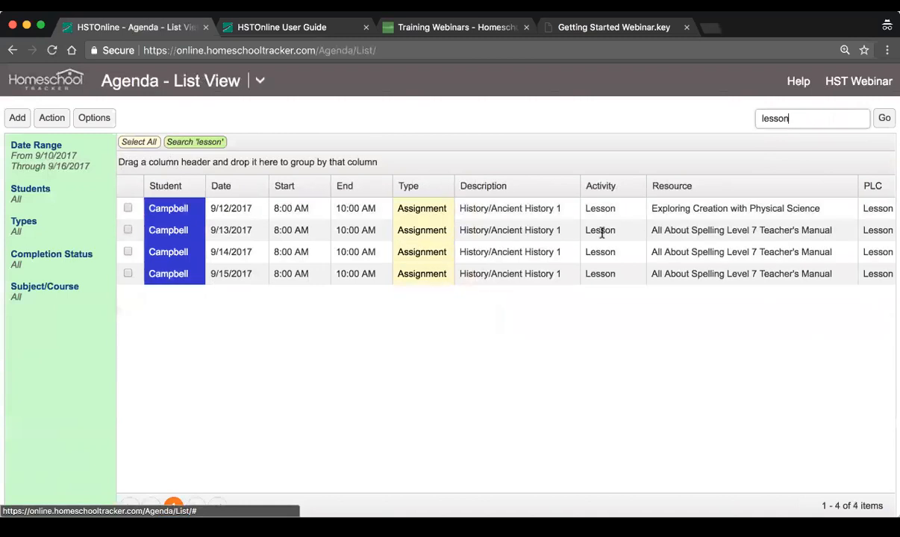
left_click(187, 143)
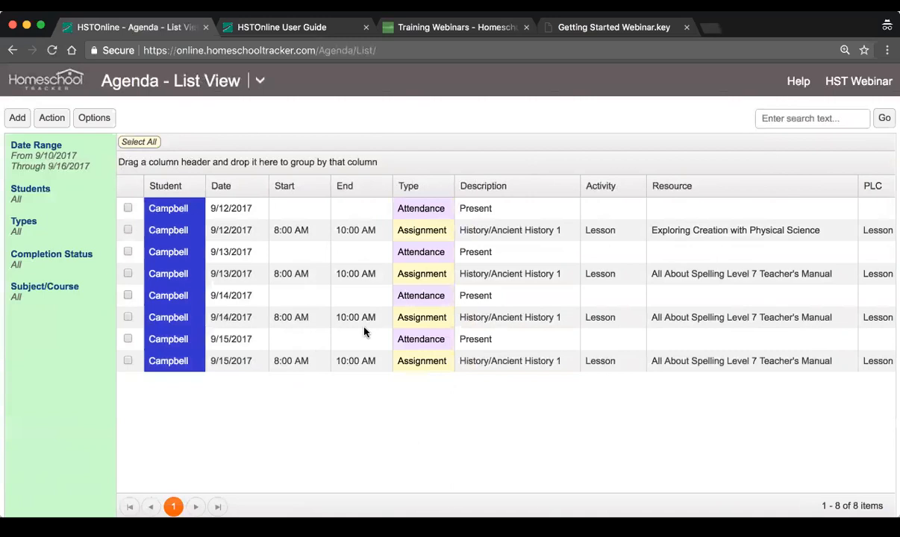
- Switch to the Getting Started Webinar PDF and go to the Lesson Plans slide
key("ctrl+shift+Tab")
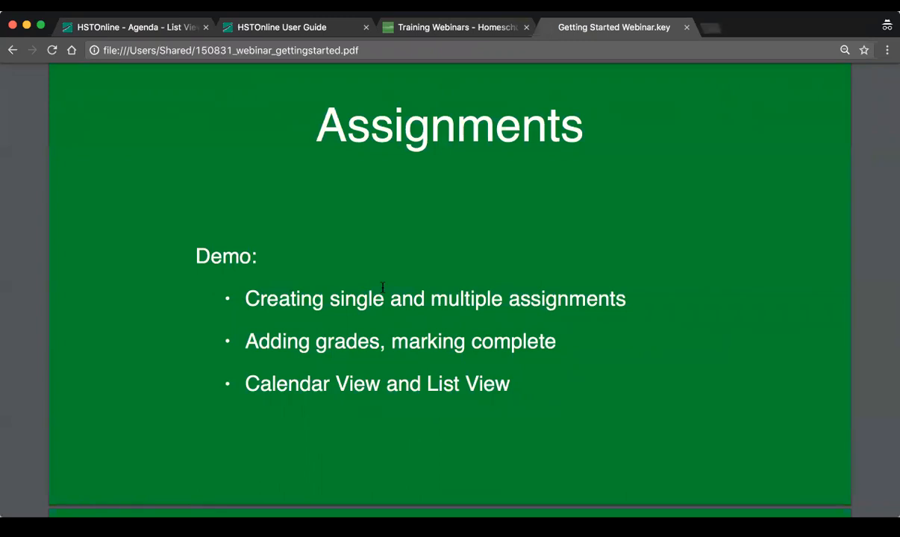
scroll(382, 288, "down", 10)
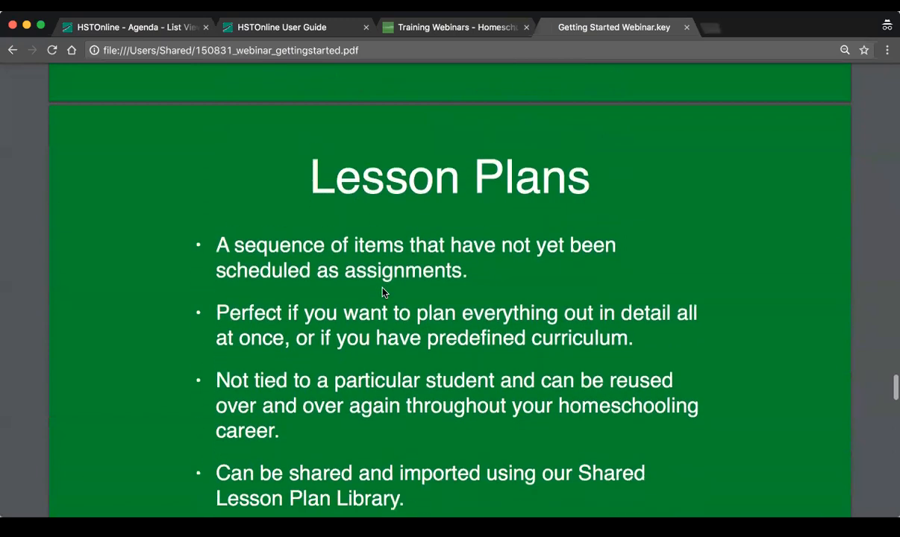
scroll(382, 290, "down", 2)
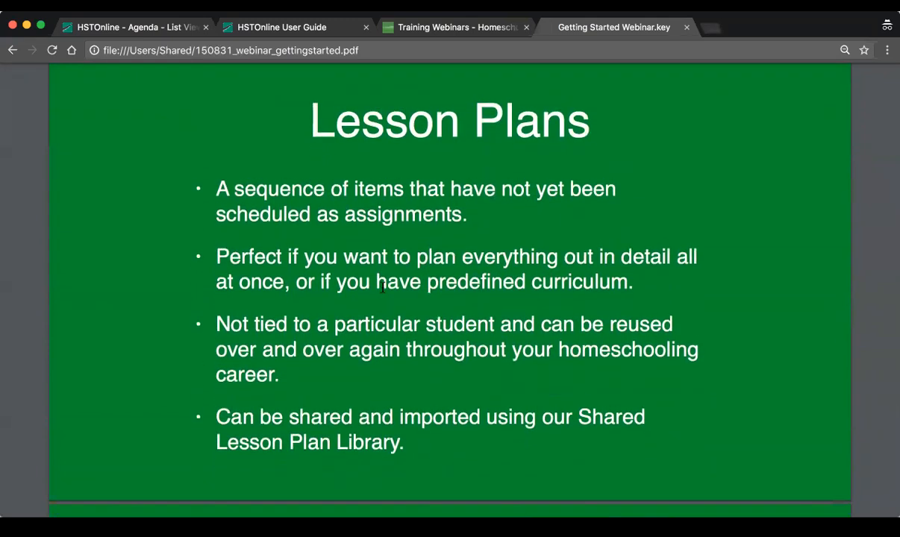
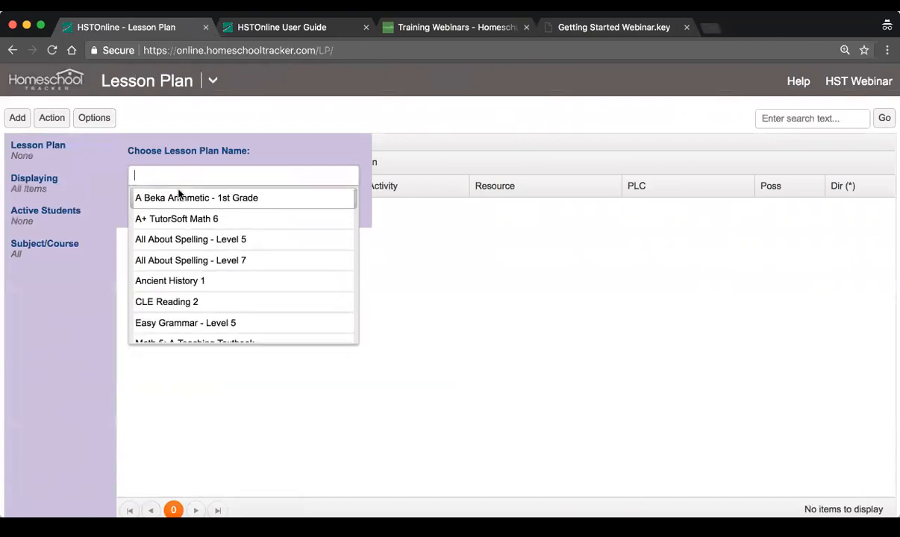
- Display the "A Beka Arithmetic - 1st Grade" lesson plan and look through its first items
left_click(184, 198)
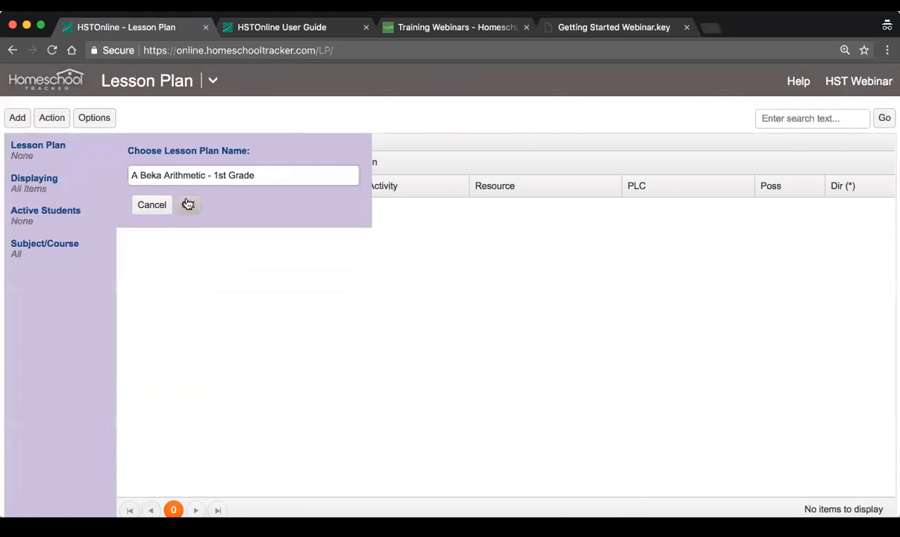
left_click(189, 206)
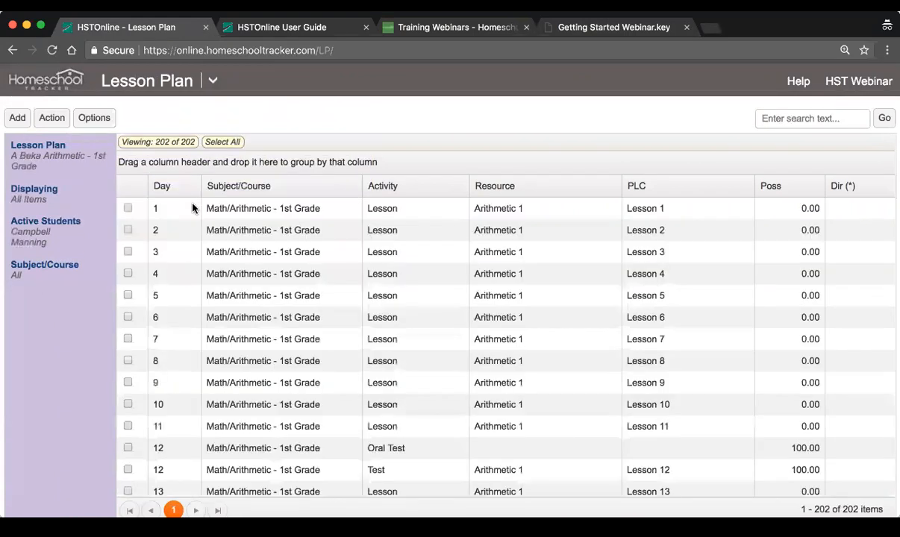
scroll(395, 379, "down", 5)
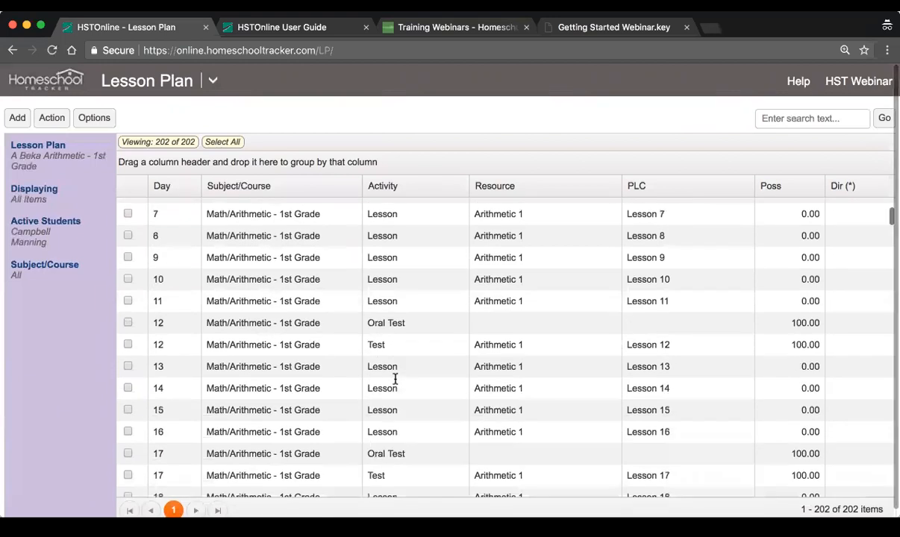
scroll(396, 379, "up", 3)
scroll(395, 379, "up", 3)
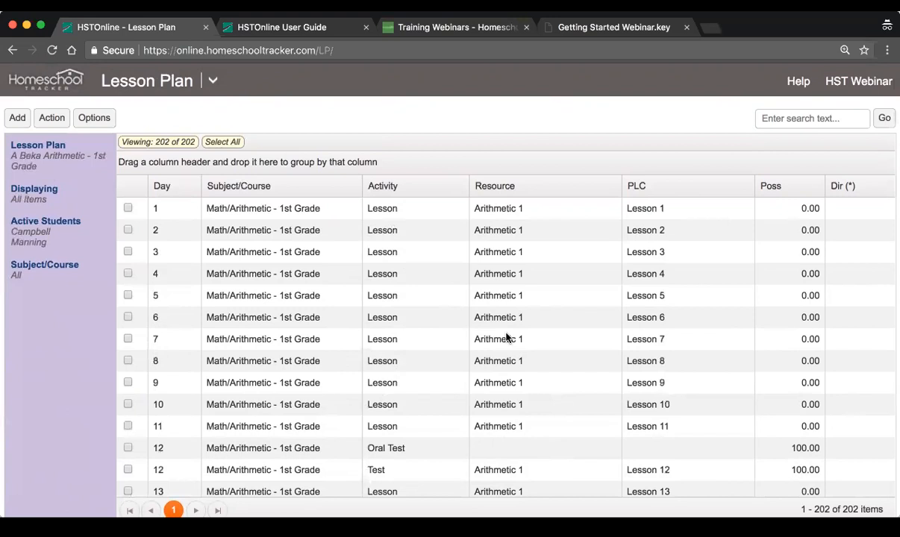
- Examine the lesson plan items for days 1 to 6, view the Day 1 item's details and close them without saving
left_click(407, 212)
left_click(394, 230)
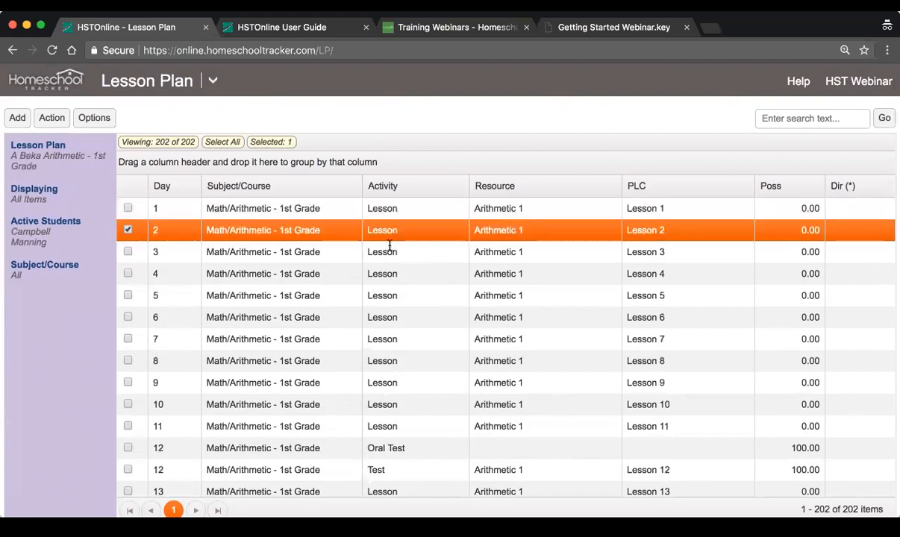
left_click(388, 251)
left_click(380, 273)
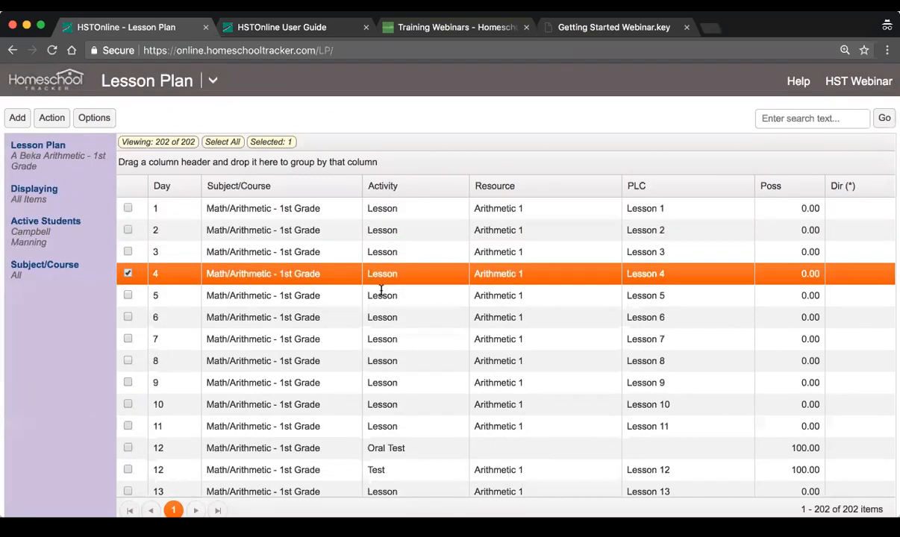
left_click(380, 294)
left_click(378, 320)
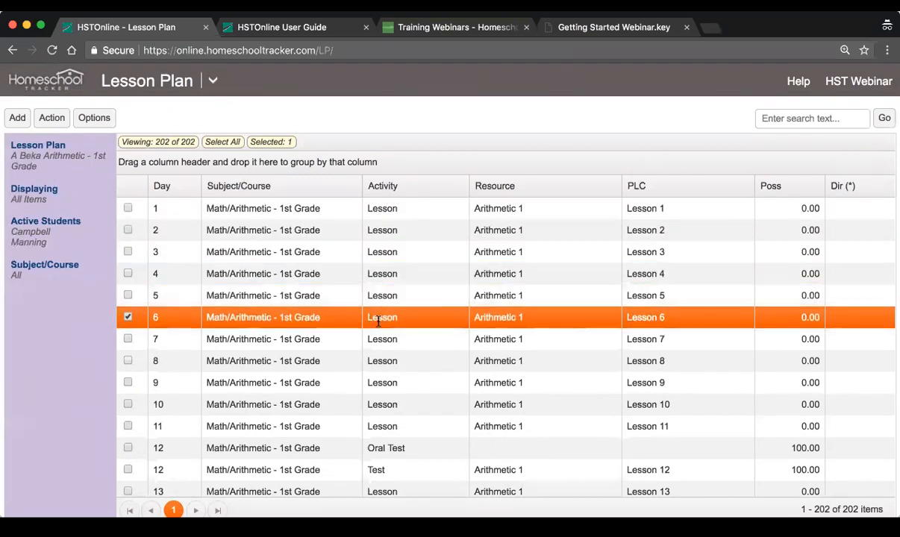
double_click(436, 208)
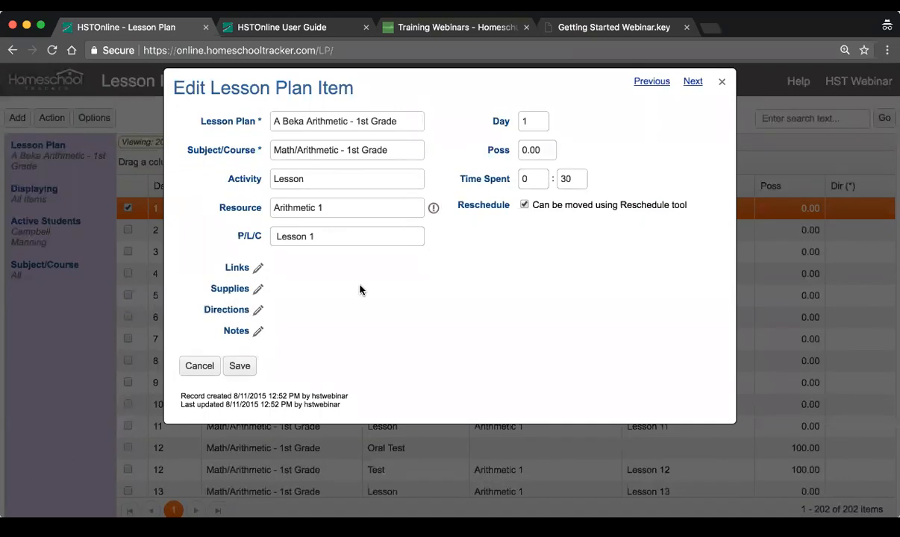
left_click(199, 366)
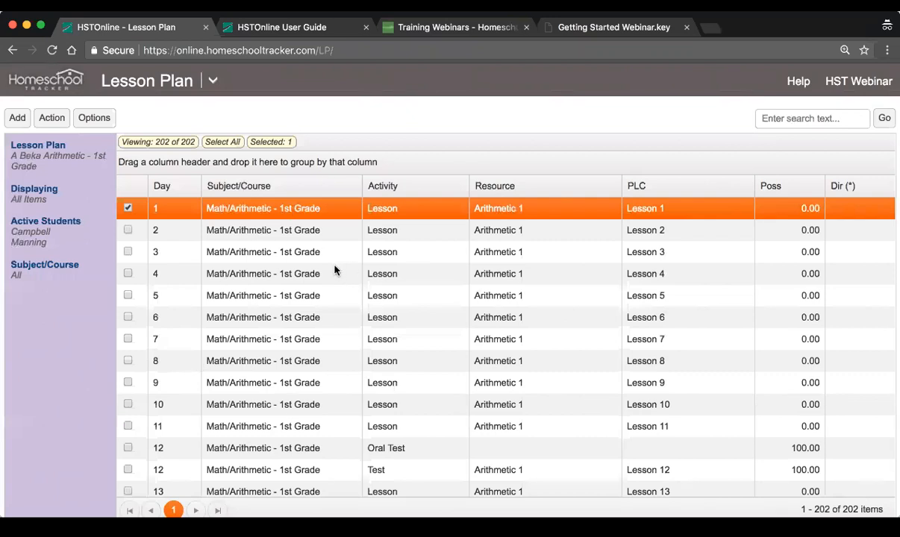
- Go to the end of the lesson plan, select the Day 171 item and check the plan's total number of items
scroll(403, 282, "down", 6)
scroll(403, 282, "down", 20)
scroll(402, 282, "down", 20)
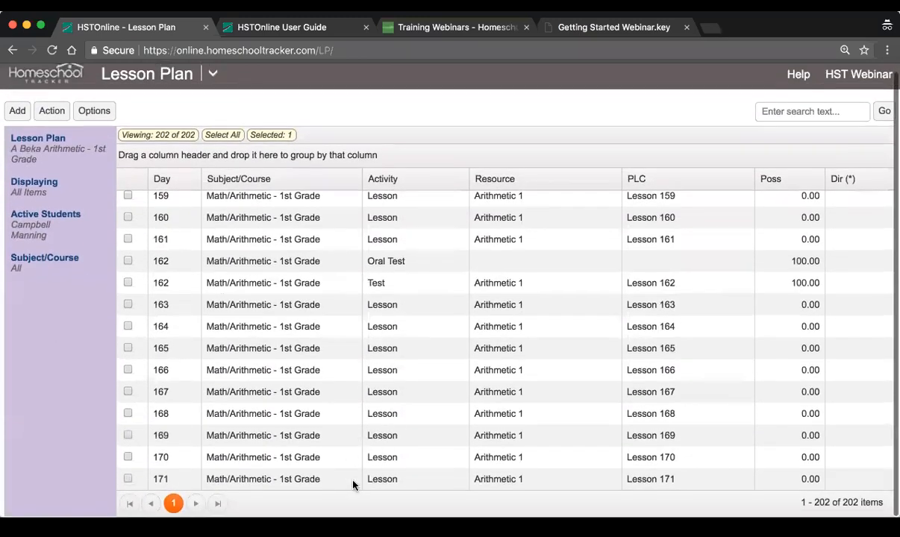
left_click(354, 482)
left_click_drag(843, 506, 882, 504)
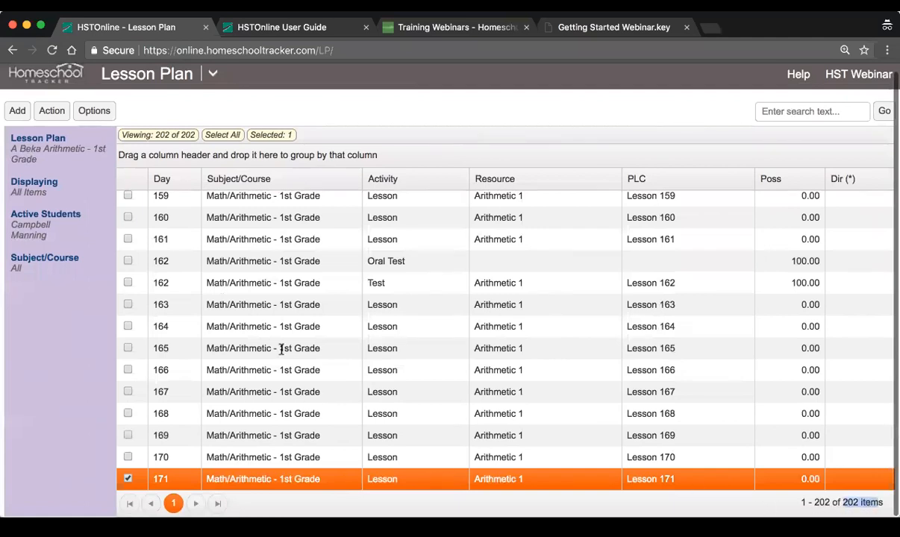
- Examine the Day 147 Oral Test and Day 140 Lesson items, and return to the start of the lesson plan
scroll(282, 350, "up", 5)
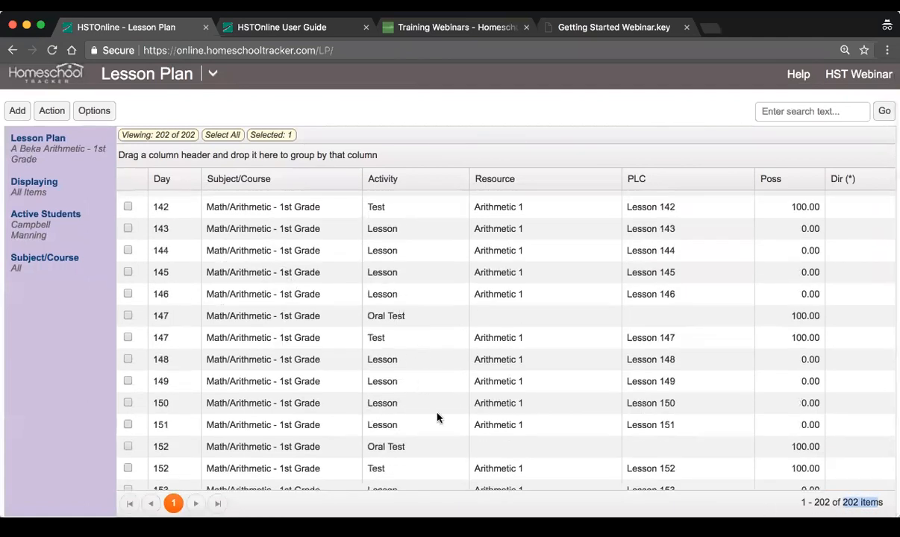
left_click(418, 316)
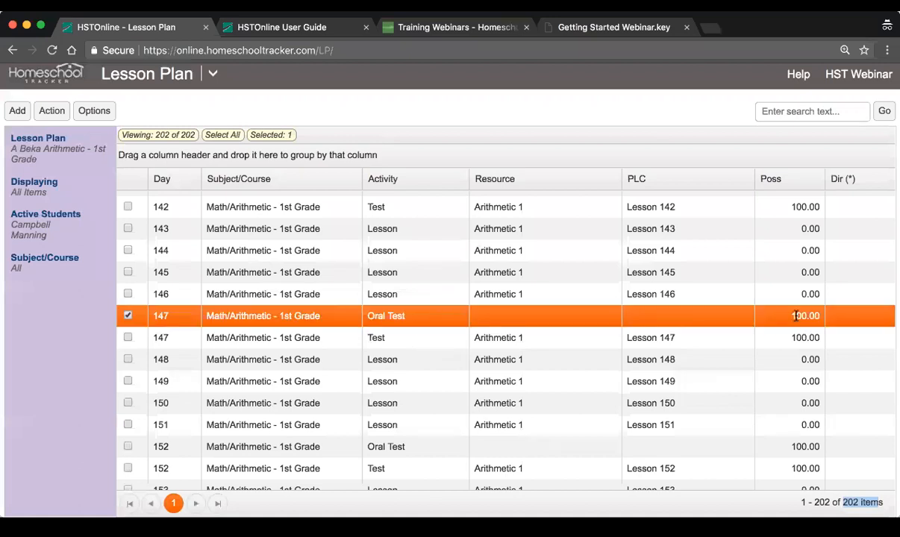
scroll(542, 267, "up", 2)
left_click(535, 253)
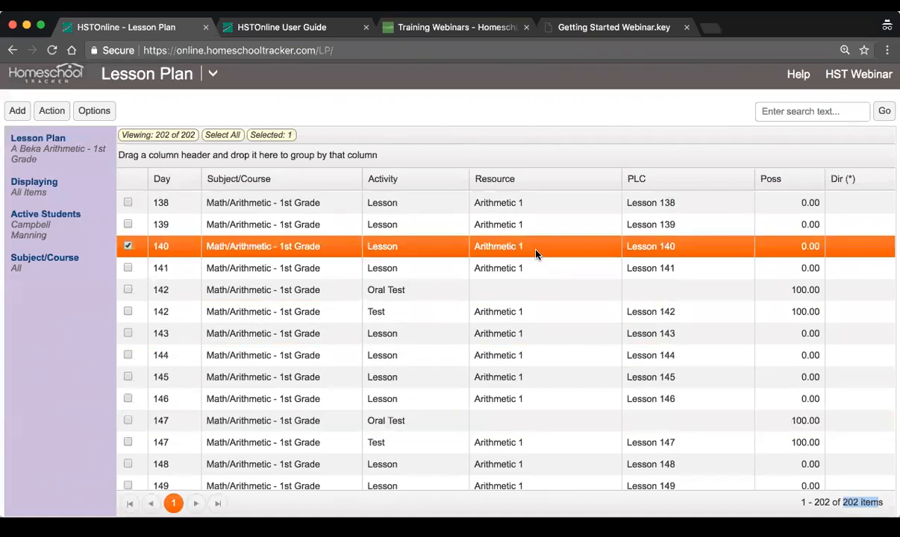
scroll(535, 254, "up", 20)
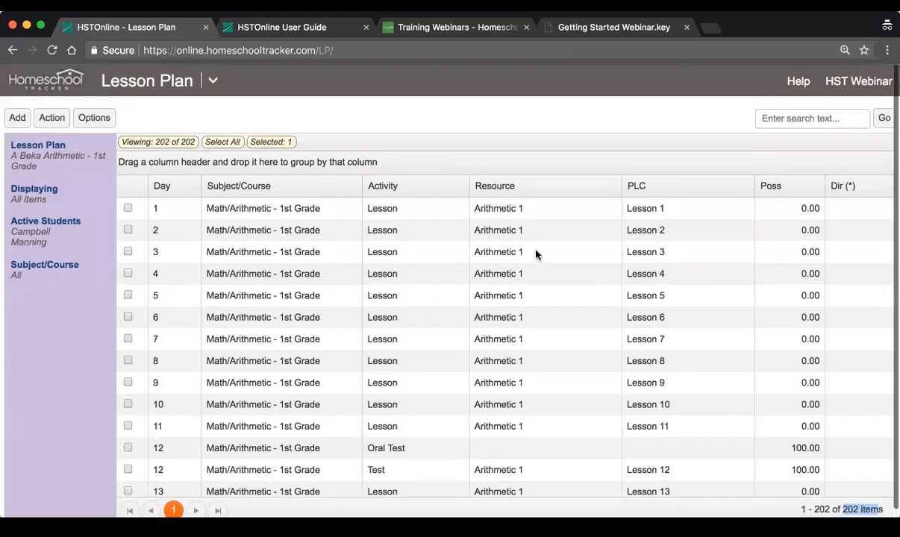
- Examine the resource, lesson number and possible points of the Day 1 to Day 3 items
left_click(317, 206)
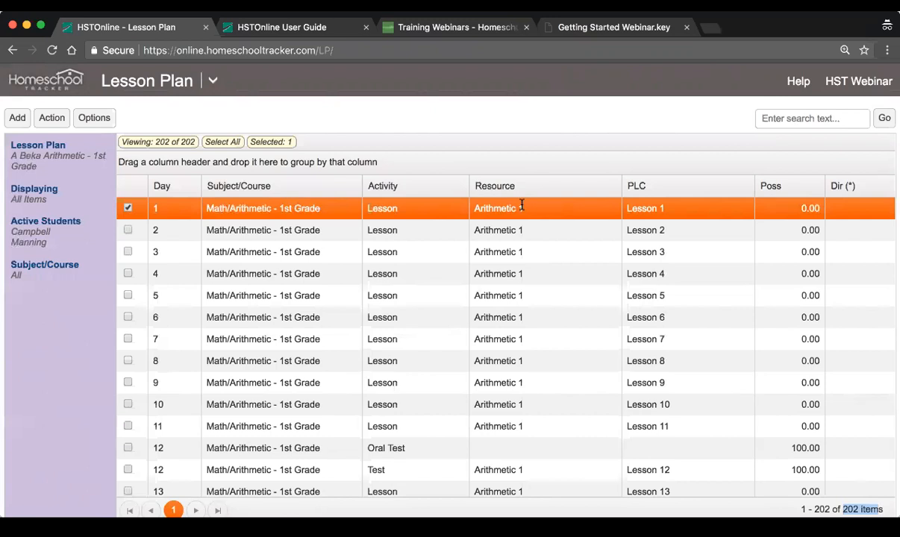
left_click(477, 231)
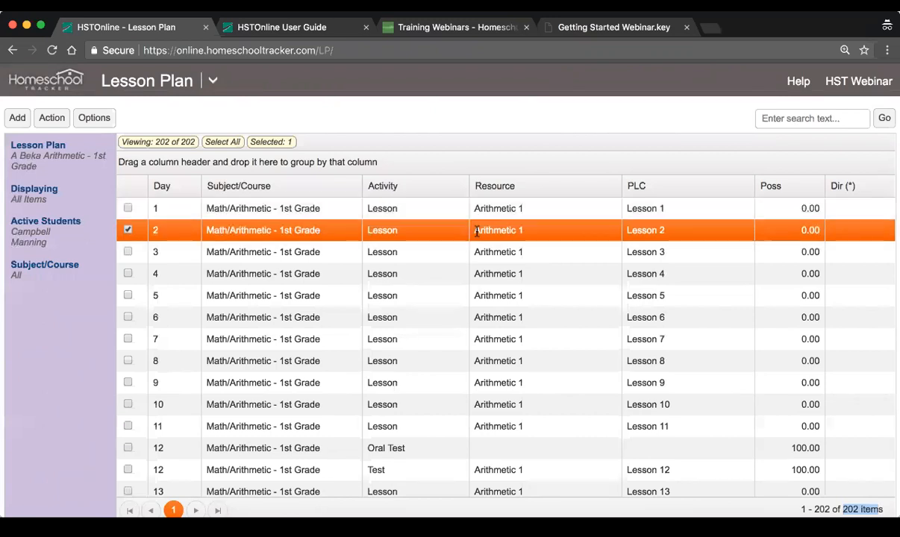
left_click(446, 209)
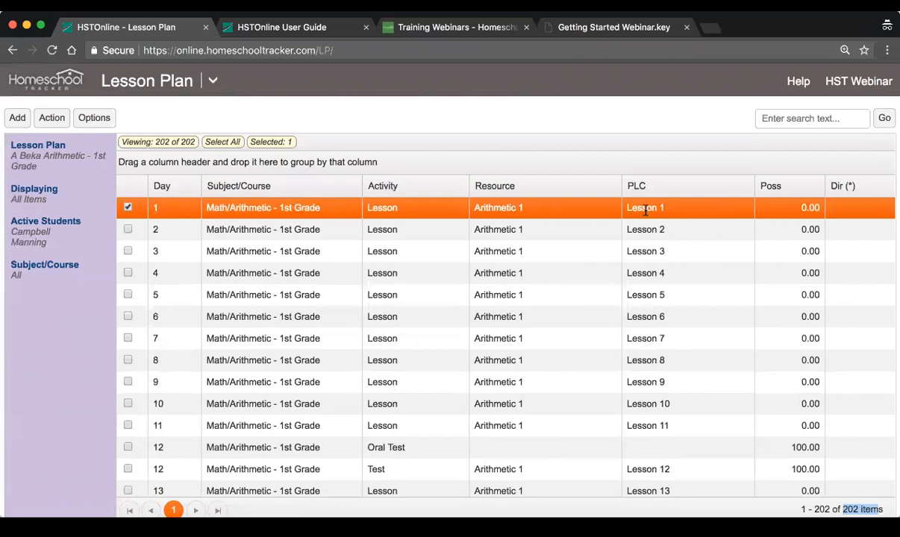
left_click(707, 234)
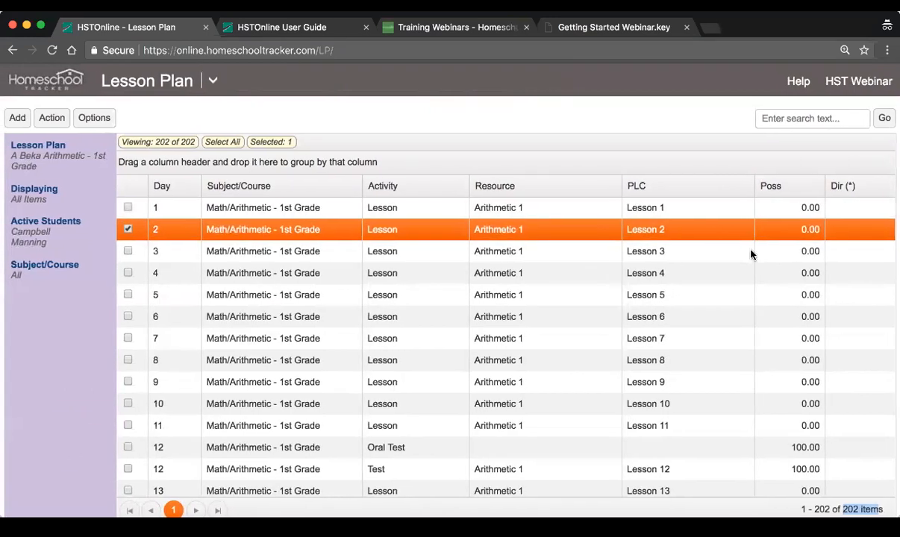
left_click(731, 249)
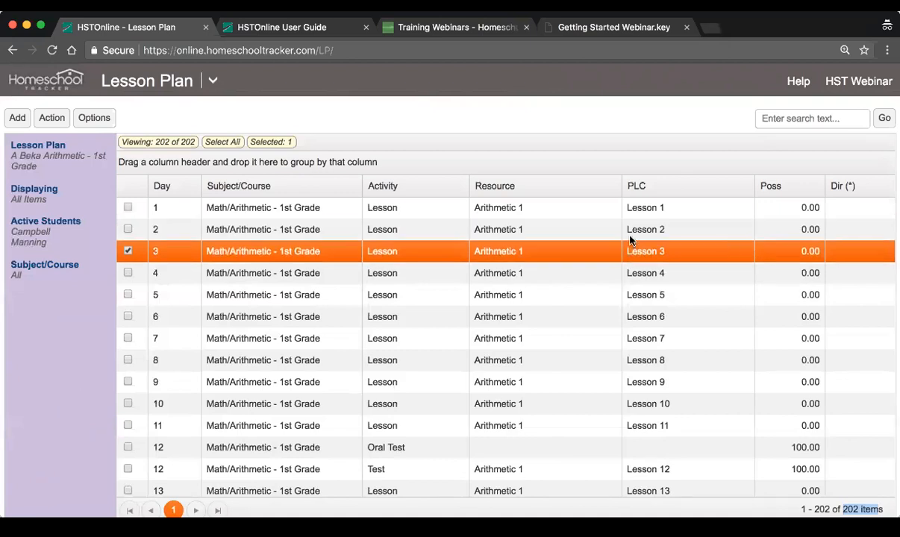
left_click(697, 234)
left_click(705, 258)
- Examine the Day 12 Oral Test and Test items, look through the whole plan and select the Day 1 item
left_click(485, 450)
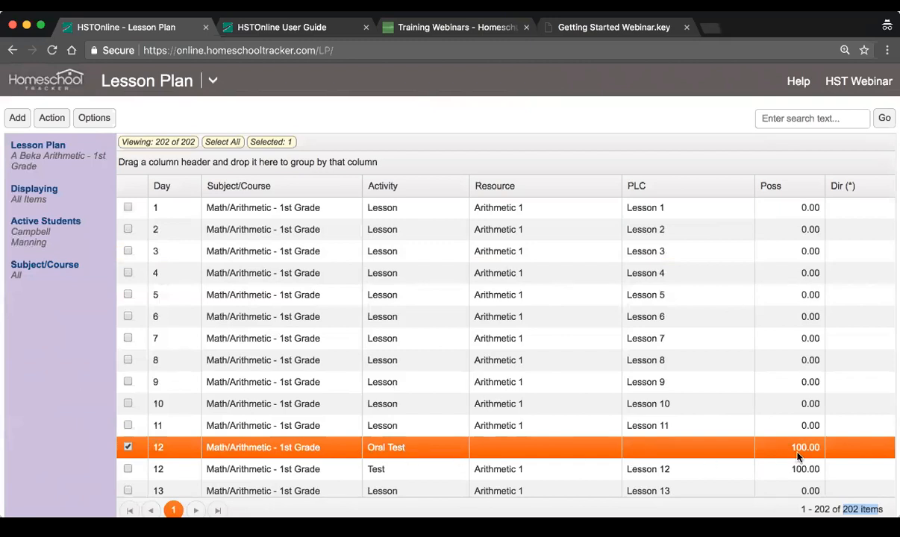
left_click(345, 469)
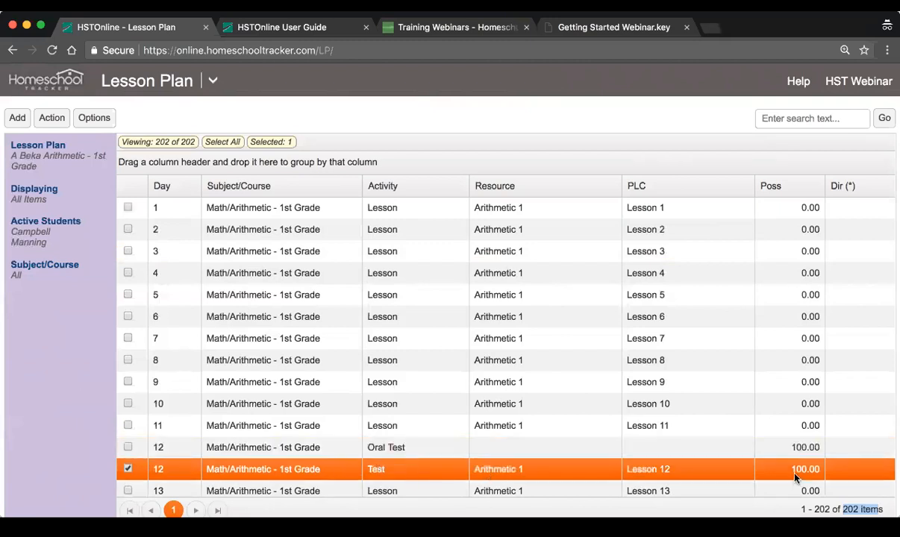
scroll(693, 433, "down", 5)
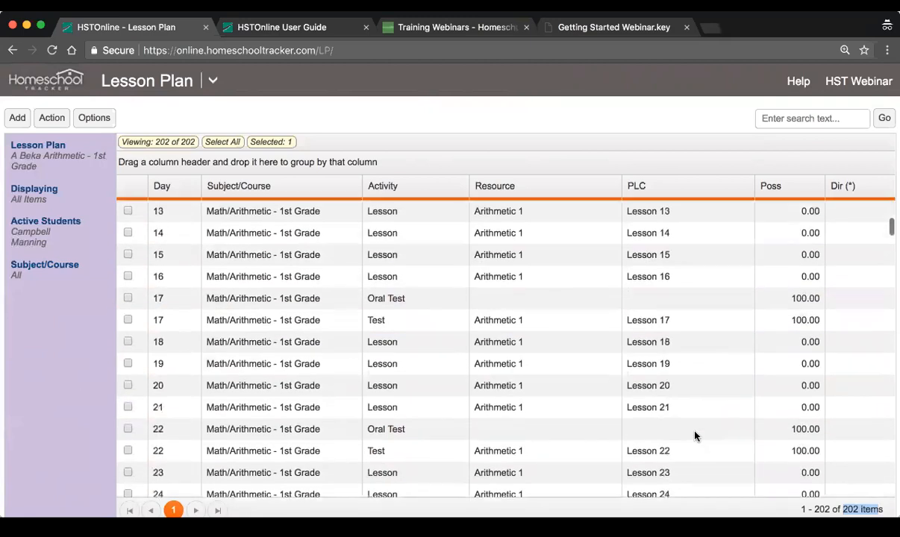
scroll(598, 299, "up", 1)
scroll(636, 340, "down", 4)
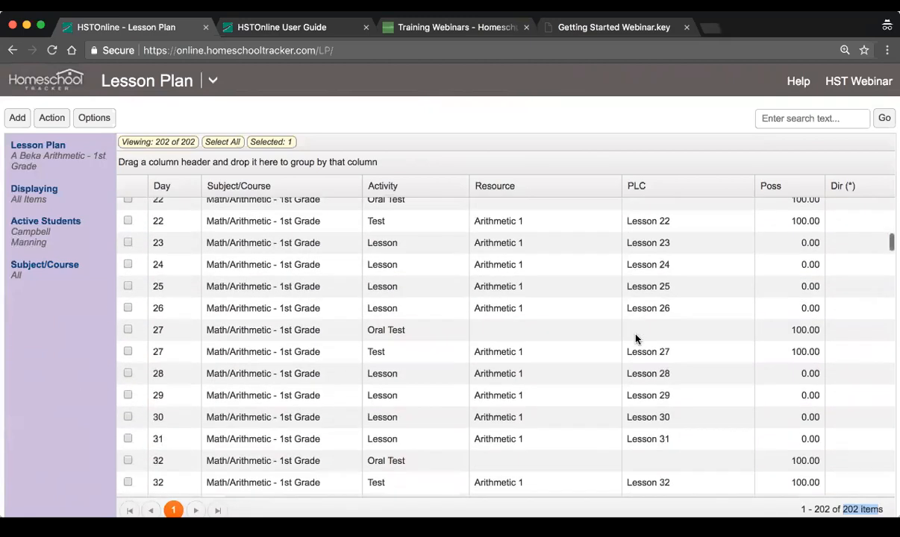
scroll(636, 340, "down", 20)
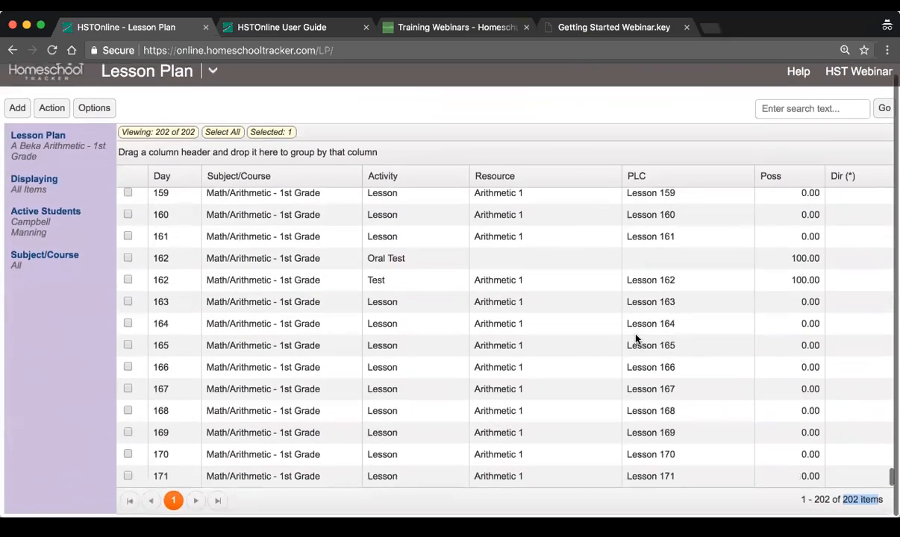
scroll(612, 329, "up", 20)
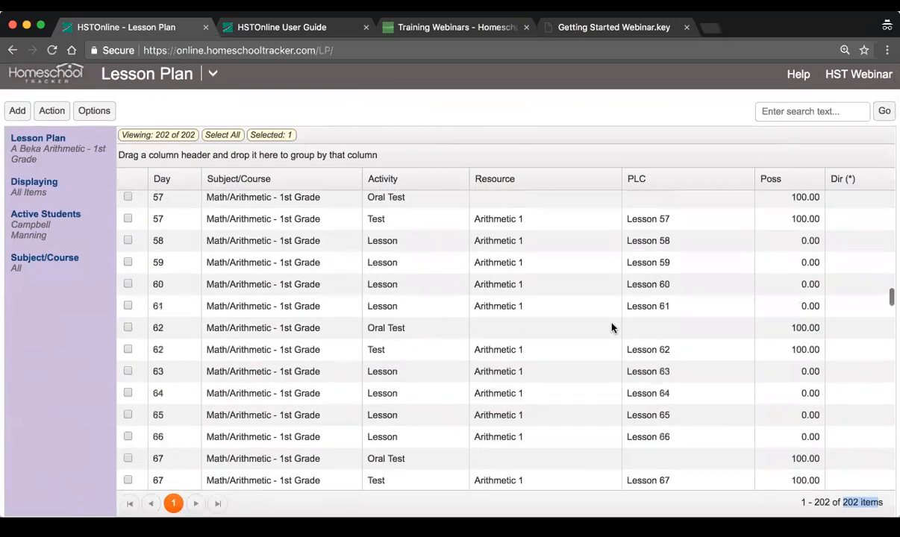
scroll(612, 328, "up", 12)
left_click(418, 209)
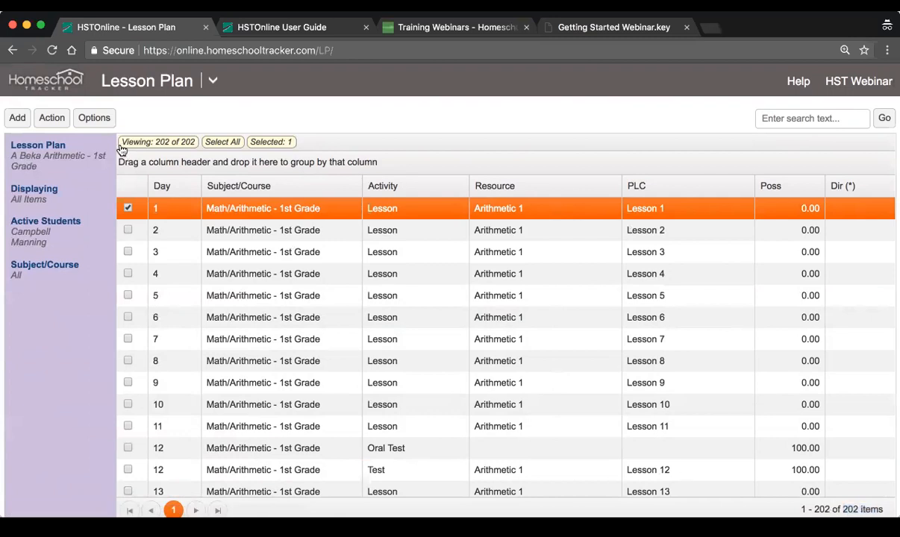
- Start adding multiple lesson plan items and point out the Details, Day Numbers and Page/Lesson/Chapter stages
scroll(313, 232, "up", 2)
left_click(17, 117)
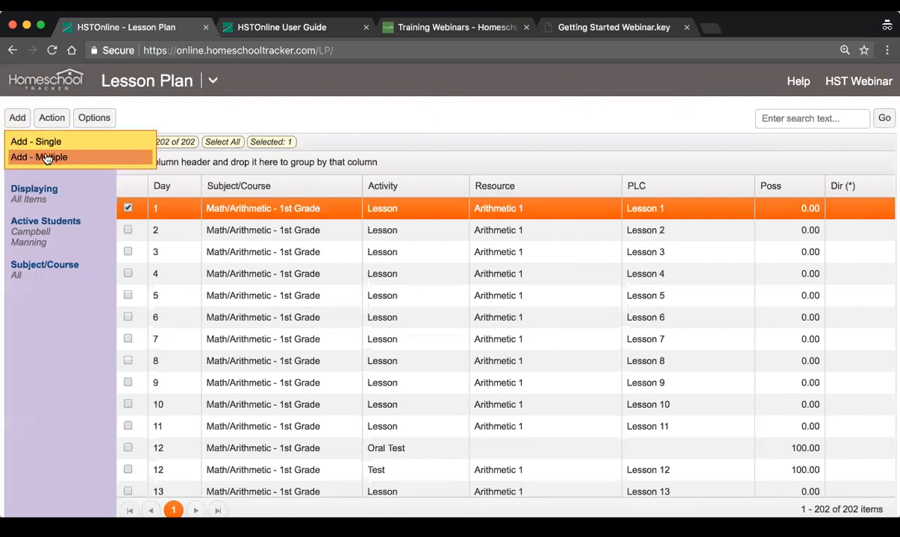
left_click(92, 161)
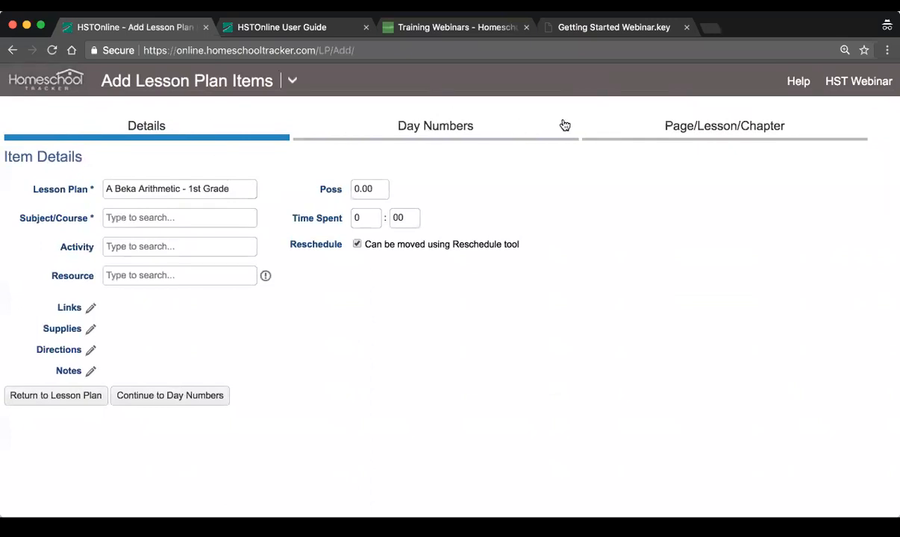
left_click(478, 127)
left_click(700, 127)
left_click(410, 126)
left_click(207, 138)
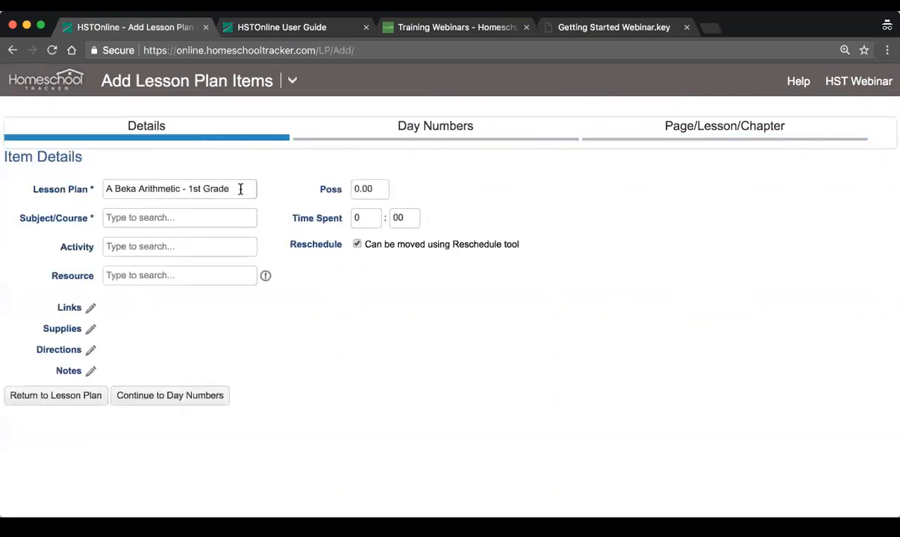
- Replace the lesson plan name in the item details with "Sample Plan"
left_click_drag(228, 189, 98, 188)
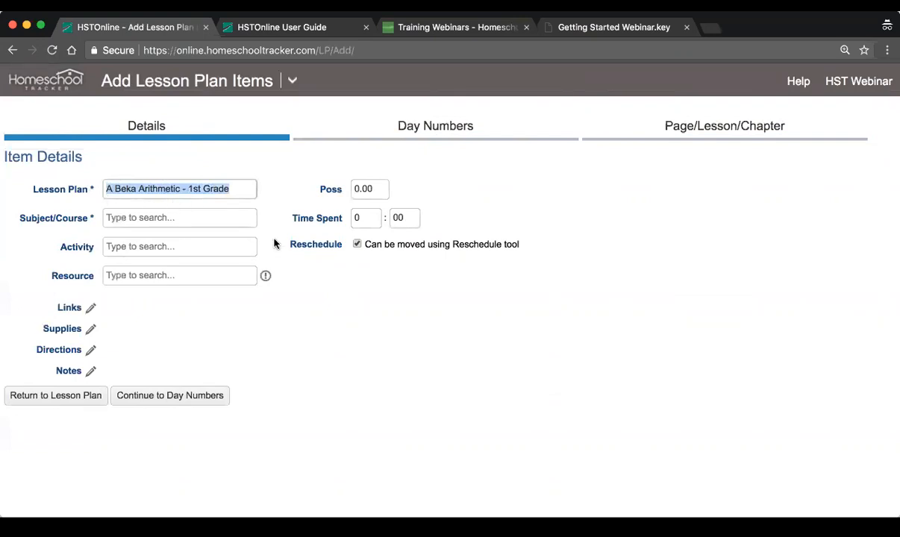
key("BackSpace")
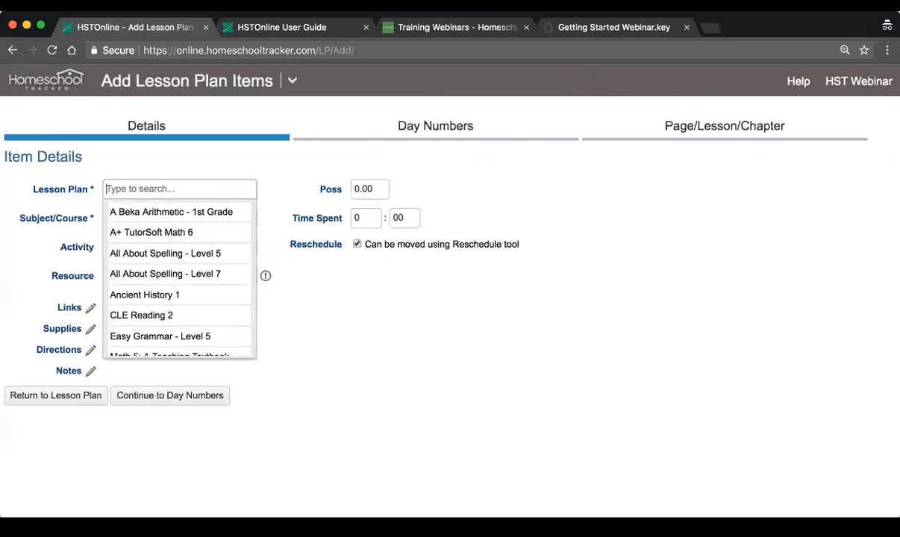
type("Sample")
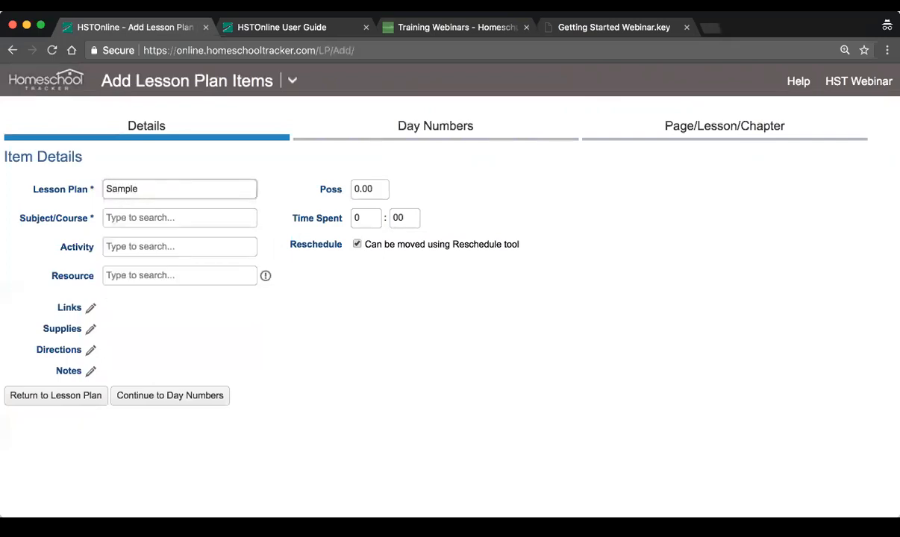
type(" PlN")
type("lan")
key("Tab")
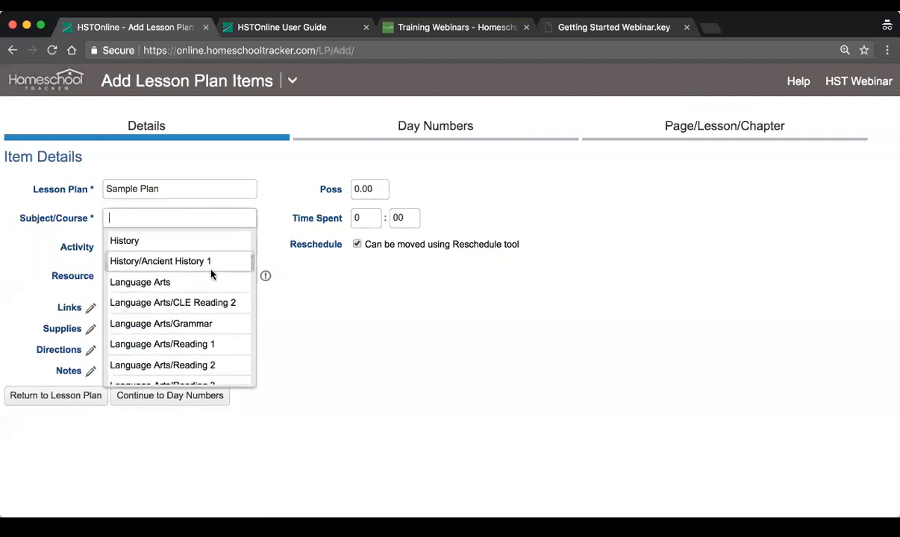
- Assign the items to History/Ancient History 1 with the Lesson activity and the All About Spelling Level 7 Teacher's resource
left_click(211, 265)
left_click(166, 247)
type("less")
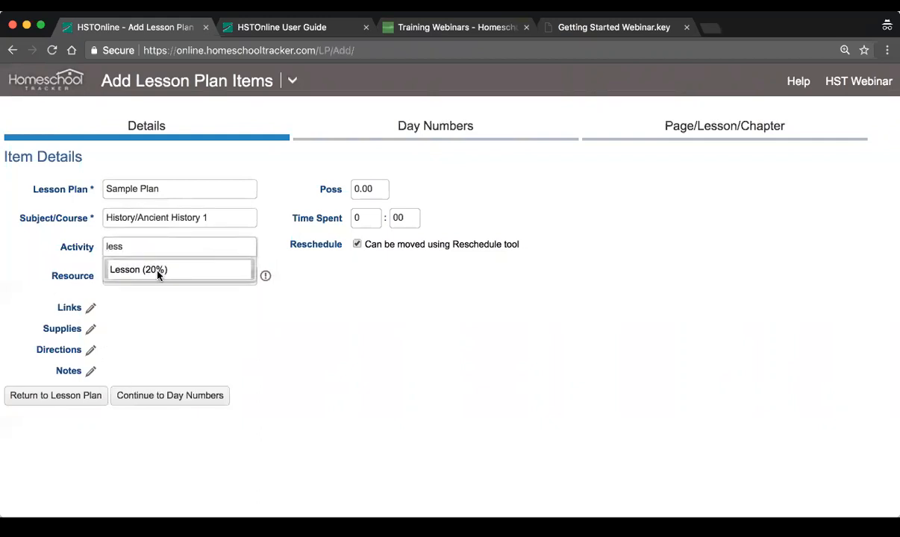
left_click(159, 267)
left_click(160, 272)
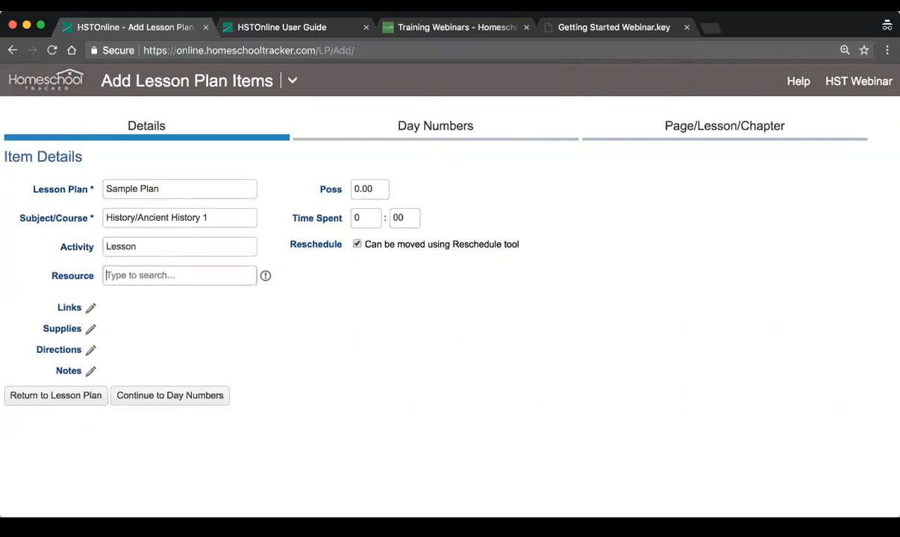
left_click(179, 343)
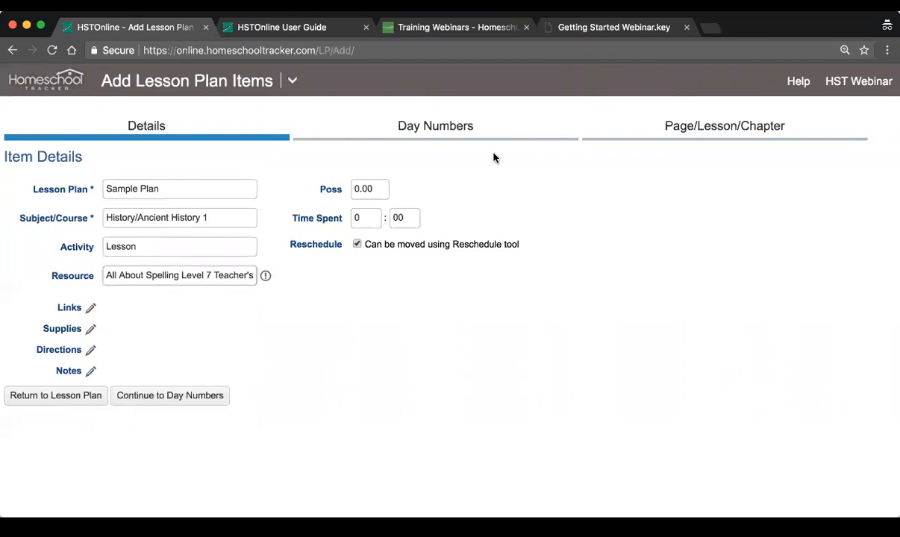
- Set the possible points to 10 and accept day numbers starting on 1 with an increment of 1
left_click(355, 189)
type("10")
key("Tab")
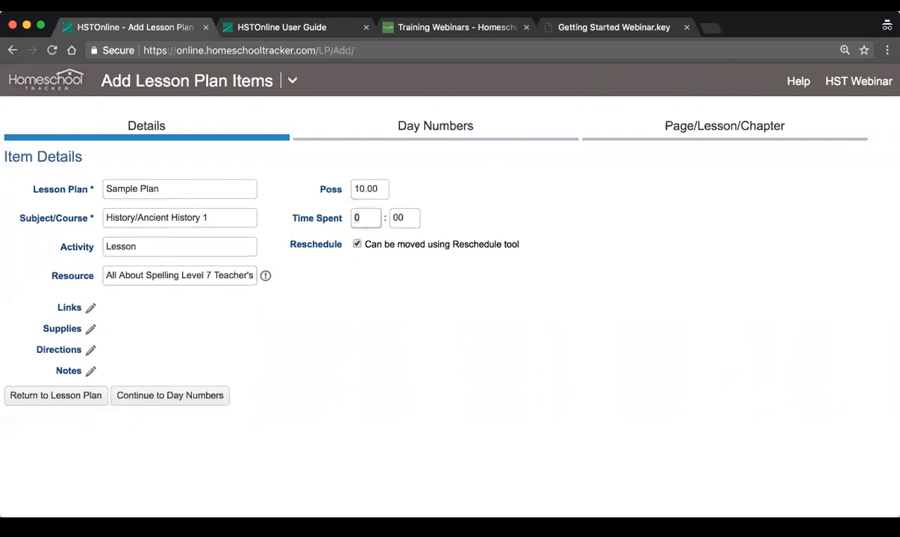
left_click(191, 398)
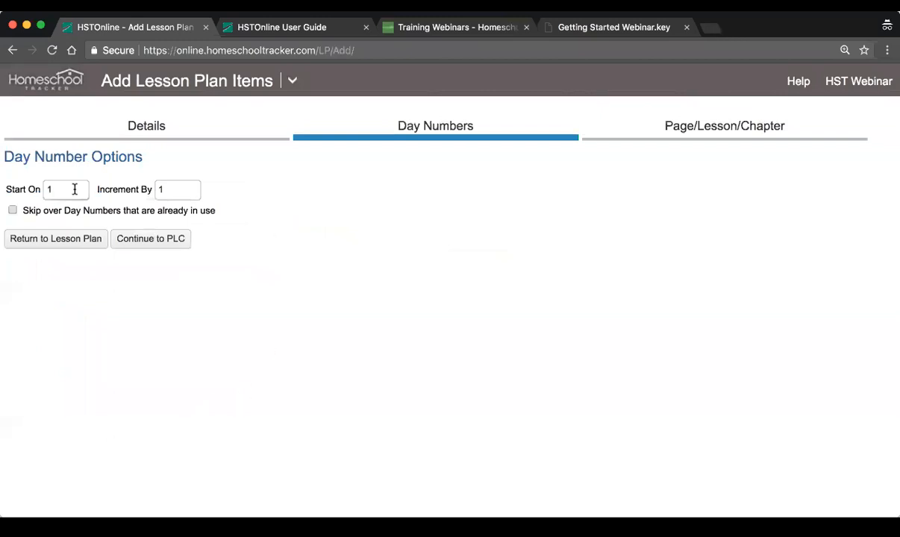
key("Tab")
left_click(171, 240)
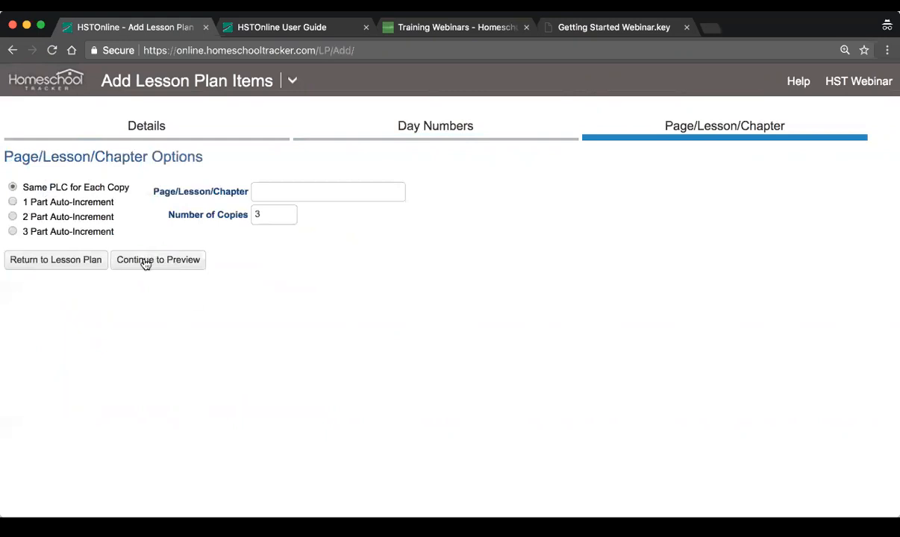
- Set up a 1 Part Auto-Increment with the leading text "Lesson", starting with 1 and ending with 15
left_click(50, 202)
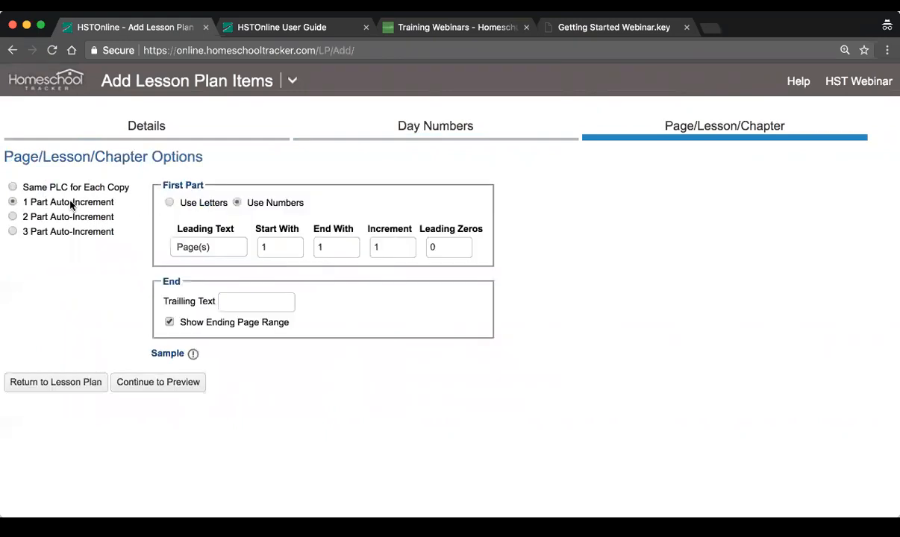
left_click(207, 246)
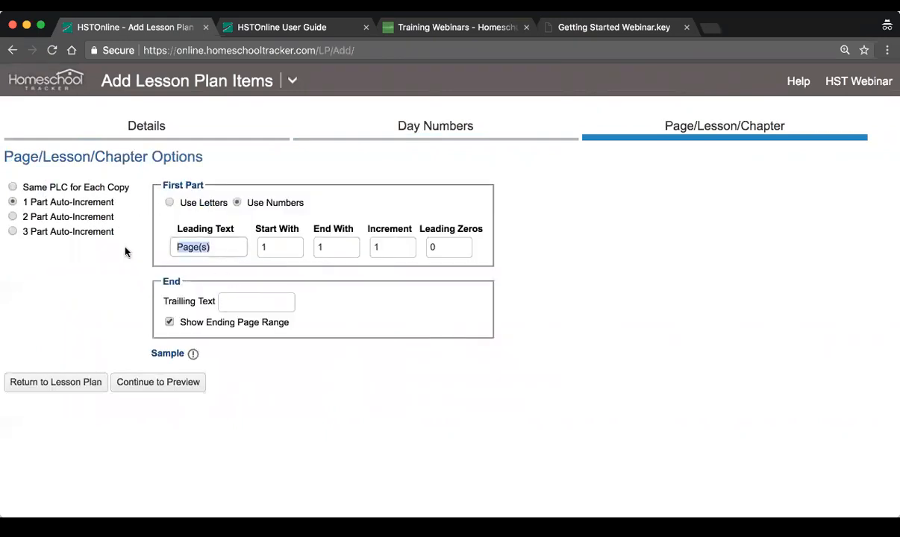
type("Lesson")
key("Tab")
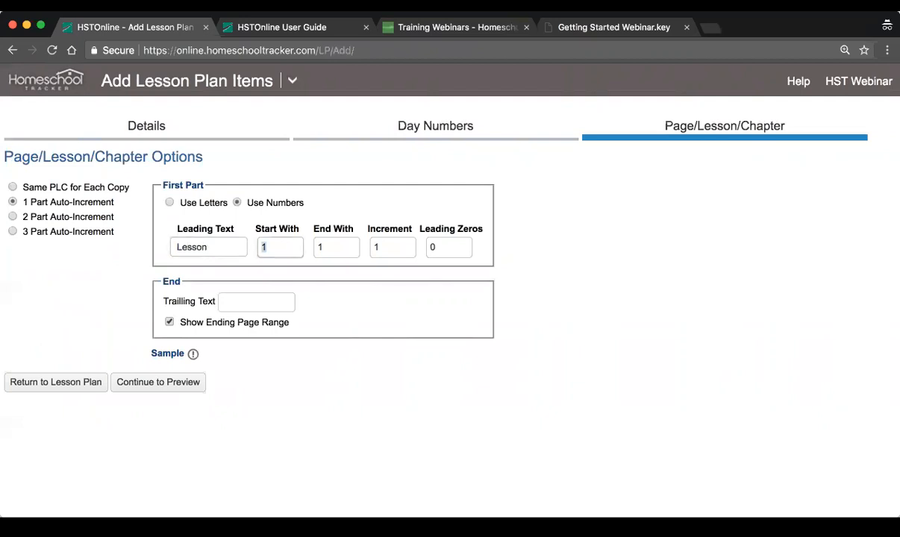
key("Tab")
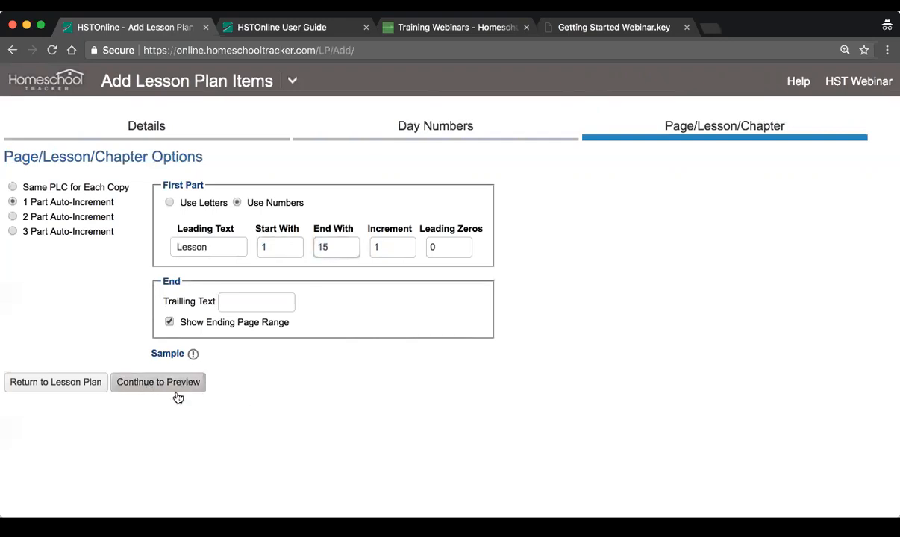
- Generate the preview of the Sample Plan items and look through the list
left_click(152, 383)
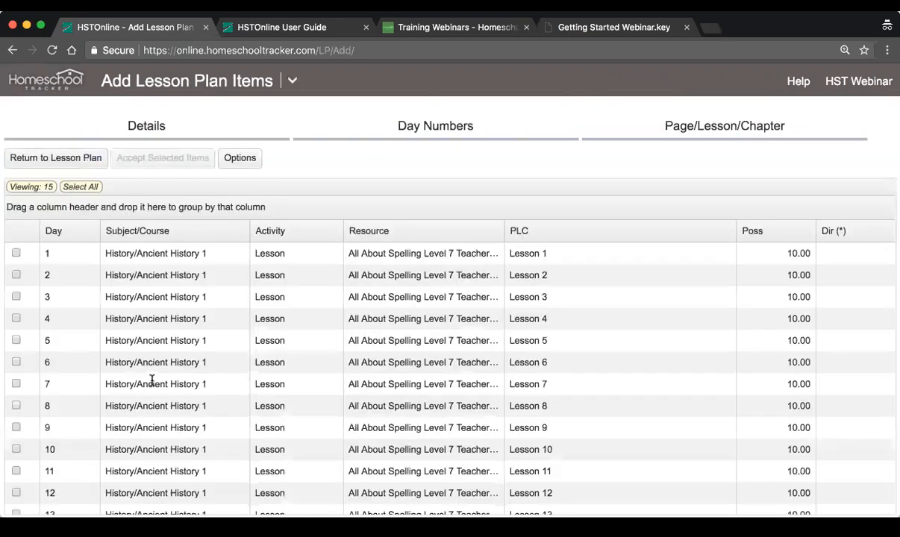
scroll(325, 376, "down", 1)
scroll(325, 376, "down", 1)
scroll(326, 373, "up", 3)
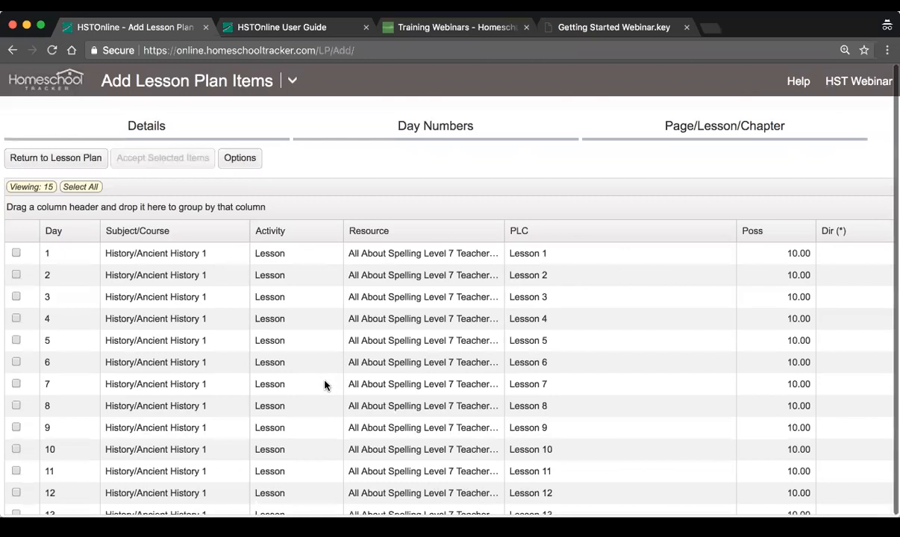
- Select all the generated lesson items in the preview and accept them into the Sample Plan
left_click(73, 252)
scroll(481, 261, "down", 3)
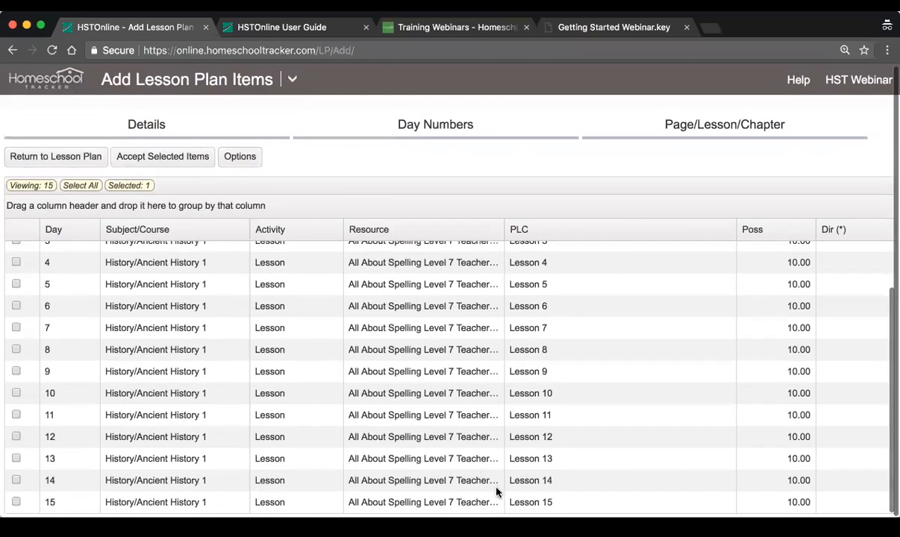
left_click(557, 502)
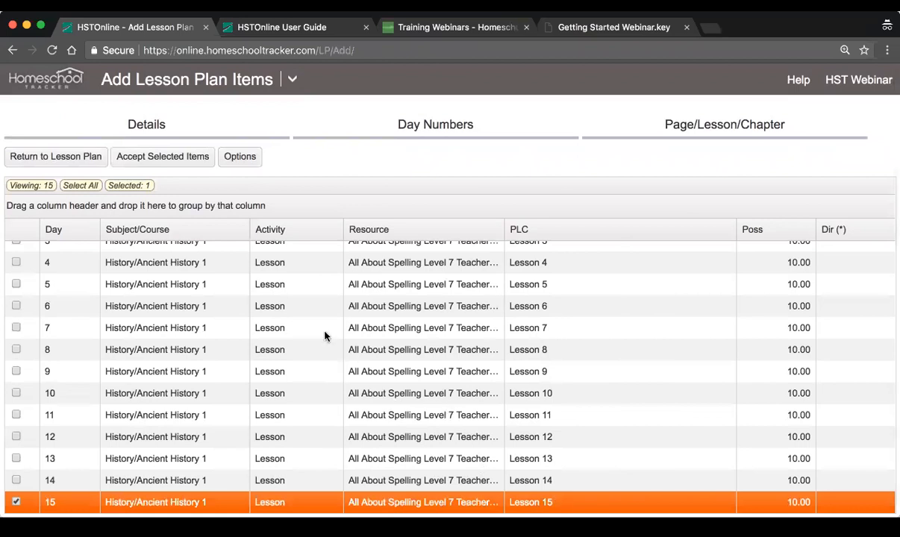
scroll(291, 322, "up", 5)
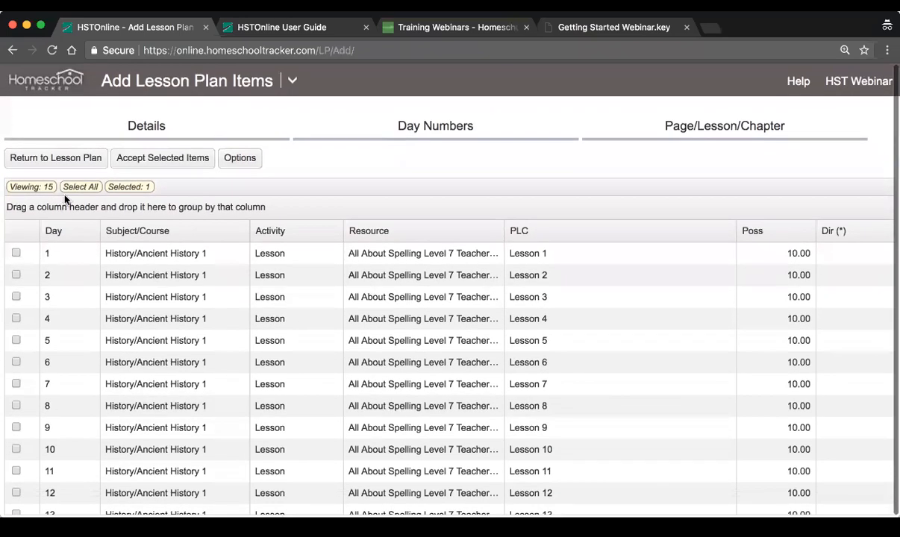
left_click(68, 187)
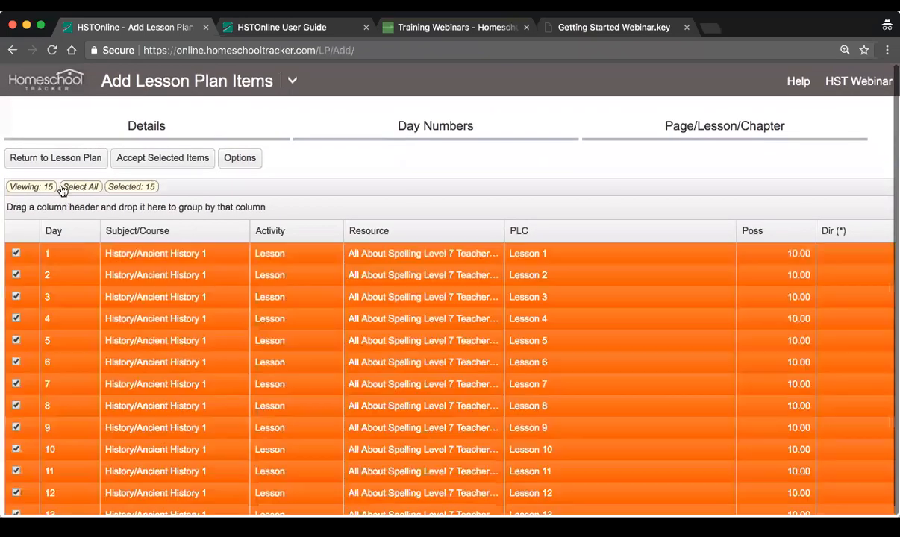
left_click(162, 160)
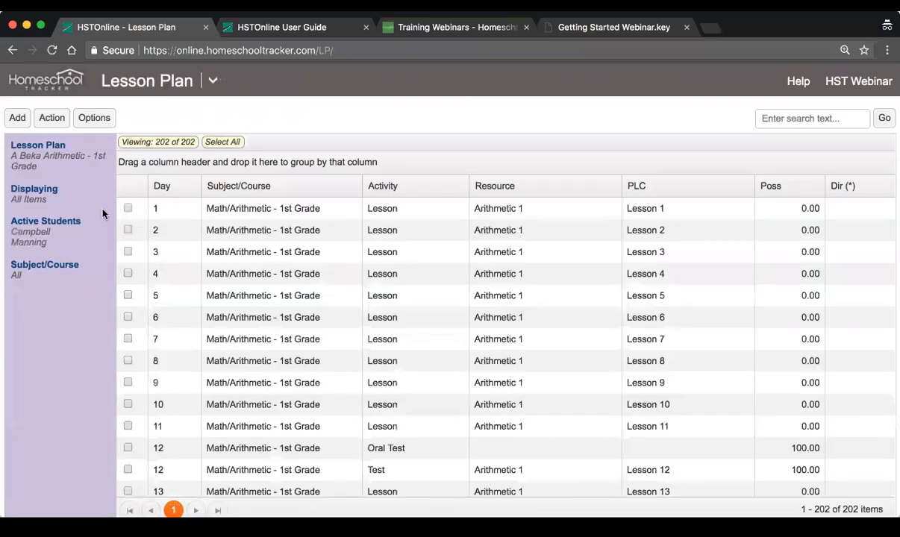
- Switch the displayed lesson plan to Sample Plan and look through its items
left_click(33, 158)
type("sample")
key("Return")
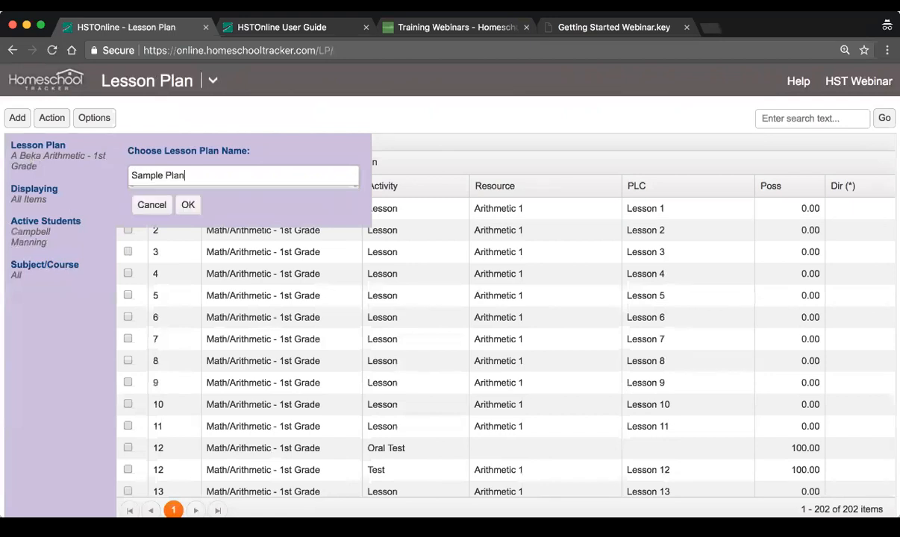
left_click(186, 202)
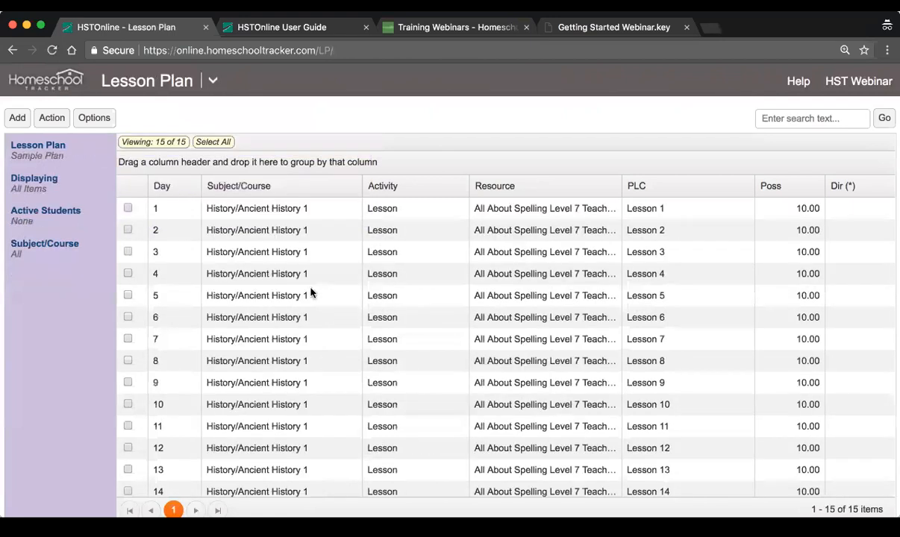
scroll(413, 376, "down", 2)
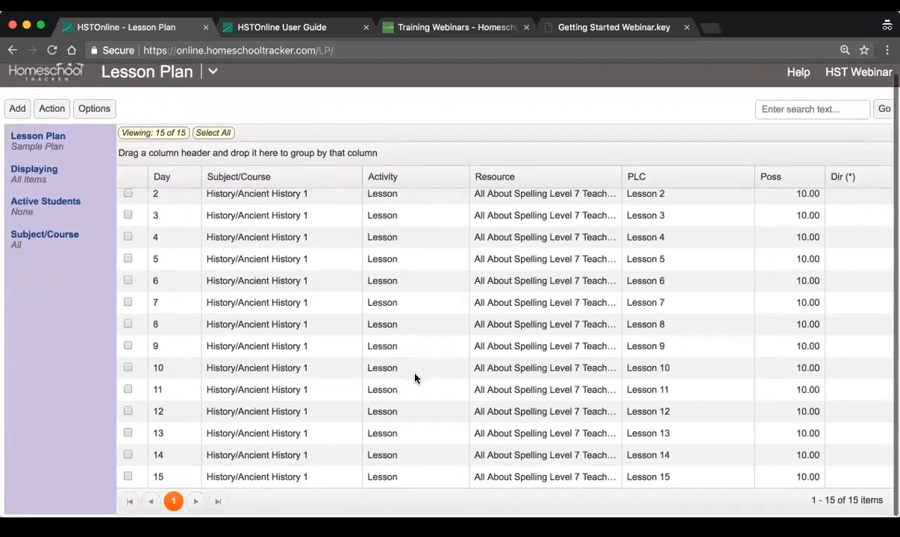
scroll(395, 370, "up", 2)
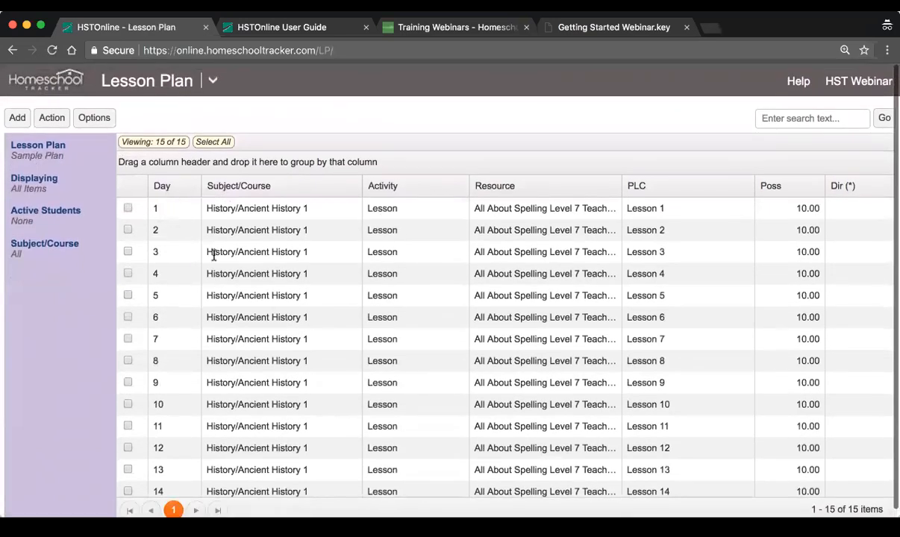
scroll(232, 260, "down", 2)
scroll(250, 265, "up", 2)
scroll(709, 357, "down", 2)
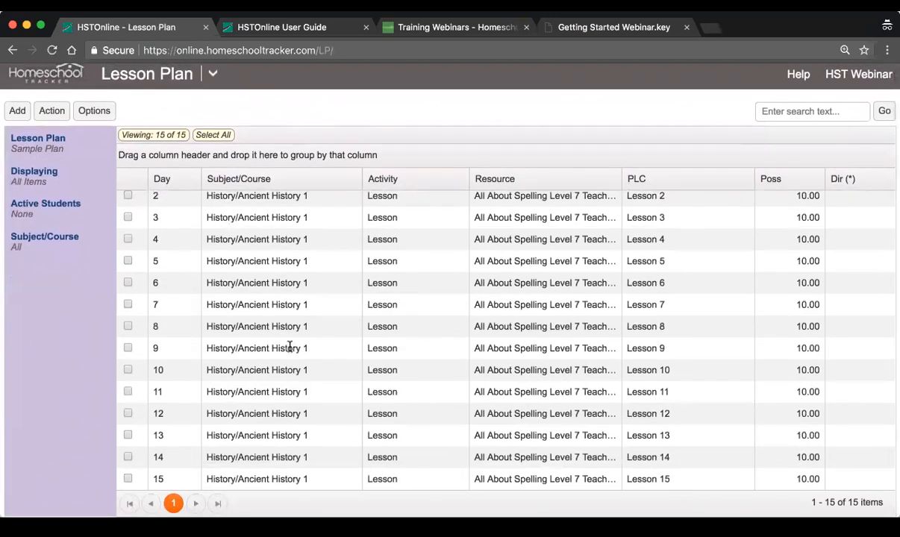
- Start a new single item in the Sample Plan and assign it to History/Ancient History 1
left_click(17, 111)
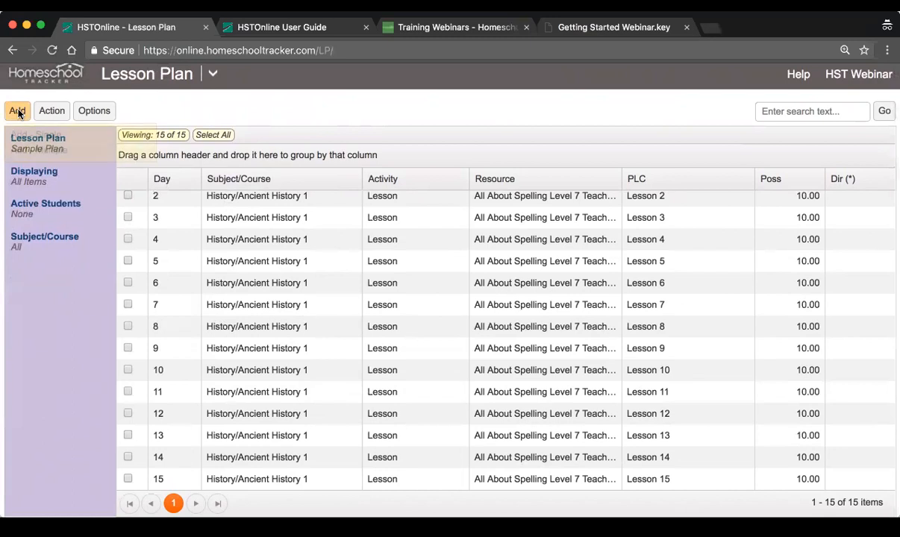
left_click(93, 138)
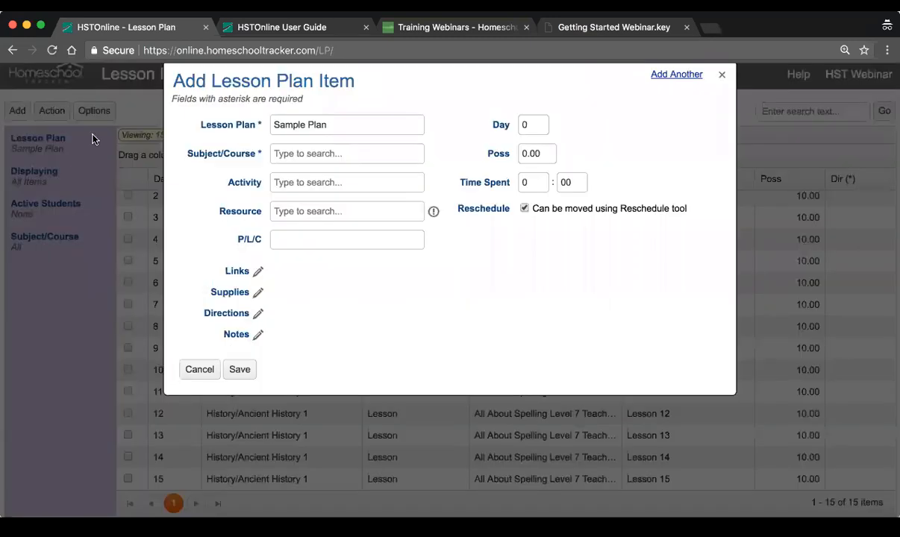
left_click(337, 154)
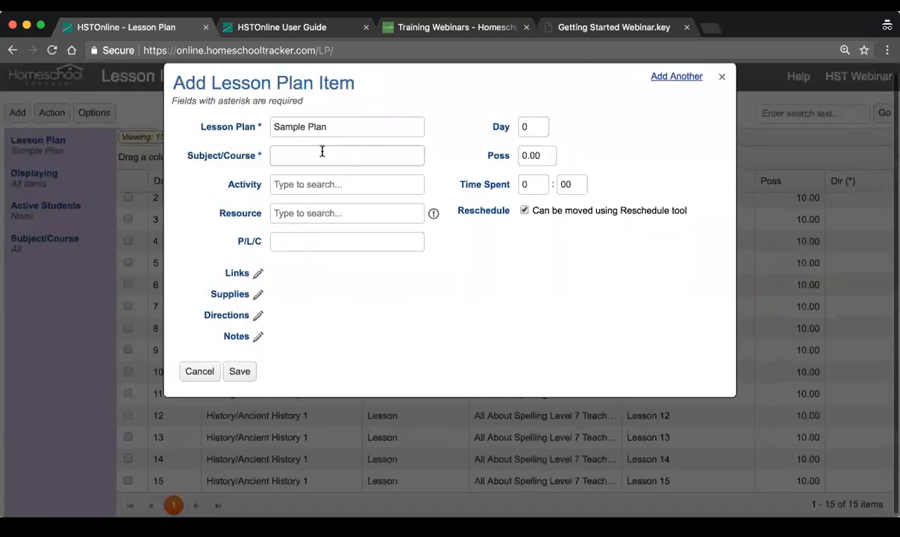
key("Down")
key("Down")
key("Down")
left_click(356, 203)
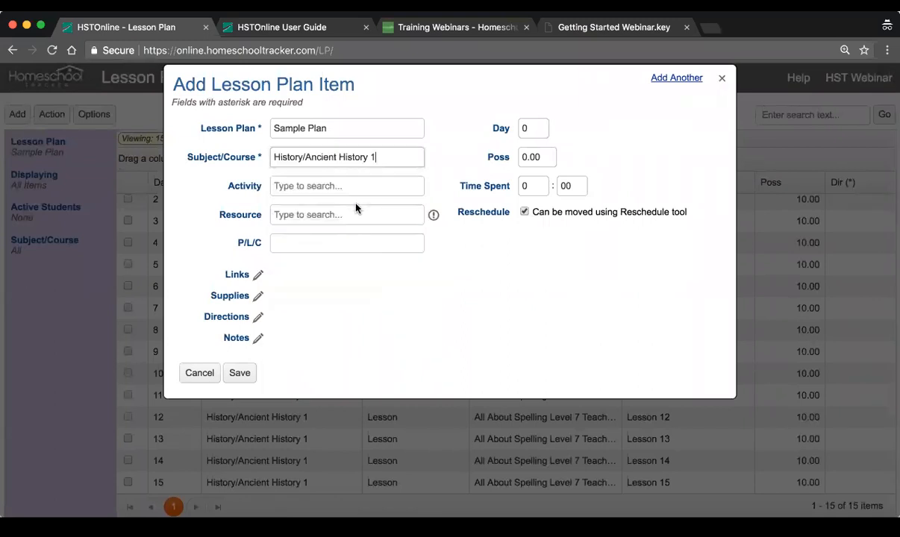
- Give the new item the Test activity, day 16 and 100 possible points, and save it
left_click(302, 186)
type("Te")
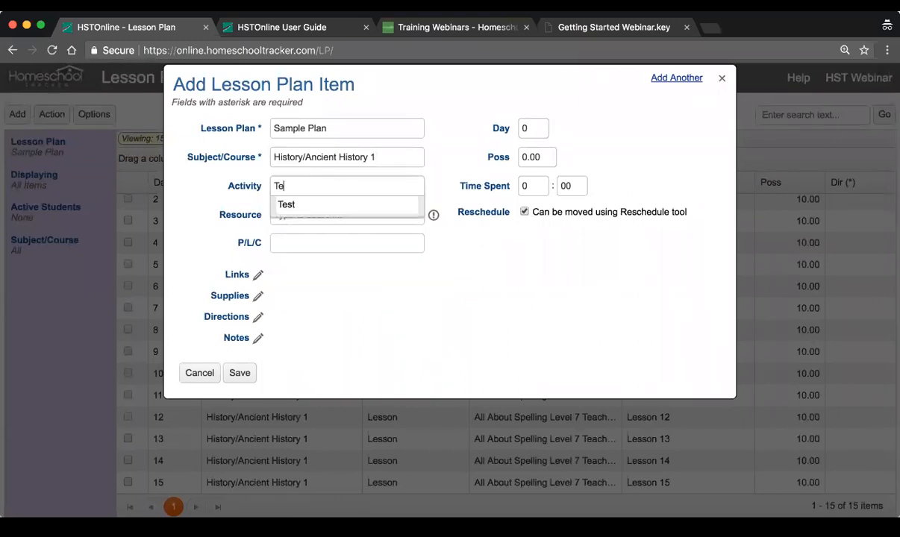
left_click(286, 198)
left_click(534, 127)
type("16")
key("Tab")
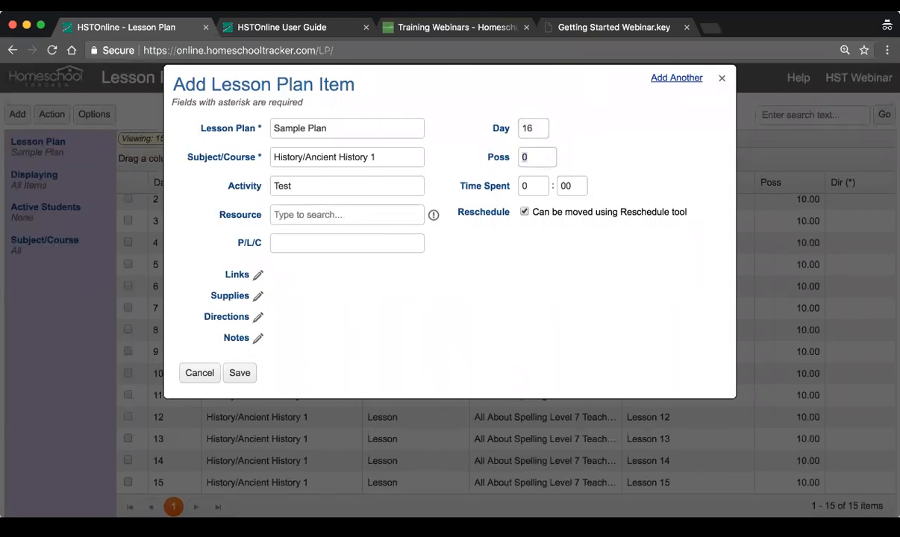
type("100")
left_click(240, 373)
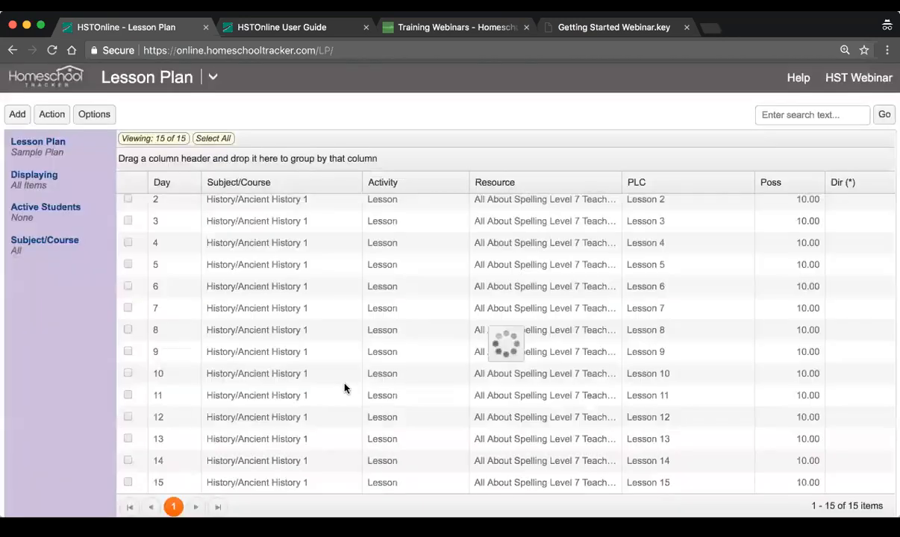
- Select the day 16 Test item and review it among the other Sample Plan items
scroll(354, 385, "down", 1)
scroll(354, 385, "up", 1)
left_click(220, 485)
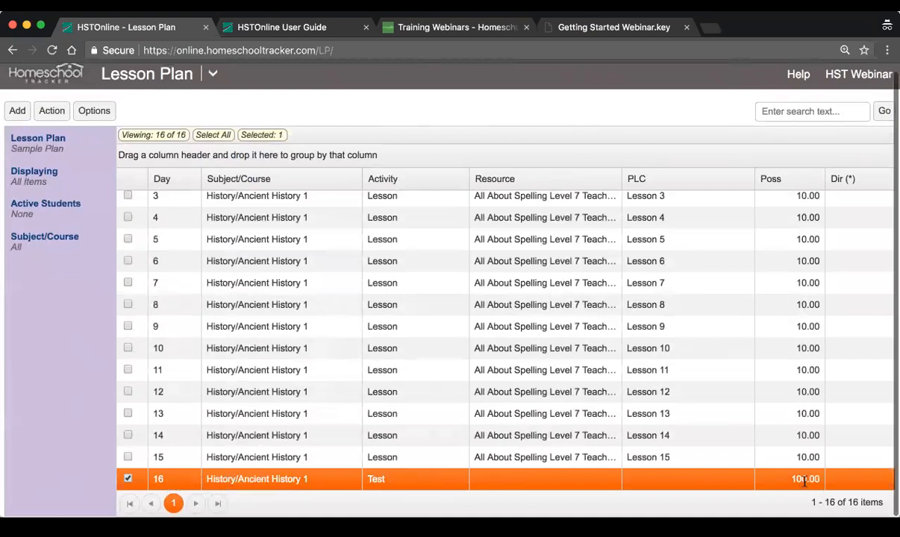
scroll(662, 380, "up", 3)
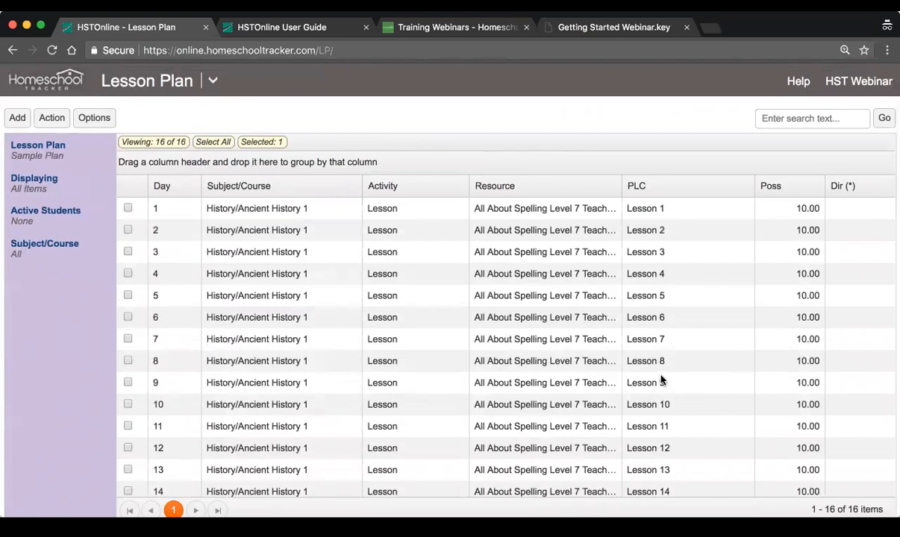
scroll(661, 380, "down", 3)
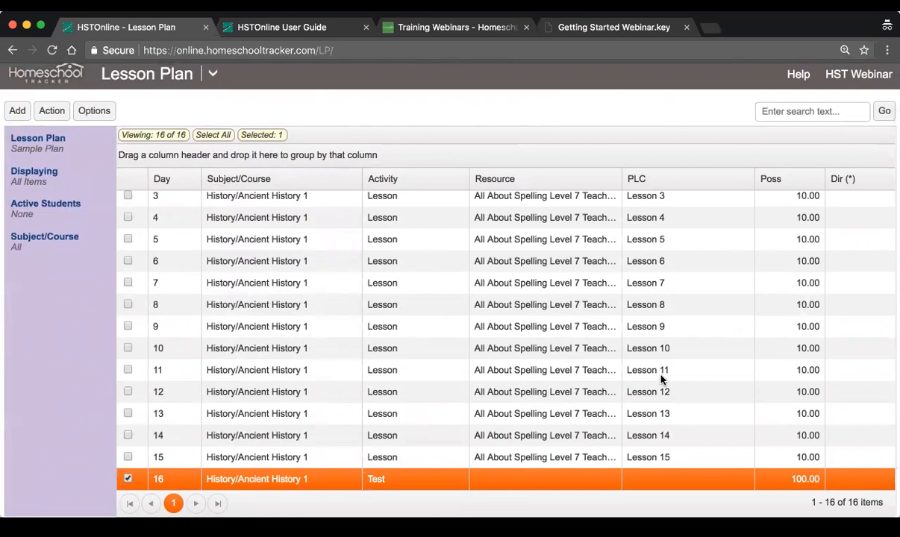
scroll(660, 379, "up", 3)
scroll(660, 379, "down", 3)
scroll(660, 379, "up", 3)
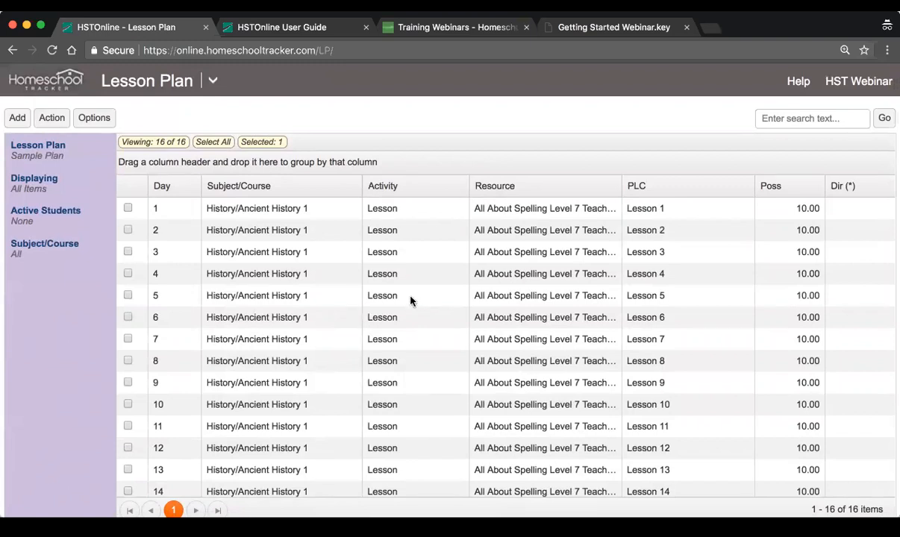
- Go to Shared Lesson Plans, clear the "reading" search text and list all the shared plans
left_click(212, 89)
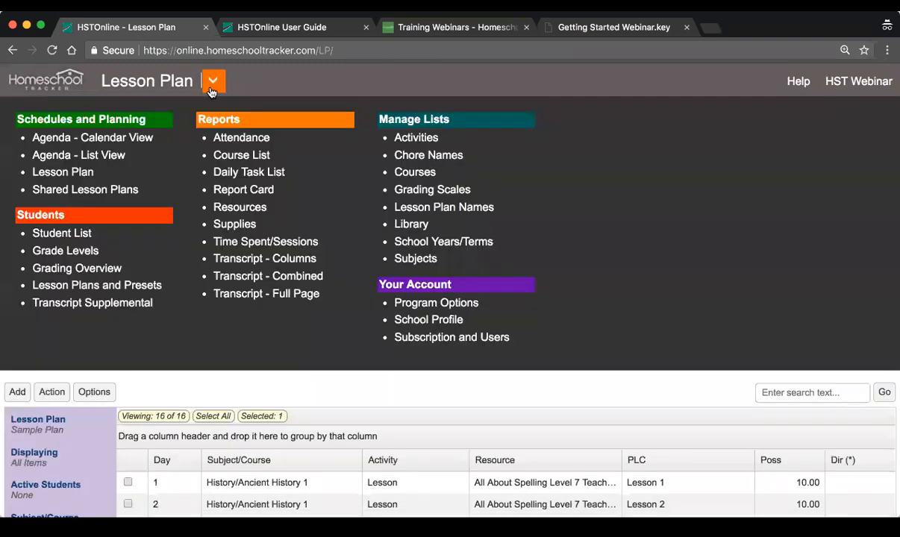
left_click(102, 190)
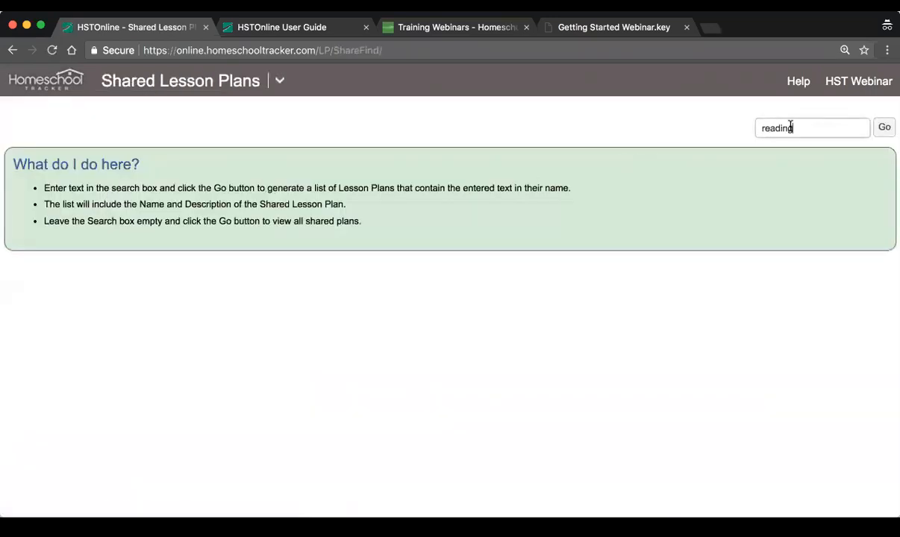
left_click_drag(813, 128, 712, 130)
key("BackSpace")
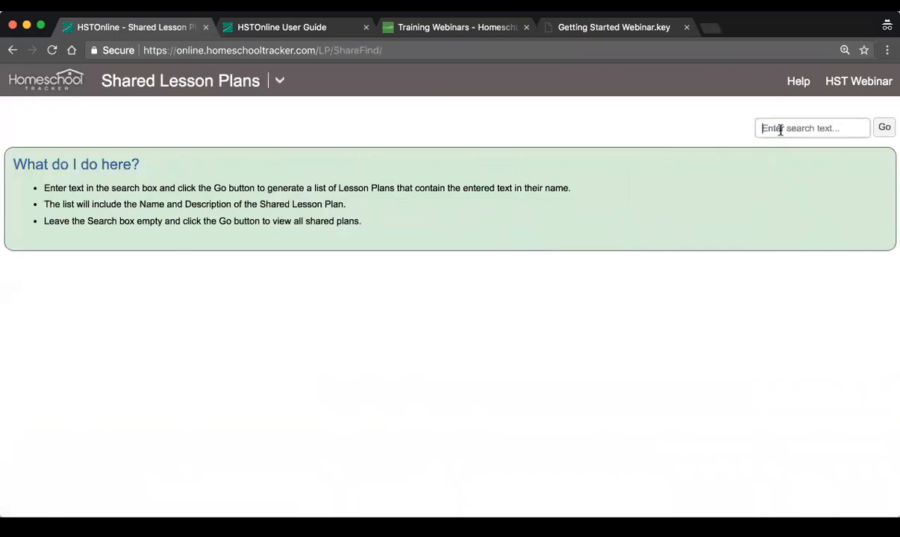
left_click(884, 128)
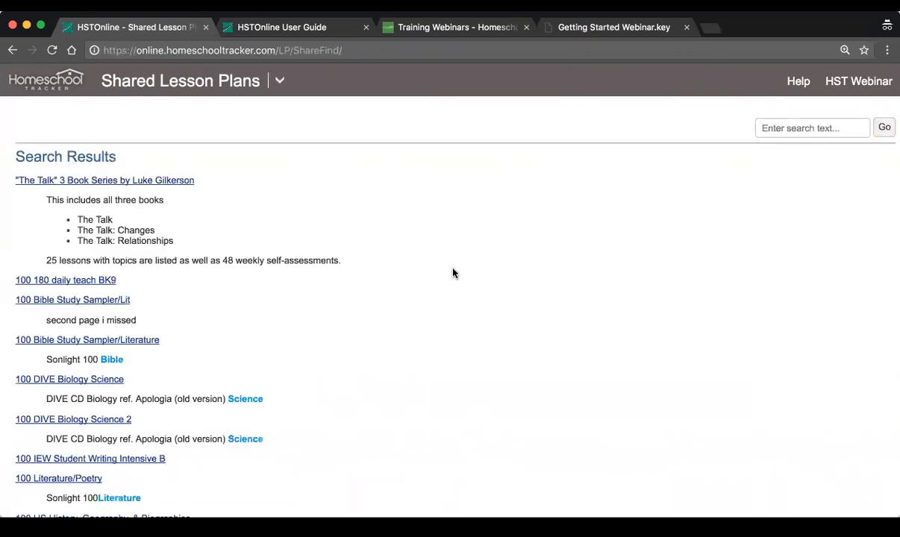
- Browse the list of shared lesson plans and read the names and descriptions of the plans
scroll(453, 273, "down", 3)
scroll(452, 273, "down", 15)
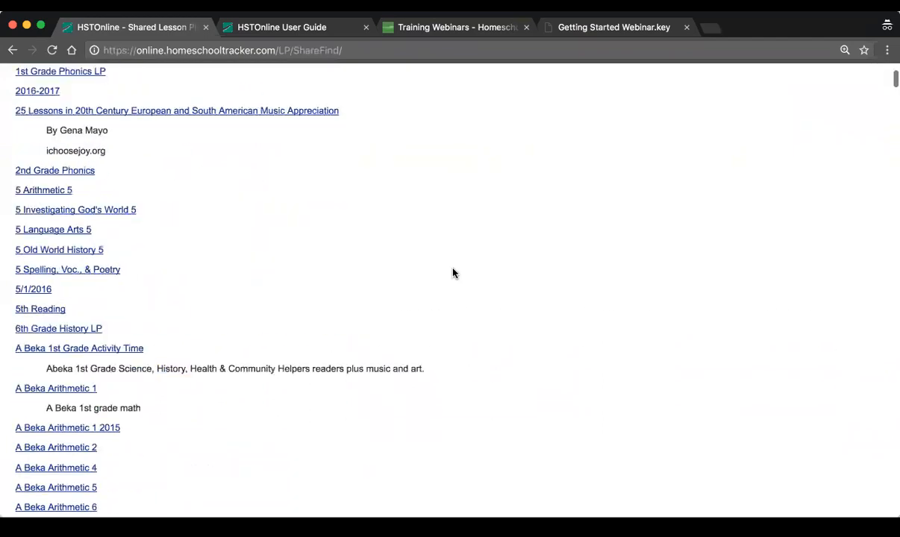
scroll(452, 273, "down", 15)
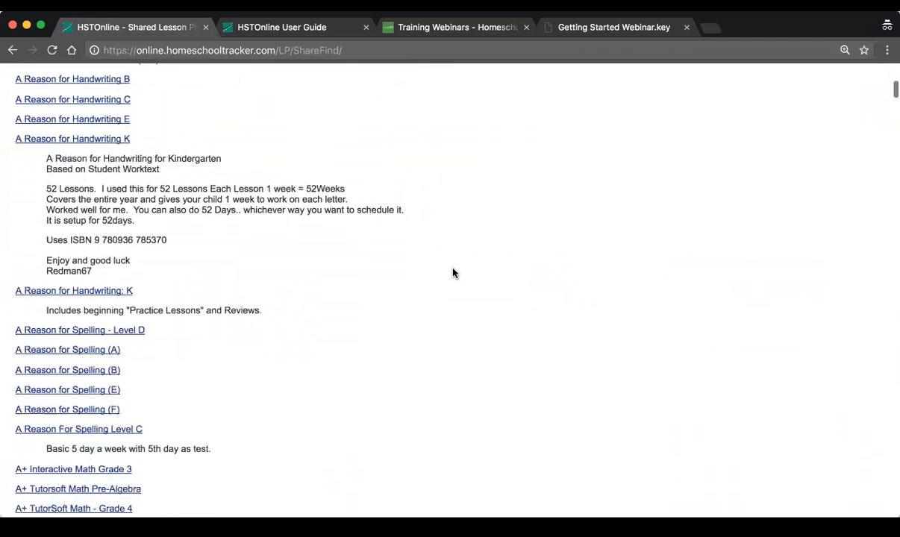
scroll(453, 273, "down", 20)
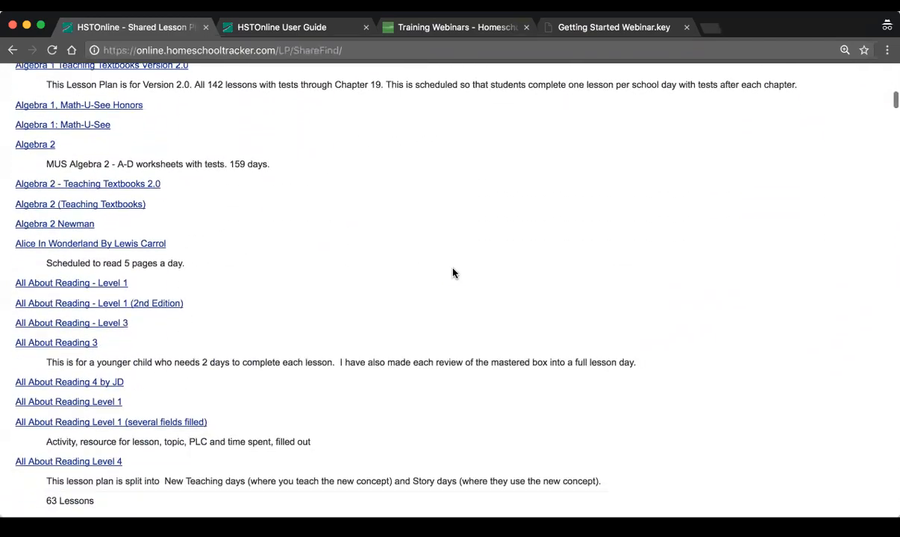
scroll(453, 273, "down", 20)
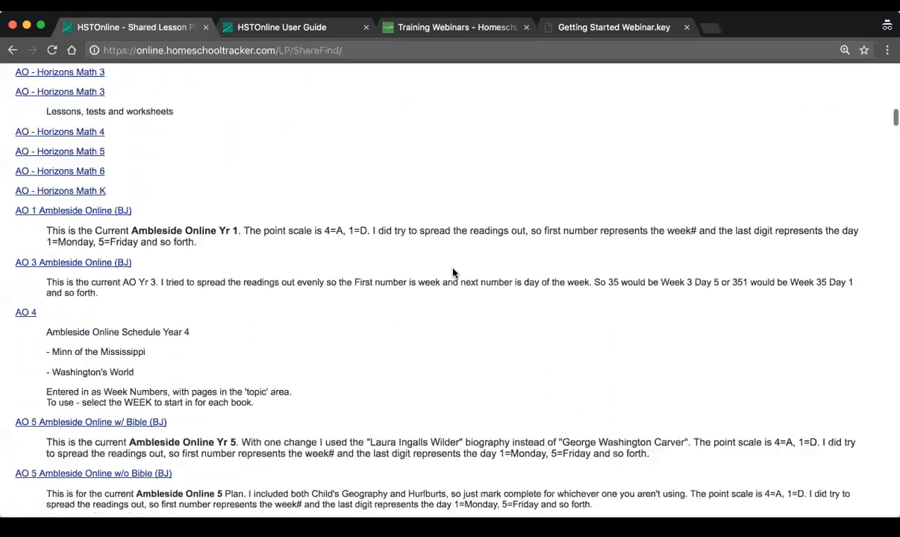
scroll(453, 273, "down", 20)
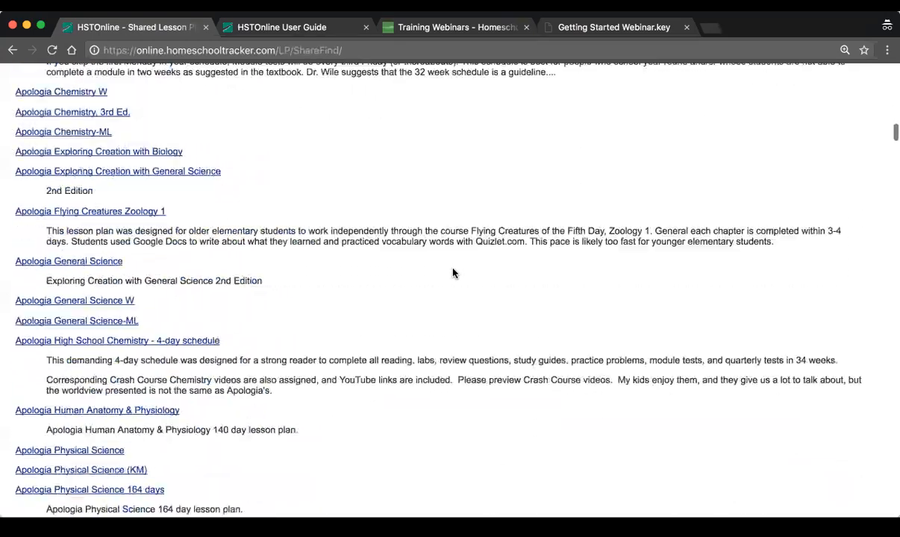
scroll(410, 274, "down", 2)
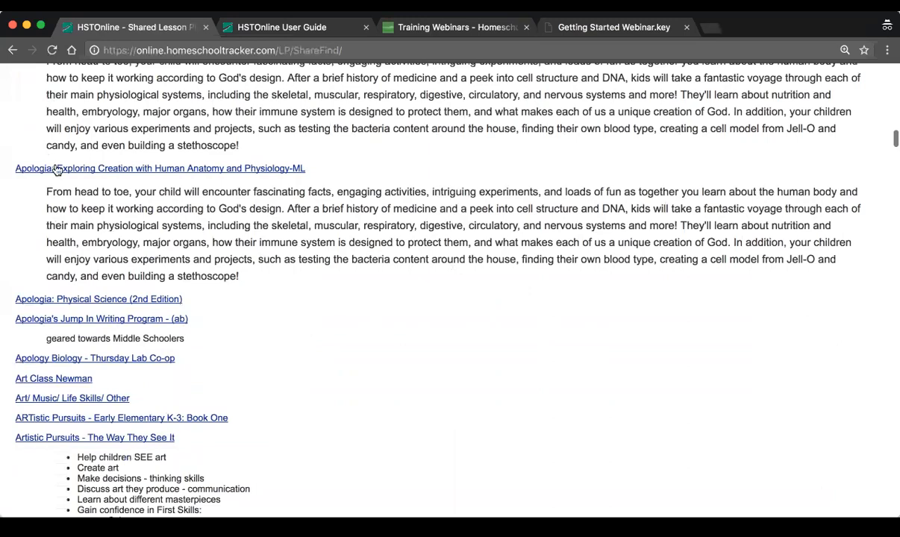
scroll(45, 358, "down", 3)
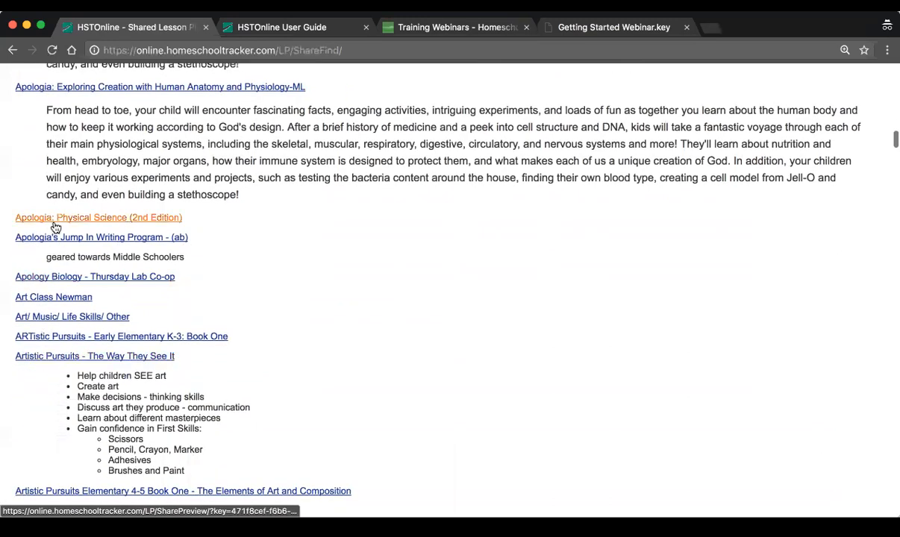
scroll(126, 348, "down", 12)
scroll(126, 347, "down", 13)
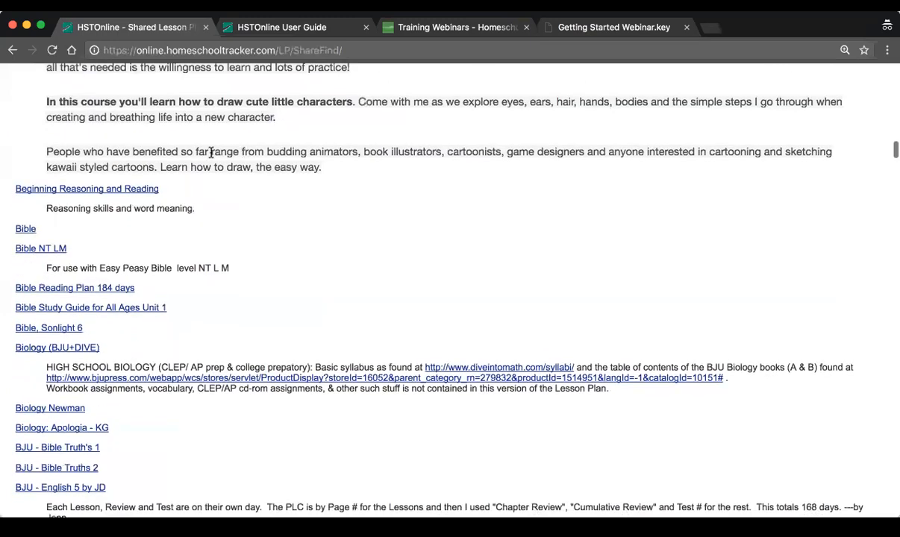
left_click_drag(210, 151, 322, 167)
left_click_drag(46, 208, 257, 211)
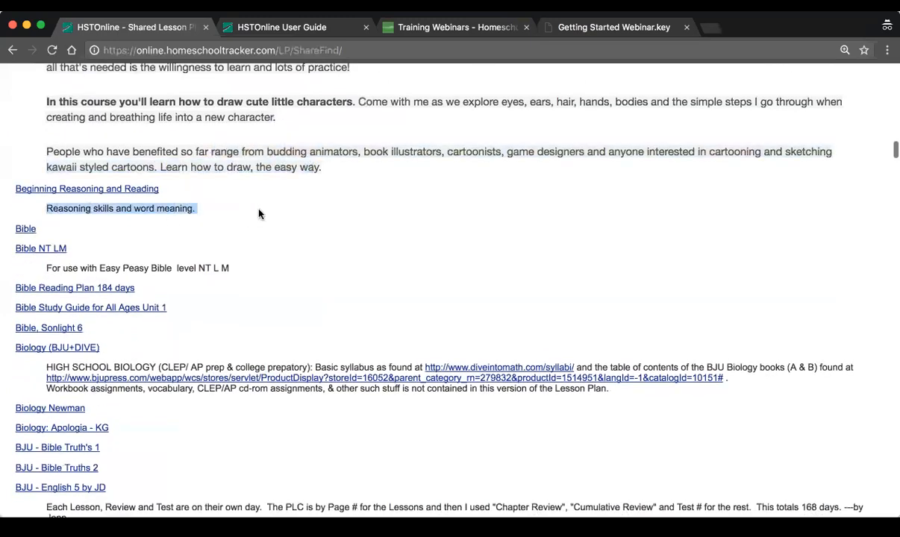
scroll(257, 211, "down", 5)
scroll(306, 317, "down", 10)
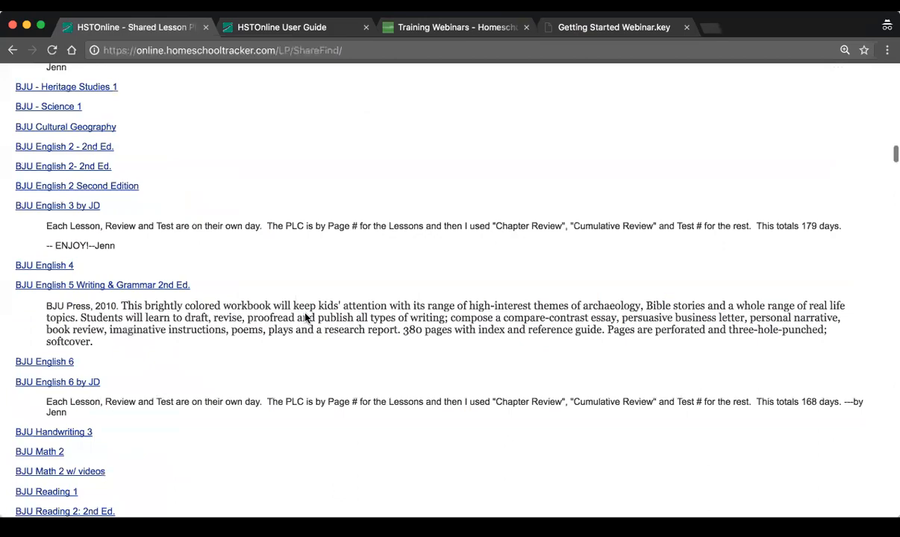
- Search the shared lesson plans for "reading" and open the preview of the Usborn First Reading Level 1 plan
scroll(305, 318, "up", 15)
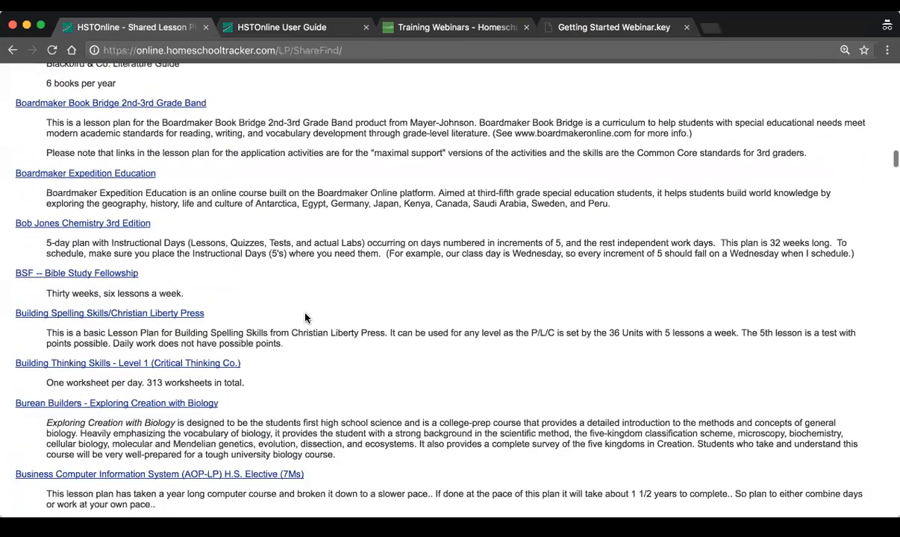
scroll(305, 317, "up", 10)
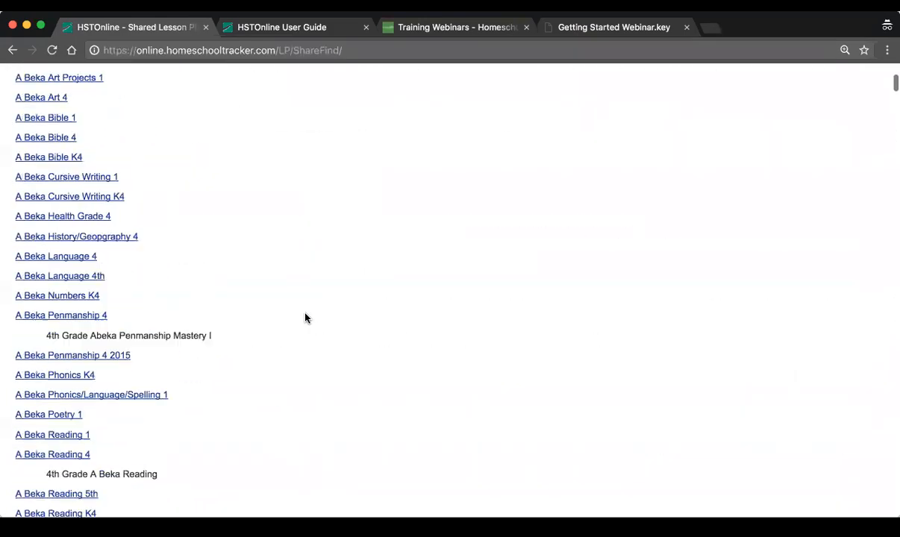
left_click(820, 127)
type("reading")
key("Return")
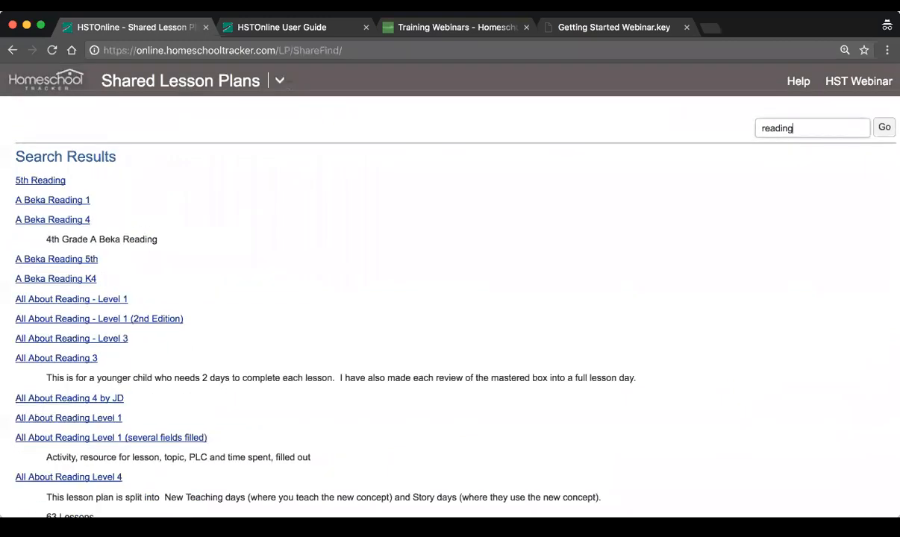
scroll(485, 314, "down", 15)
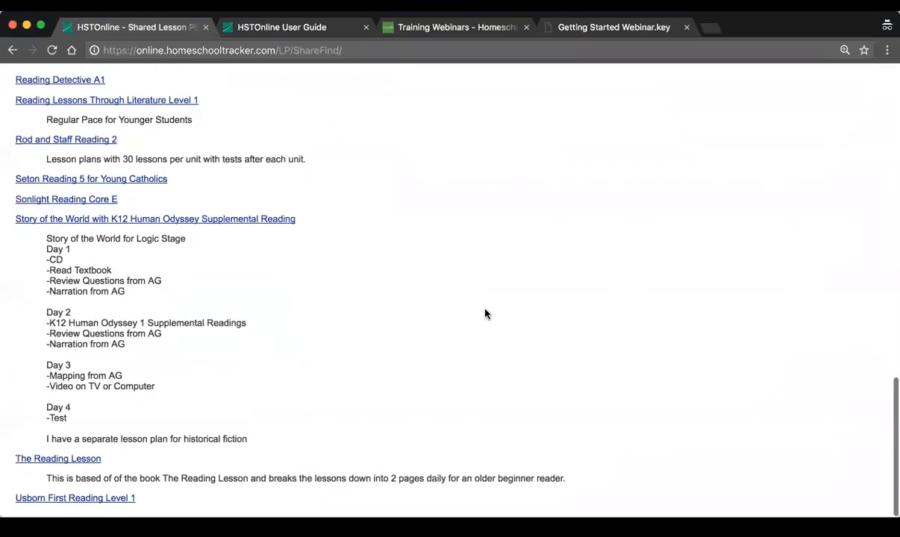
left_click(108, 505)
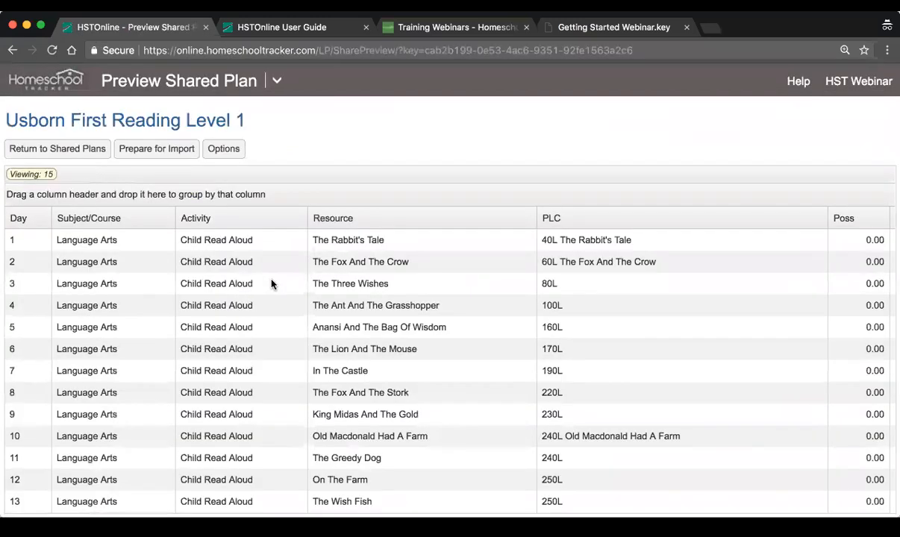
- Review the daily items, resources and PLC entries of the Usborn First Reading Level 1 plan and prepare it for import
scroll(271, 283, "down", 2)
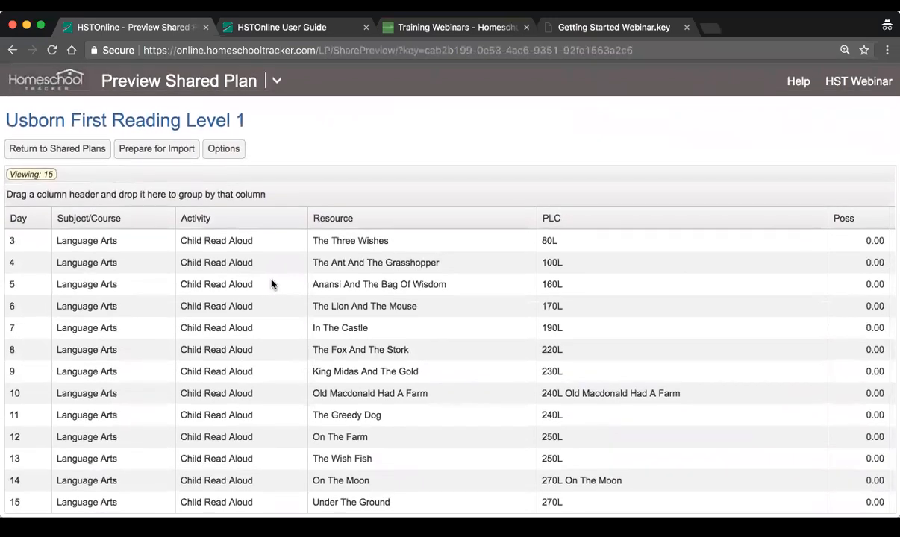
scroll(271, 283, "up", 2)
scroll(271, 284, "down", 2)
scroll(271, 283, "up", 1)
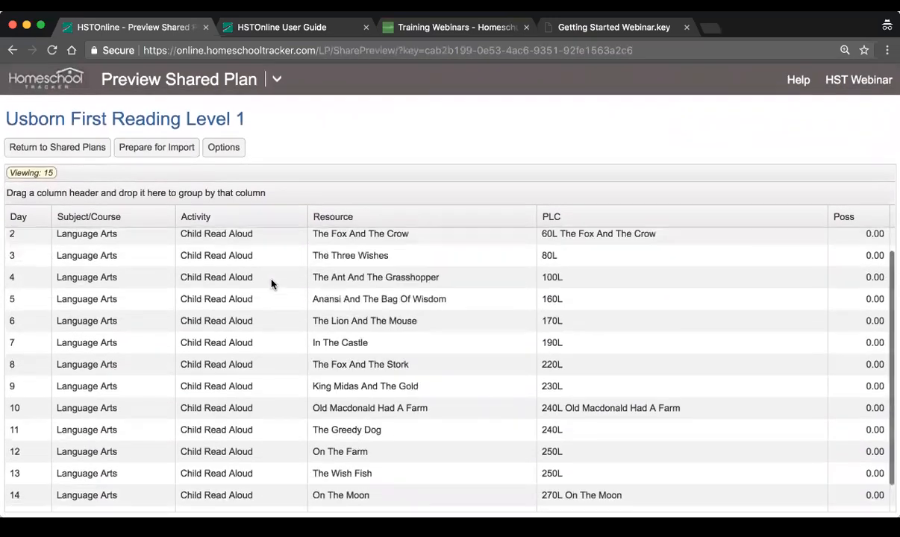
scroll(272, 284, "up", 1)
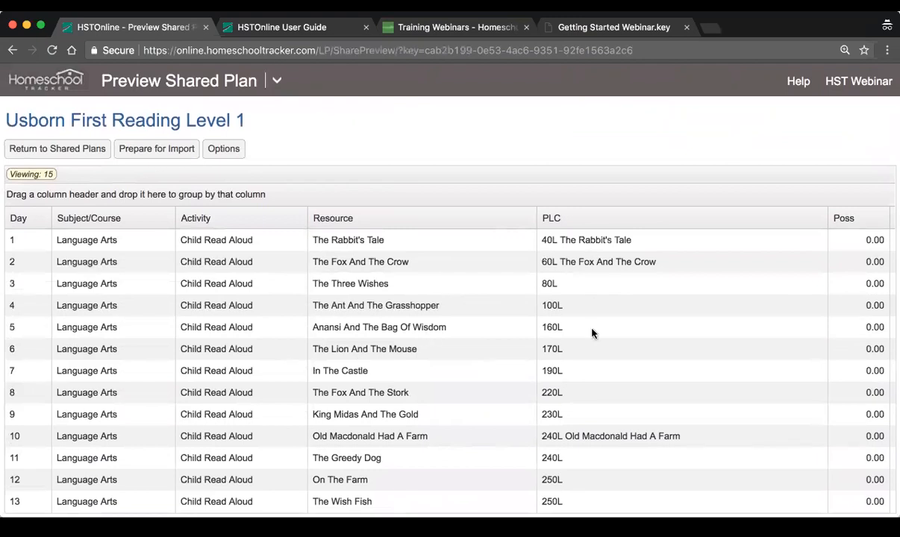
scroll(628, 437, "down", 1)
scroll(628, 438, "up", 1)
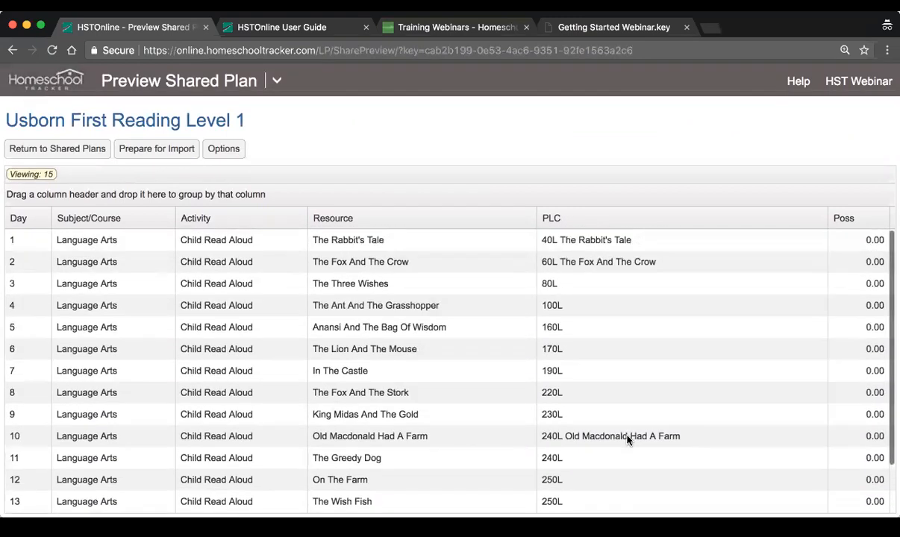
scroll(627, 438, "right", 2)
scroll(628, 436, "left", 2)
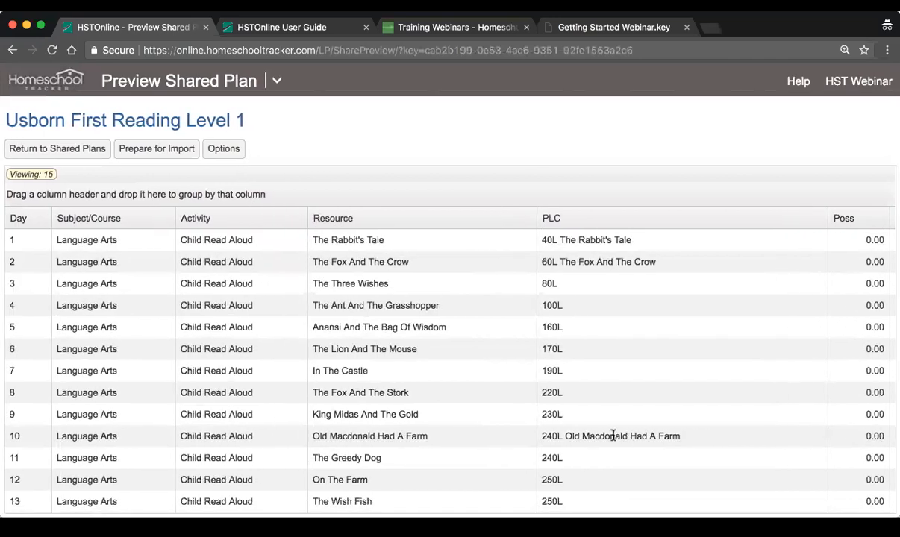
scroll(327, 409, "down", 2)
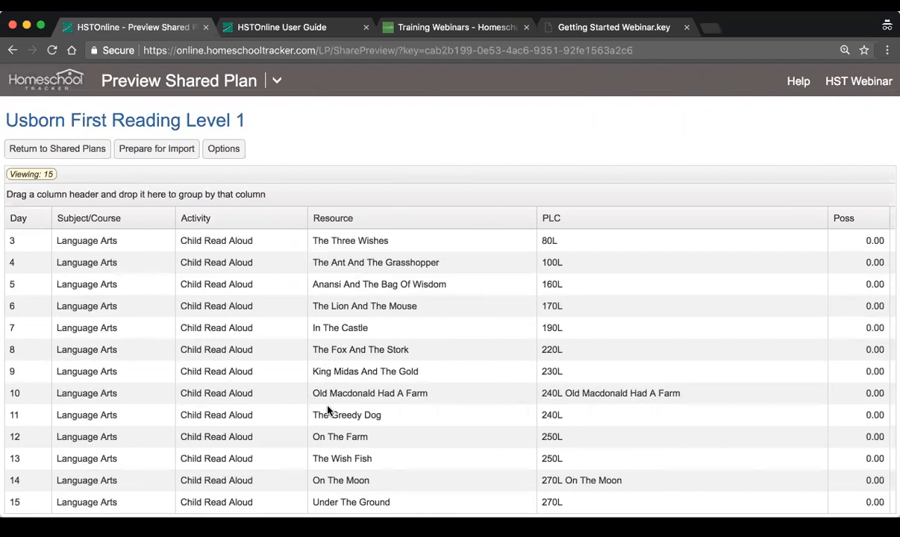
left_click(137, 148)
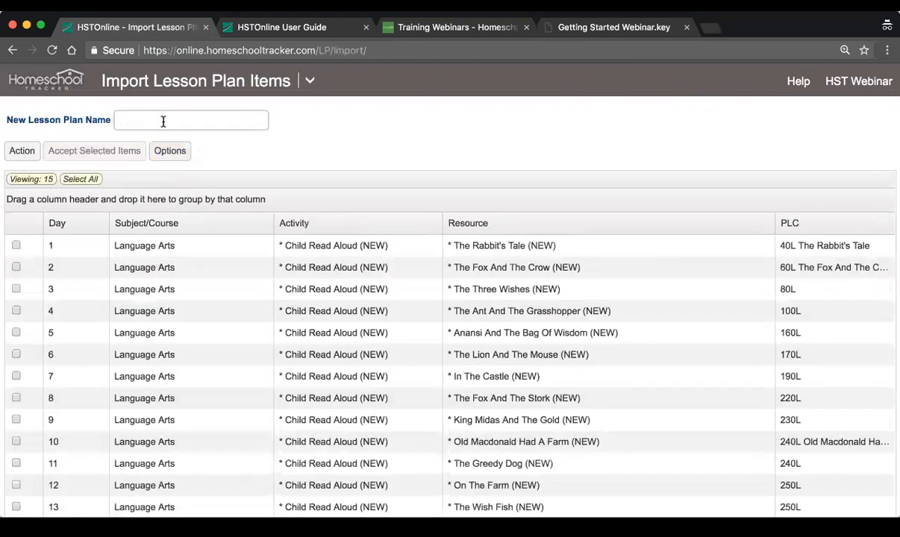
- Name the new lesson plan "Reading 1" and select all the lesson items listed for import
type("Reading 1")
scroll(236, 366, "down", 2)
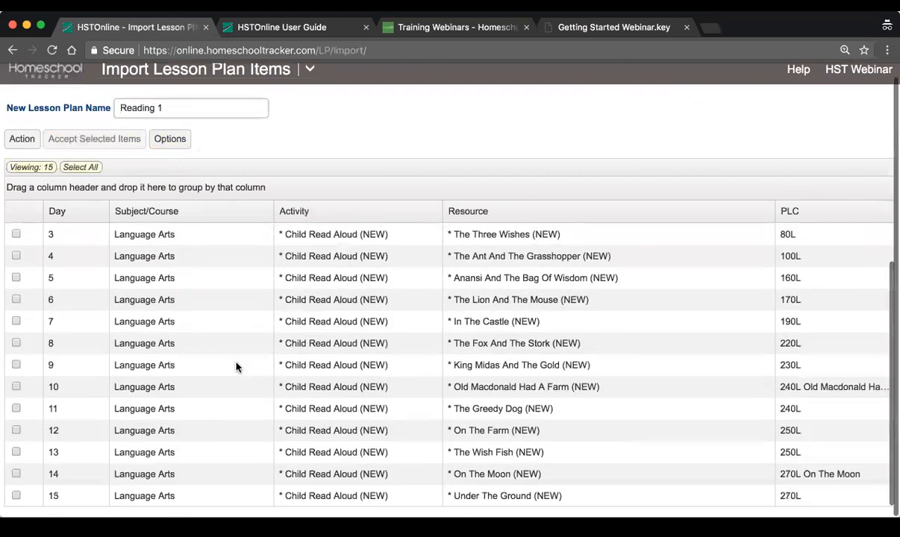
scroll(236, 366, "up", 2)
left_click(81, 179)
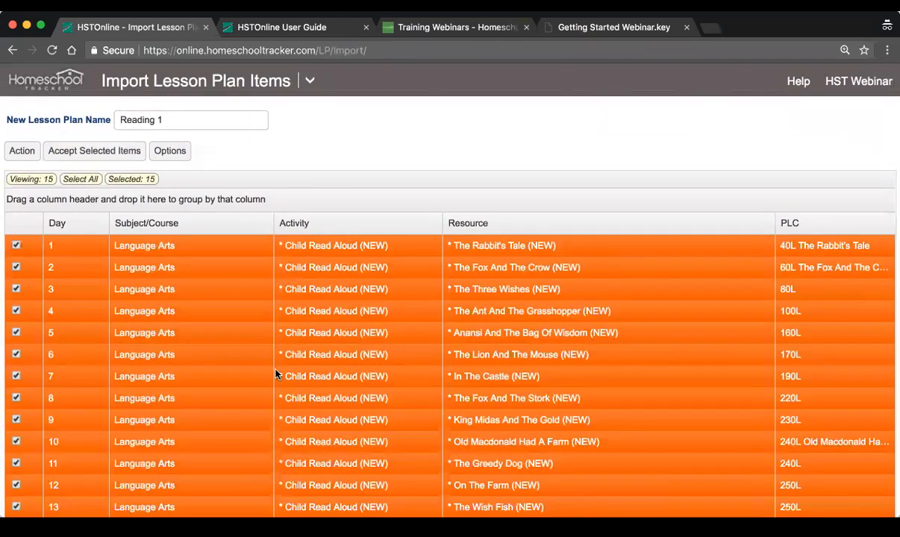
scroll(262, 358, "down", 2)
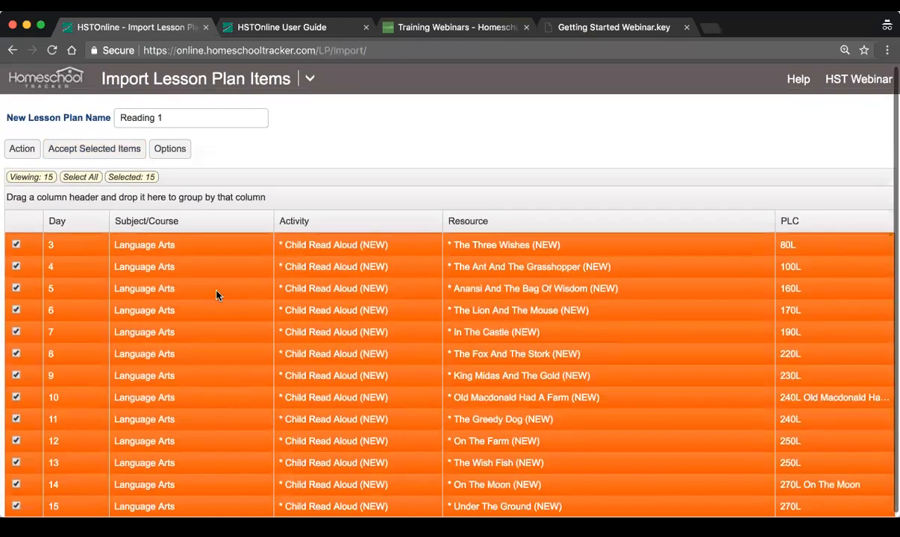
scroll(213, 291, "up", 2)
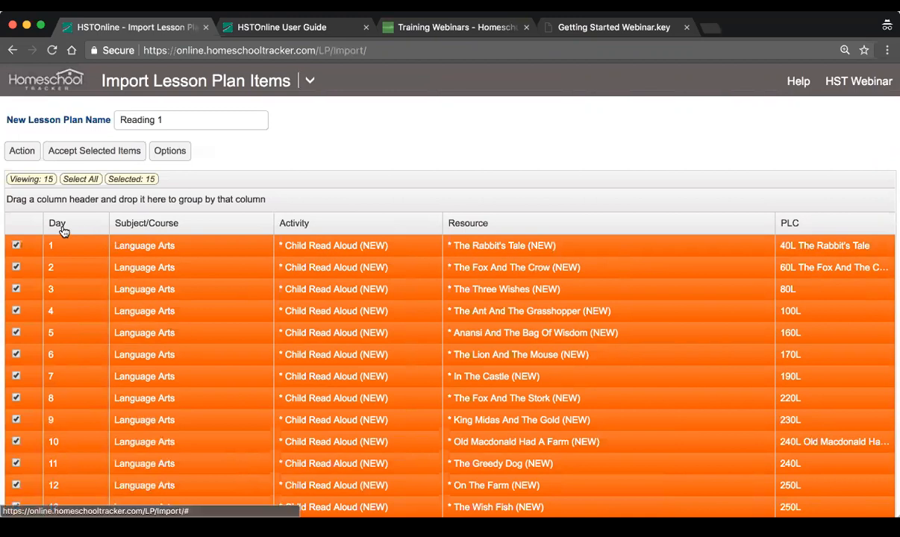
- Multi-edit the selected import items to set their Subject/Course to Language Arts/Reading 1
left_click(22, 150)
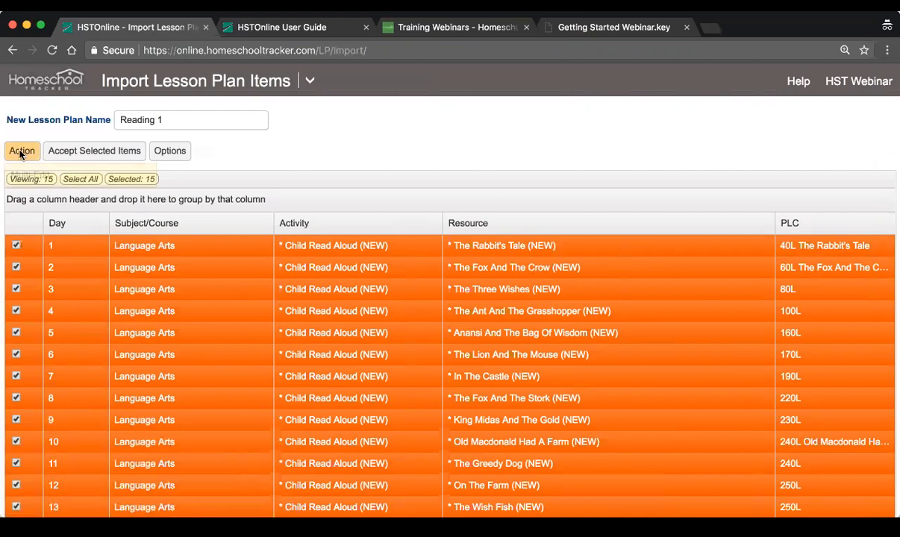
left_click(71, 174)
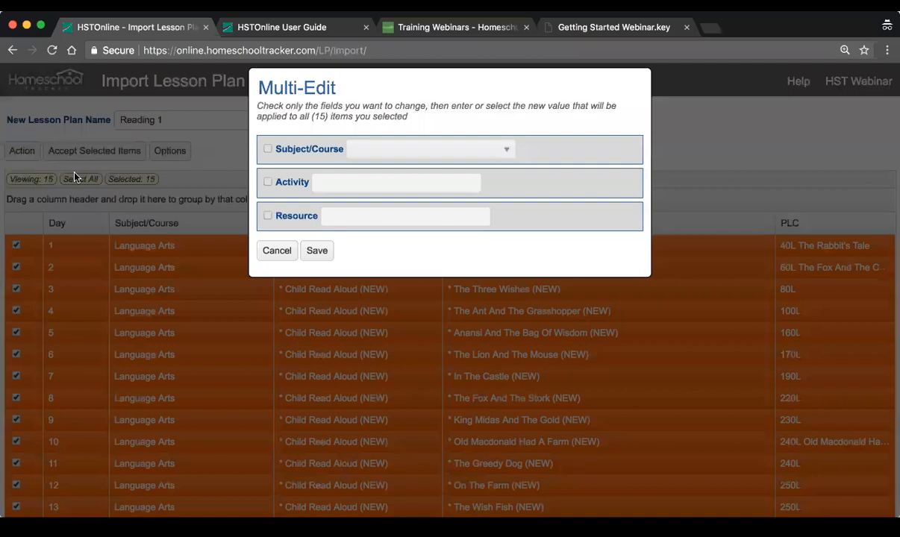
left_click(299, 148)
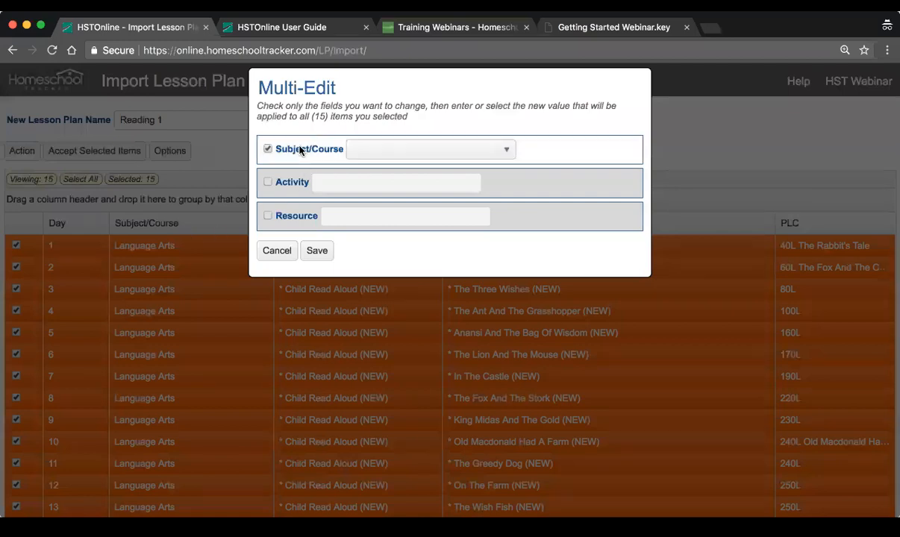
left_click(429, 150)
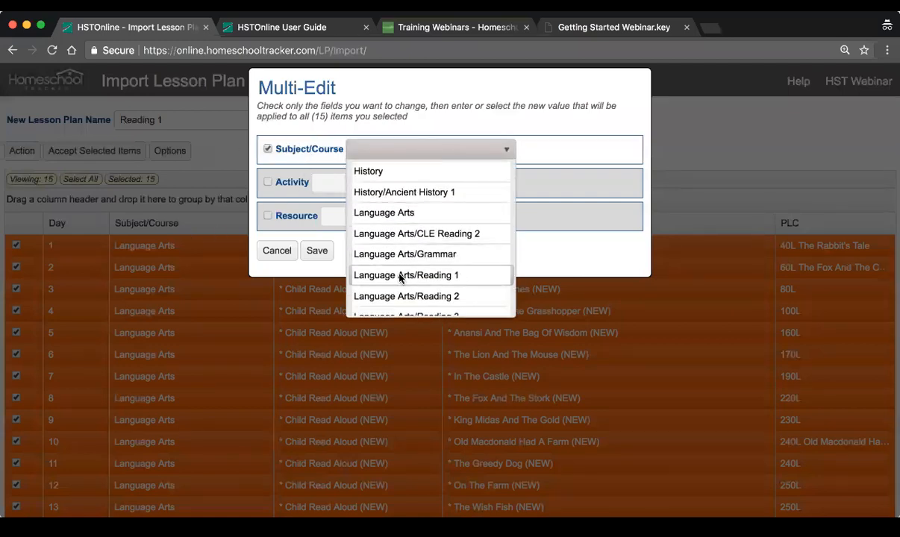
left_click(447, 276)
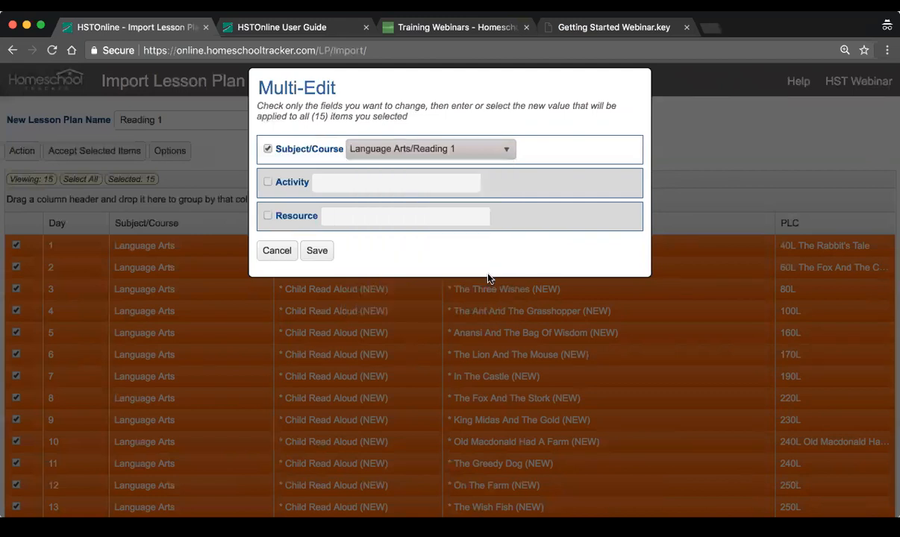
left_click(317, 254)
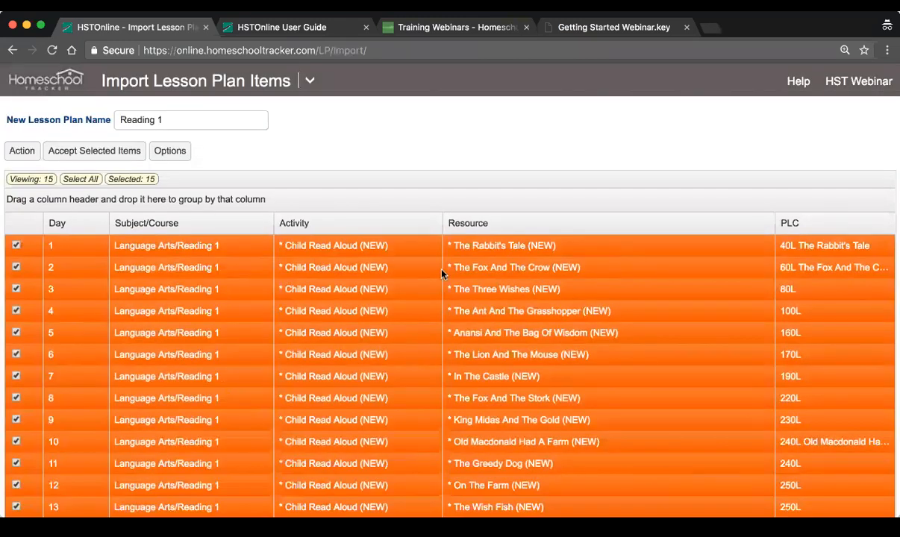
- Accept the selected items to import them into the Reading 1 lesson plan
scroll(457, 263, "down", 2)
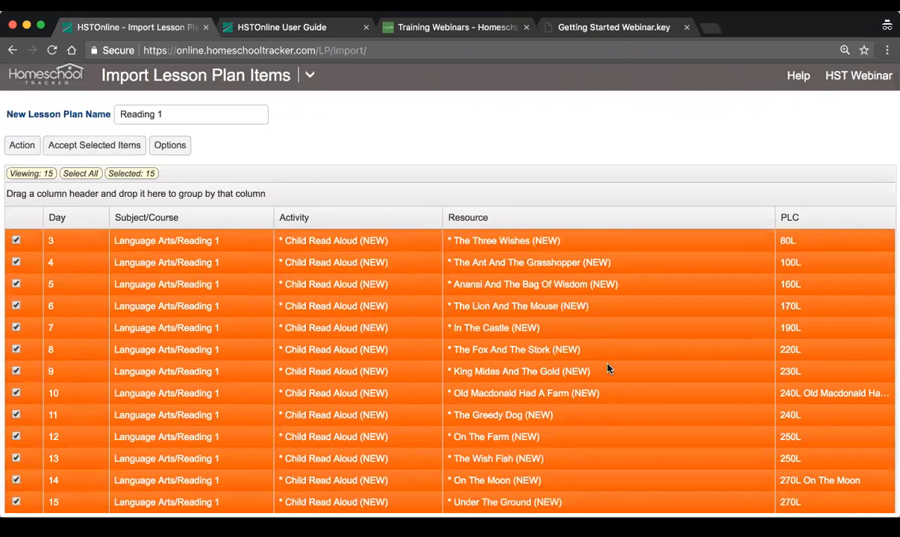
scroll(607, 368, "up", 2)
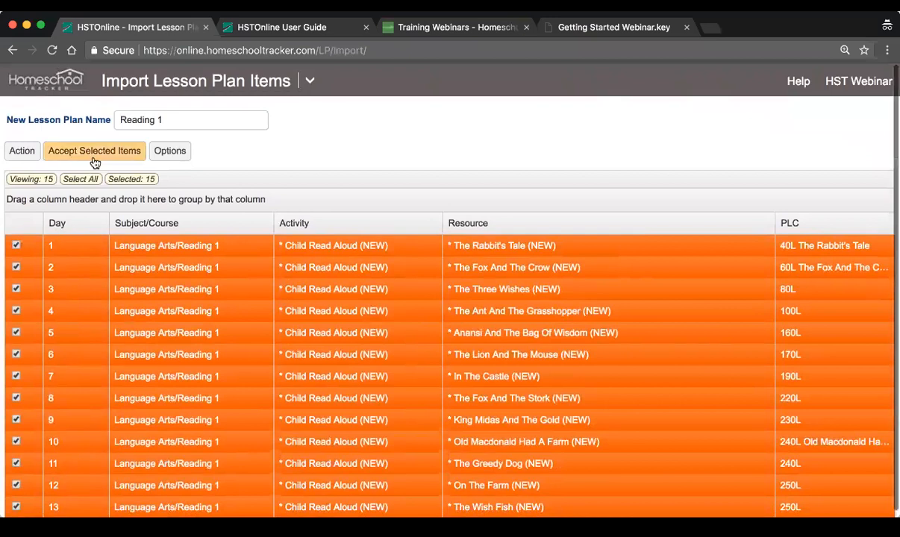
left_click(86, 152)
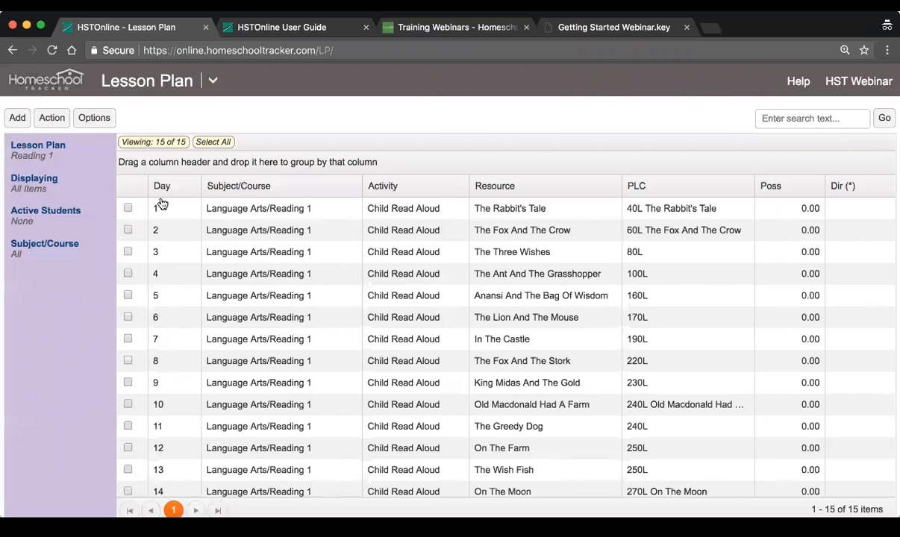
- Select the items for days 1 through 5 in the Reading 1 lesson plan
scroll(310, 272, "down", 2)
scroll(309, 275, "up", 2)
left_click(232, 208)
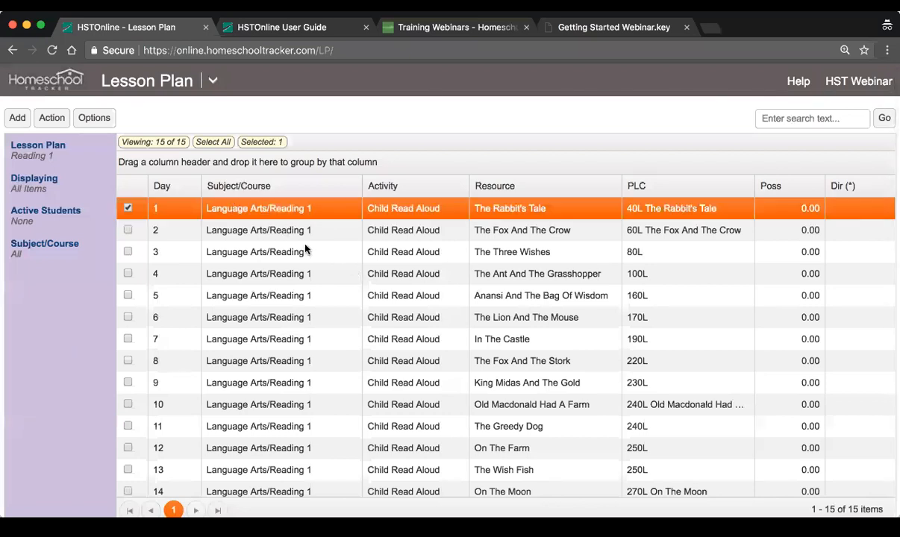
left_click(261, 227)
left_click(281, 271)
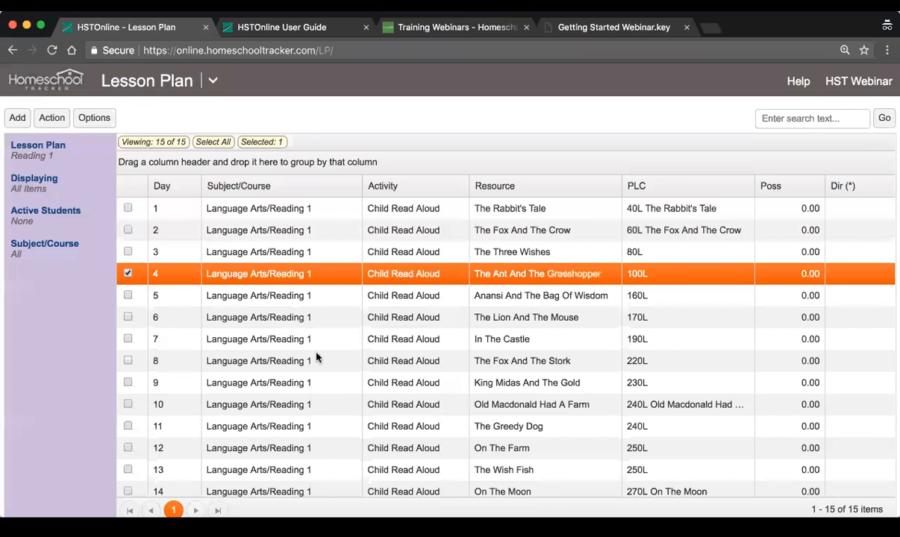
scroll(316, 357, "down", 1)
scroll(316, 357, "up", 1)
left_click(128, 208)
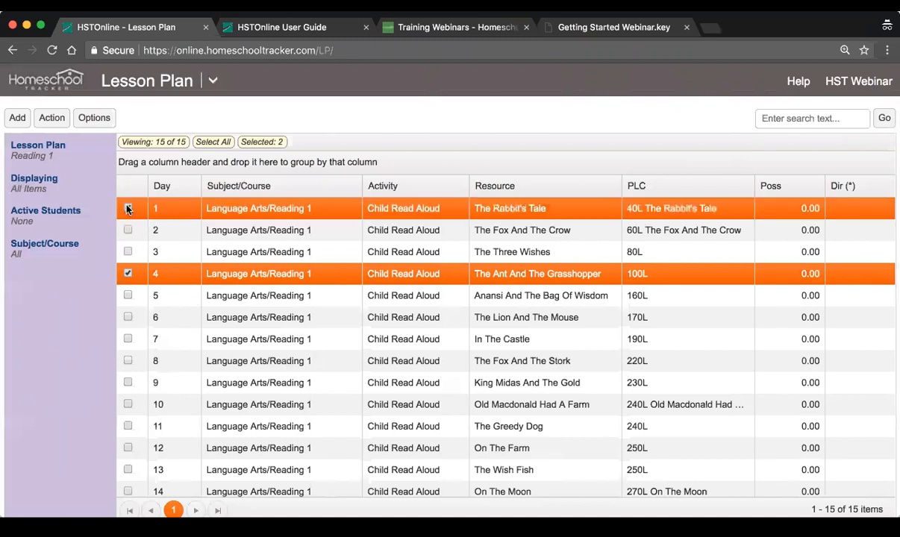
left_click(128, 230)
left_click(128, 252)
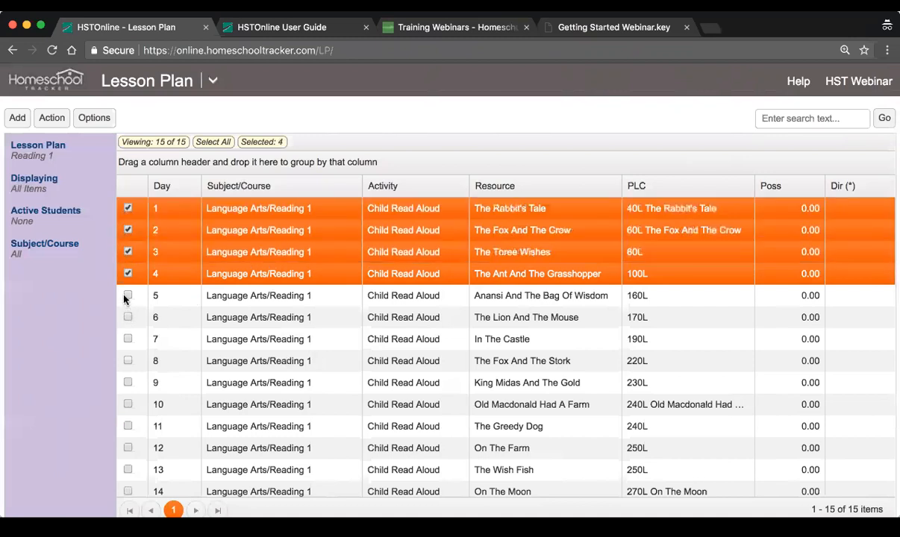
left_click(127, 297)
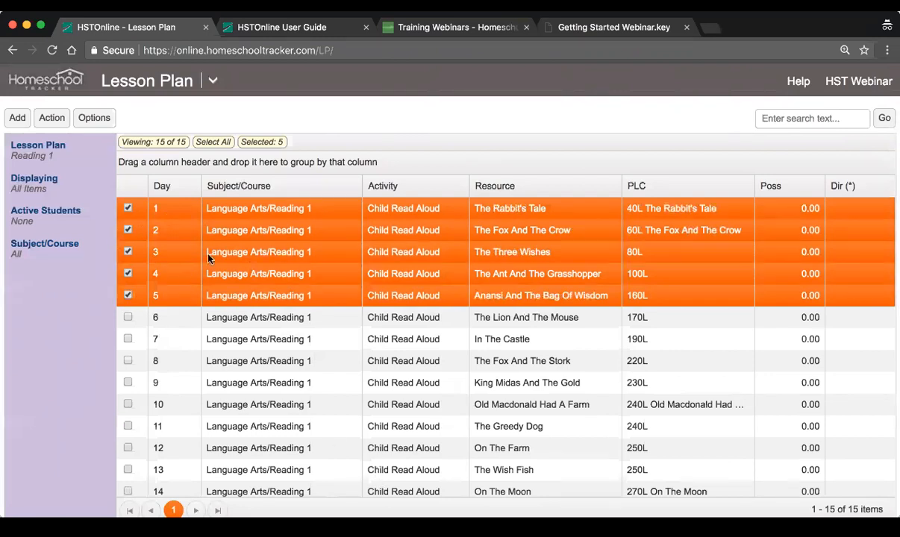
- Open the Scheduler for the selected lessons, choose the first listed student and continue to the day and date options
left_click(51, 117)
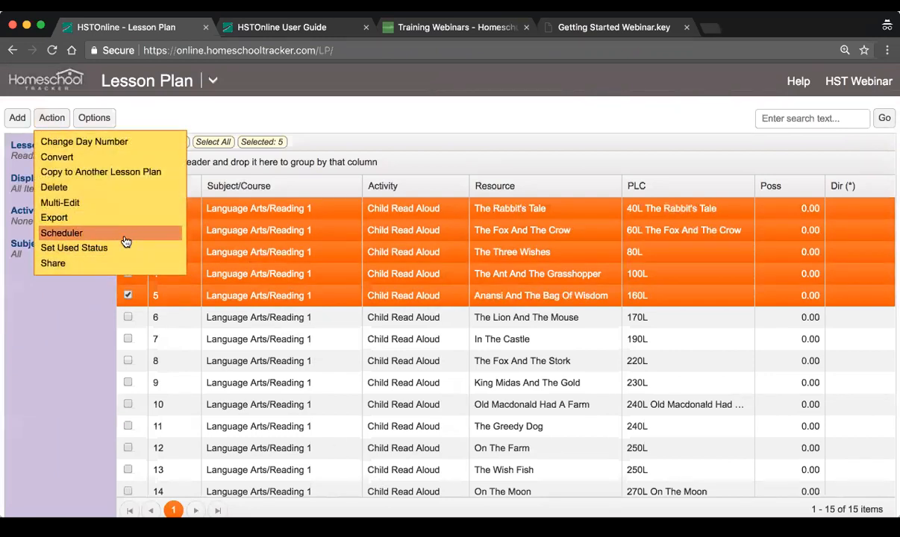
left_click(125, 241)
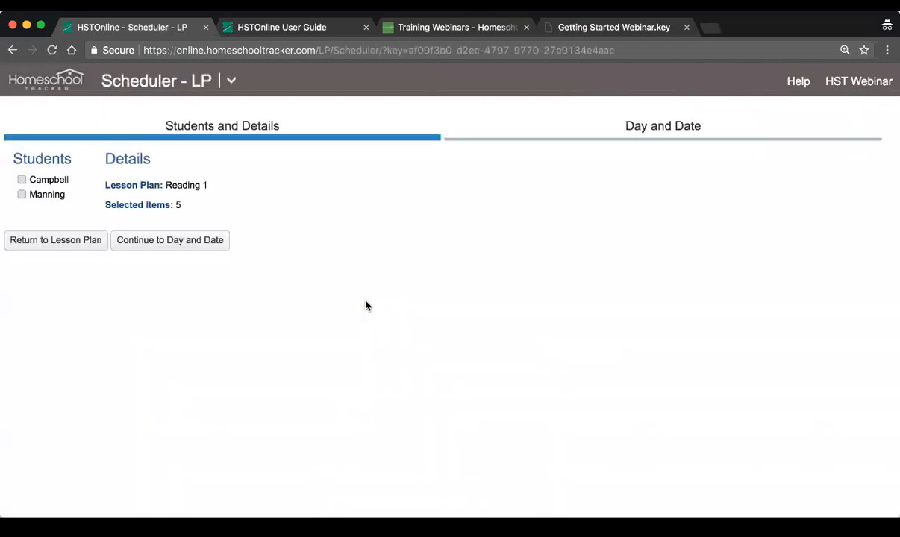
left_click(57, 183)
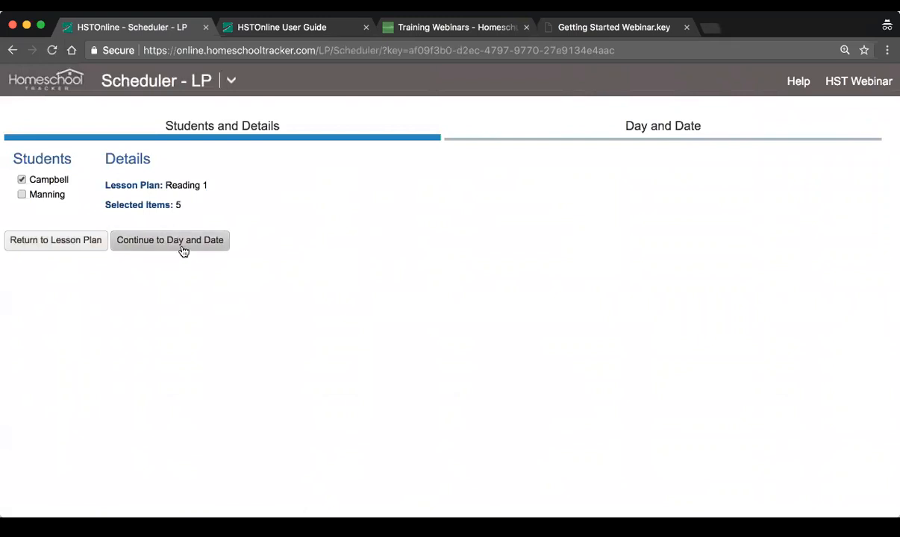
left_click(213, 247)
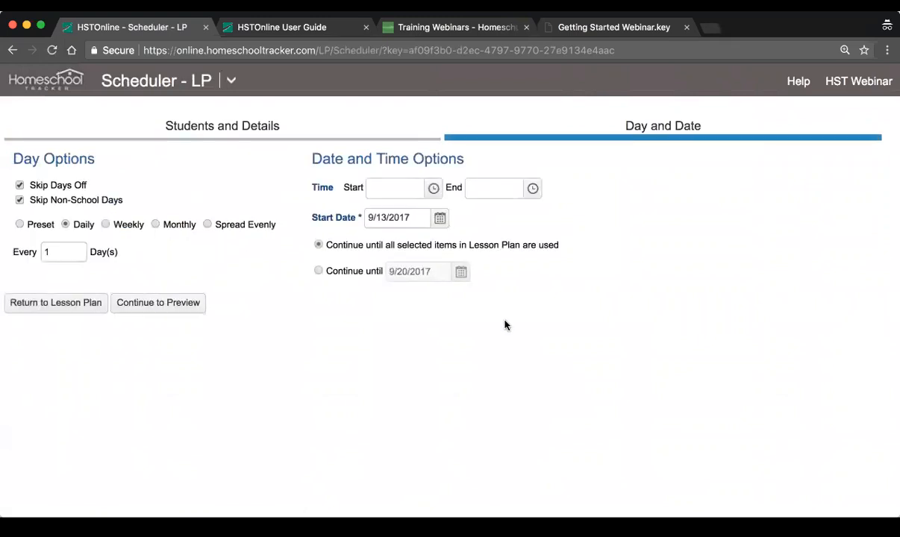
- Schedule the lessons daily from 10:00 AM to 12:00 PM, starting 9/11/2017 and continuing until all selected items are used
left_click(65, 225)
left_click(433, 188)
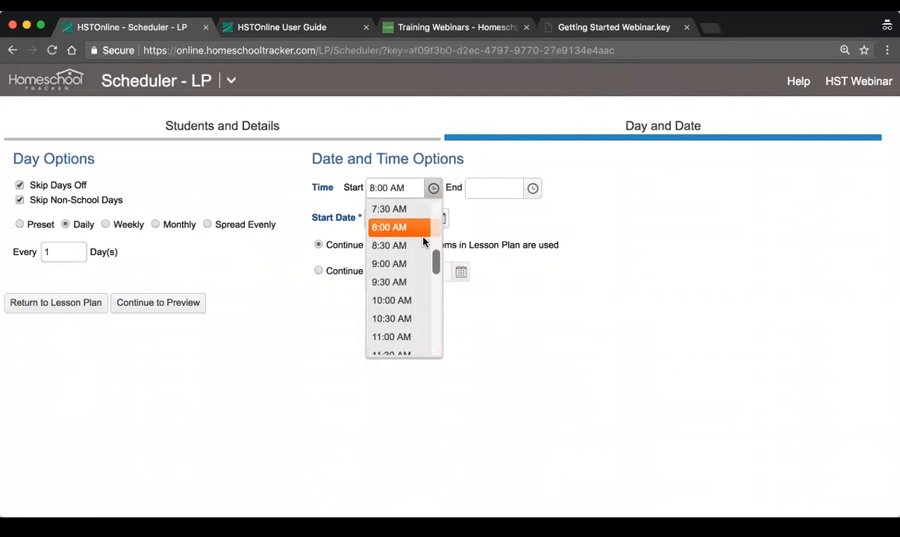
left_click(391, 300)
left_click(532, 188)
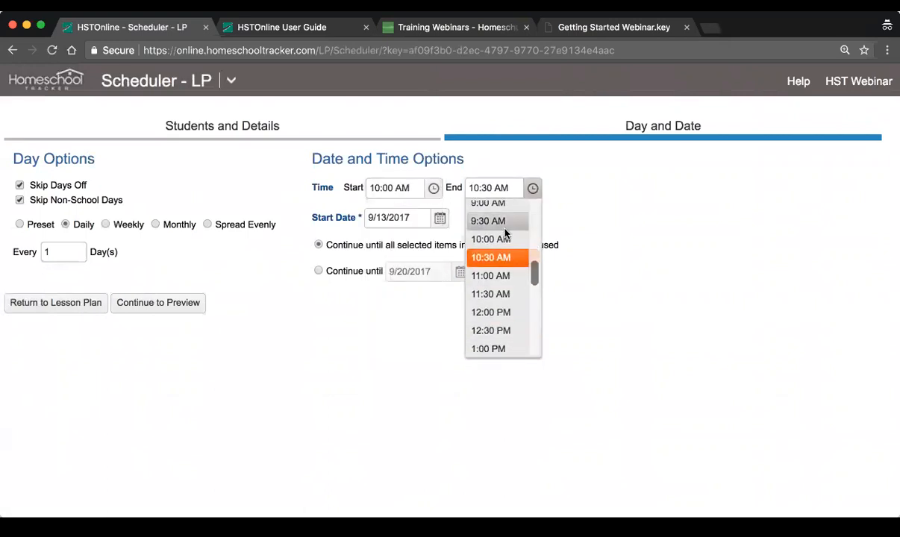
left_click(486, 312)
left_click(445, 223)
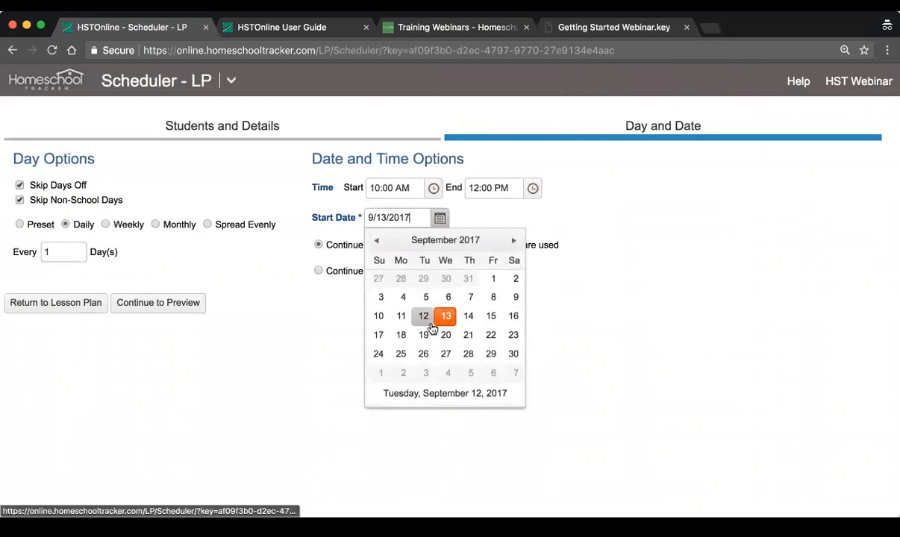
left_click(401, 315)
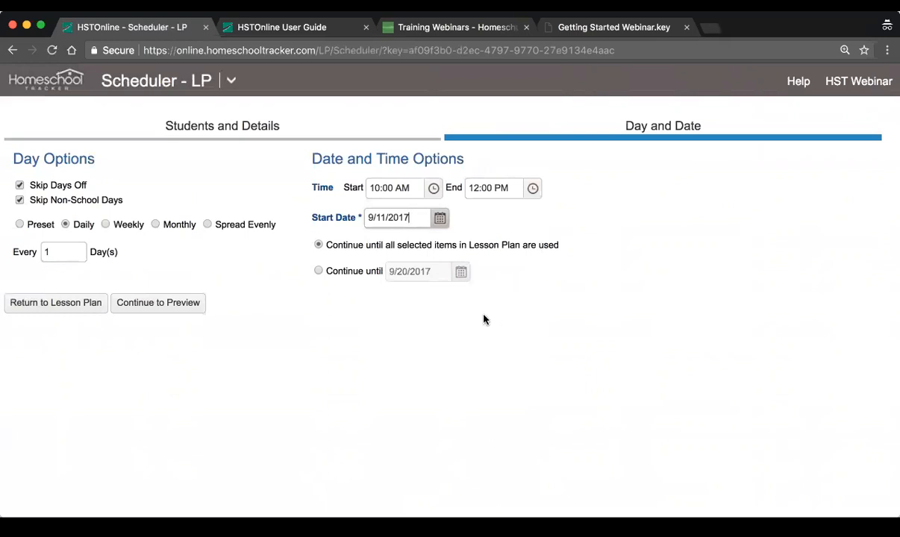
left_click(337, 248)
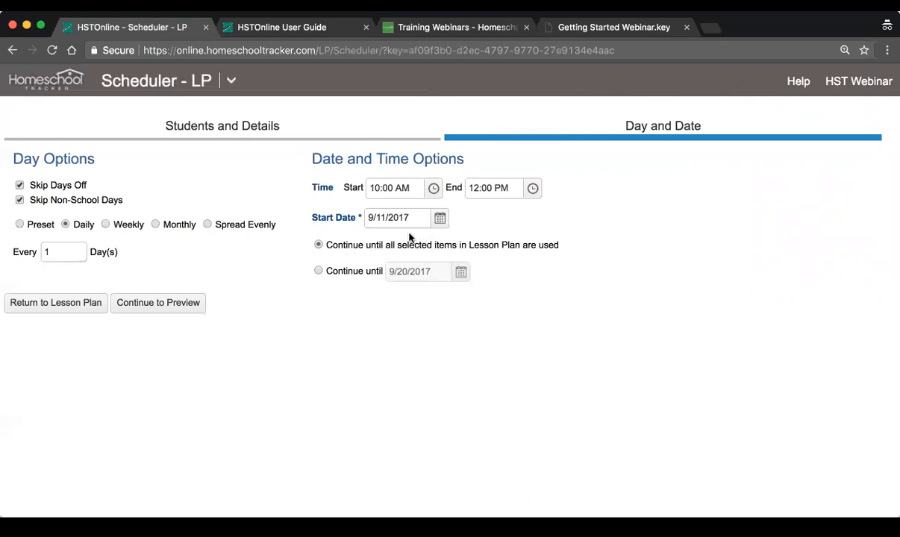
- Preview the generated schedule, select all its entries and accept them
left_click(166, 303)
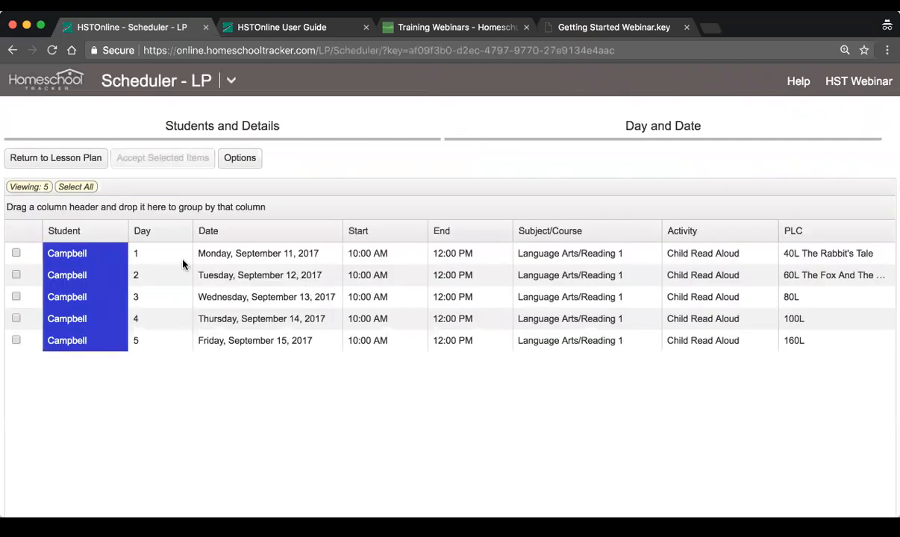
left_click(138, 256)
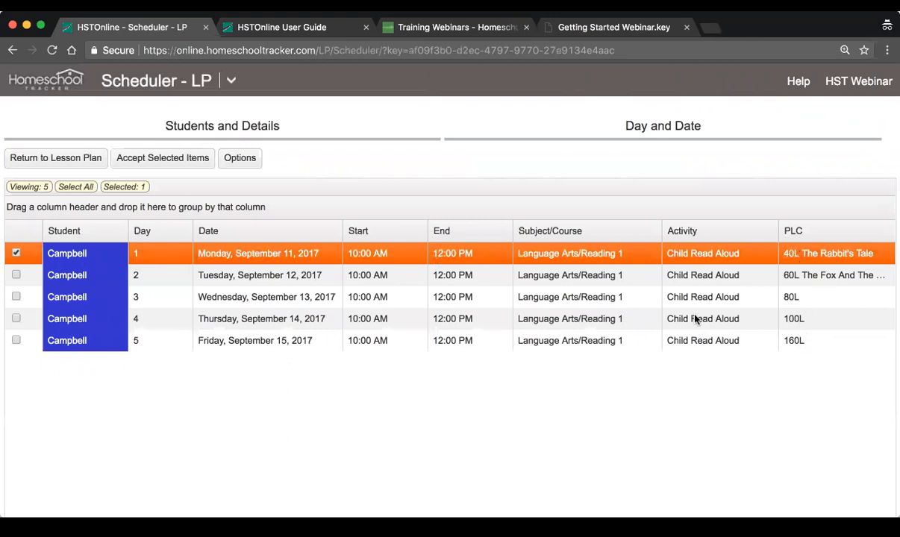
left_click(273, 276)
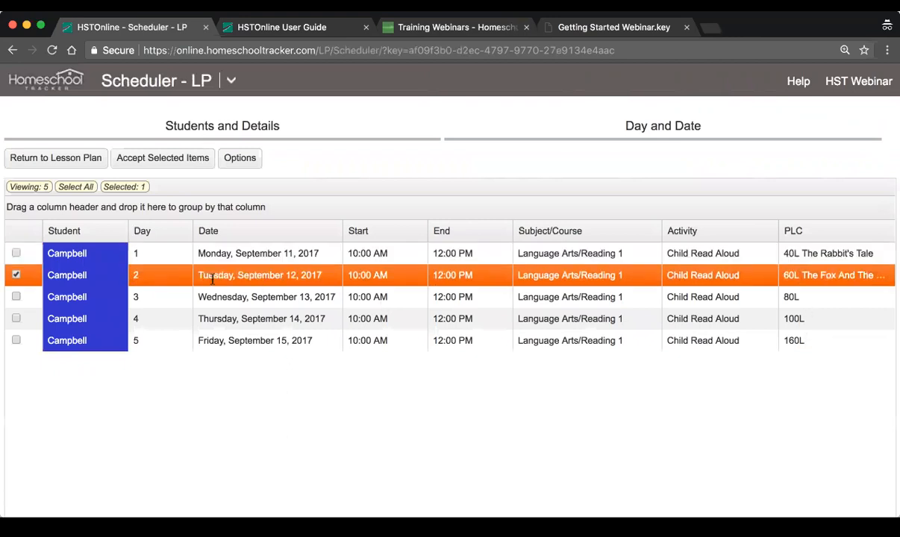
left_click(260, 298)
left_click(82, 191)
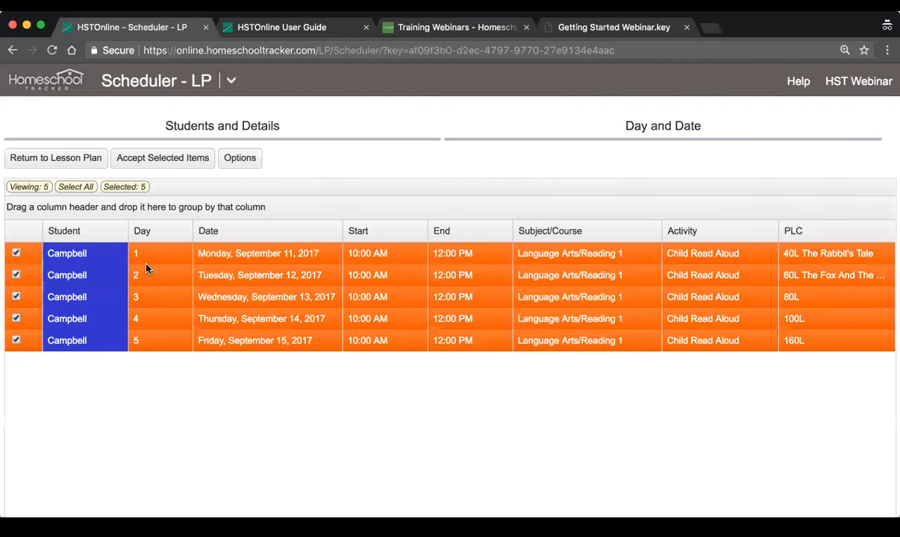
left_click(159, 165)
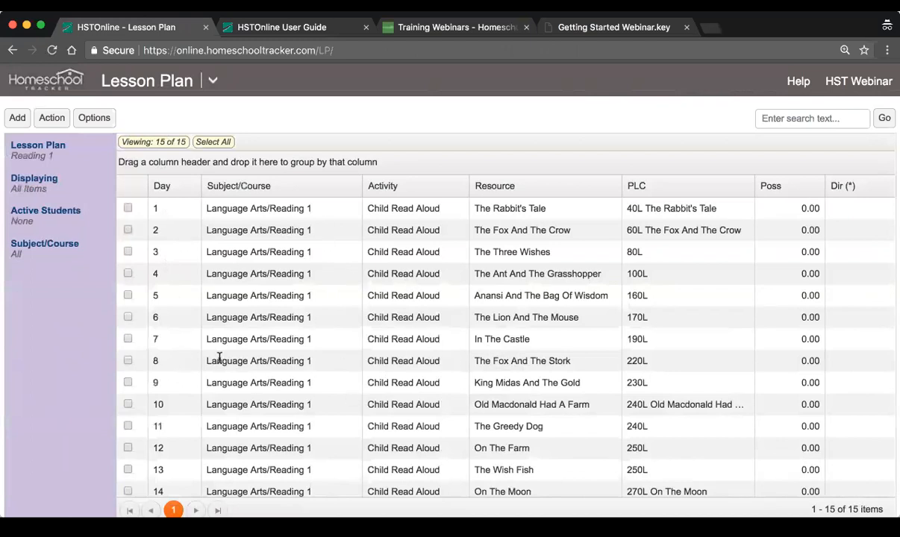
- Open the Agenda in Calendar View to check the scheduled reading lessons
scroll(224, 358, "down", 2)
scroll(367, 366, "up", 2)
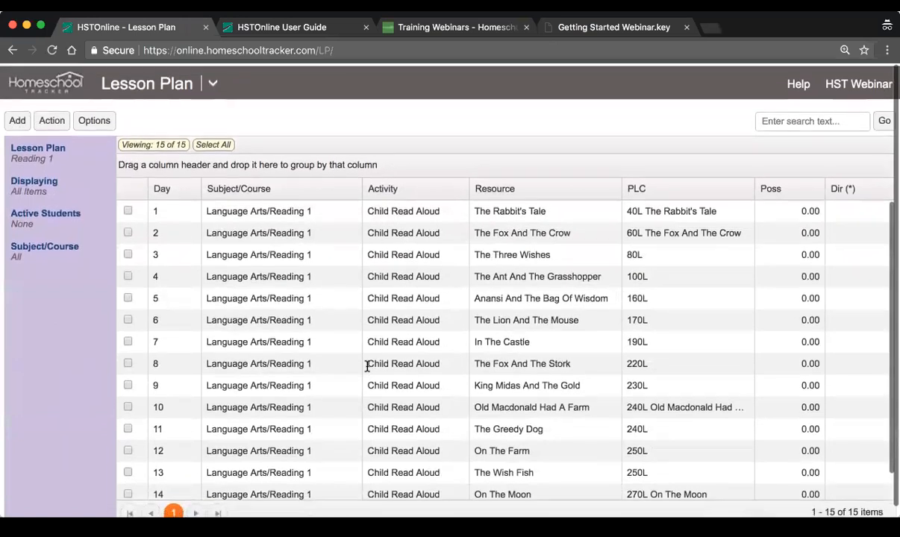
left_click(212, 80)
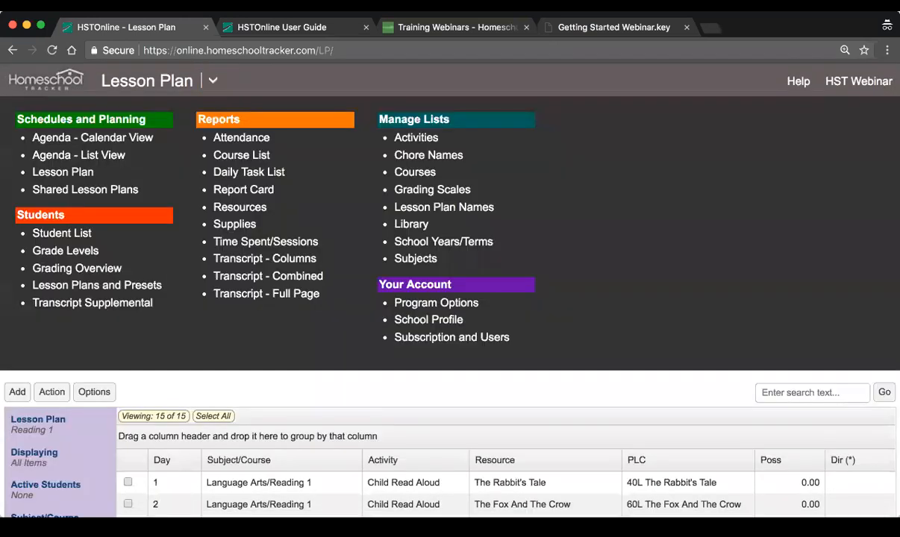
left_click(65, 138)
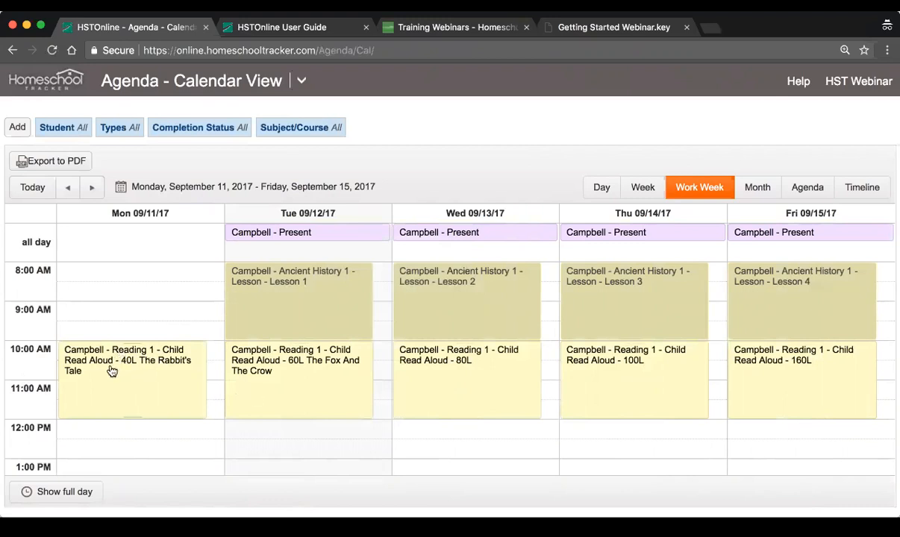
- Open Monday's 40L The Rabbit's Tale assignment to review its details, and close it without saving changes
left_click(146, 387)
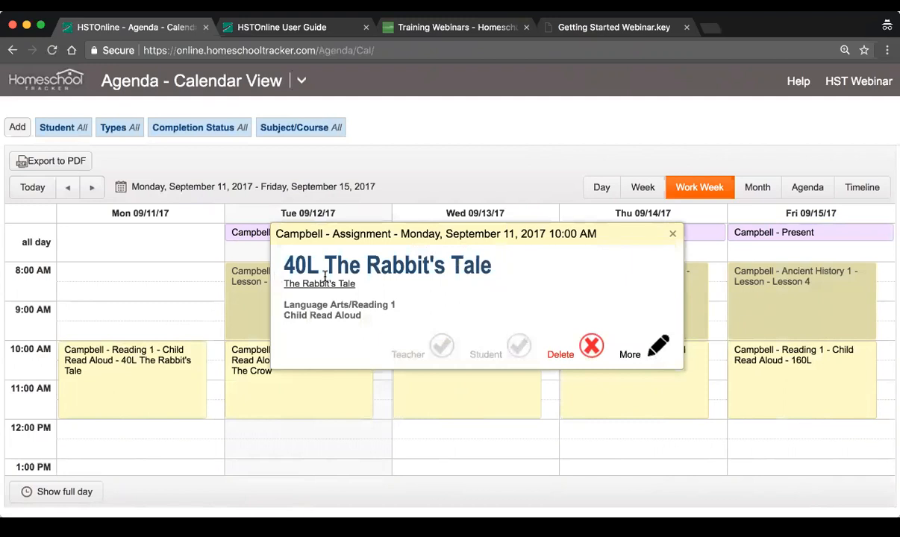
left_click(657, 348)
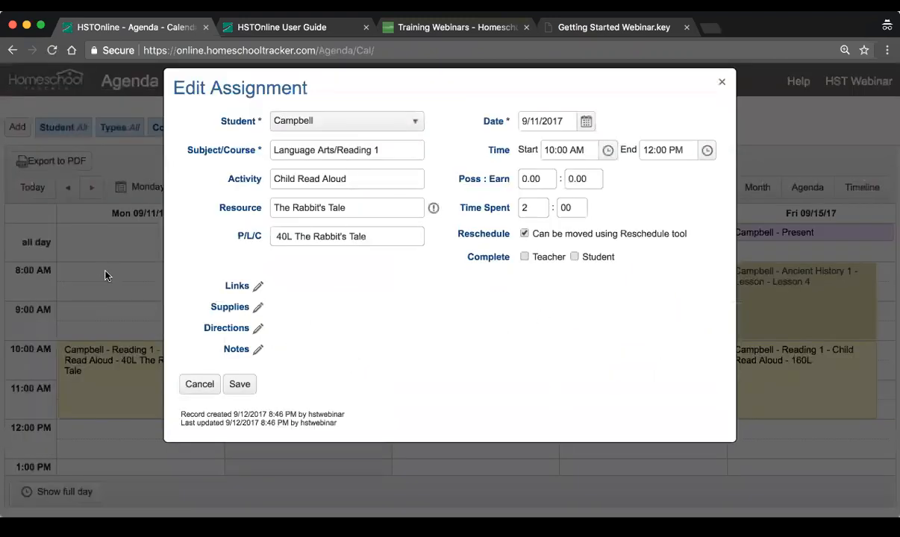
left_click(198, 385)
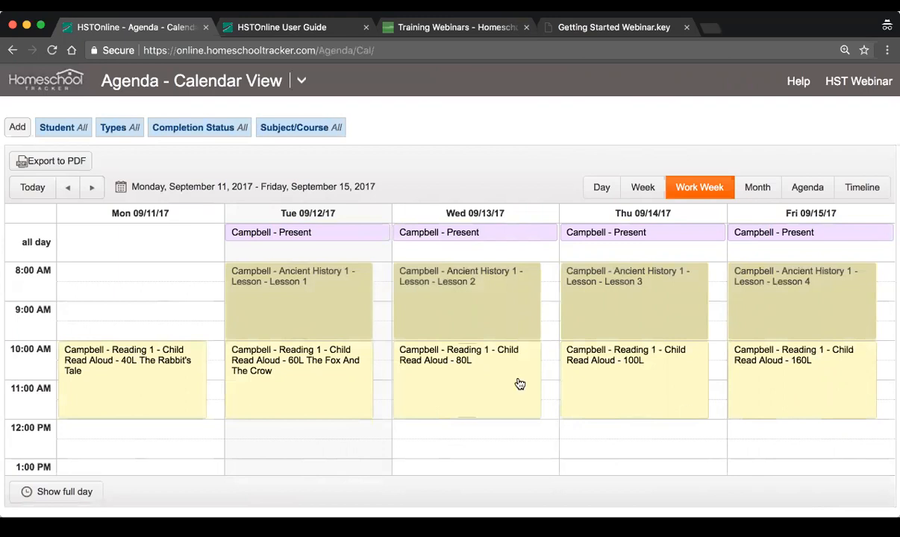
scroll(518, 382, "down", 3)
scroll(518, 382, "up", 3)
- Open the student's Lesson Plans and Presets and mark the Reading 1 lesson plan as active
left_click(298, 88)
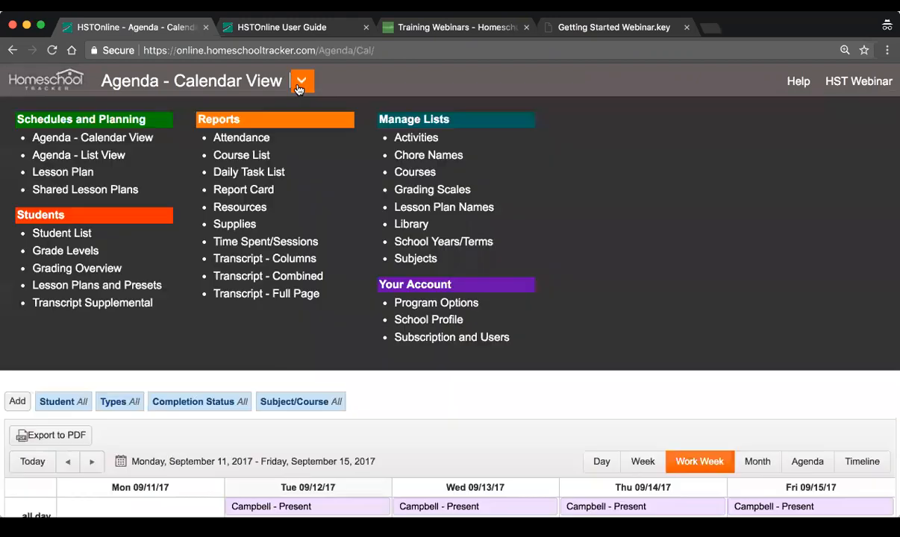
left_click(74, 290)
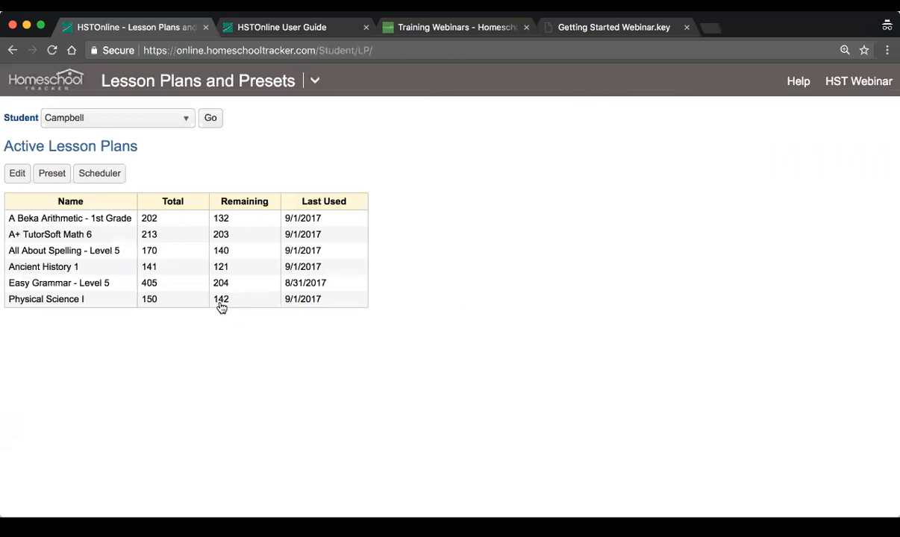
left_click(11, 179)
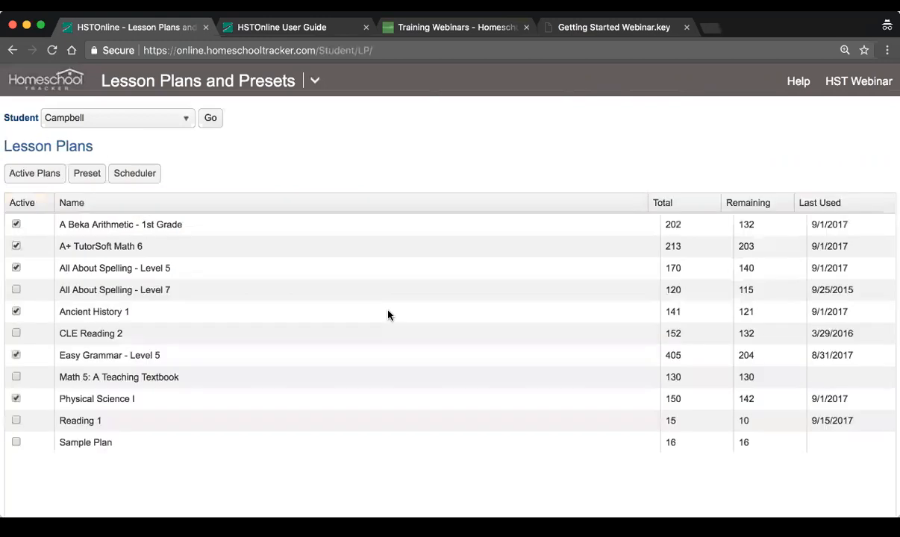
left_click(16, 420)
- Open the student's weekly preset and examine which subjects occupy each day and time slot
left_click(87, 179)
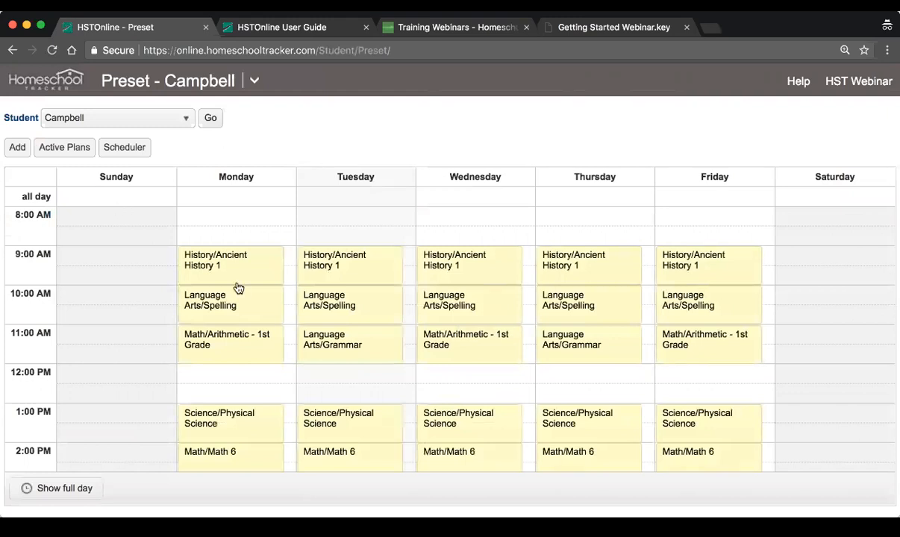
scroll(325, 310, "down", 3)
scroll(325, 310, "up", 2)
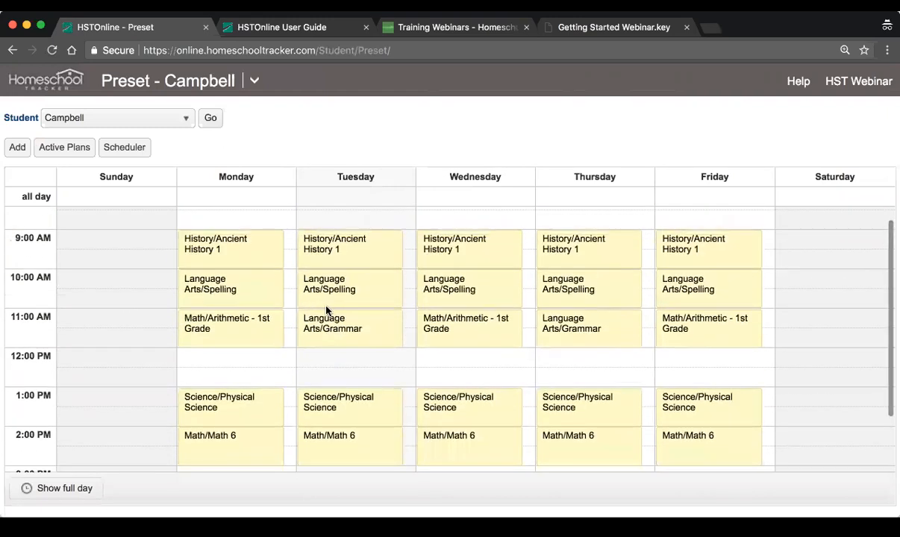
scroll(708, 352, "down", 2)
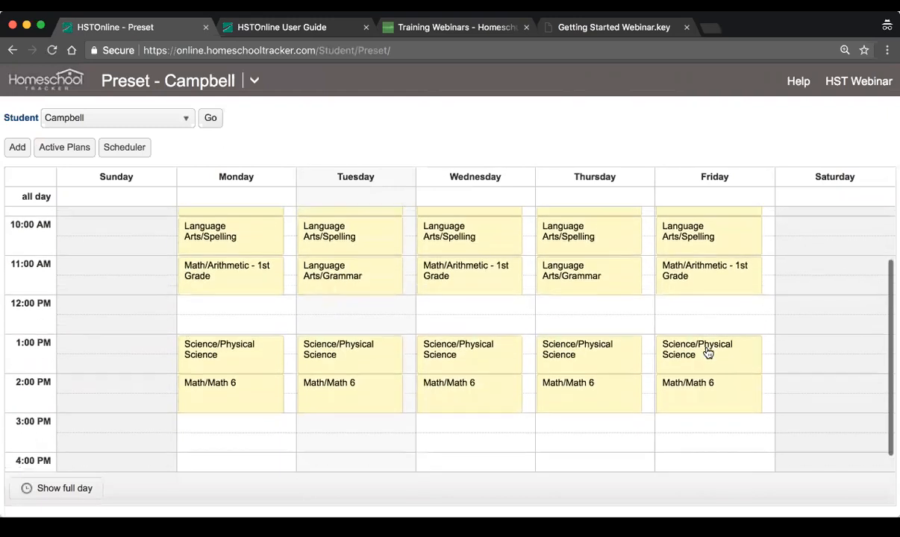
scroll(708, 352, "up", 1)
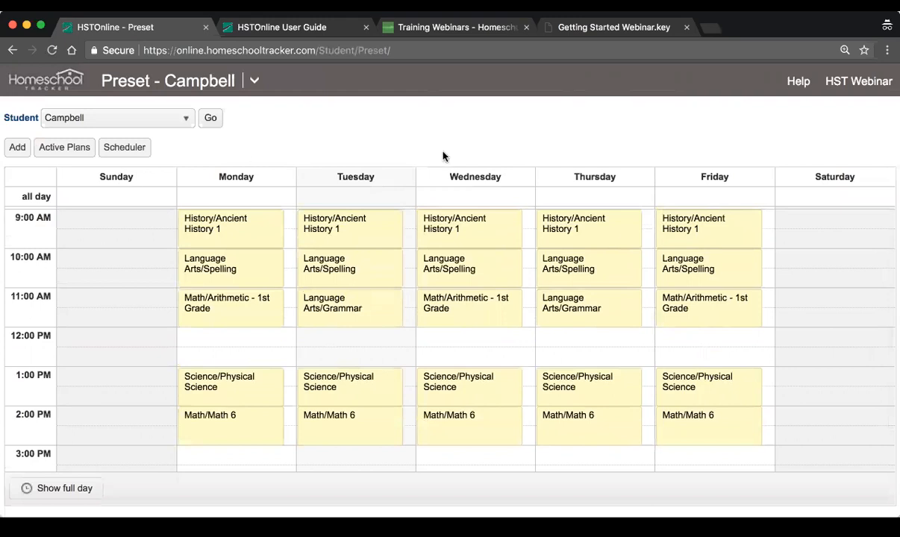
scroll(605, 216, "up", 1)
scroll(603, 216, "down", 1)
scroll(603, 215, "up", 1)
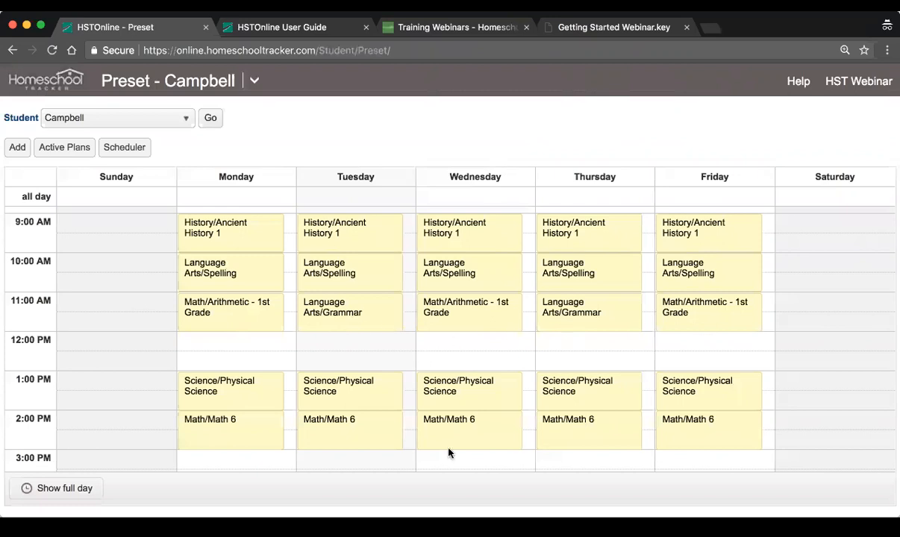
scroll(365, 418, "down", 3)
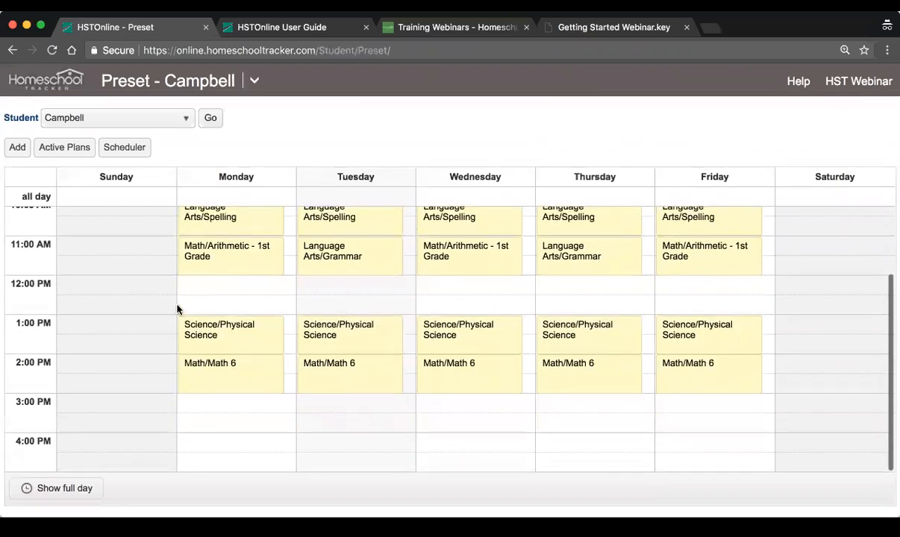
- Start a new preset with Language Arts/Reading 1 as its subject/course
left_click(17, 148)
left_click(367, 112)
type("rts/Read")
left_click(362, 134)
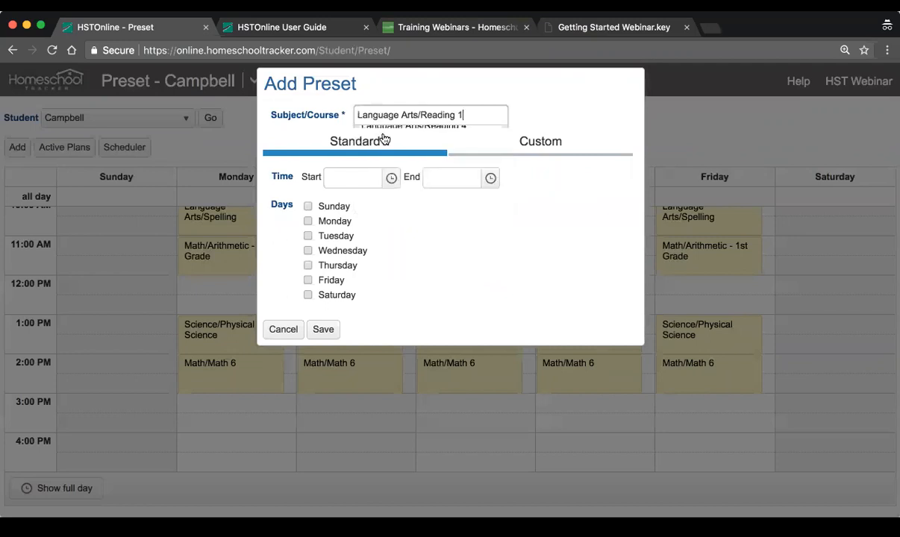
- Set the Reading 1 preset's time to start at 3:00 PM and end at 4:00 PM
left_click(391, 178)
scroll(356, 276, "down", 3)
scroll(358, 282, "up", 1)
scroll(358, 282, "down", 5)
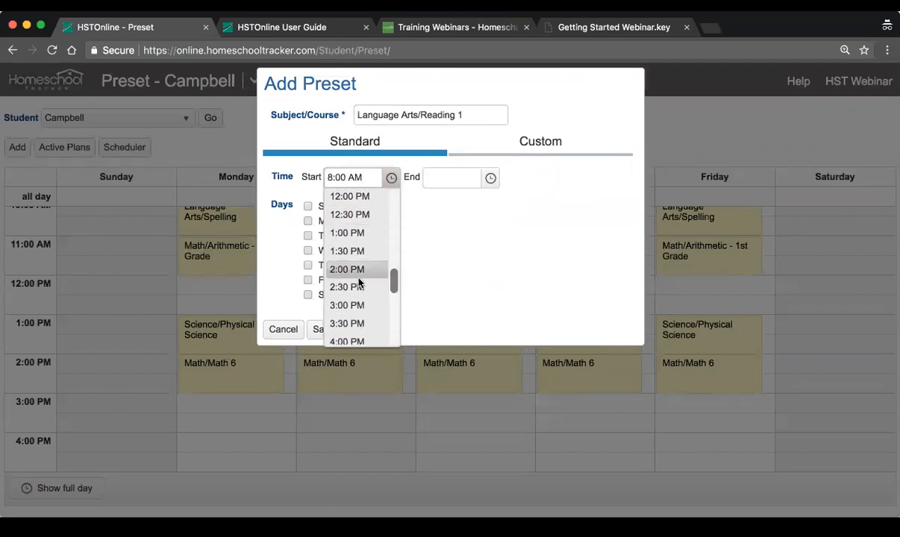
left_click(347, 305)
left_click(491, 178)
left_click(492, 181)
left_click(491, 178)
scroll(458, 231, "down", 1)
left_click(458, 306)
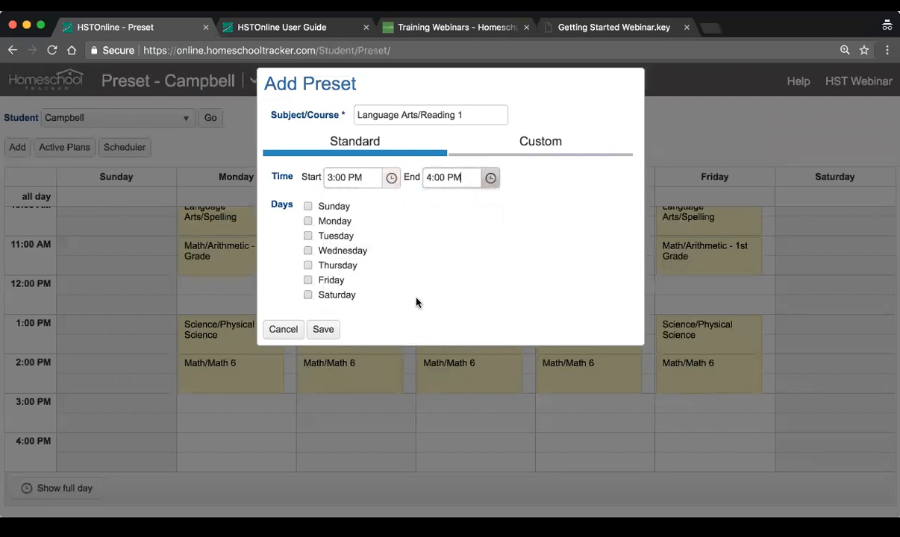
- Assign the Reading 1 preset to Monday through Friday and save it
left_click(342, 221)
left_click(335, 236)
left_click(336, 250)
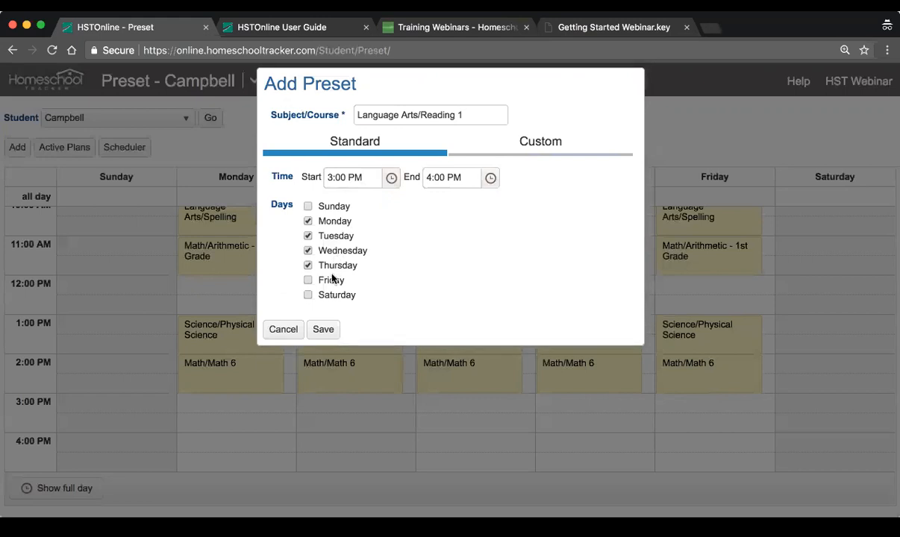
left_click(332, 280)
left_click(323, 329)
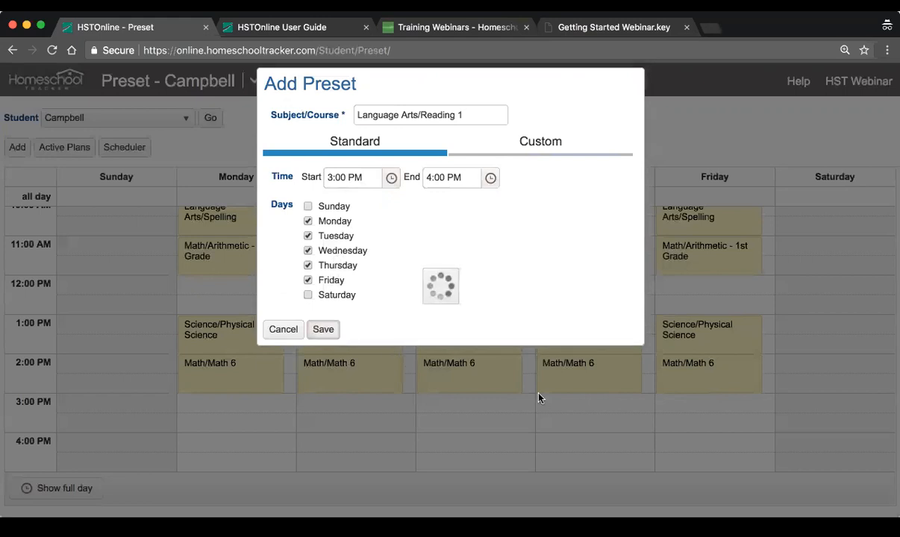
scroll(423, 338, "up", 1)
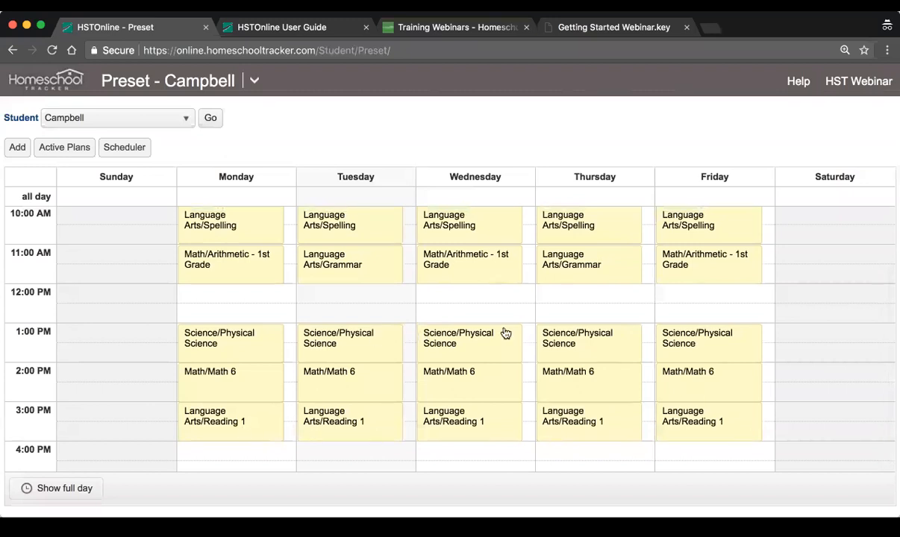
- Open the student Scheduler with all active lesson plans selected and choose Preset as the day option
left_click(135, 153)
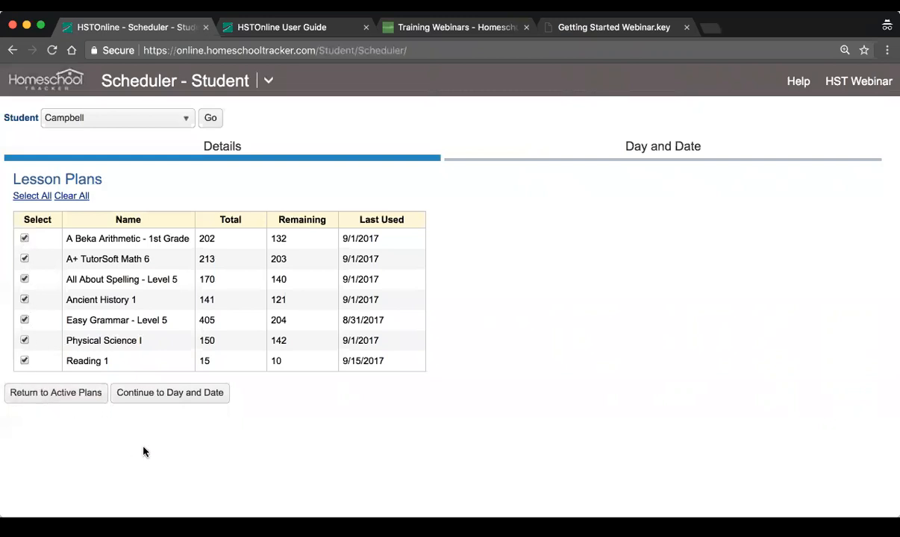
left_click(174, 402)
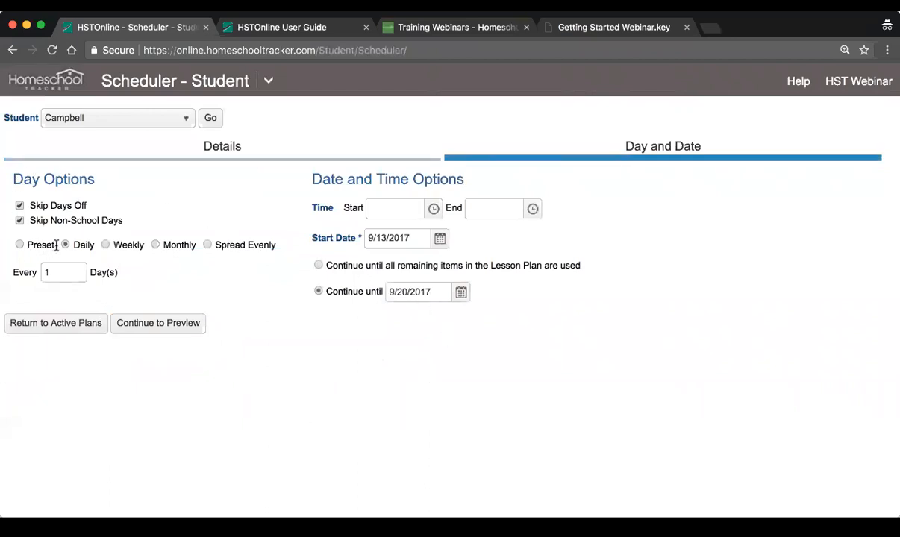
left_click(106, 245)
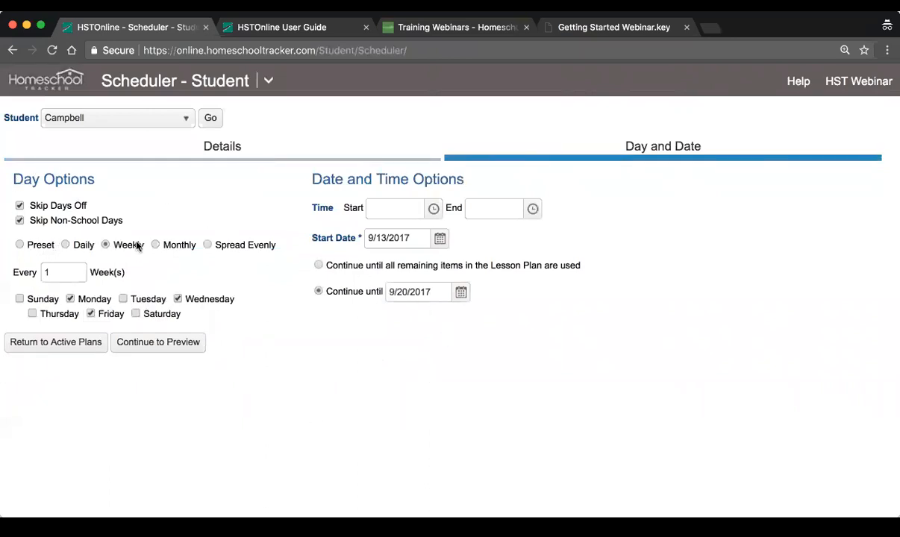
left_click(156, 246)
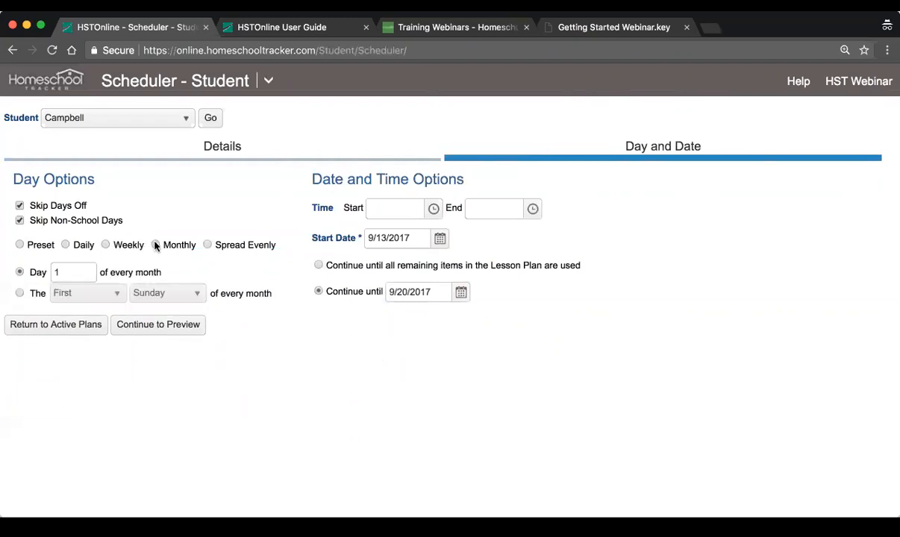
left_click(19, 246)
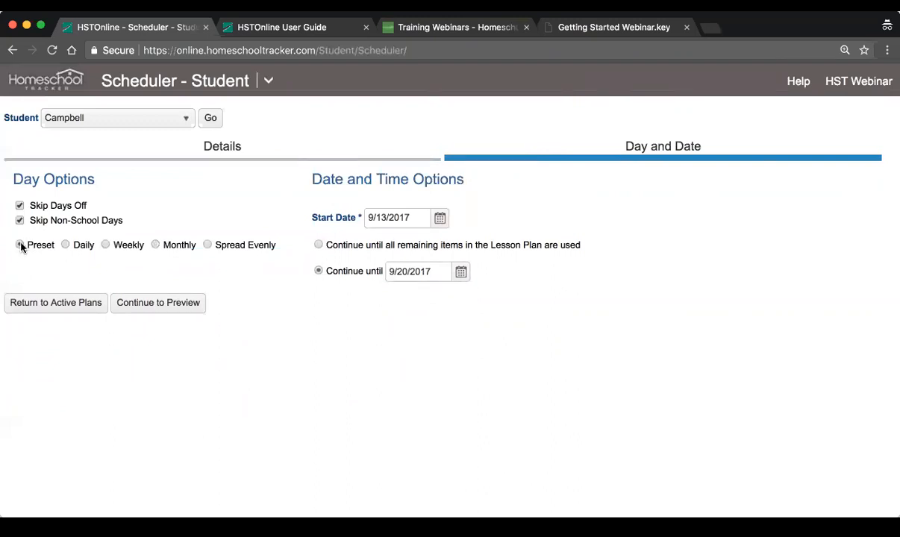
- Set the schedule to start 9/18/2017 and continue until 9/22/2017, and generate its preview
left_click(440, 218)
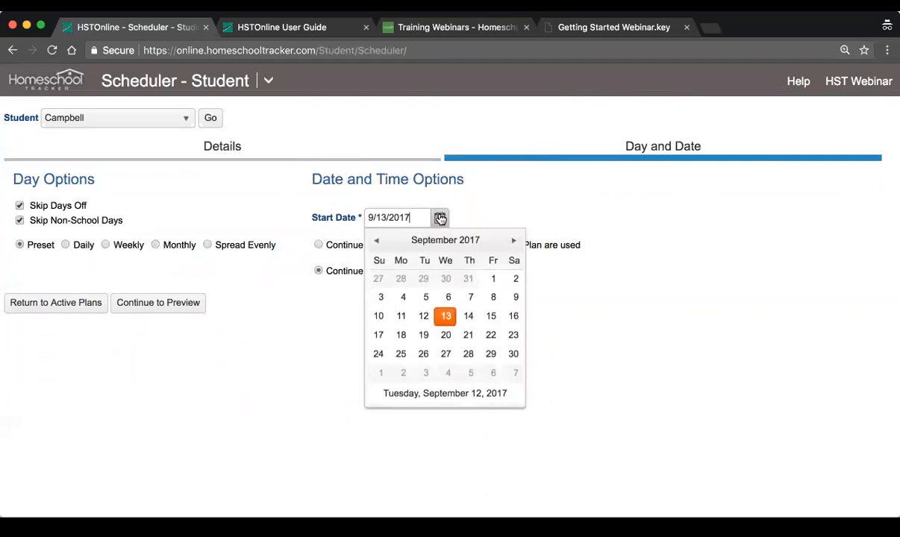
left_click(401, 335)
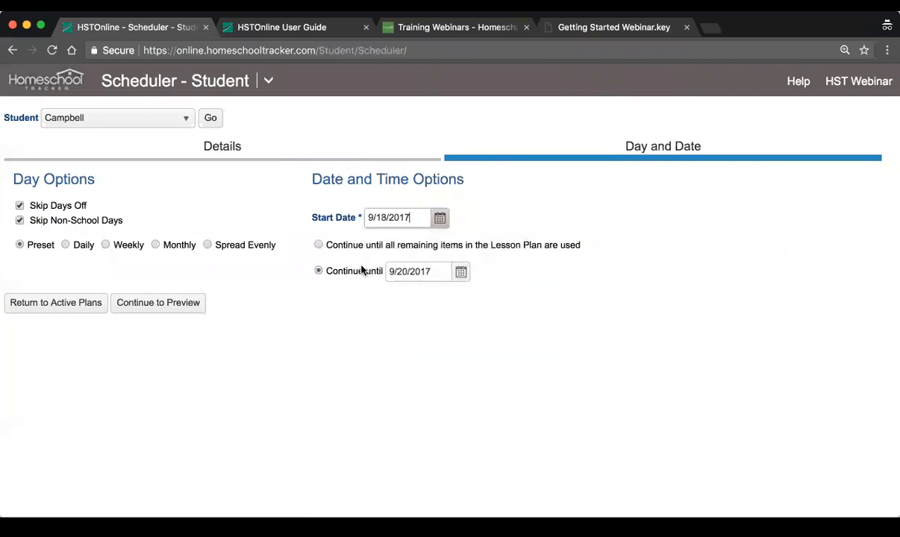
left_click(319, 272)
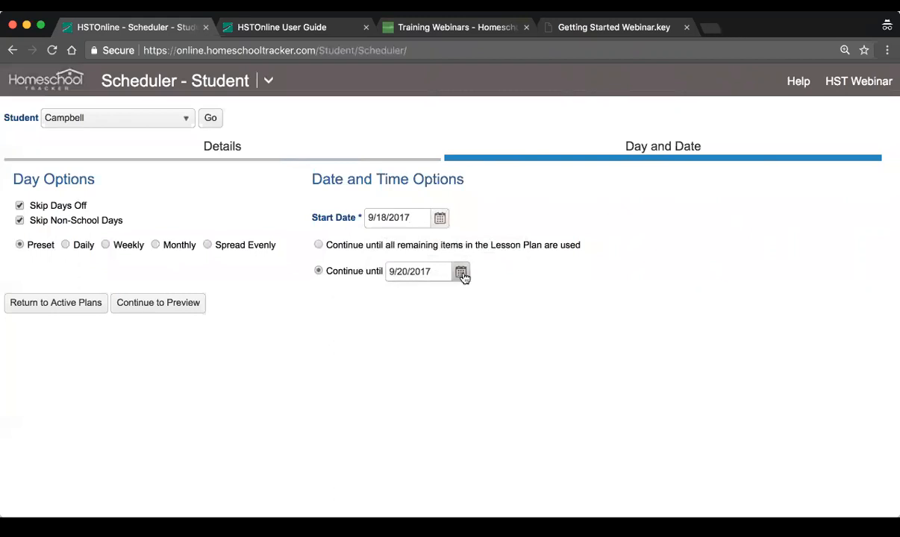
left_click(461, 272)
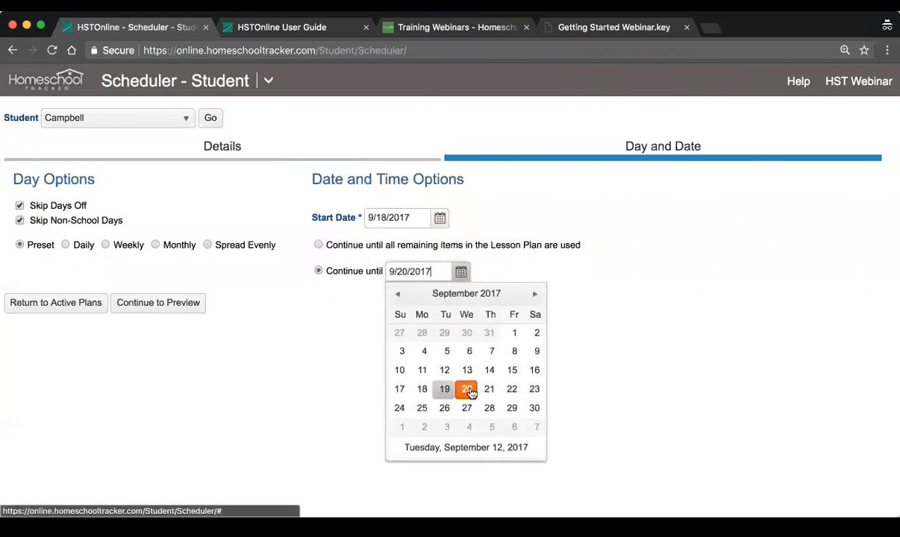
left_click(511, 389)
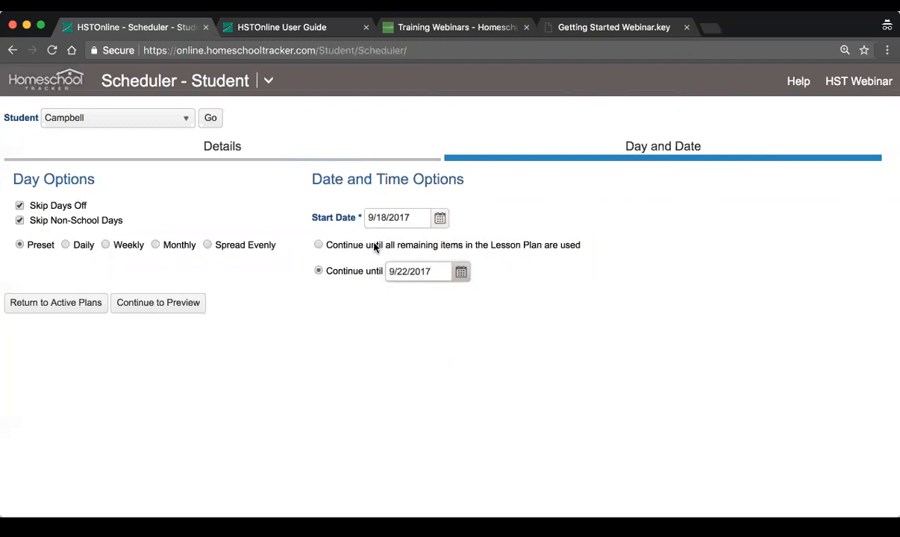
left_click(161, 305)
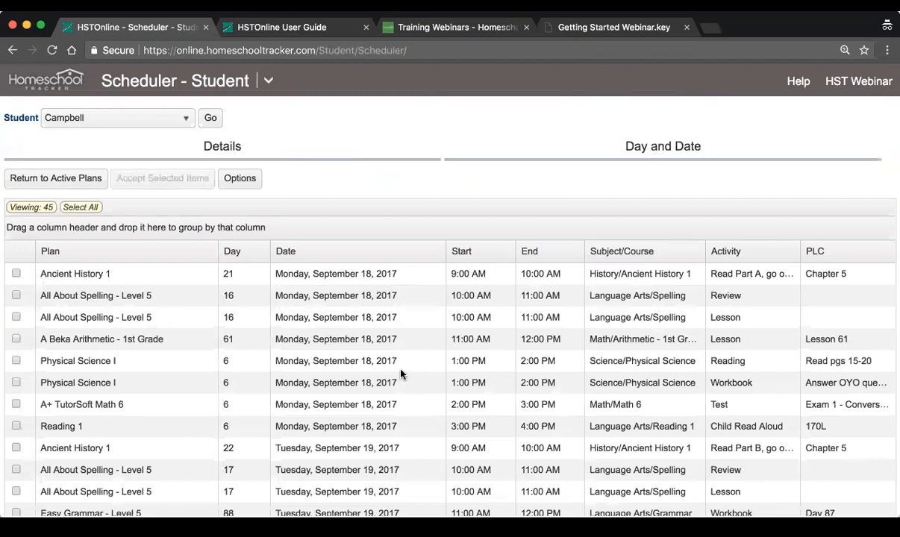
- Examine the previewed assignments by date, time and subject, highlighting the Ancient History 1 and All About Spelling entries for September 18
scroll(401, 373, "down", 1)
scroll(400, 373, "up", 1)
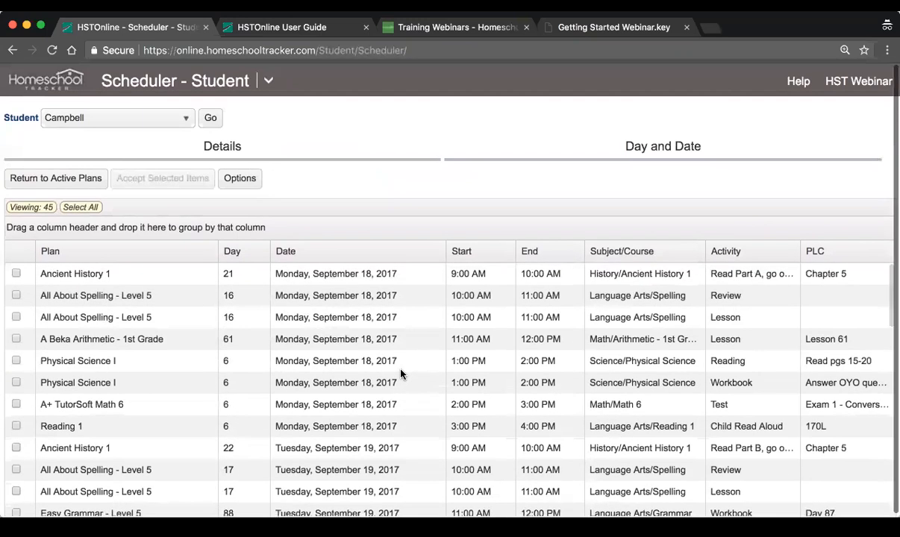
scroll(401, 391, "down", 2)
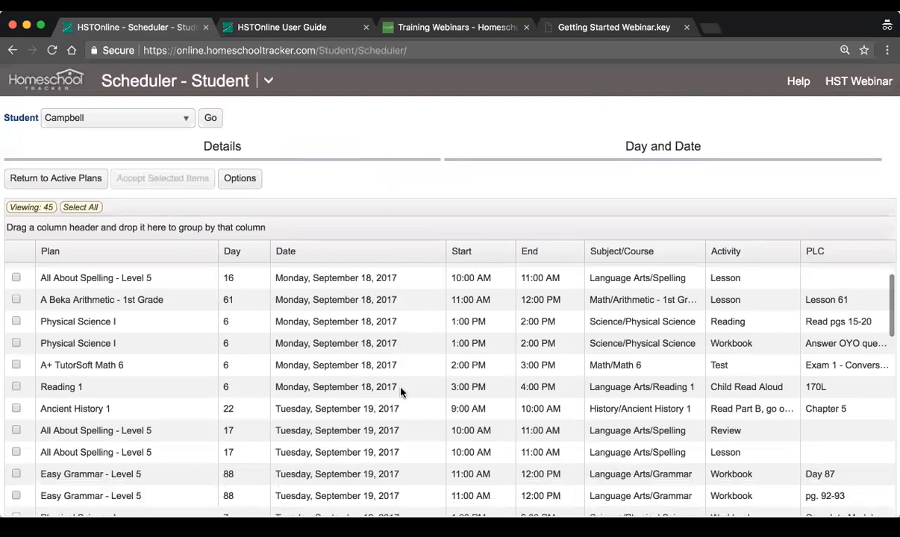
scroll(400, 391, "down", 5)
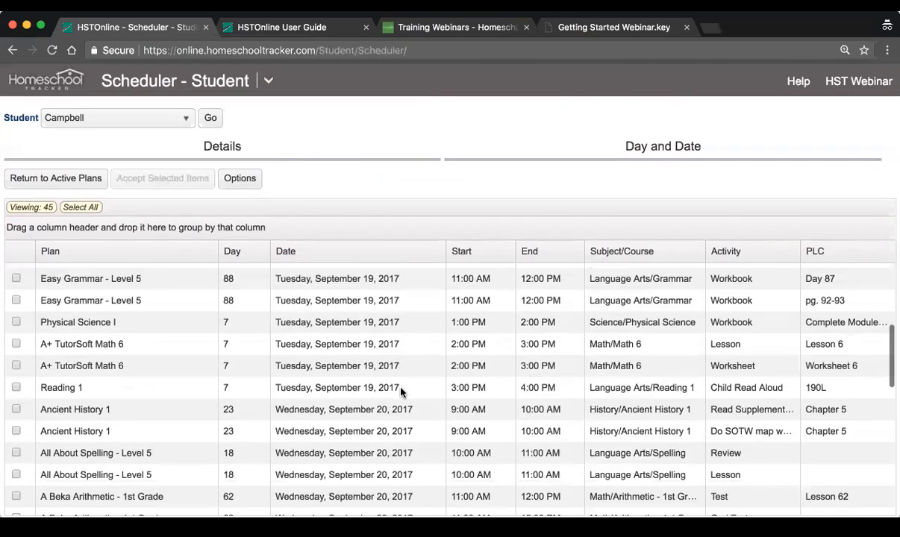
scroll(401, 392, "up", 9)
left_click(199, 281)
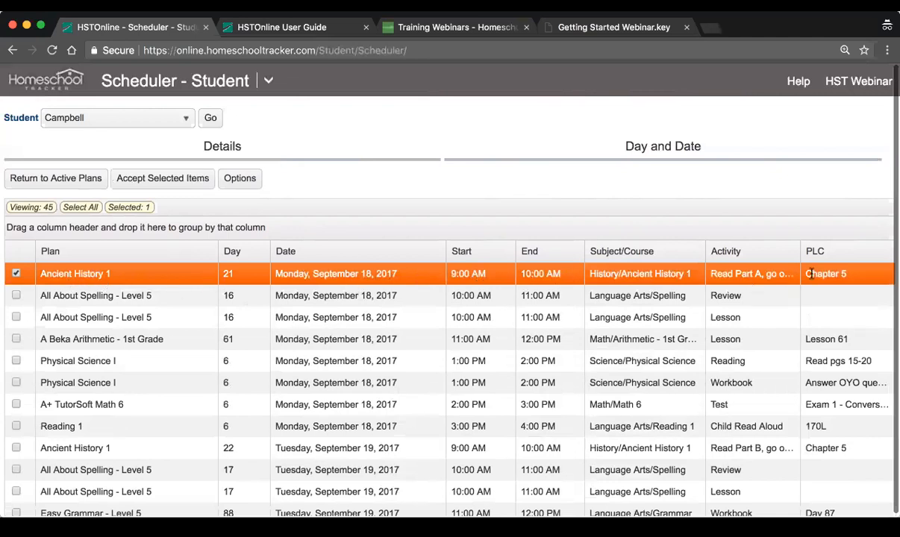
left_click(752, 296)
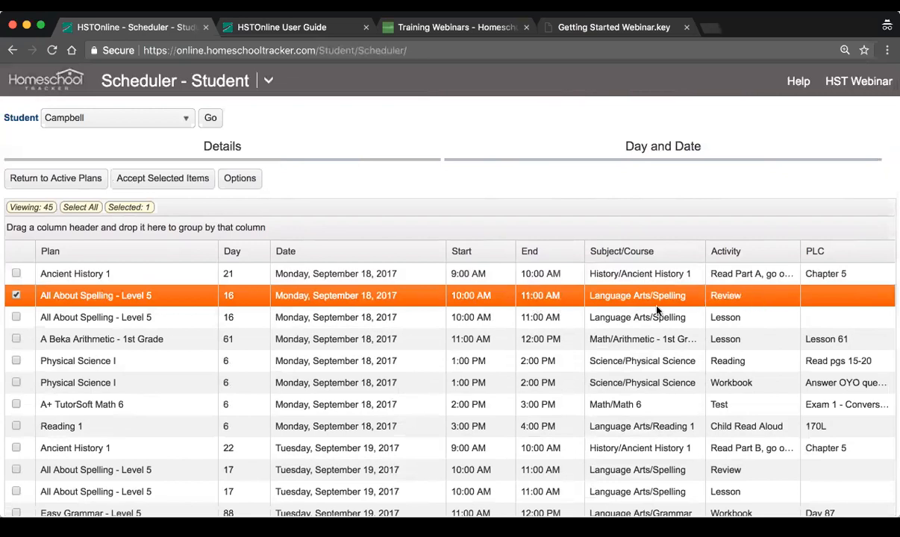
left_click(620, 317)
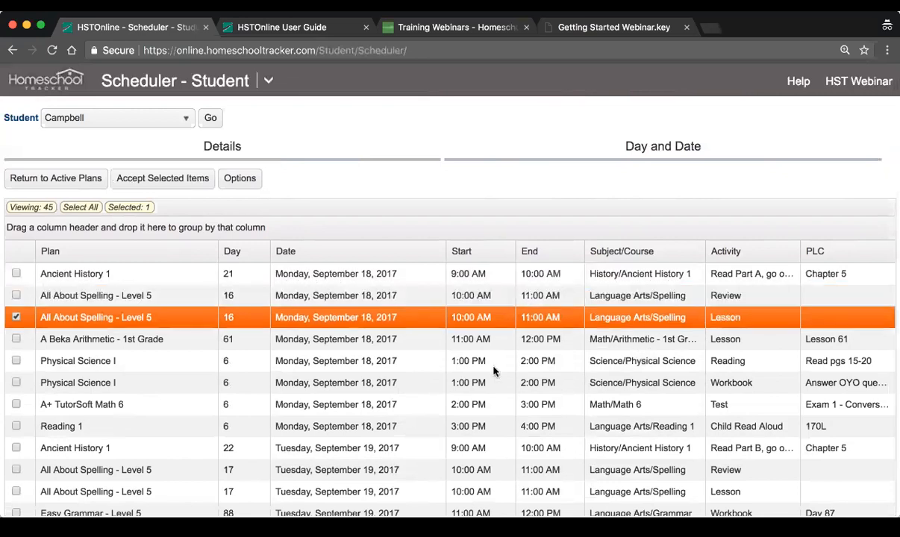
- Check the remaining previewed assignments through September 22, 2017, then select all of them and accept them into the schedule
left_click(458, 427)
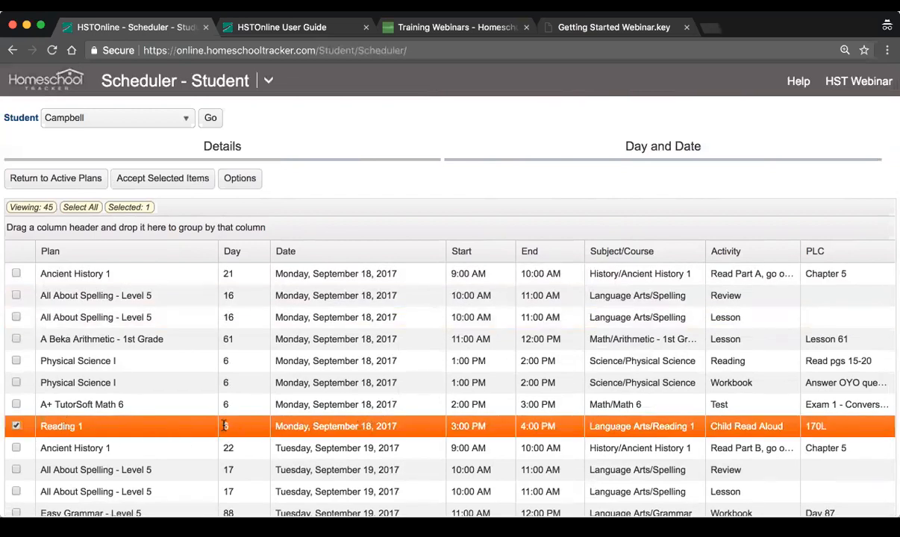
scroll(781, 425, "down", 1)
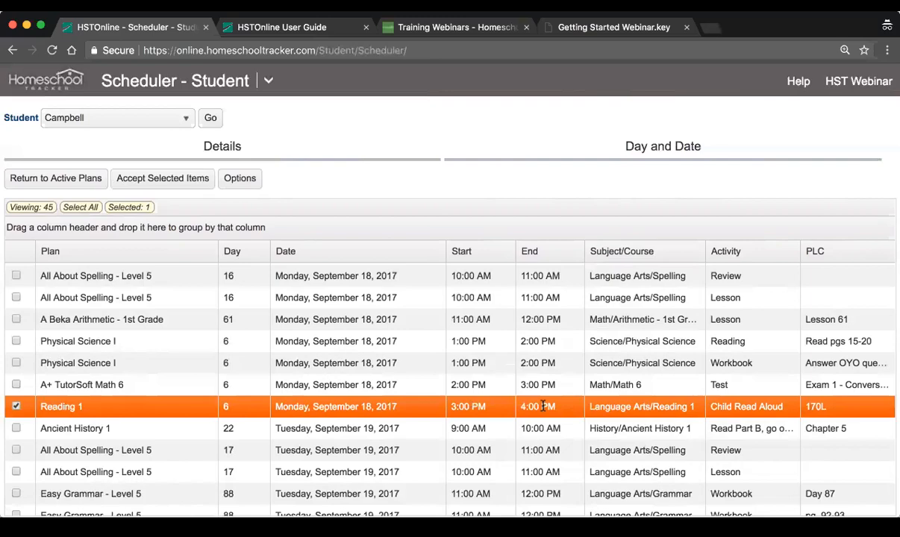
scroll(542, 406, "down", 10)
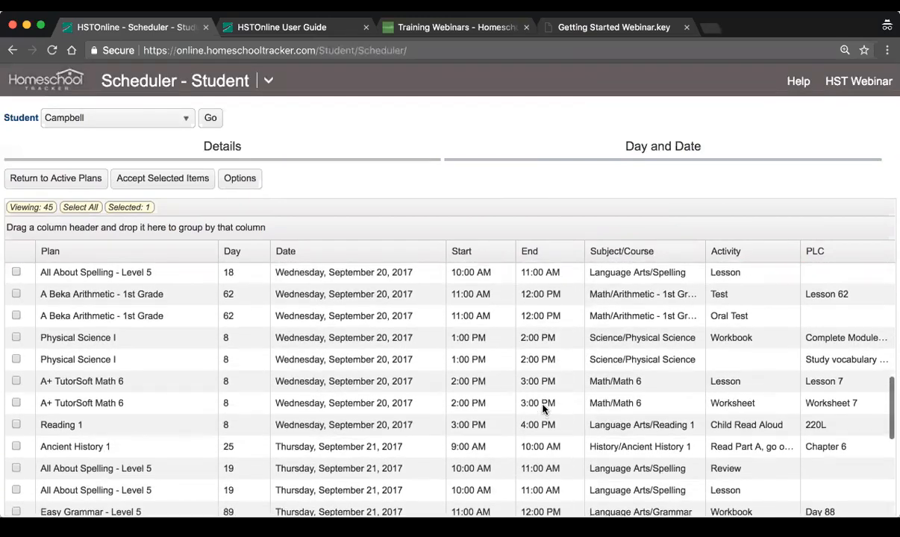
scroll(542, 405, "down", 10)
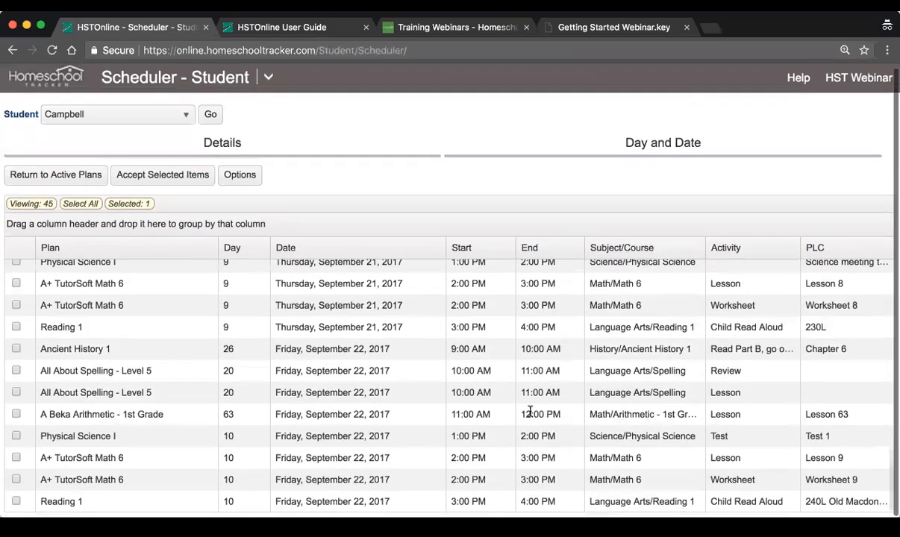
scroll(418, 429, "up", 15)
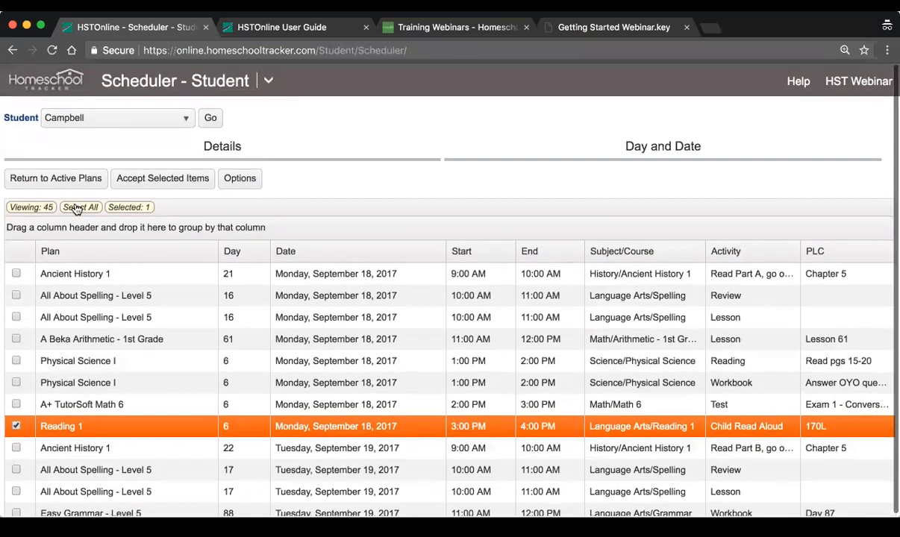
left_click(77, 208)
left_click(160, 184)
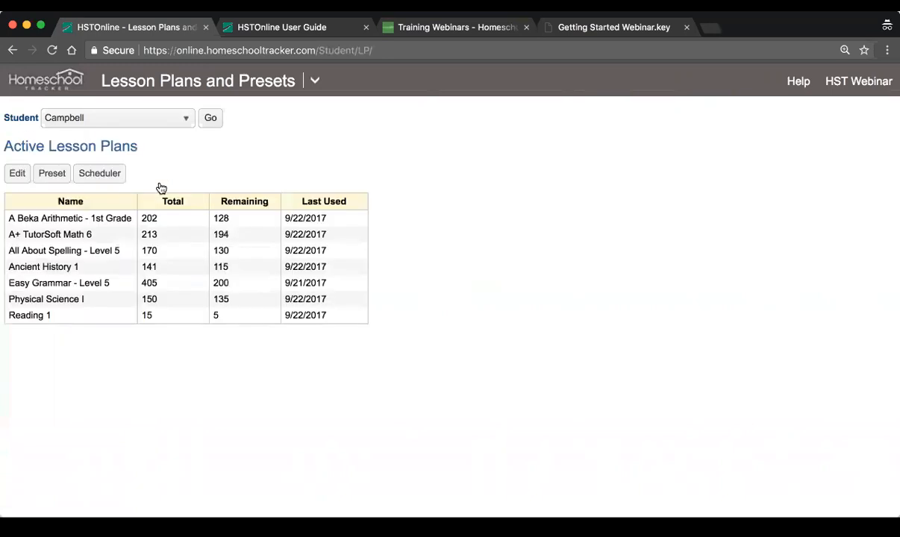
- Open the agenda's calendar view and show the work week of September 18–22, 2017
left_click(314, 80)
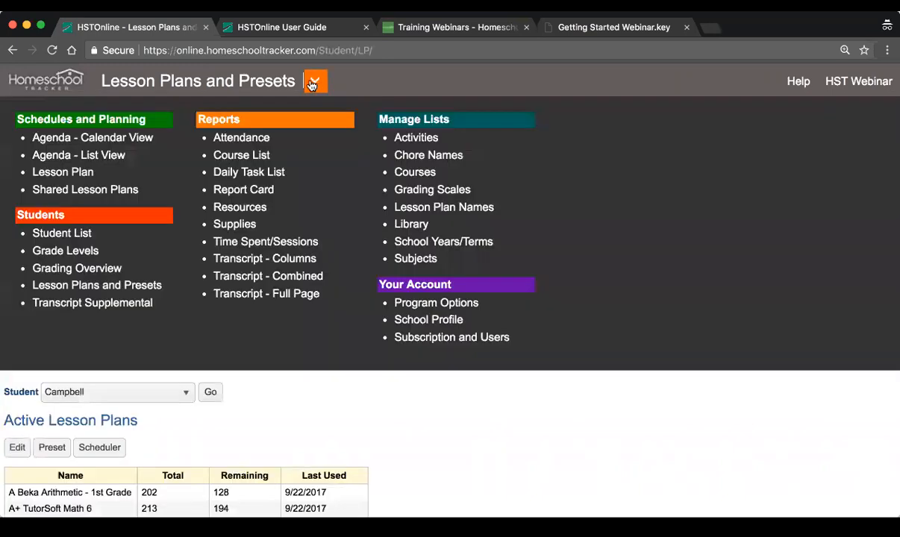
left_click(130, 140)
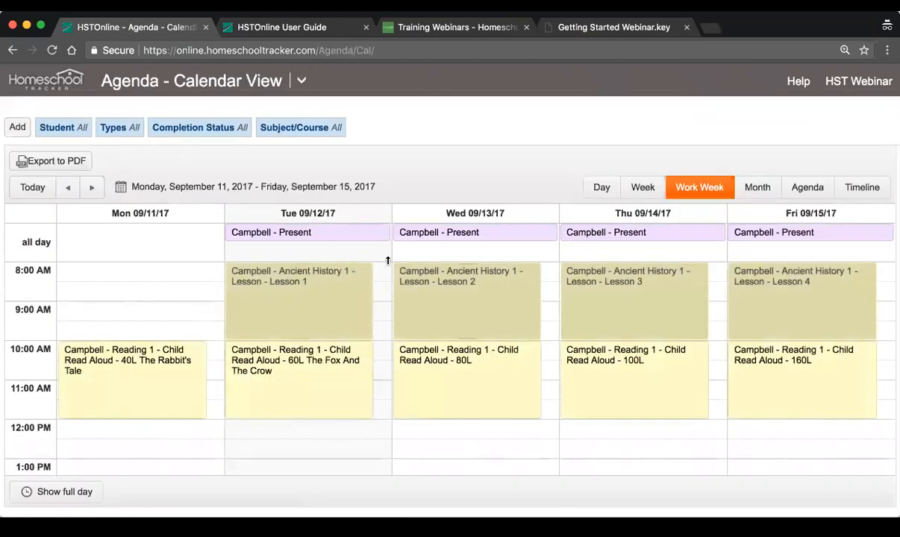
left_click(92, 188)
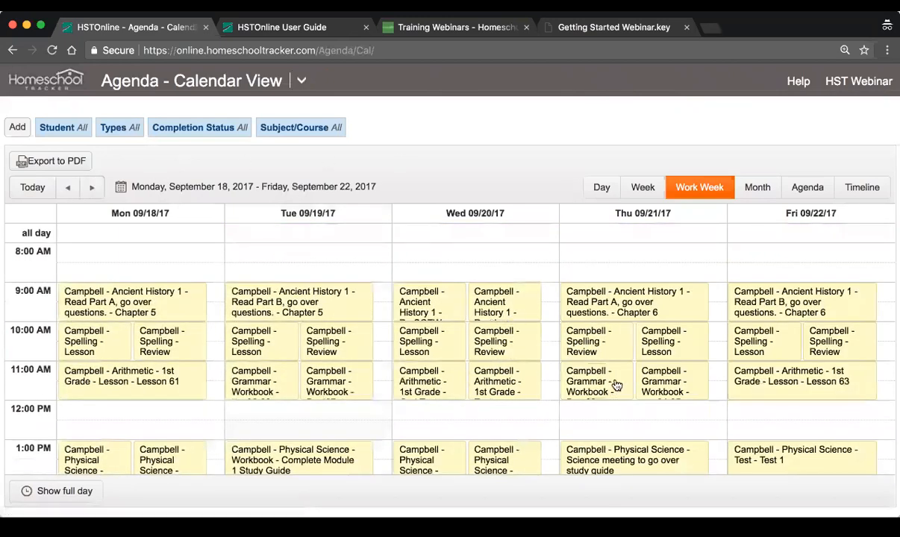
- Examine the lessons scheduled across the September 18–22 work week and return to the Getting Started Webinar.key slides
scroll(612, 377, "down", 4)
scroll(614, 382, "up", 3)
scroll(615, 382, "down", 3)
scroll(615, 382, "up", 3)
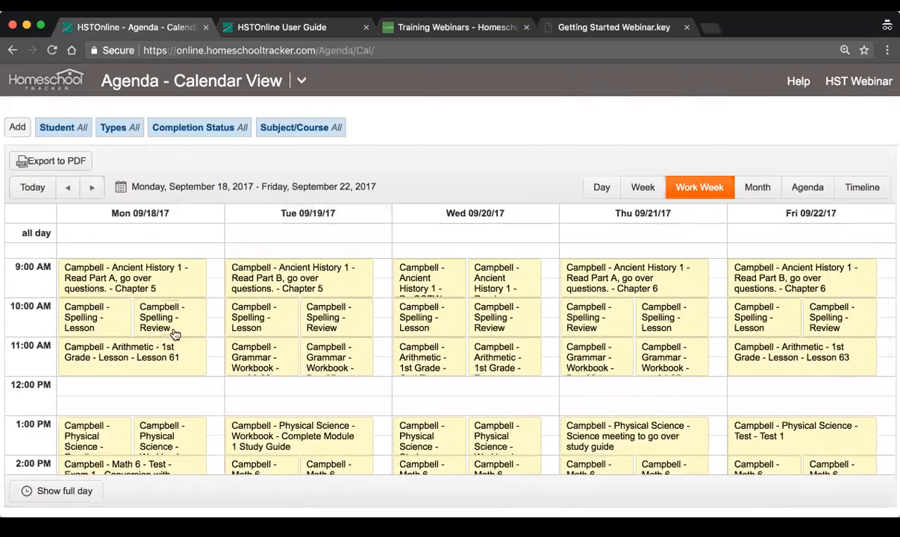
scroll(276, 345, "down", 1)
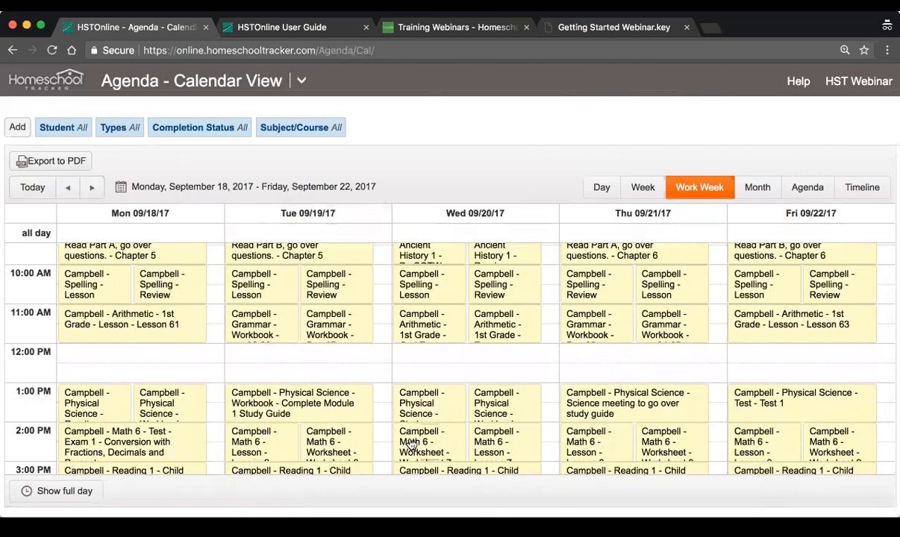
scroll(389, 423, "down", 1)
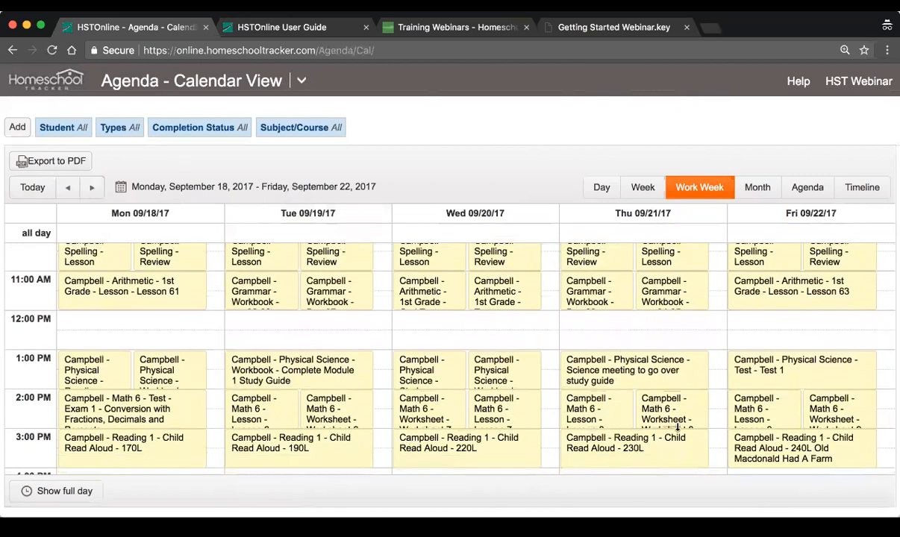
scroll(505, 306, "up", 2)
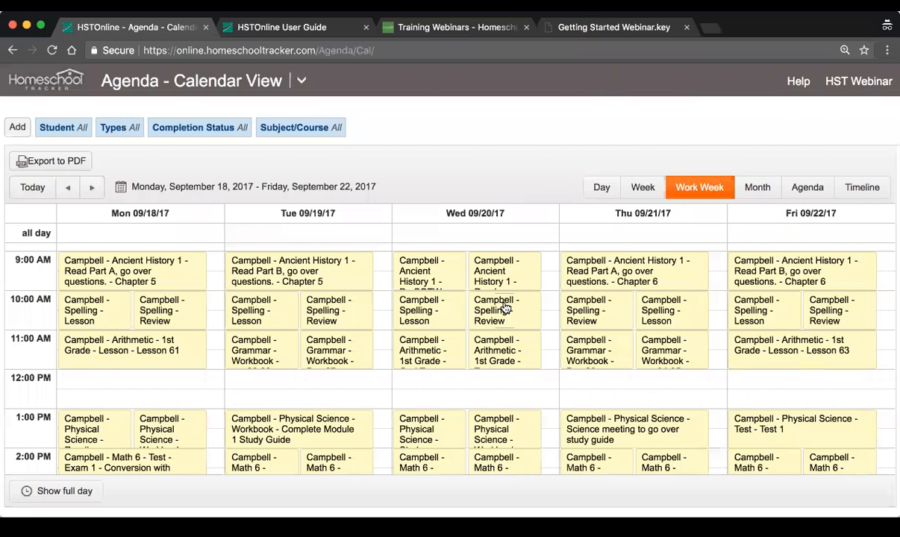
scroll(505, 308, "down", 2)
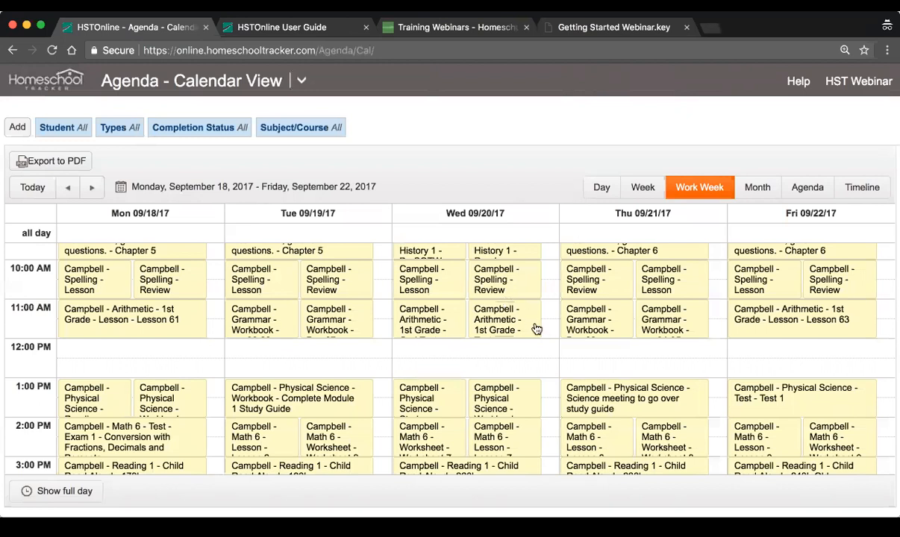
scroll(541, 332, "up", 1)
scroll(545, 332, "up", 2)
scroll(545, 333, "down", 6)
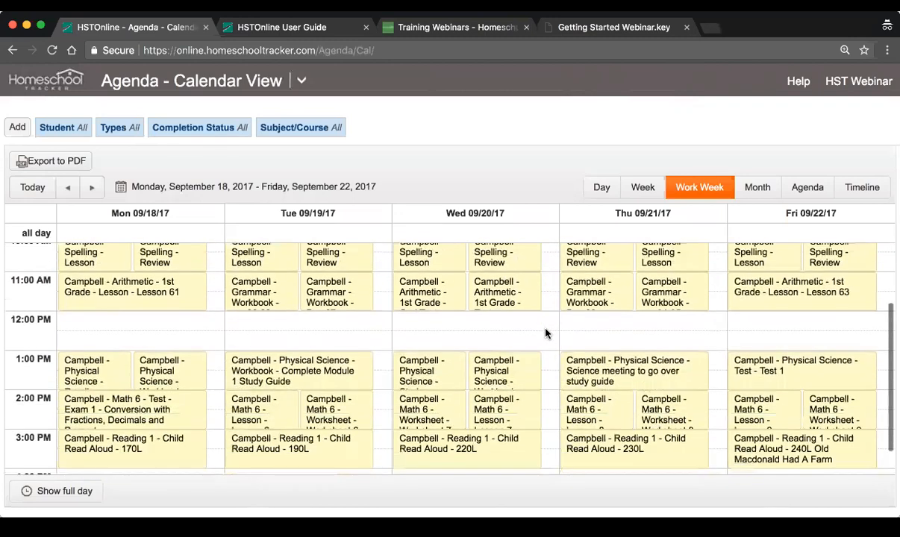
scroll(545, 333, "up", 4)
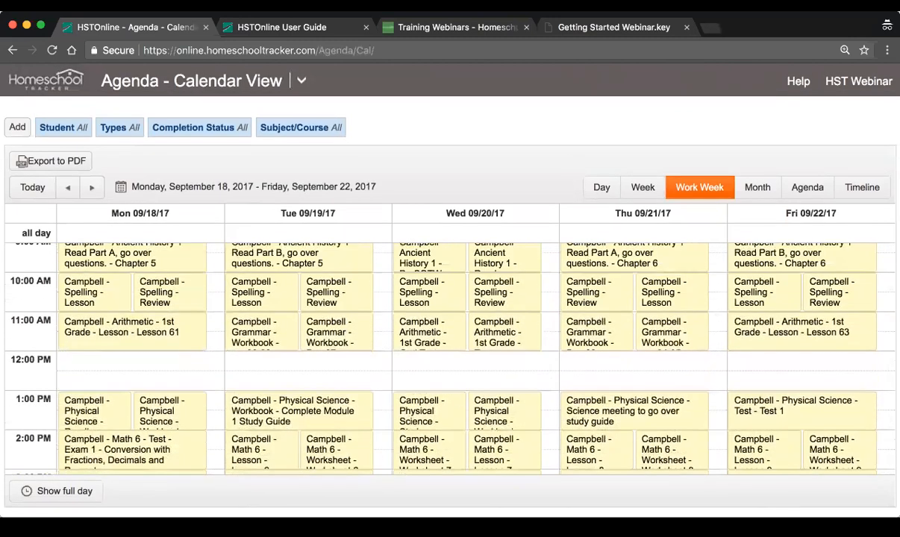
left_click(614, 28)
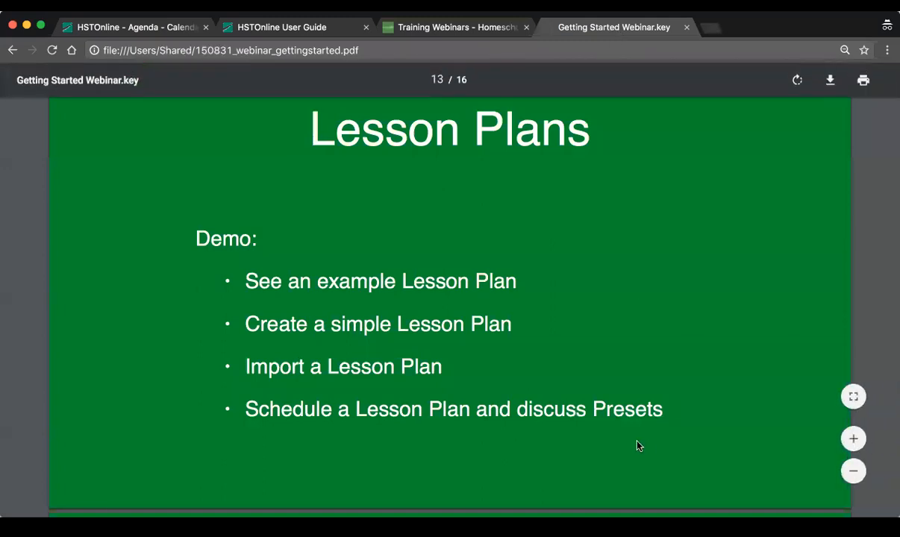
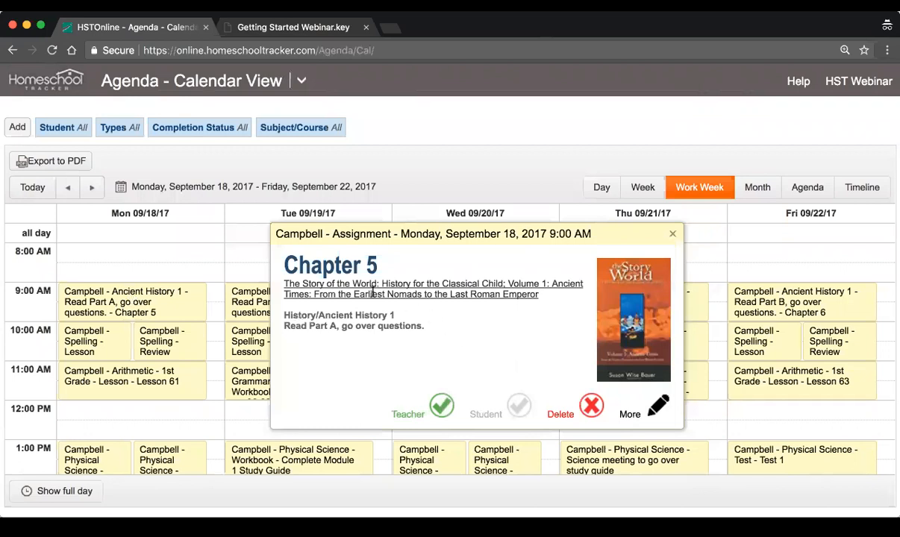
- View the edit form of Monday's Ancient History 1 Chapter 5 assignment, and mark the assignment complete by the teacher
left_click(655, 409)
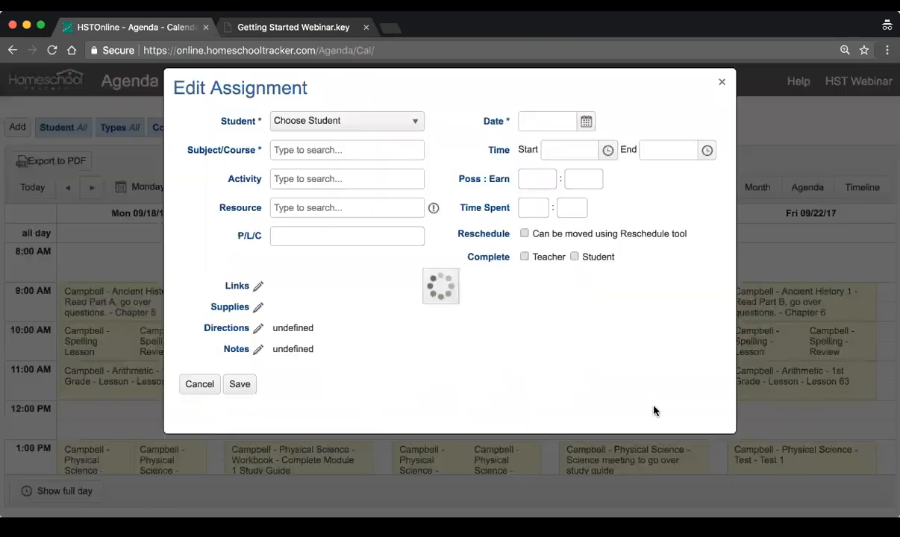
left_click(532, 179)
key("Tab")
left_click(438, 336)
left_click(199, 384)
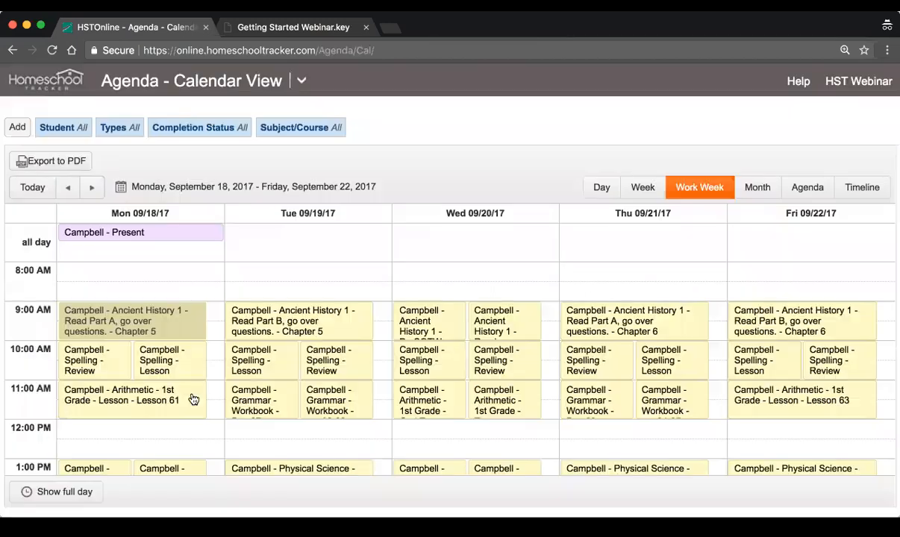
- Check the time spent and completion details of Monday's Ancient History 1 Chapter 5 assignment, closing it without saving
left_click(131, 321)
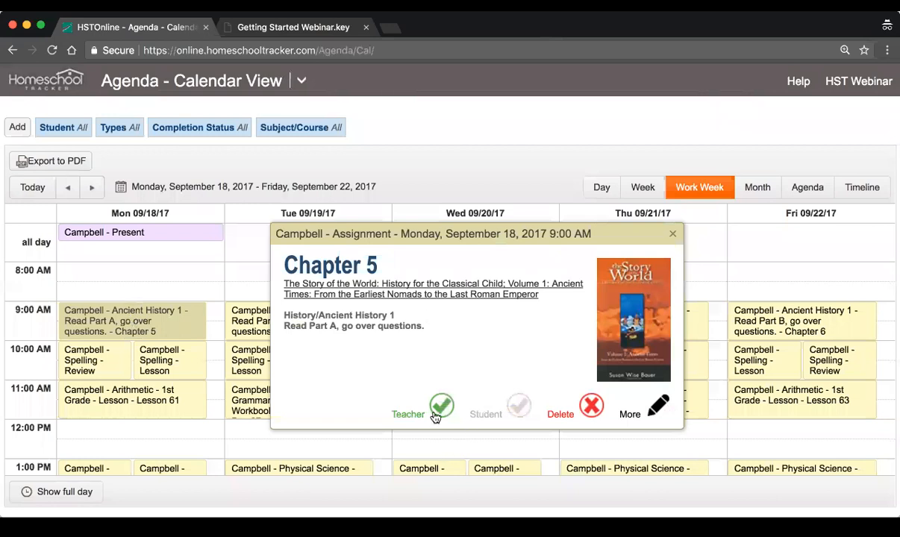
left_click(658, 405)
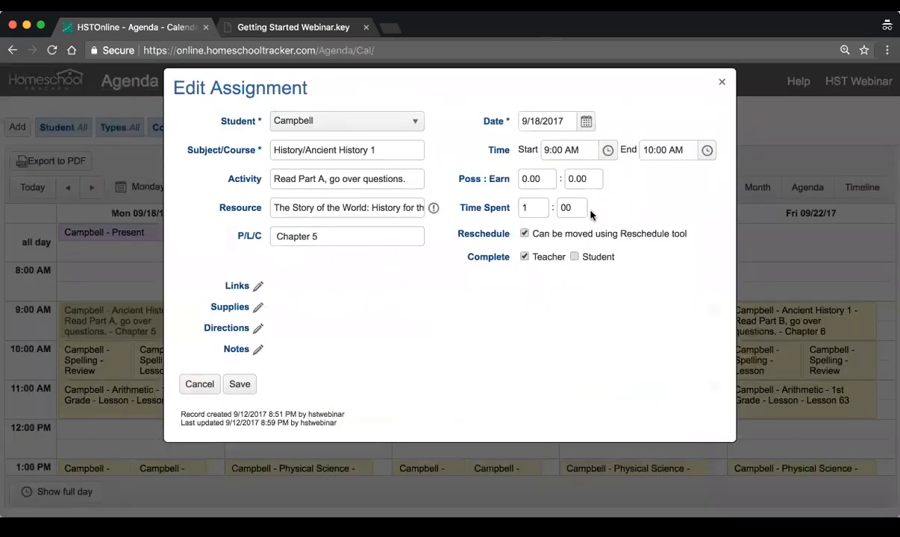
left_click(199, 384)
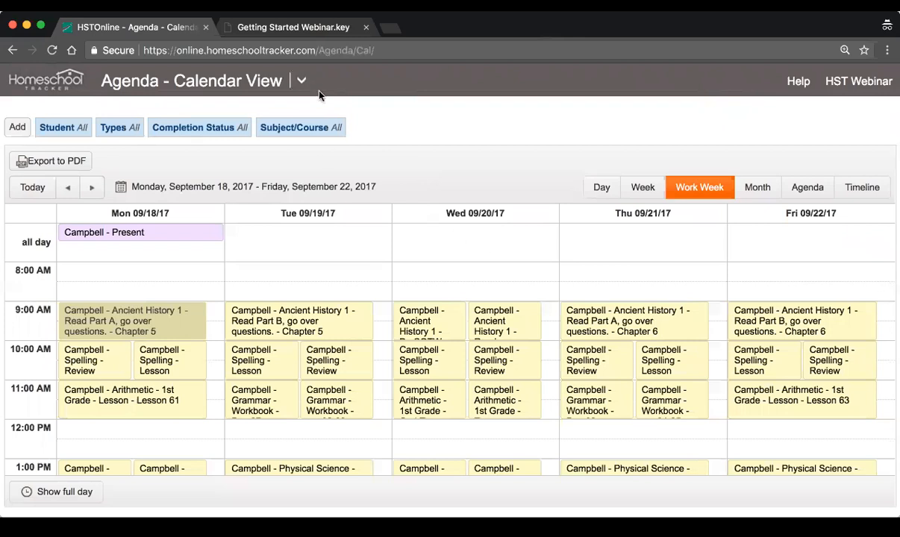
- Open the Lesson Plan page and examine the Reading 1 plan's daily items
left_click(293, 88)
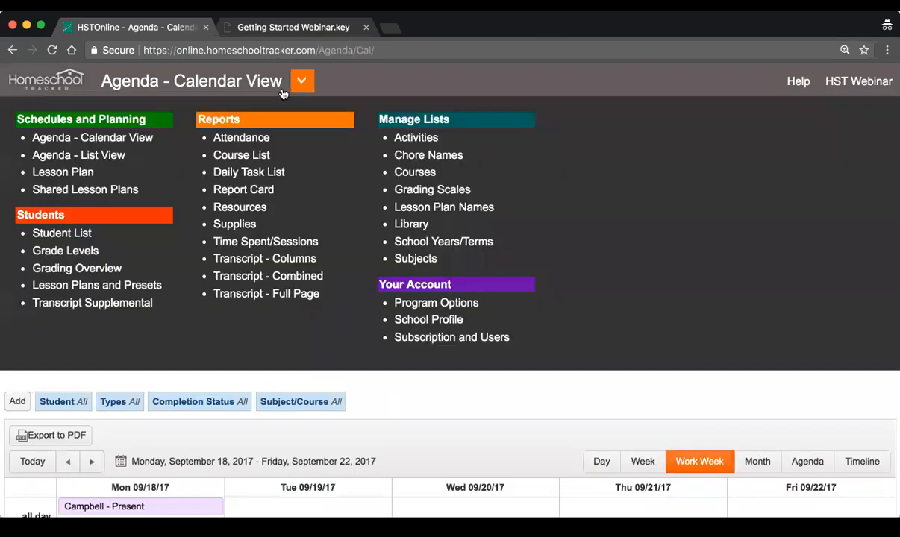
left_click(59, 175)
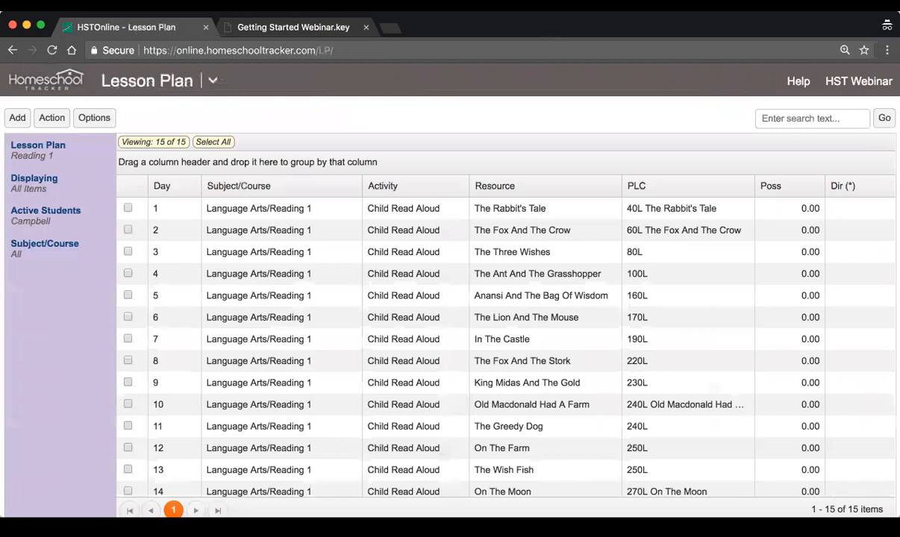
scroll(428, 317, "down", 2)
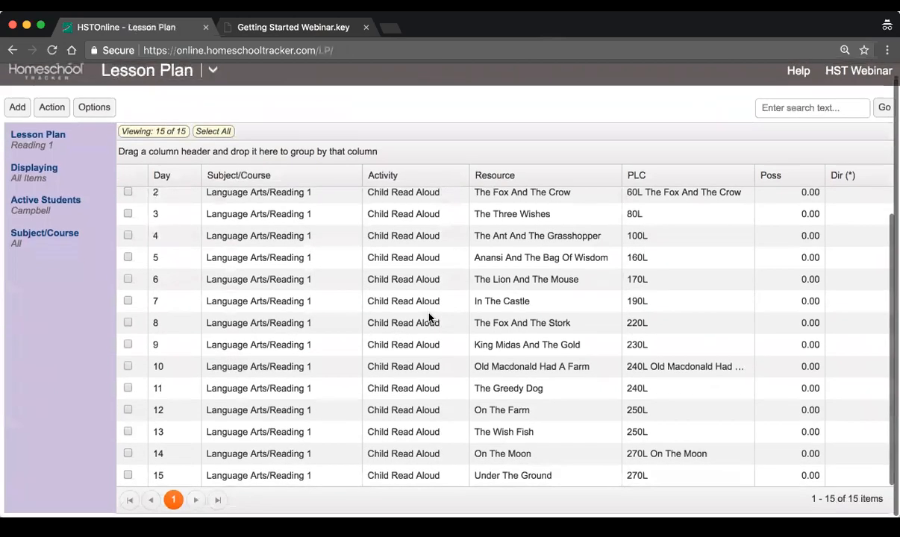
scroll(429, 317, "up", 2)
scroll(429, 317, "down", 2)
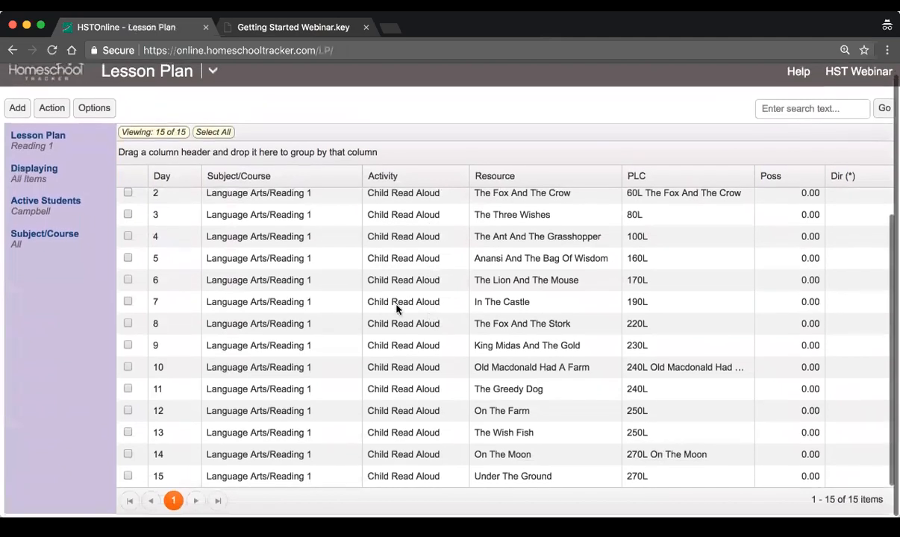
scroll(553, 216, "up", 2)
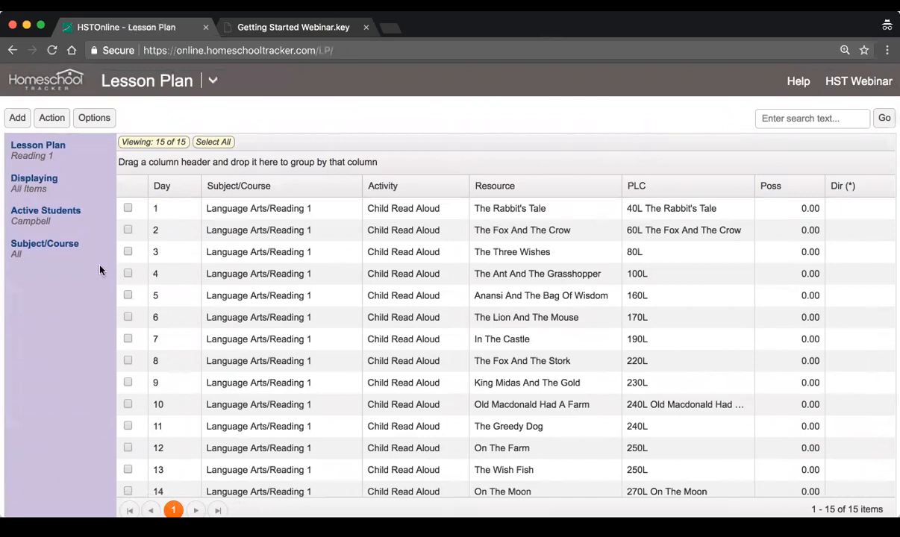
- Check the Reading 1 plan's active students with their remaining lessons and last used dates, leaving the selection as it is
left_click(94, 117)
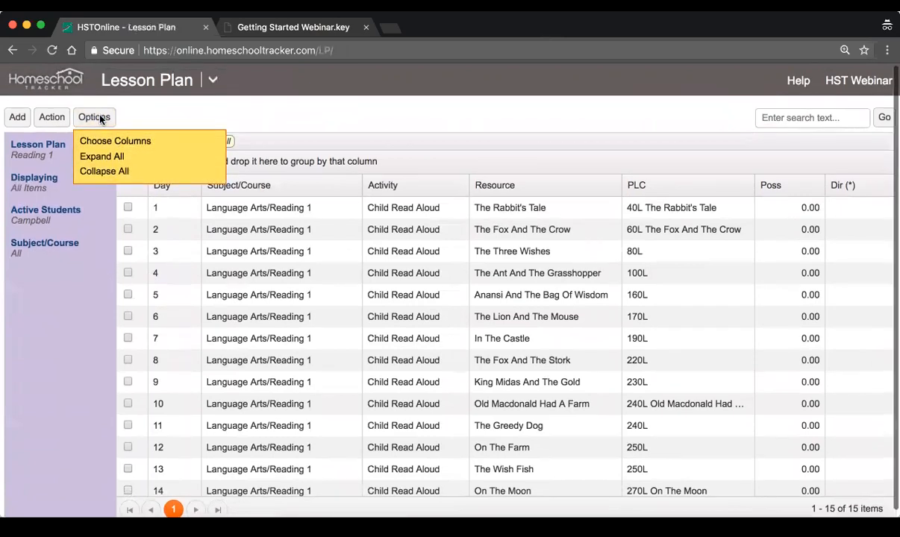
left_click(215, 118)
left_click(31, 211)
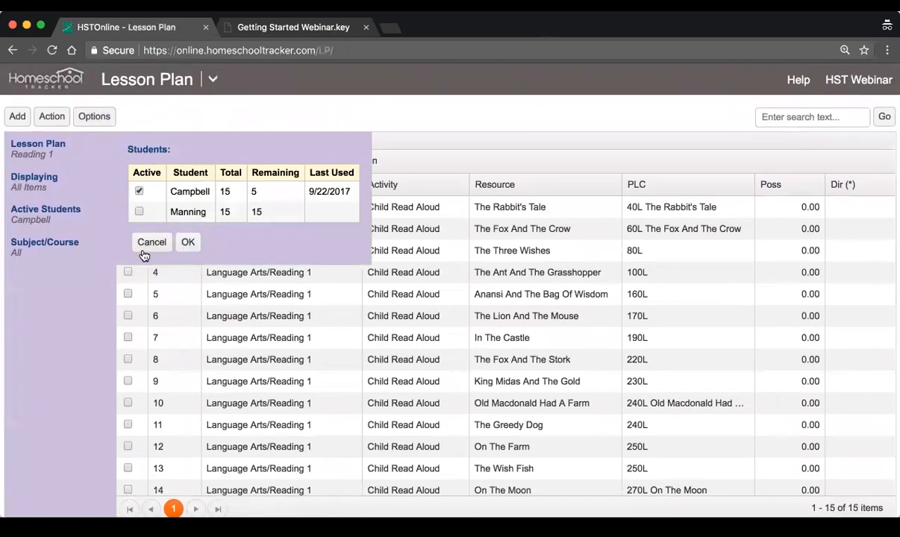
left_click(152, 246)
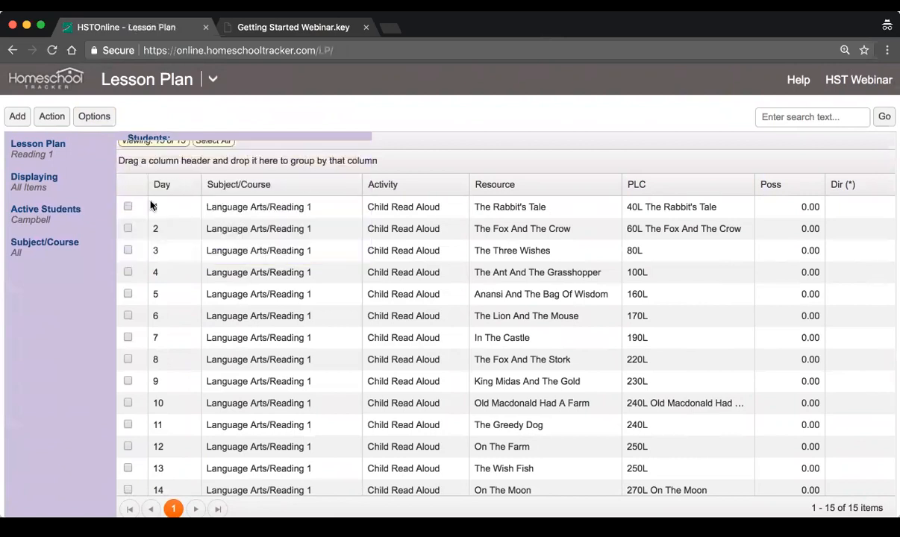
- View the column choices for the lesson plan list and close them without saving changes
left_click(94, 117)
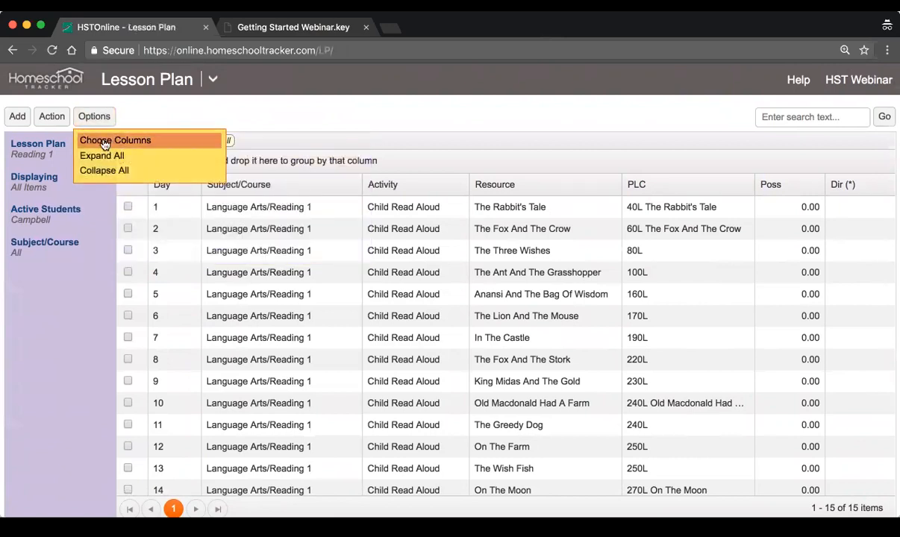
left_click(148, 142)
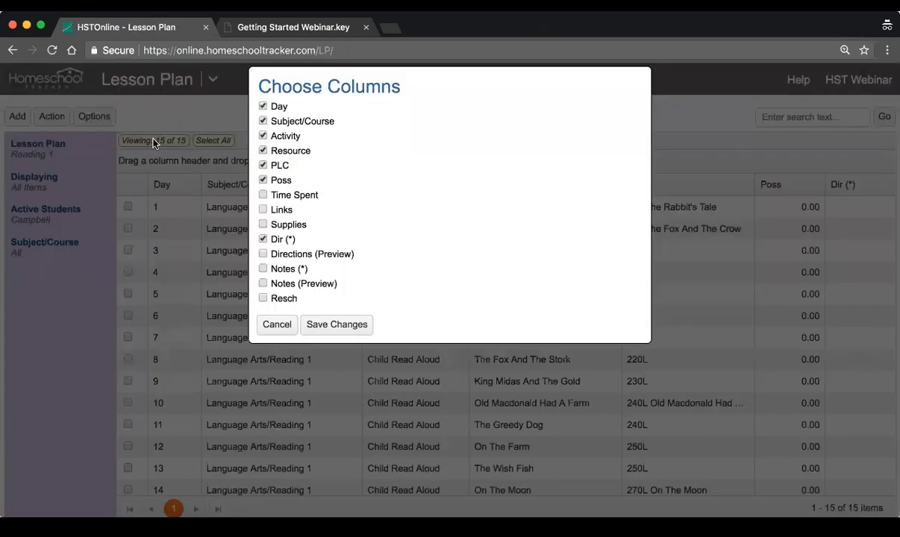
left_click(277, 325)
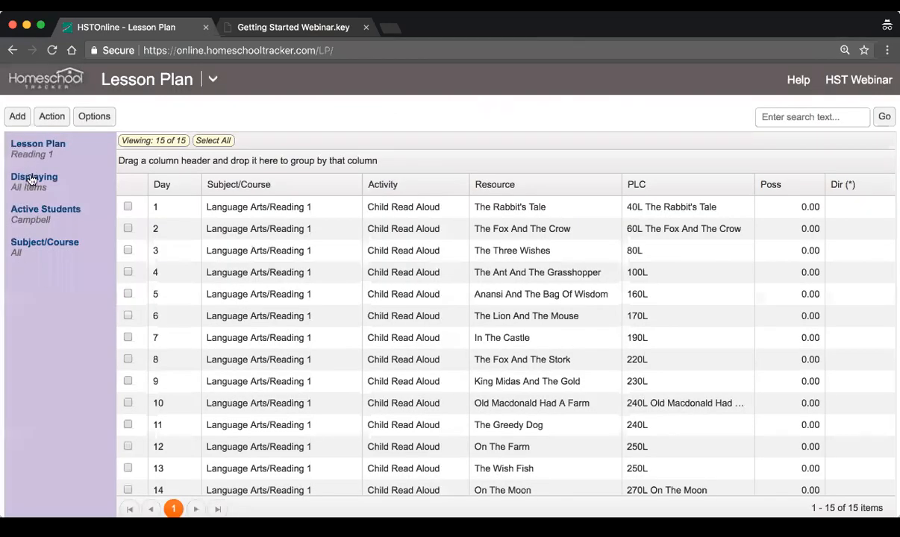
- Display the Reading 1 plan's items by the student's usage, including both used and not used items
left_click(28, 179)
left_click(143, 177)
left_click(30, 188)
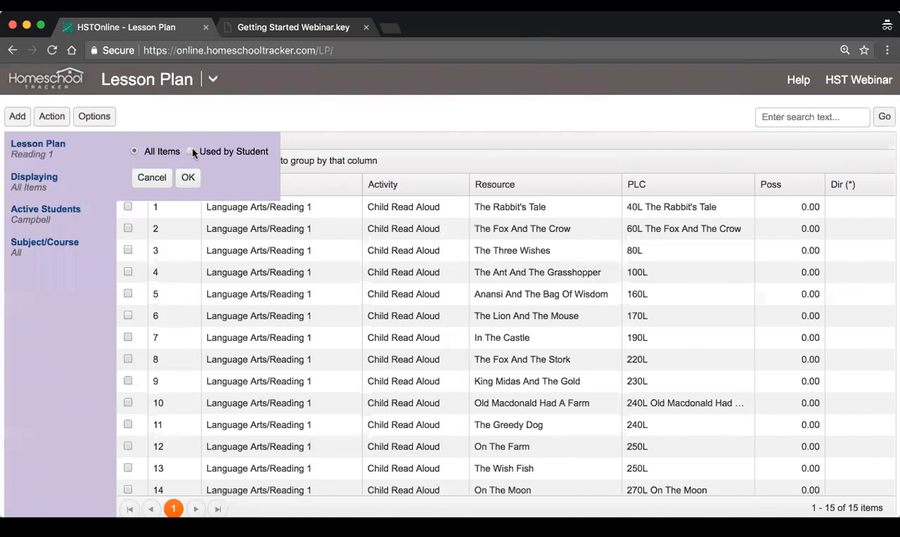
left_click(191, 152)
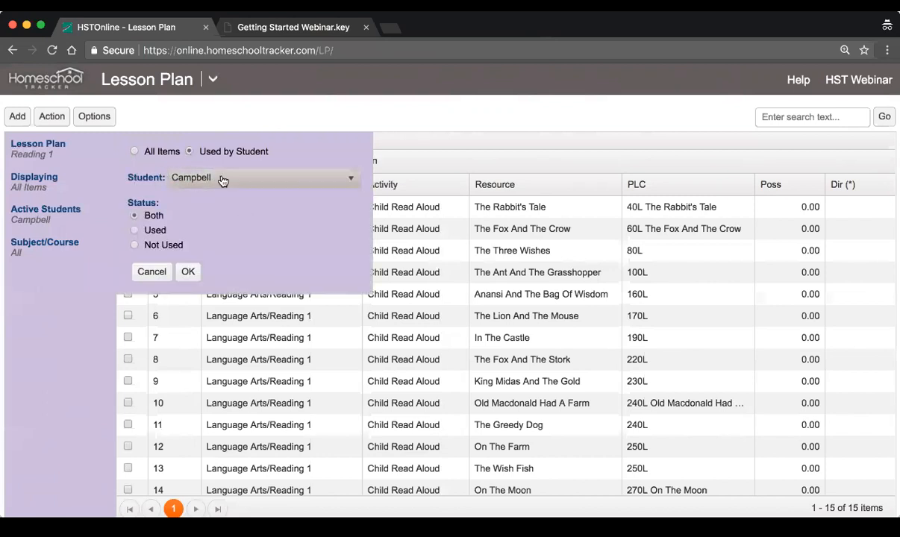
left_click(273, 180)
left_click(267, 181)
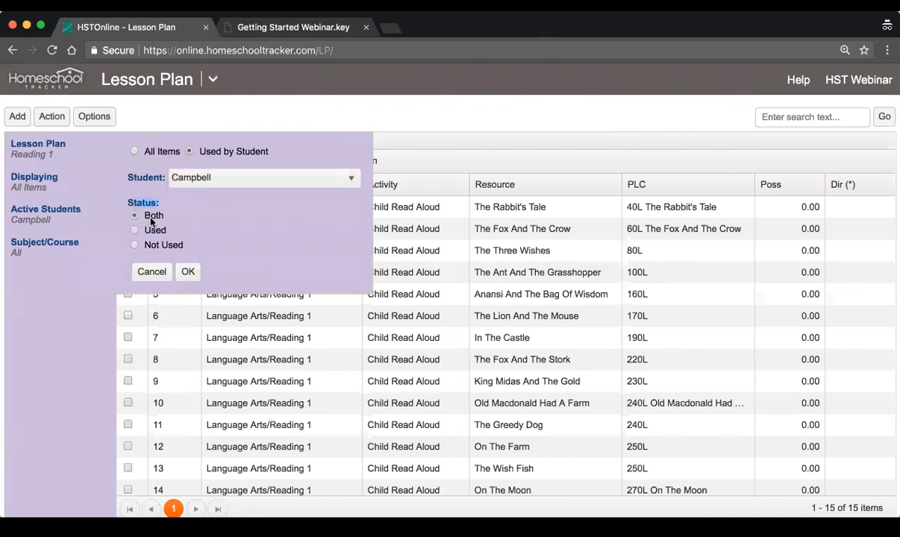
left_click(188, 273)
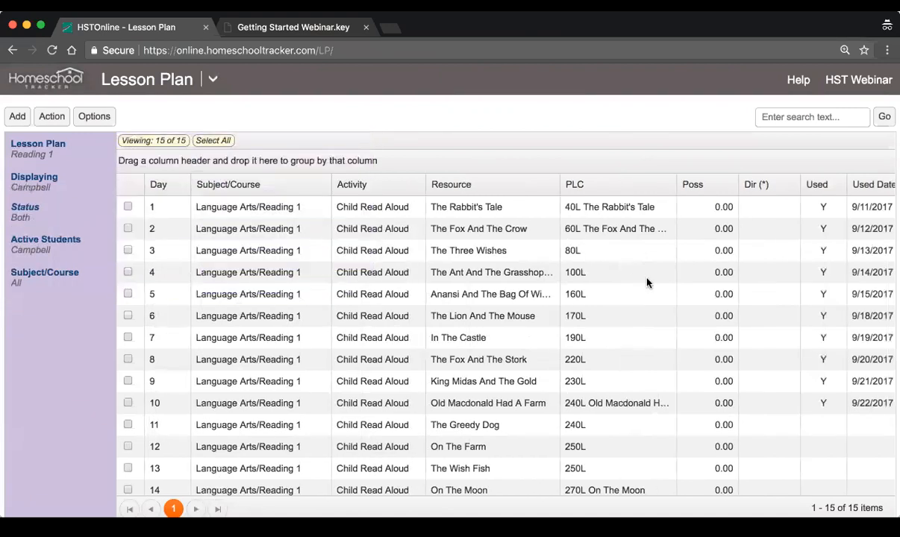
- Examine the Used and Used Date columns across the Reading 1 items to see which days have been assigned
scroll(630, 283, "right", 1)
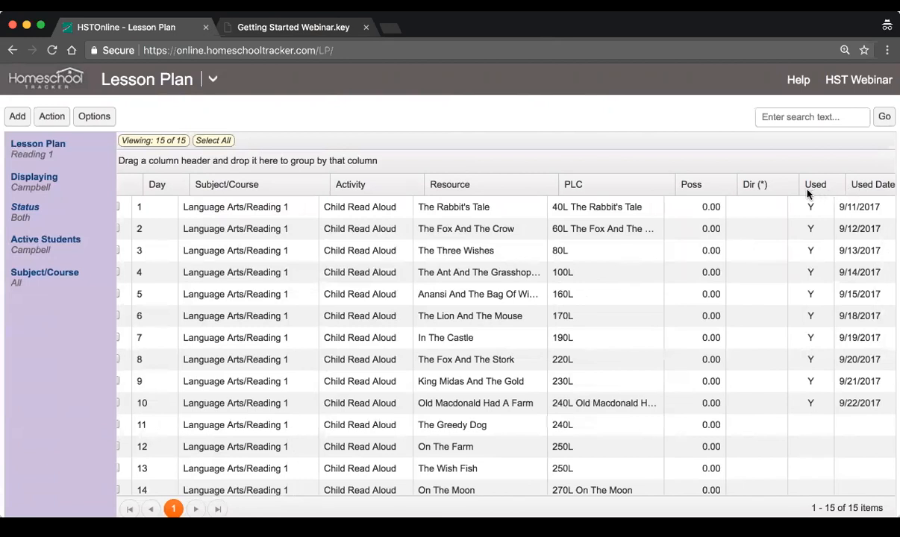
scroll(752, 206, "left", 1)
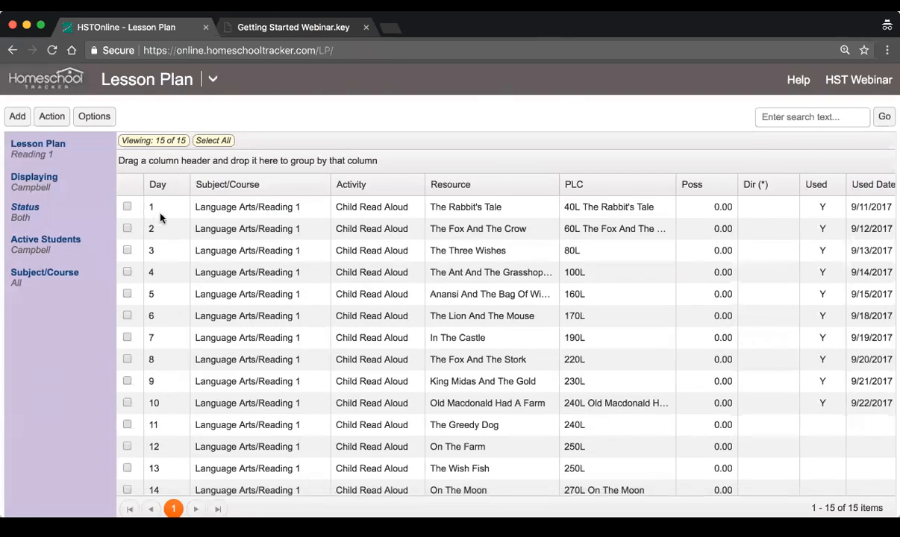
left_click(244, 404)
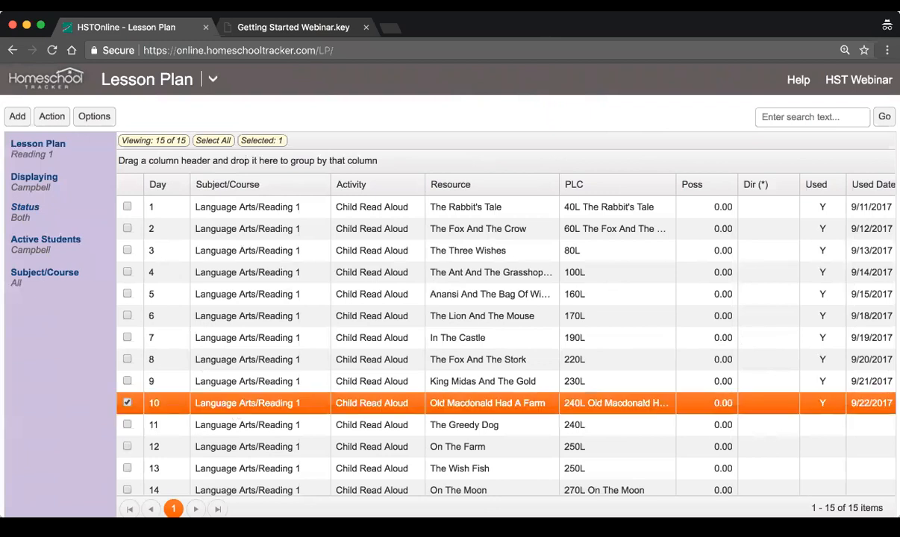
left_click(858, 228)
left_click(854, 252)
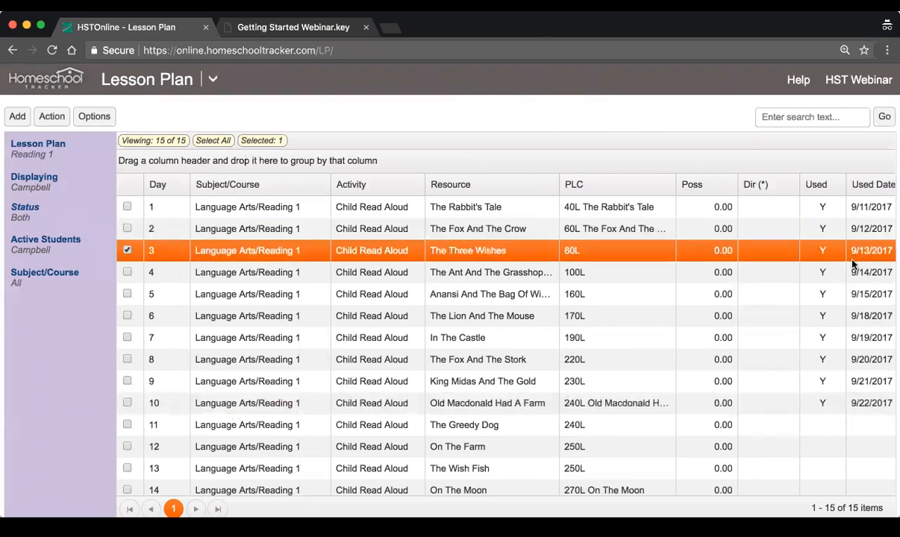
left_click(855, 388)
left_click(857, 407)
left_click(821, 424)
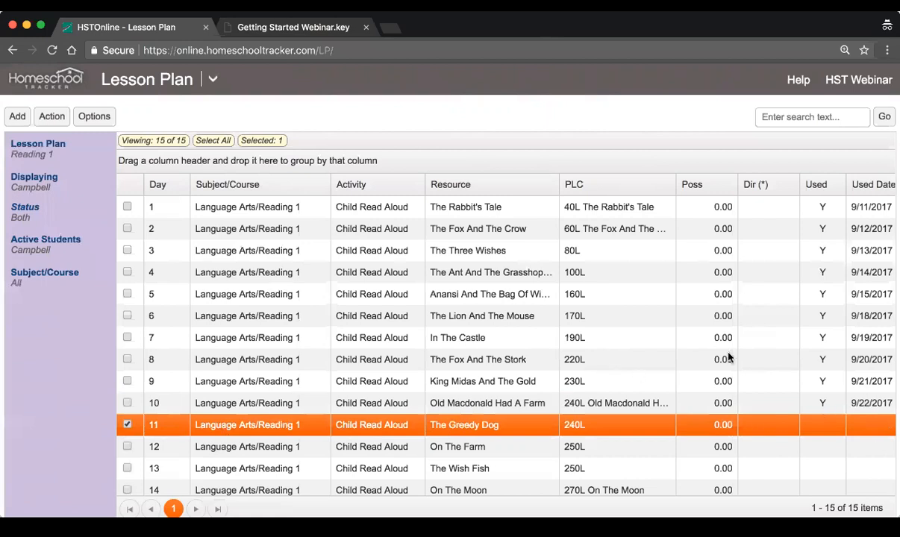
scroll(730, 358, "down", 3)
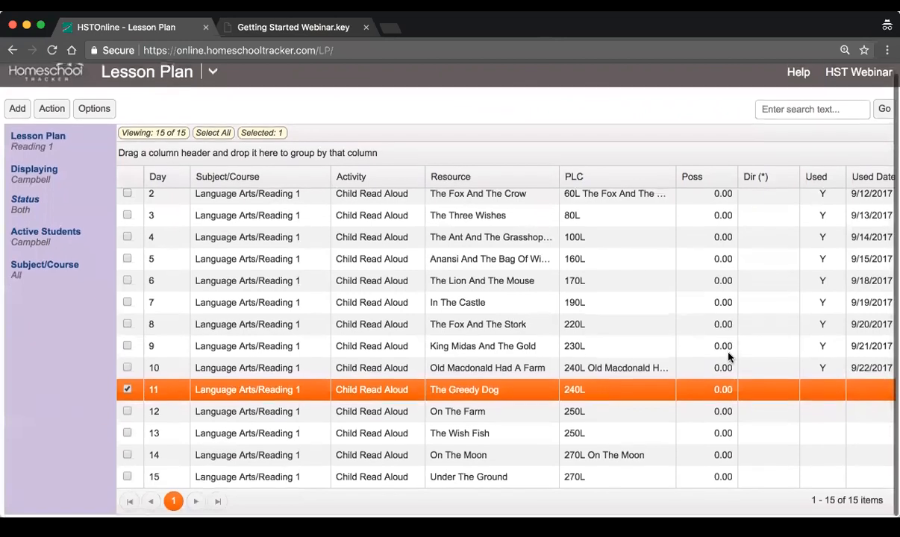
scroll(730, 358, "up", 3)
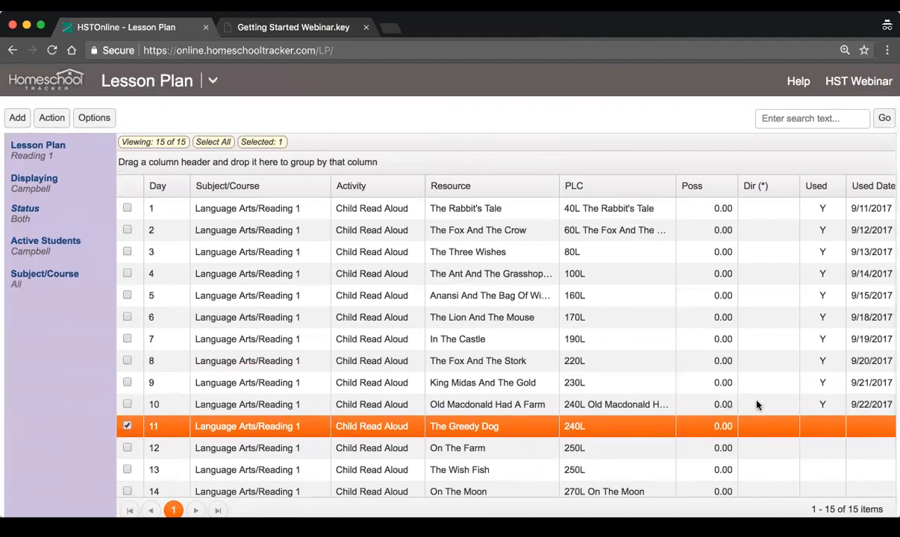
- Check the used entries for Days 6 to 10 and view the Day 6 item's details, closing them without saving
left_click(830, 409)
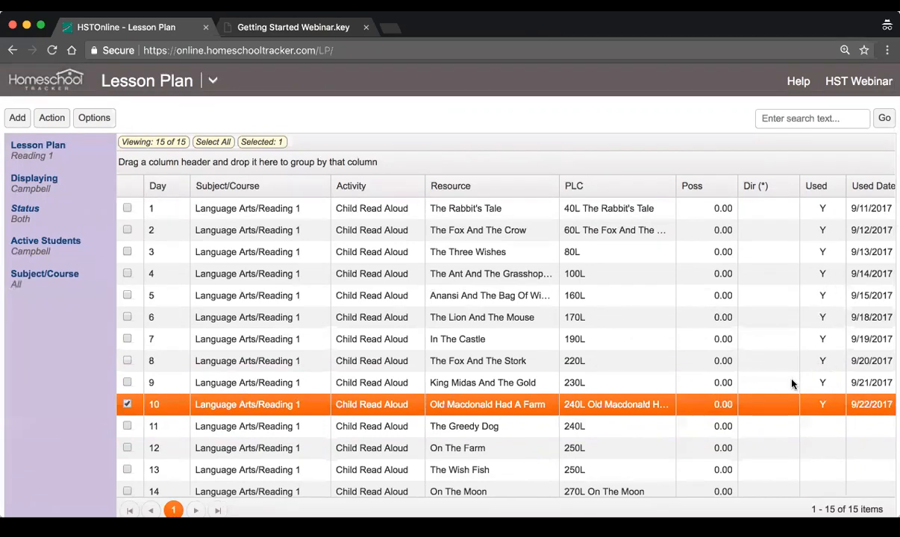
left_click(821, 382)
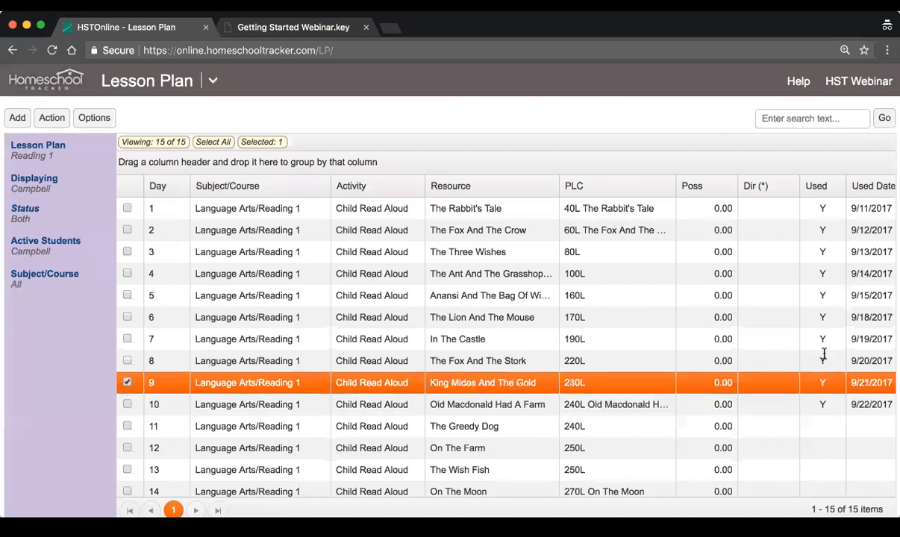
left_click(826, 362)
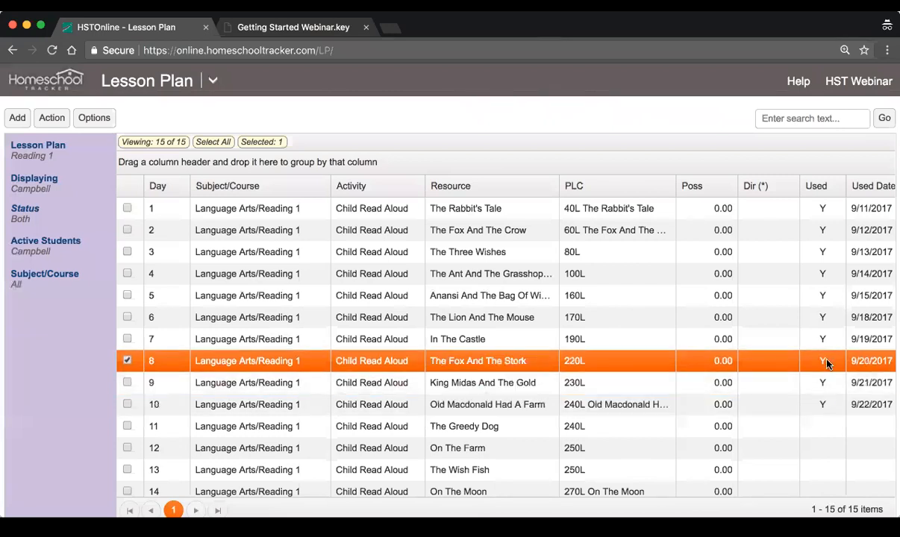
left_click(757, 317)
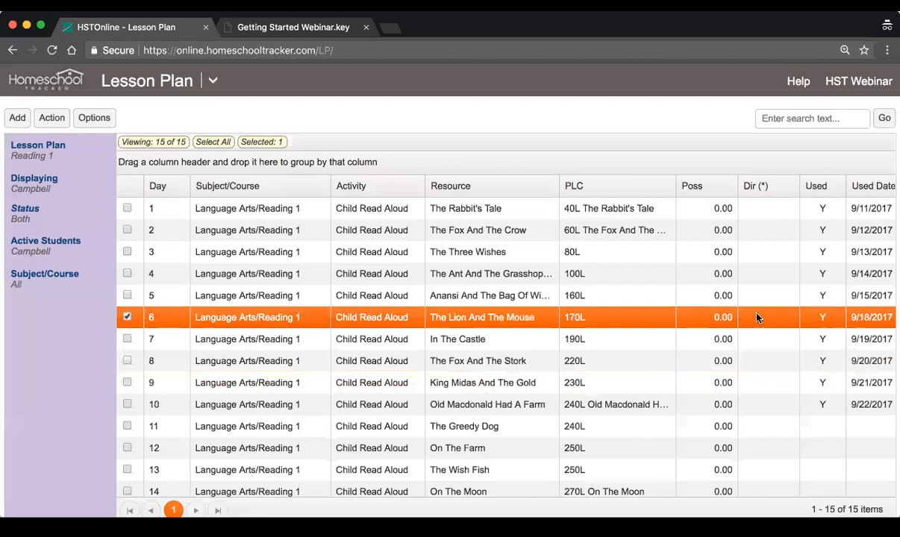
double_click(824, 317)
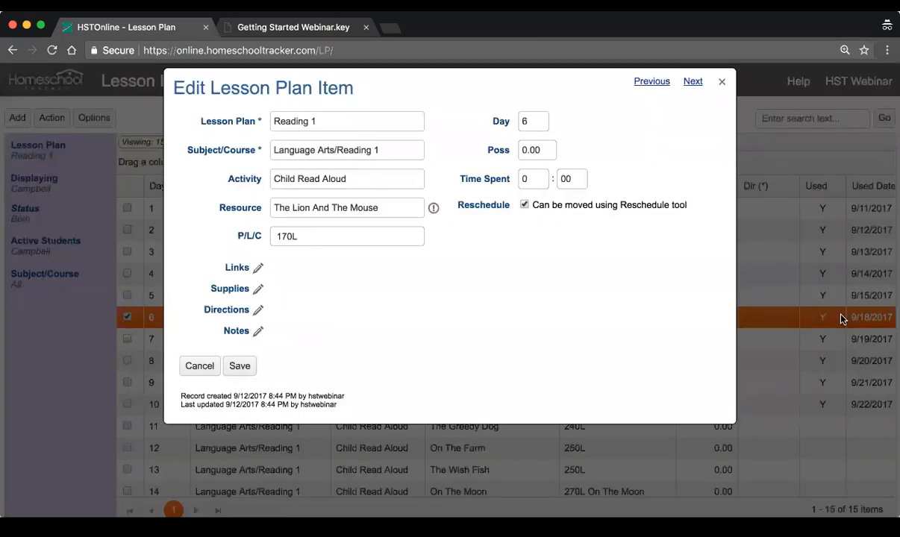
left_click(199, 366)
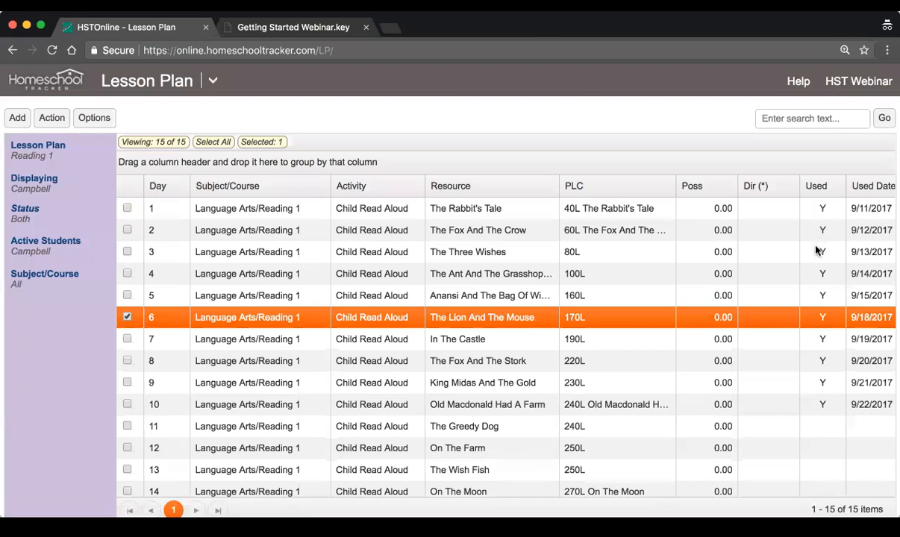
- View the Set Used Status options for the Day 10 item, Old Macdonald Had A Farm, and close them without saving
left_click(824, 390)
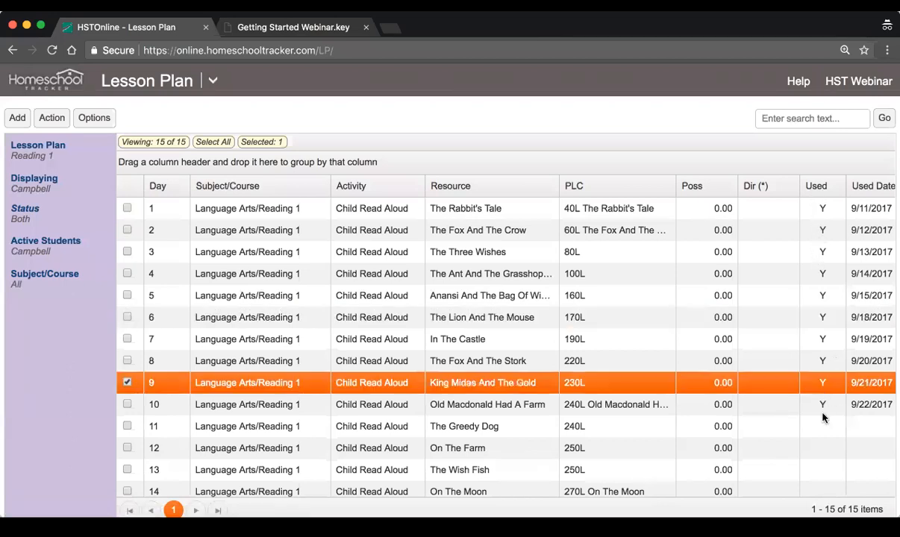
left_click(824, 414)
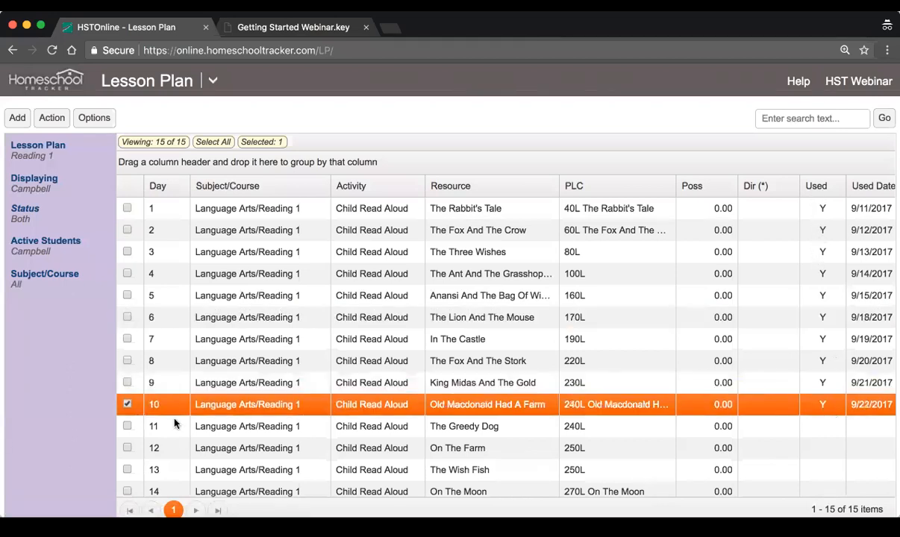
left_click(47, 118)
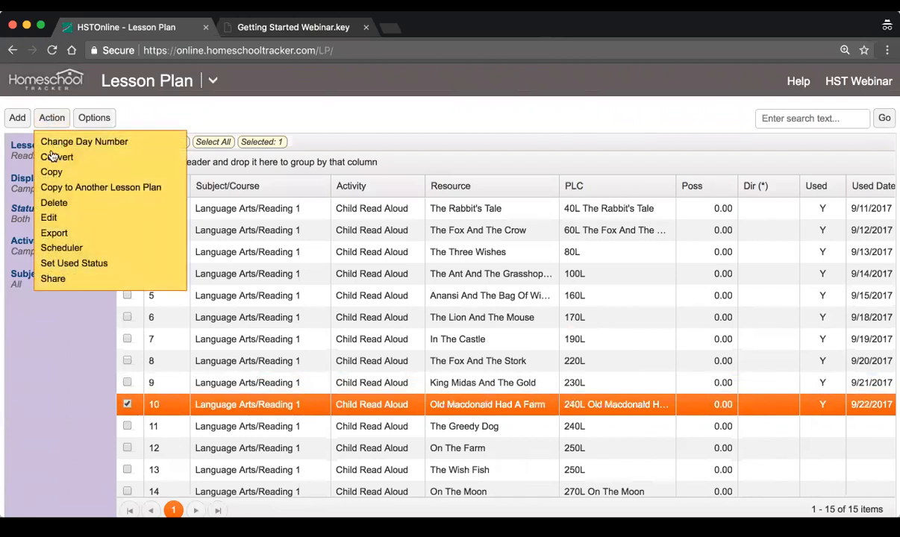
left_click(100, 266)
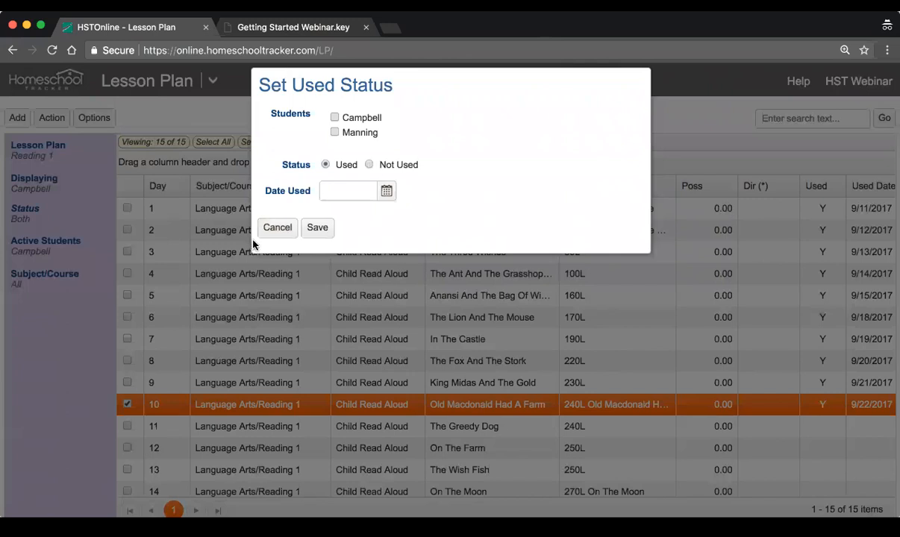
left_click(277, 227)
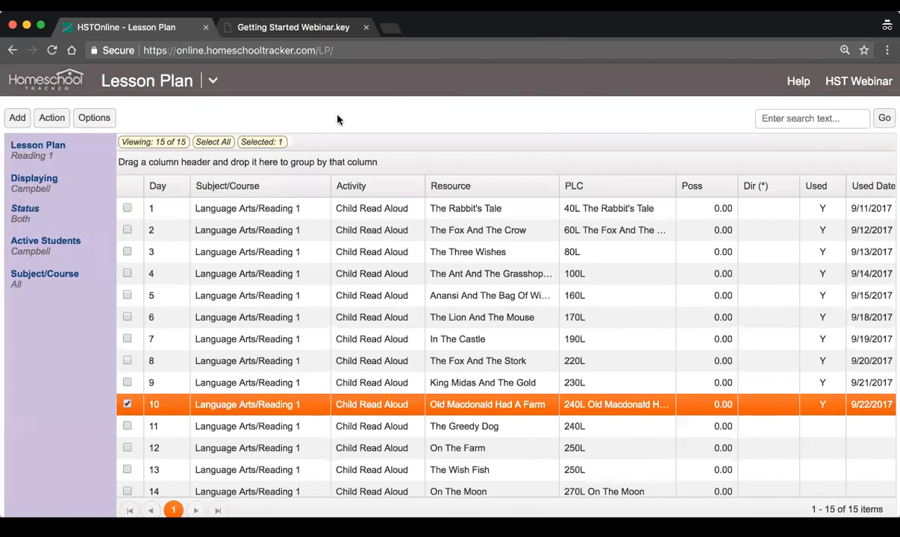
- Open the calendar view of the agenda and examine the assignments scheduled for September 18–22, 2017
left_click(213, 80)
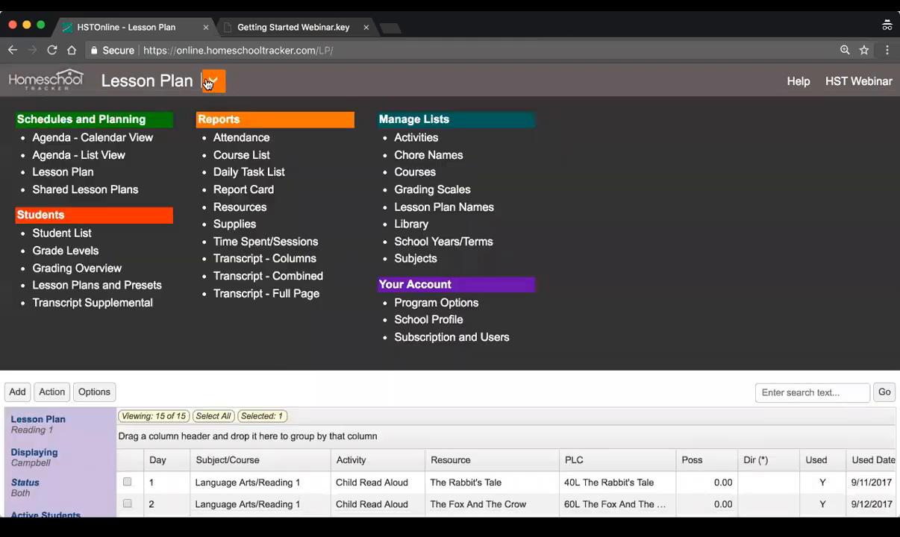
left_click(113, 137)
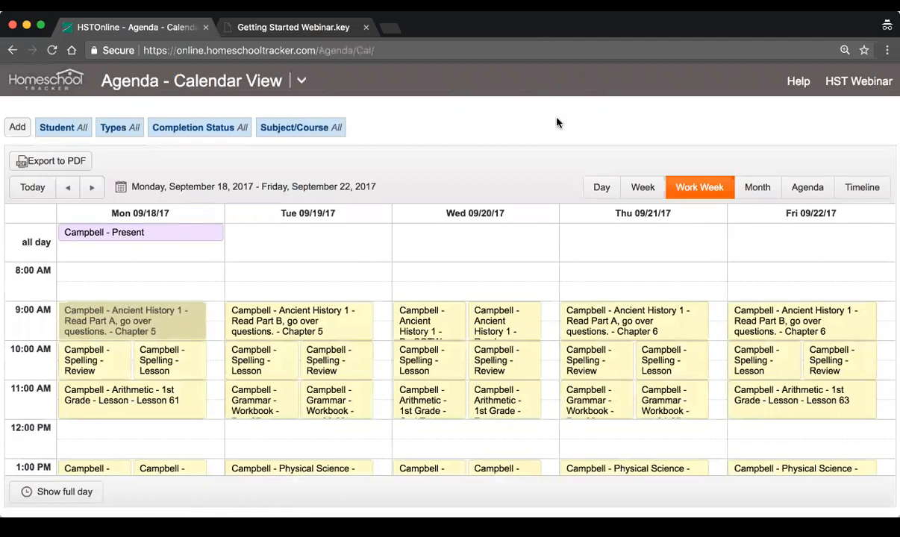
scroll(297, 368, "down", 3)
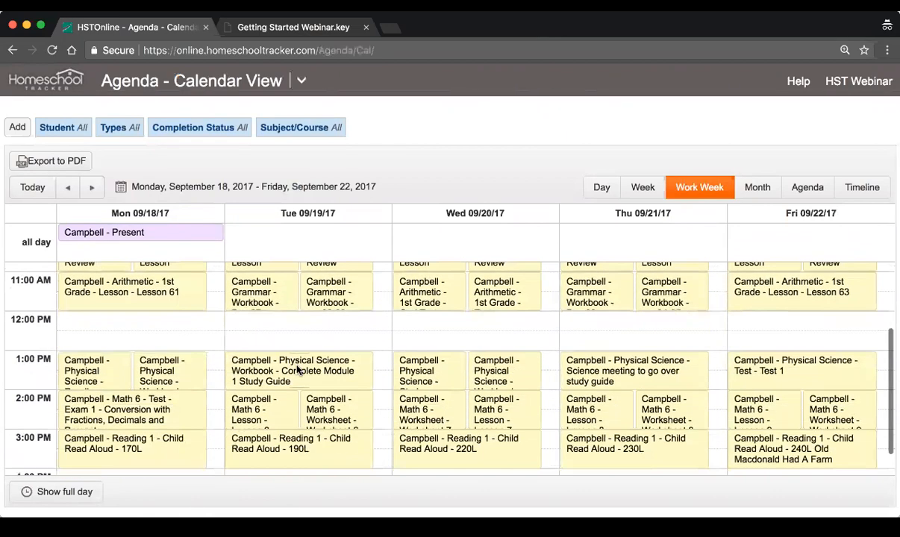
scroll(296, 369, "up", 2)
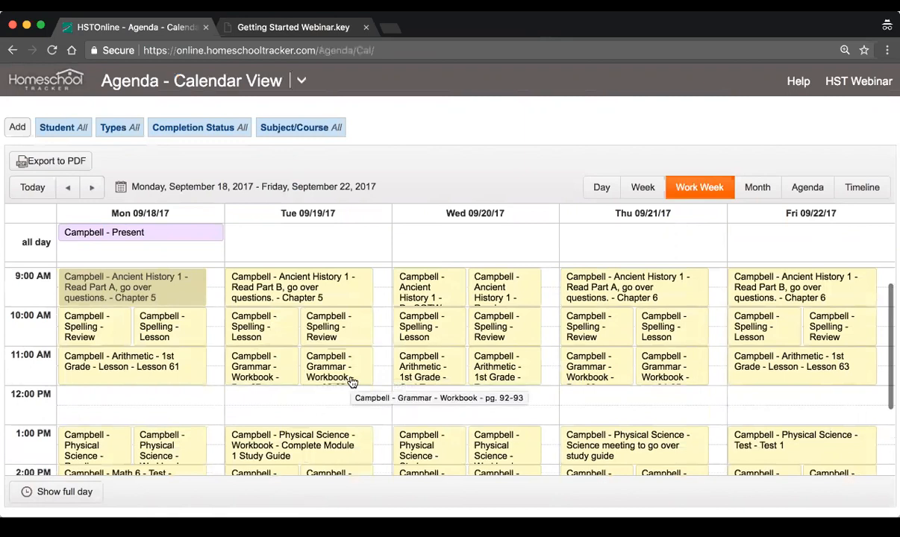
left_click_drag(117, 366, 169, 380)
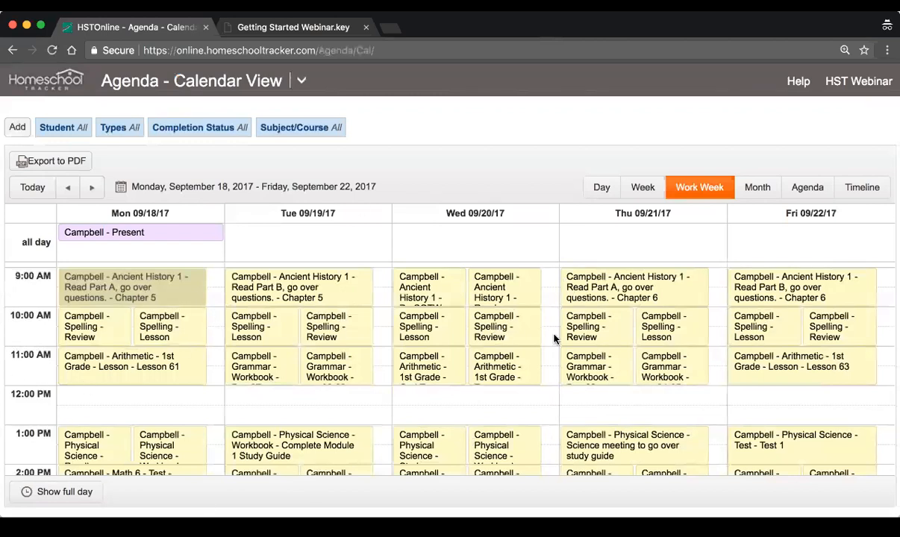
- Remove the teacher completion mark from Monday's Ancient History 1 Chapter 5 assignment and close its details
left_click(106, 279)
left_click(442, 406)
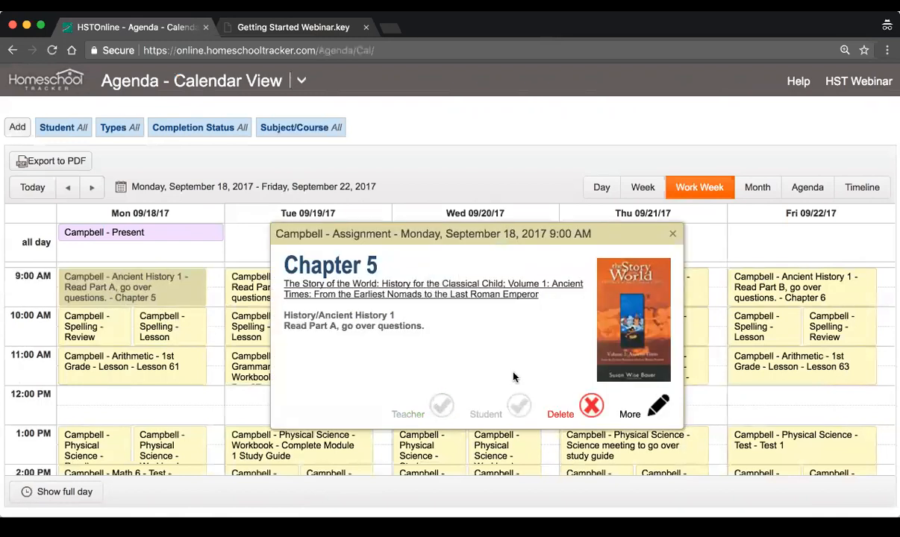
left_click(672, 234)
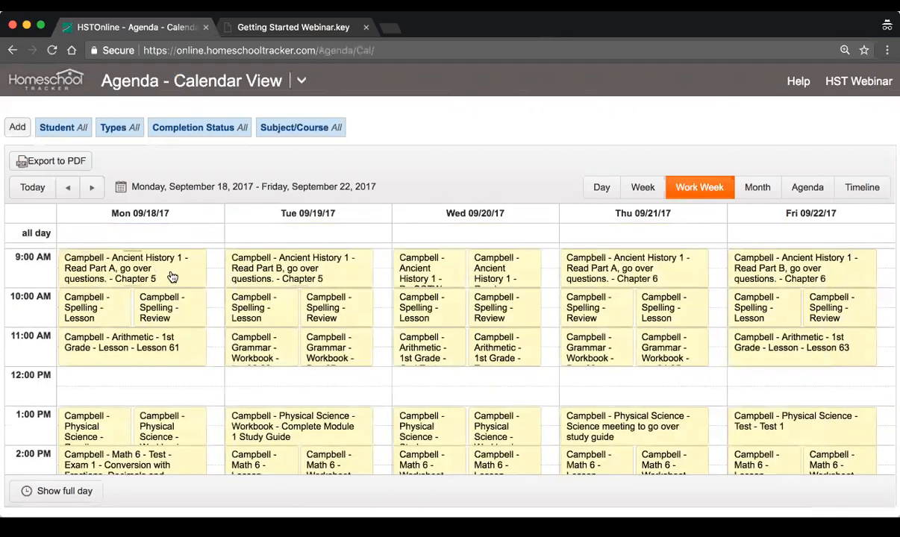
scroll(381, 358, "down", 4)
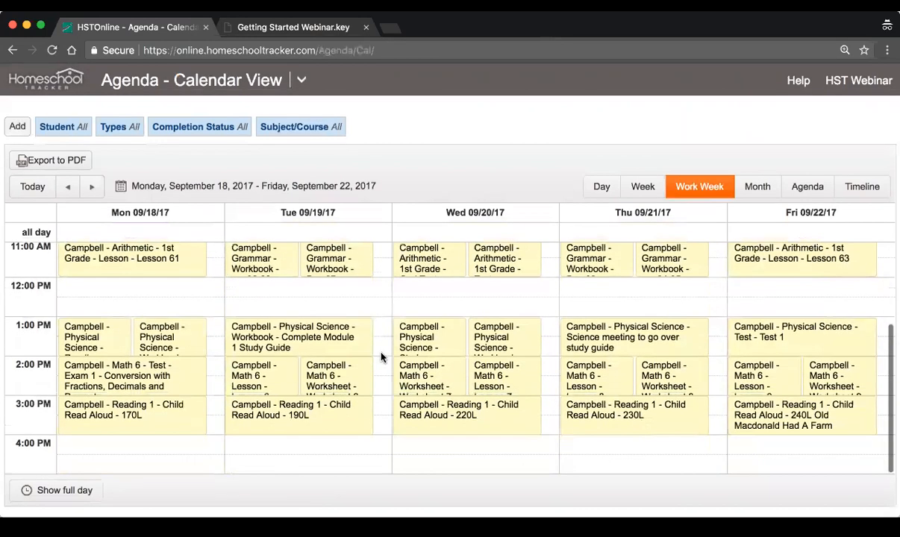
scroll(381, 358, "up", 4)
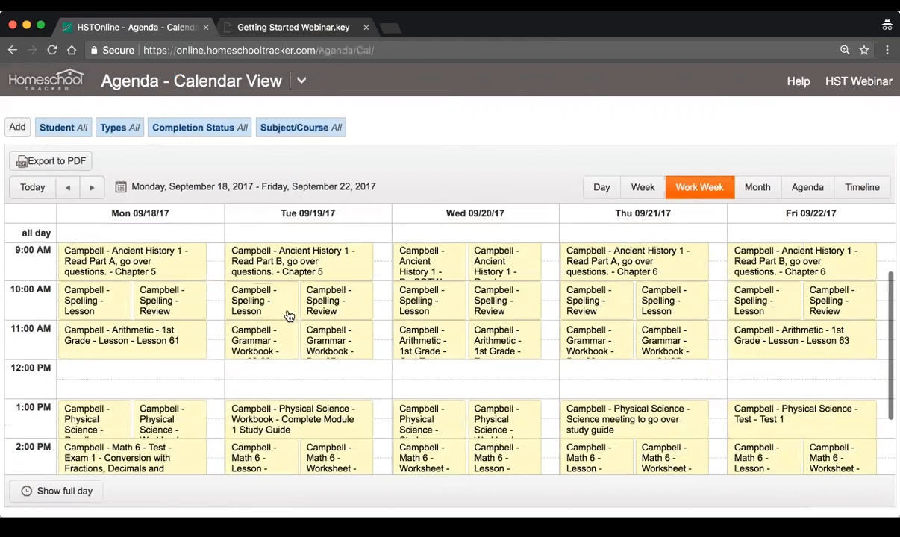
- Open the list view of the agenda and set its date range to Next Week
left_click(301, 81)
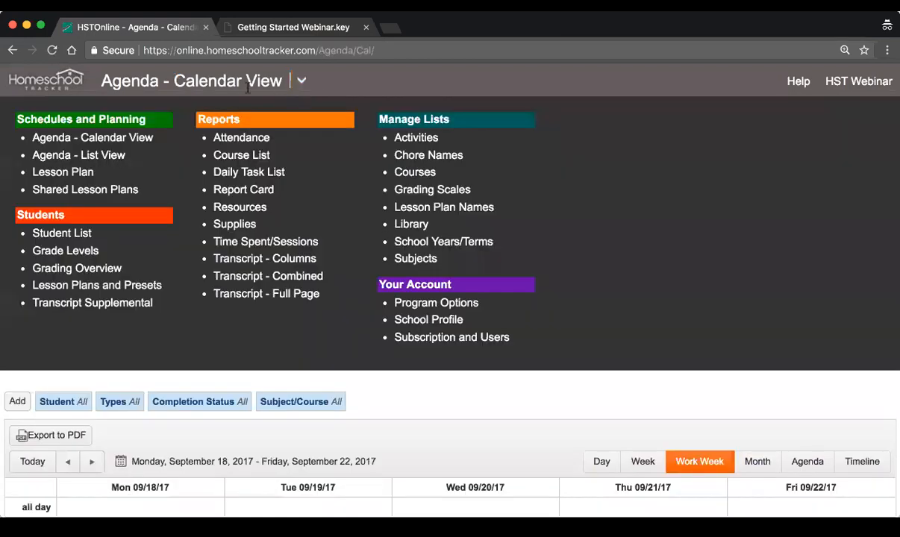
left_click(99, 158)
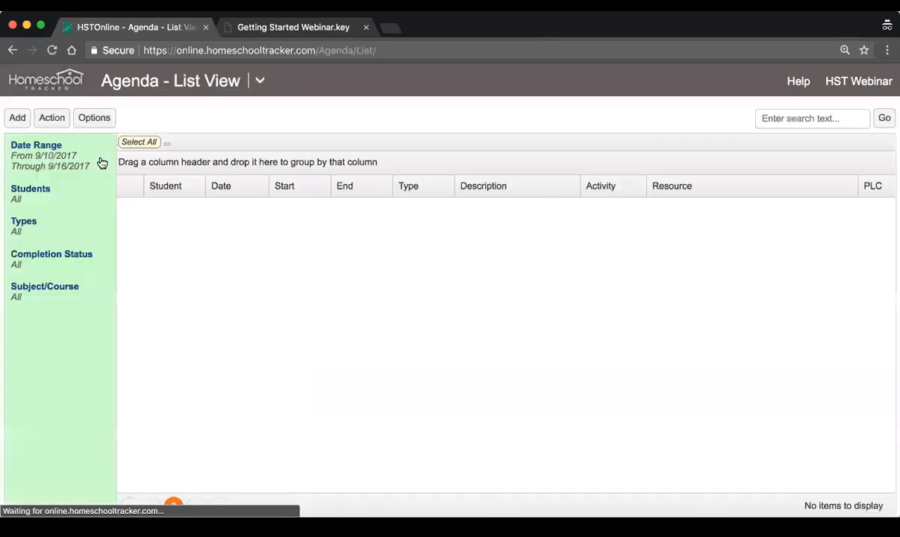
left_click(46, 168)
left_click(258, 157)
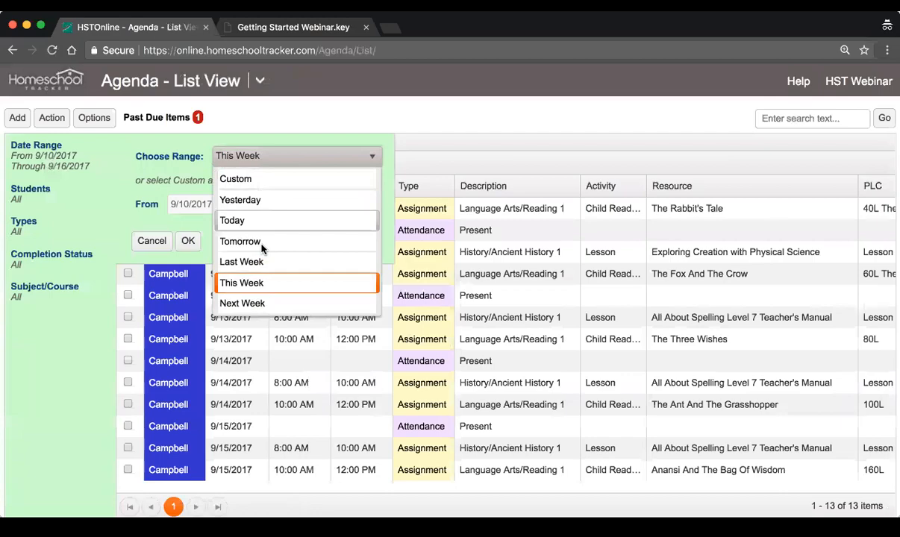
left_click(265, 303)
left_click(187, 241)
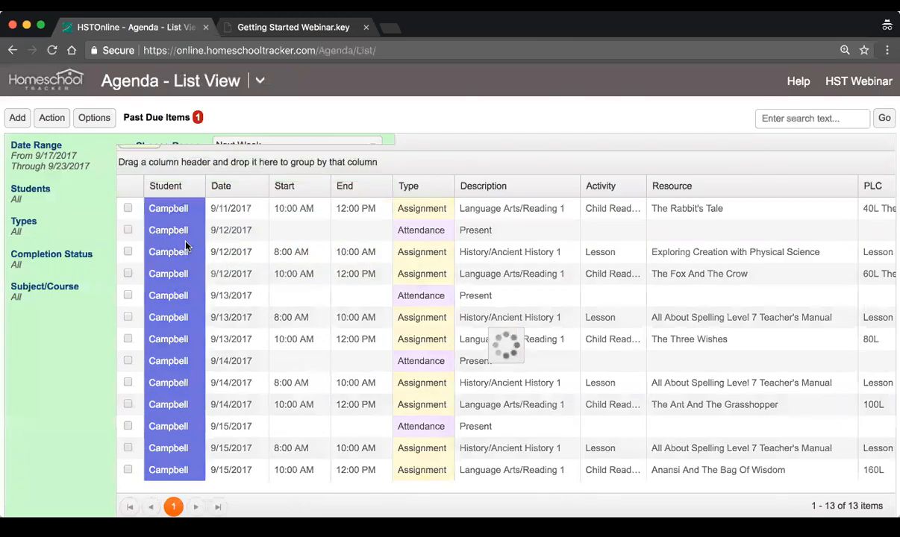
- Start rescheduling all of next week's assignments with a start date of 9/19/2017 and generate the preview
scroll(399, 316, "down", 10)
scroll(399, 317, "up", 10)
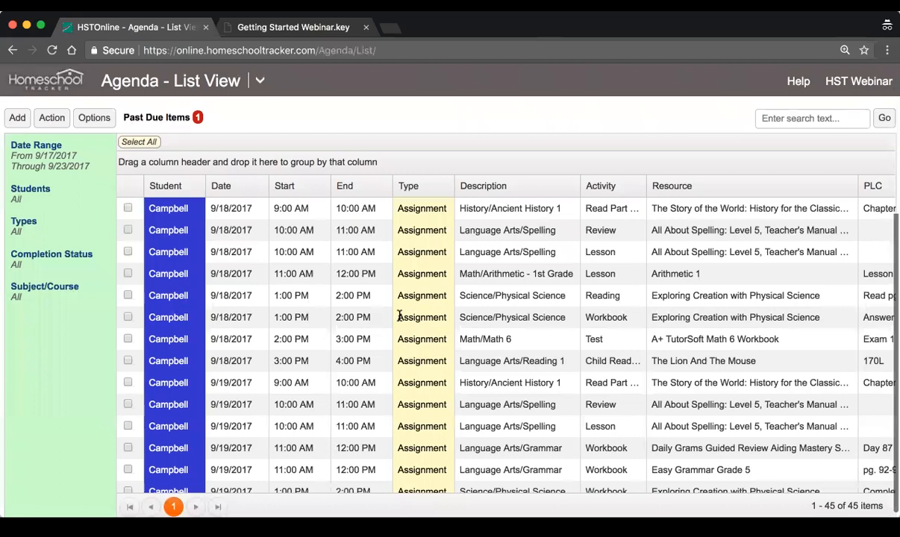
left_click(127, 142)
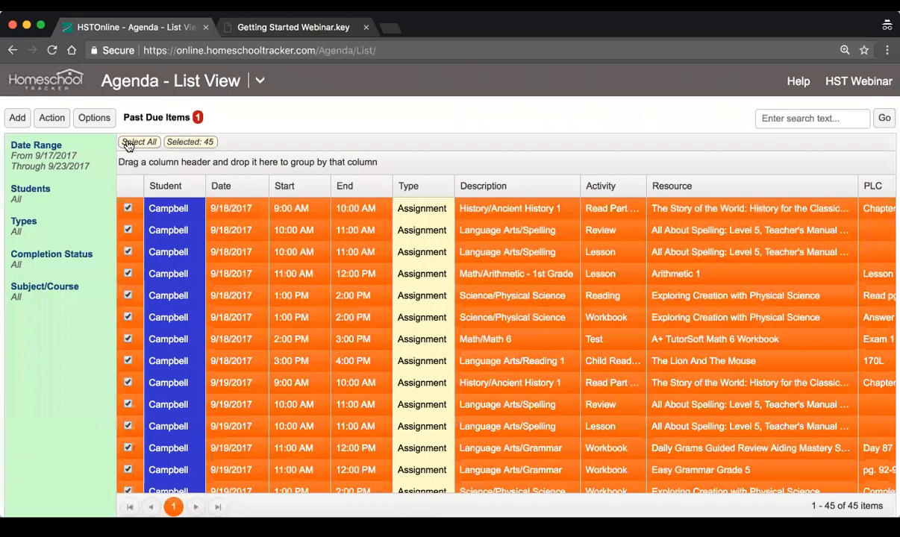
left_click(53, 118)
left_click(91, 280)
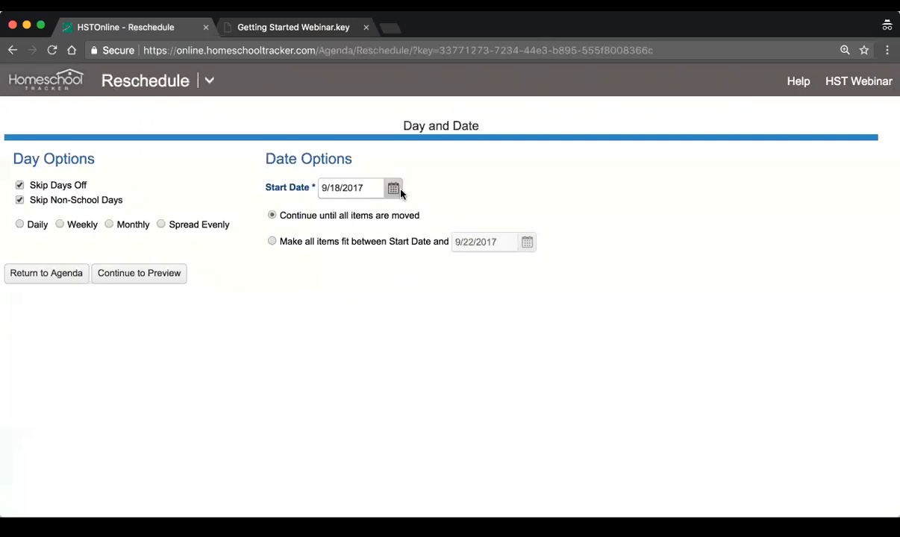
left_click(393, 190)
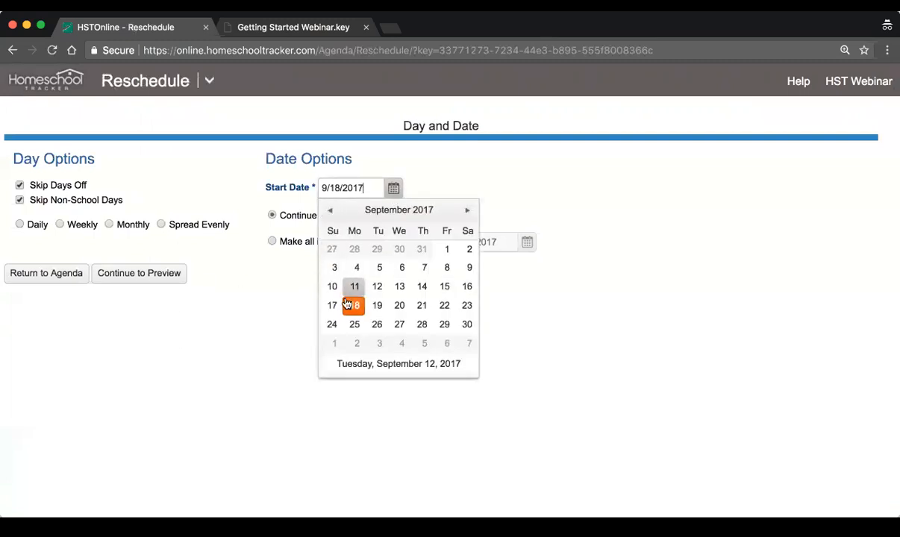
left_click(377, 306)
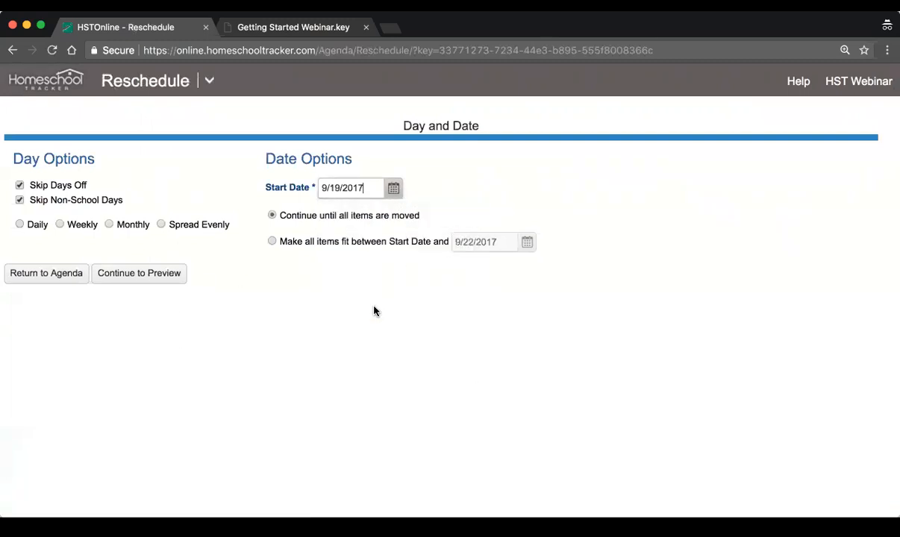
left_click(133, 276)
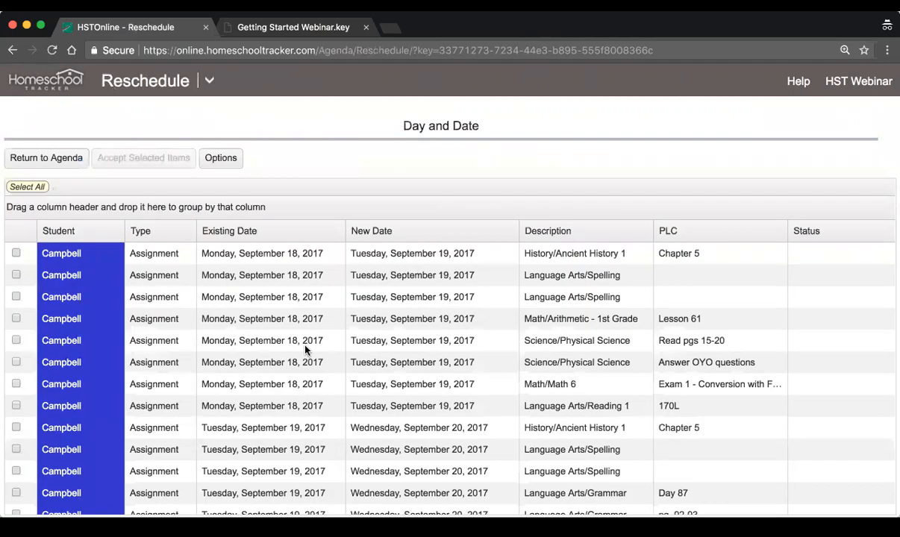
- Compare the existing and new dates in the reschedule preview and accept the changes for all assignments
left_click(224, 254)
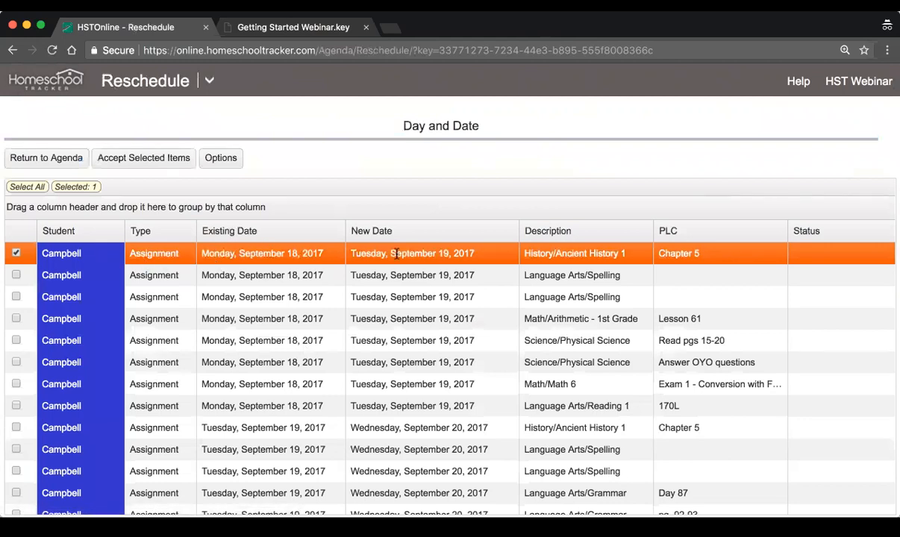
left_click(276, 279)
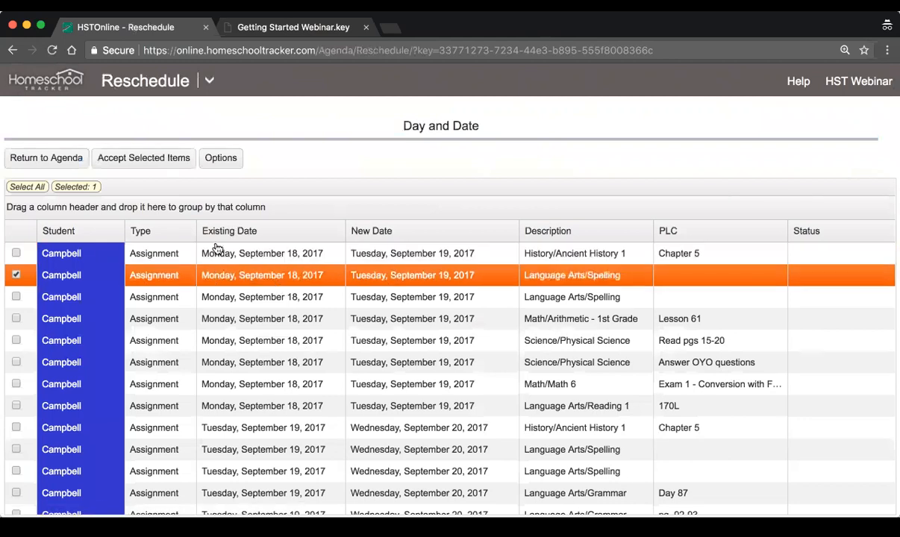
scroll(417, 329, "down", 1)
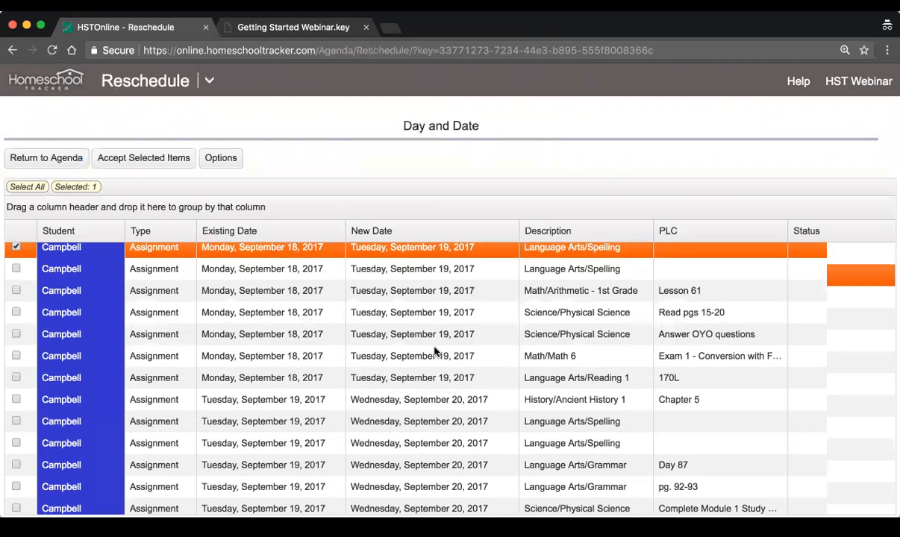
left_click(235, 401)
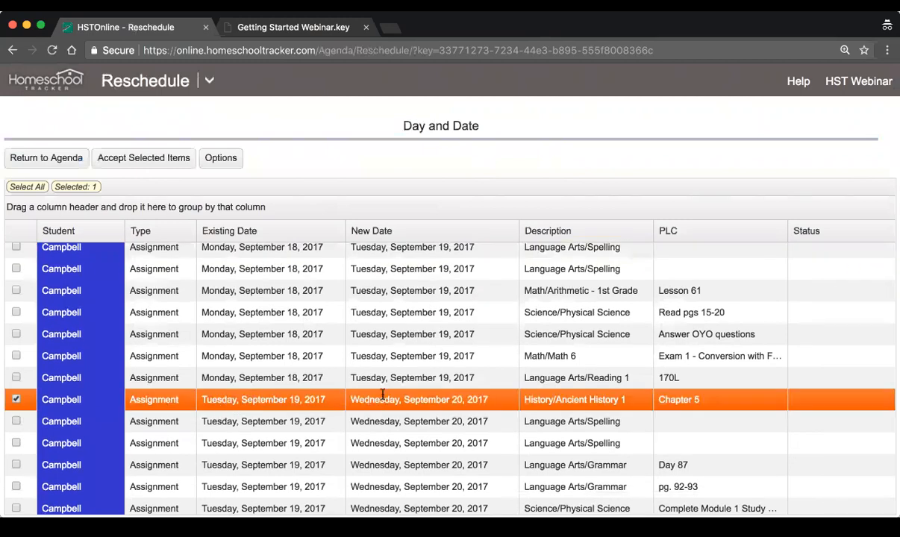
scroll(390, 401, "down", 5)
scroll(389, 401, "down", 5)
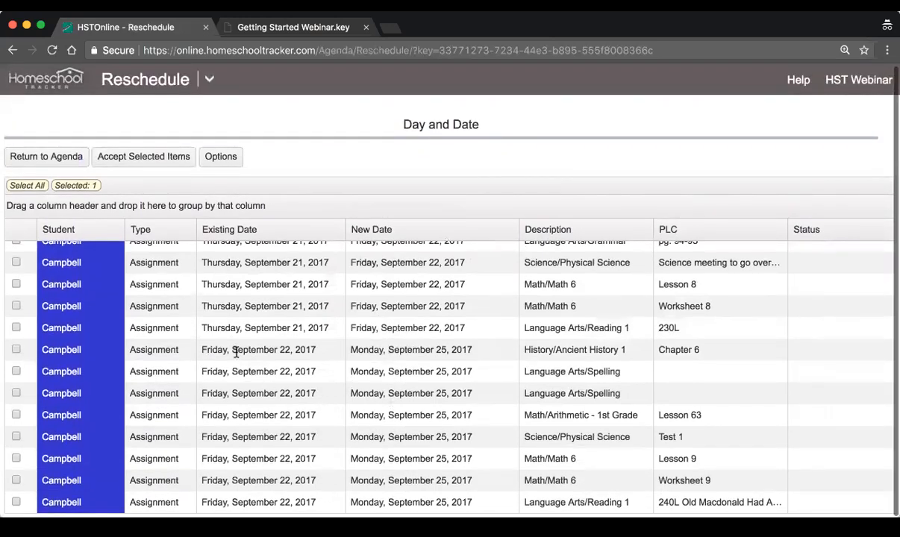
left_click(237, 351)
scroll(429, 363, "up", 10)
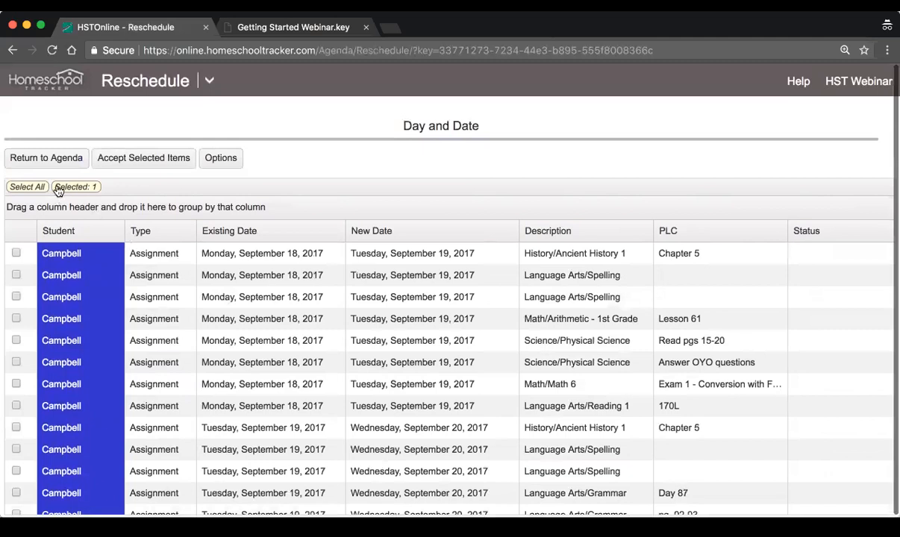
left_click(22, 187)
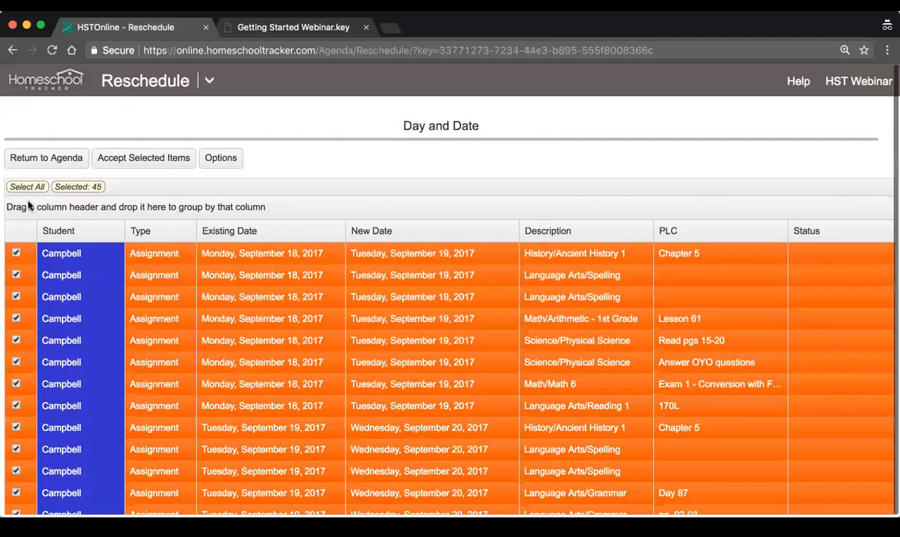
left_click(123, 158)
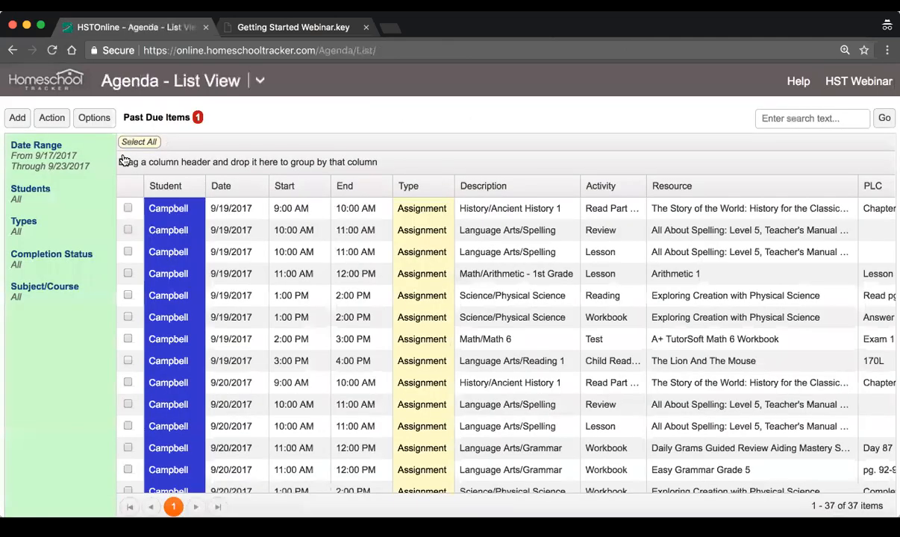
- Review the rescheduled assignments in the agenda's calendar view for September 18–22 and September 25–29, 2017
left_click(260, 80)
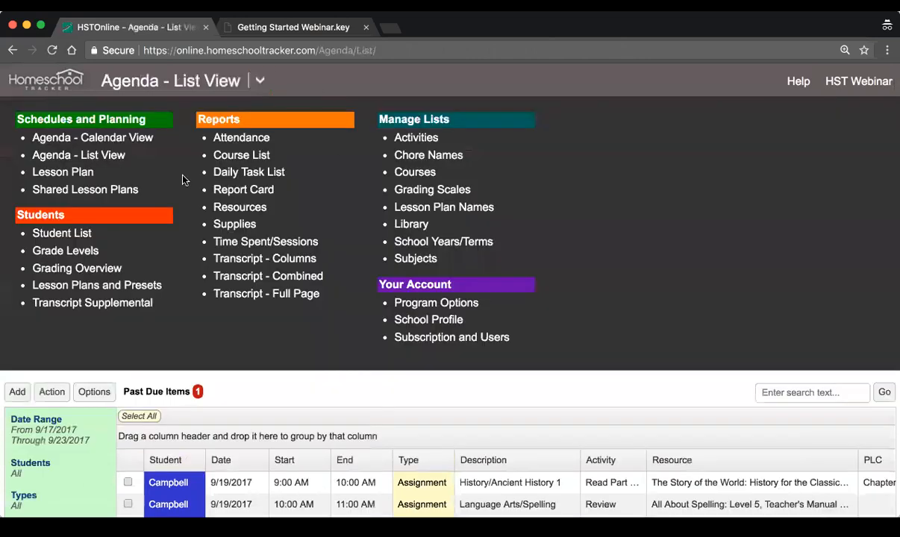
left_click(91, 139)
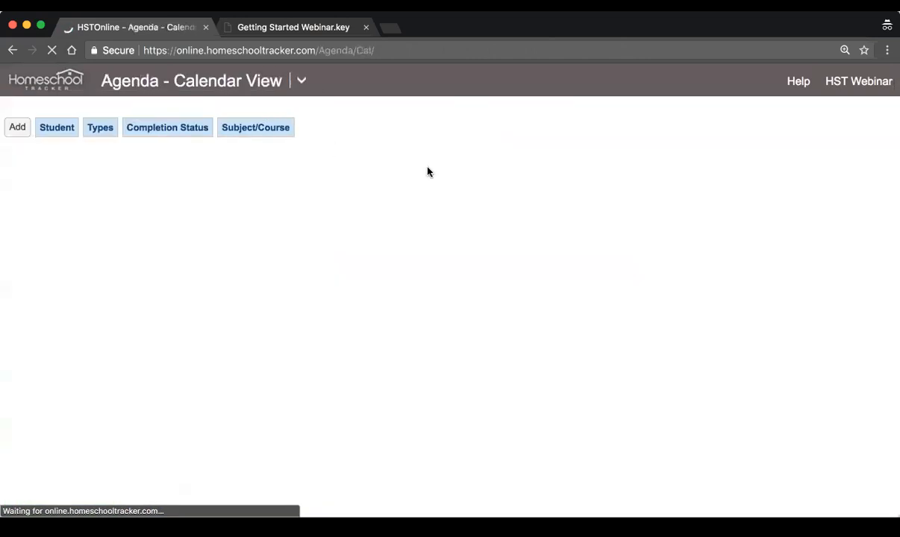
scroll(556, 308, "down", 2)
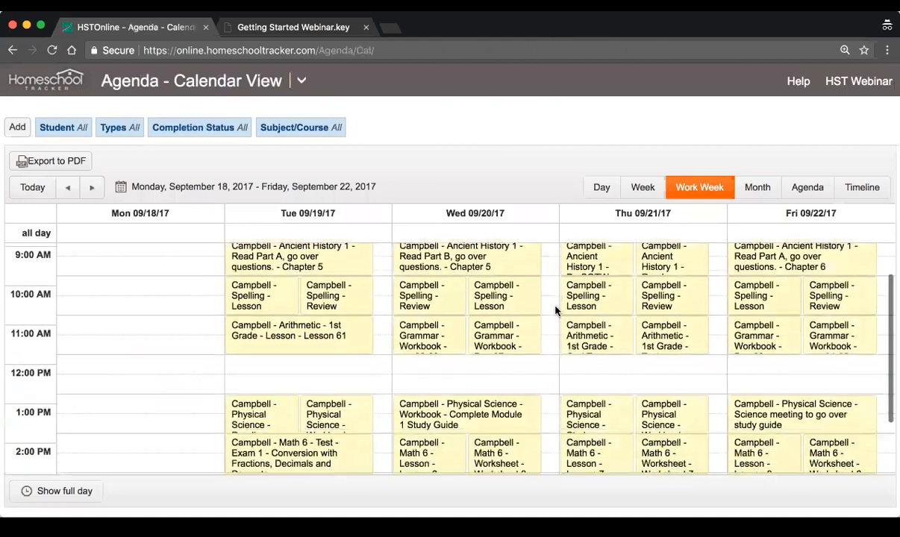
scroll(133, 251, "up", 2)
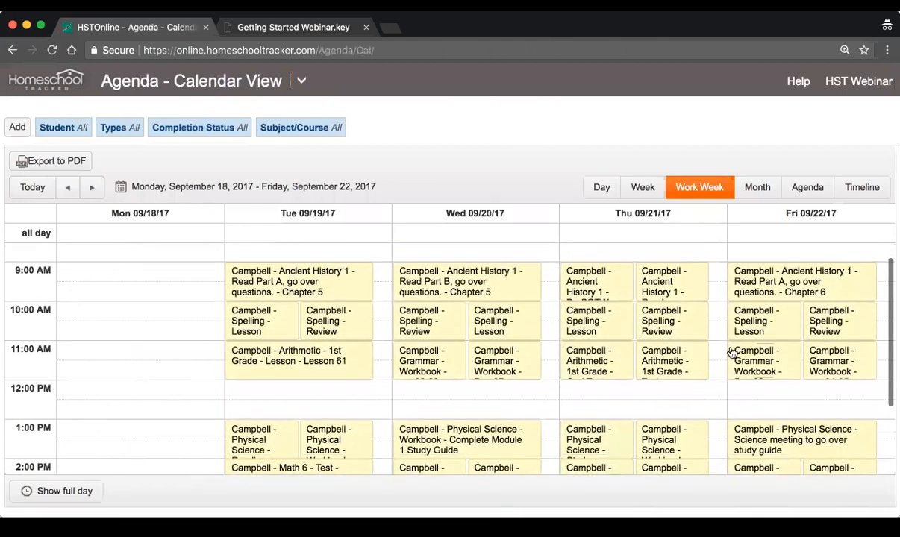
left_click(92, 187)
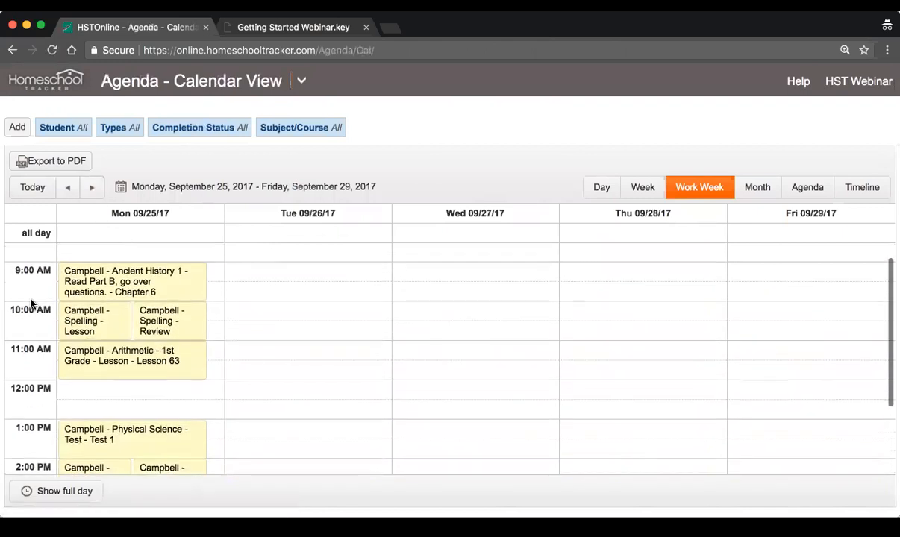
left_click(67, 188)
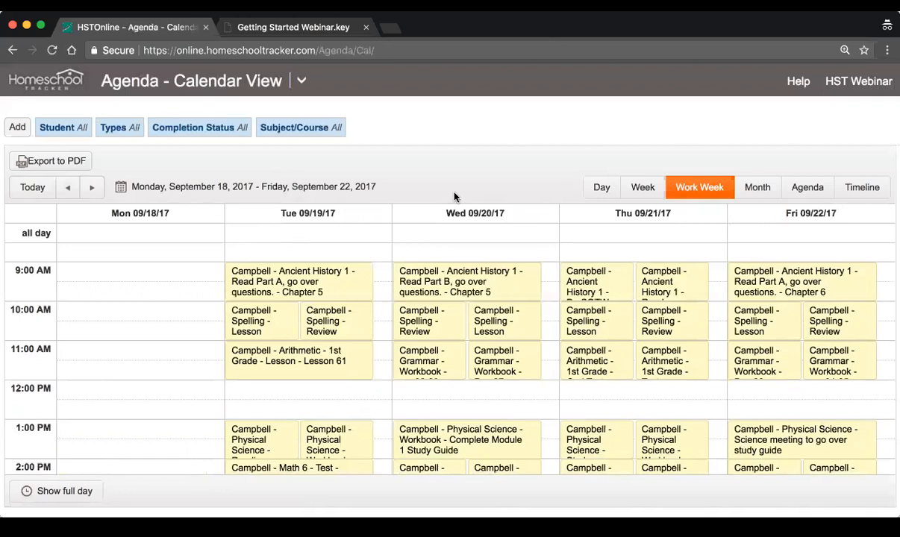
- In the agenda's list view, use Multi-Edit to mark every listed assignment as Complete - Teacher and save
left_click(300, 80)
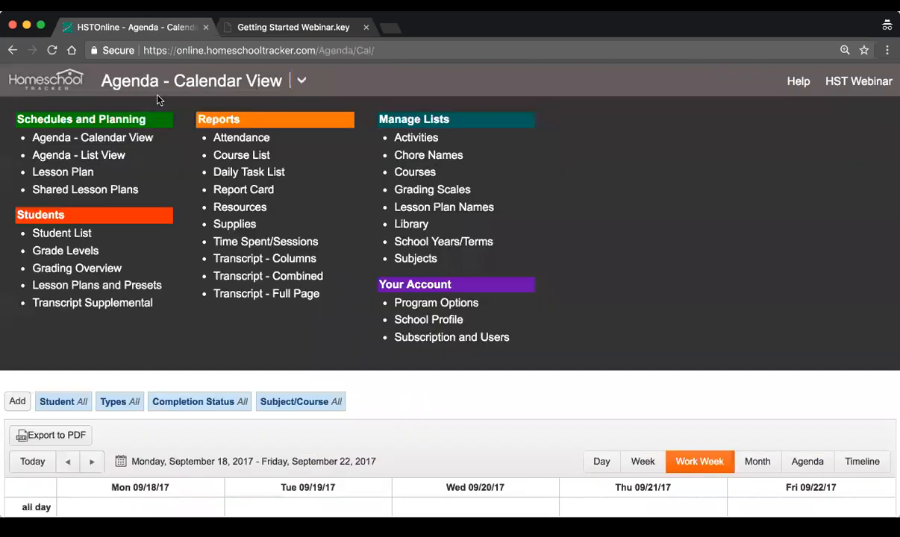
left_click(94, 155)
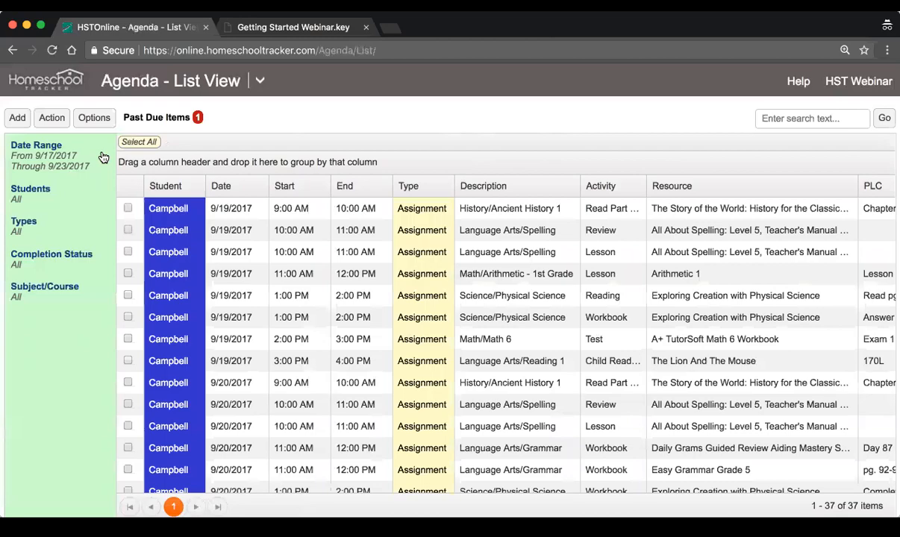
scroll(302, 242, "down", 10)
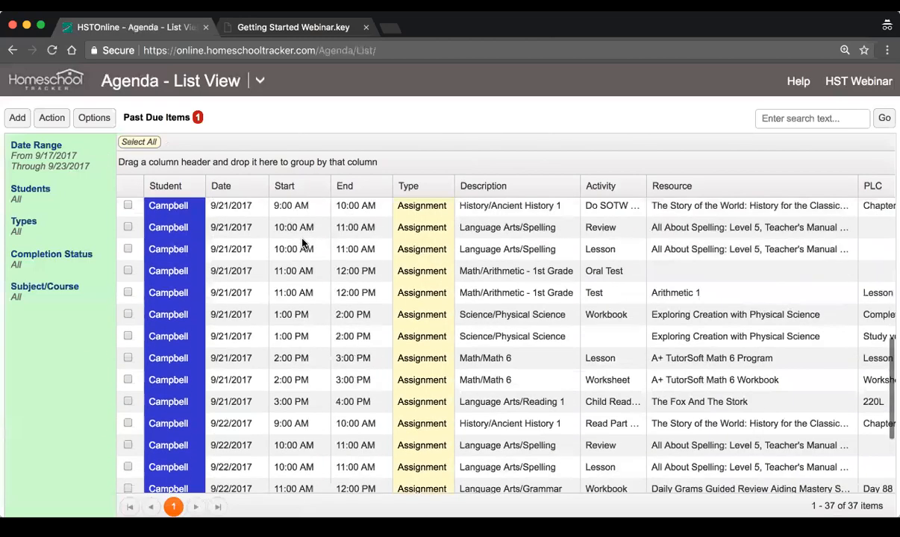
scroll(302, 241, "up", 10)
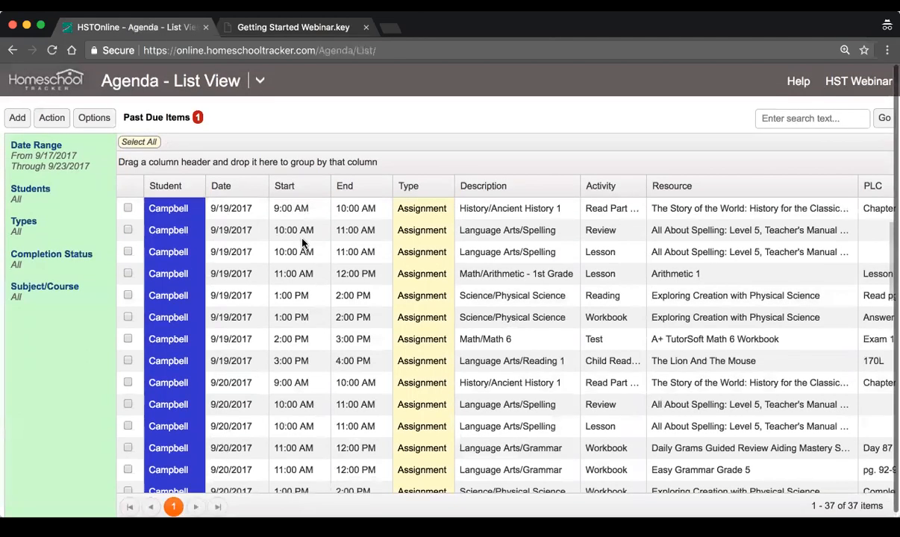
left_click(138, 142)
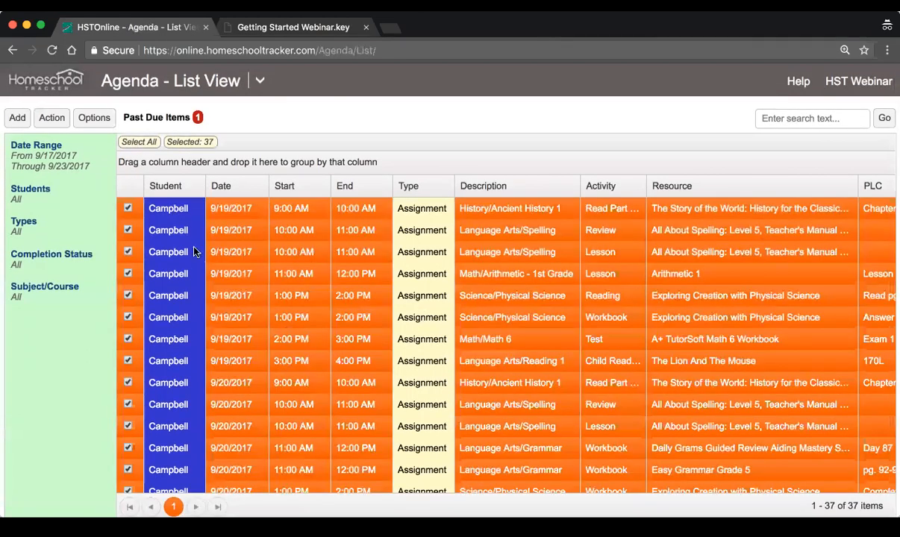
left_click(51, 118)
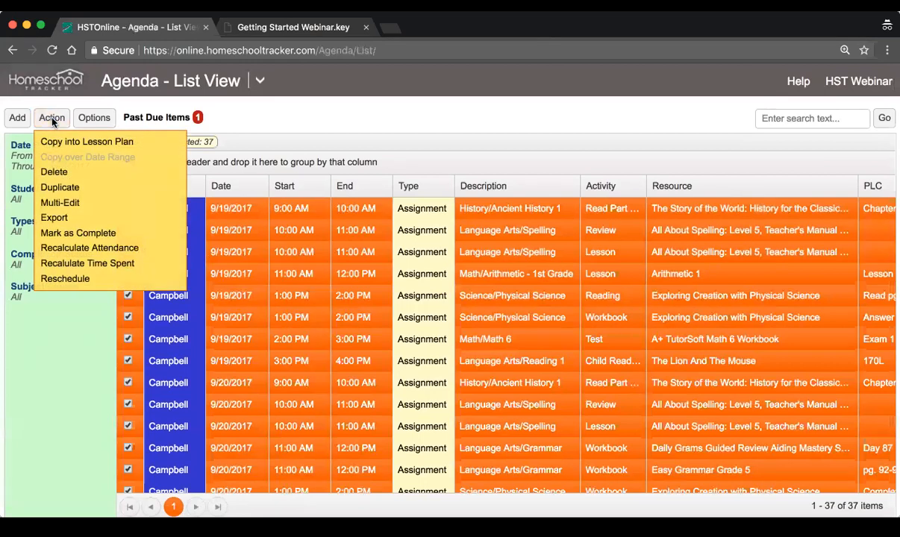
left_click(88, 202)
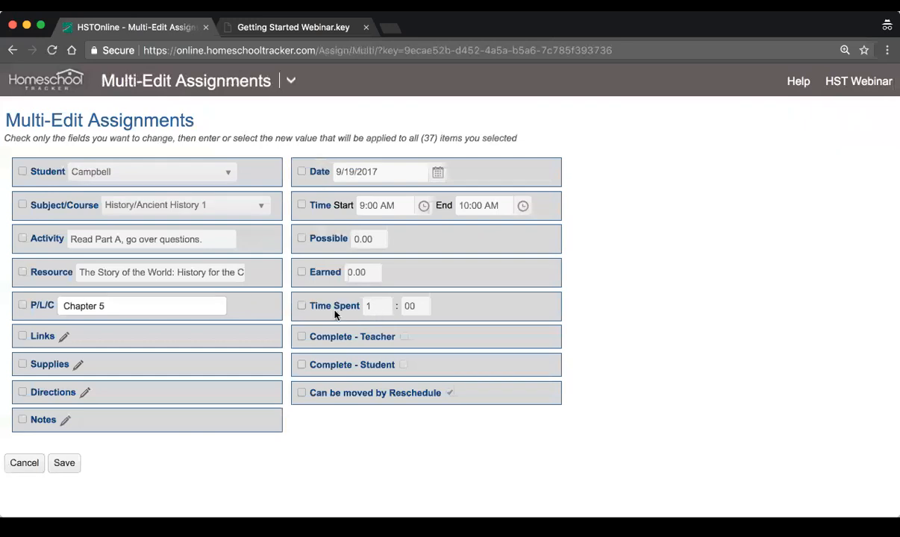
left_click(301, 337)
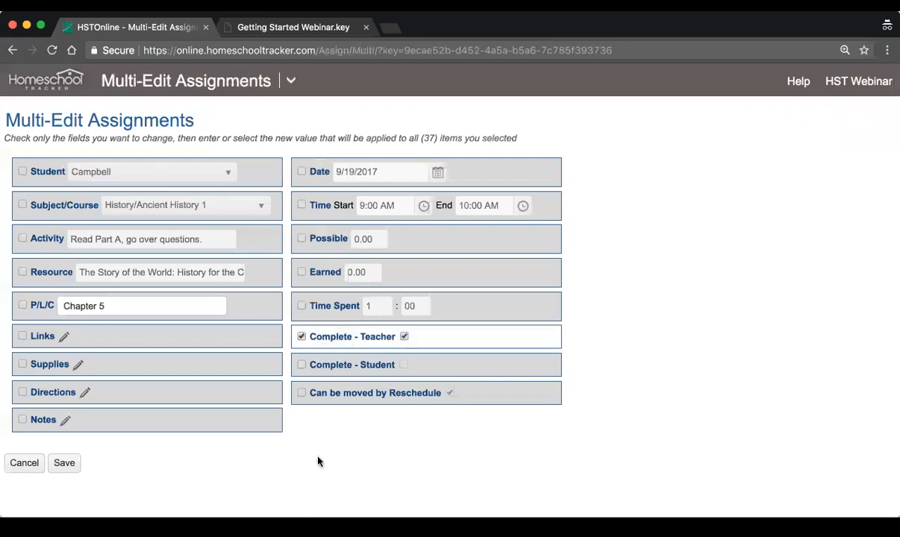
left_click(68, 464)
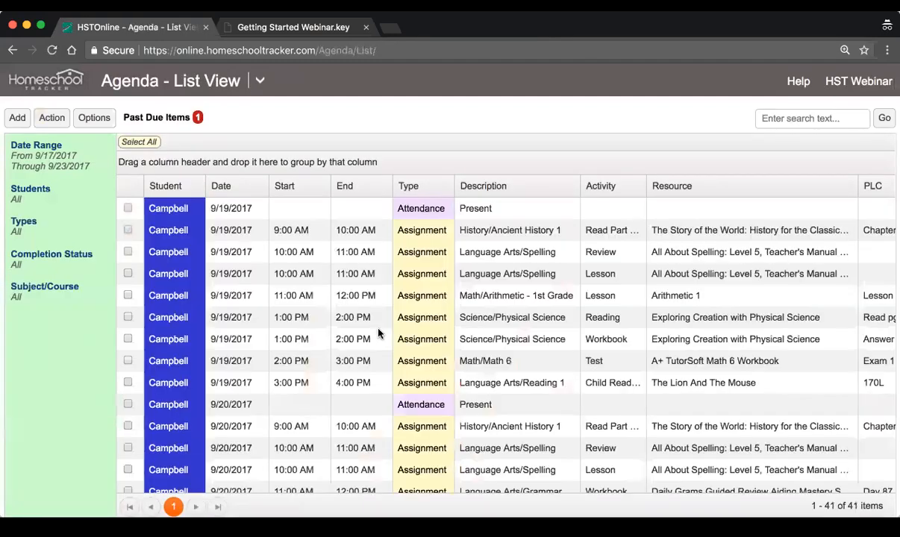
- Select the attendance entries for 9/19, 9/20 and 9/21/2017 one by one in the agenda list
scroll(378, 332, "down", 10)
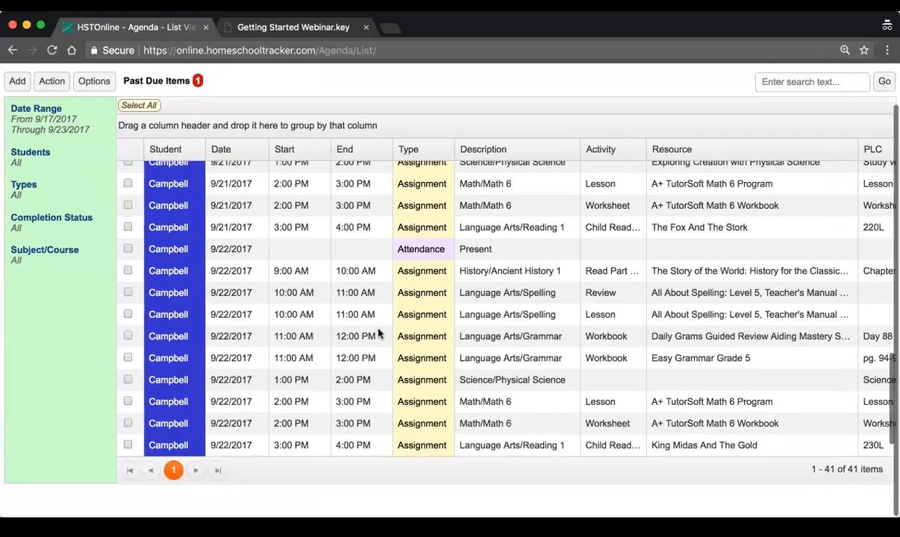
scroll(379, 332, "up", 10)
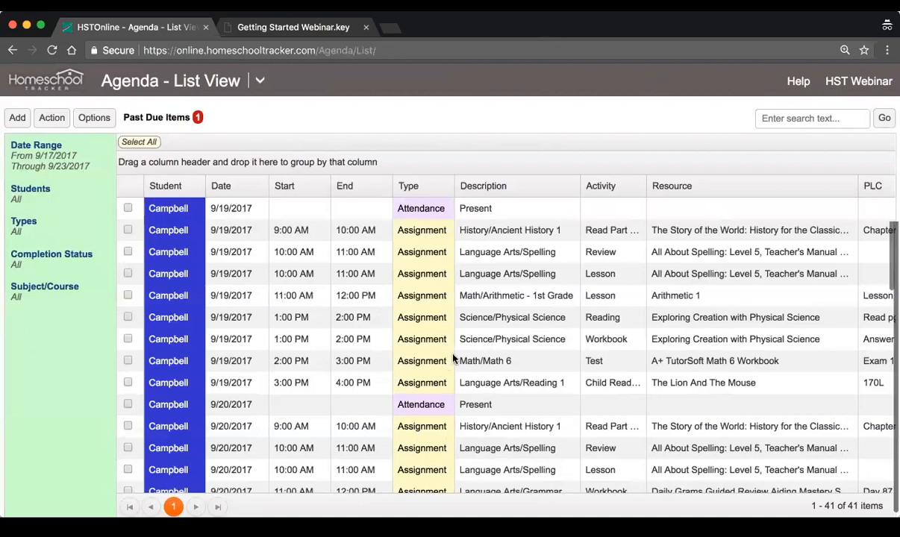
left_click(127, 208)
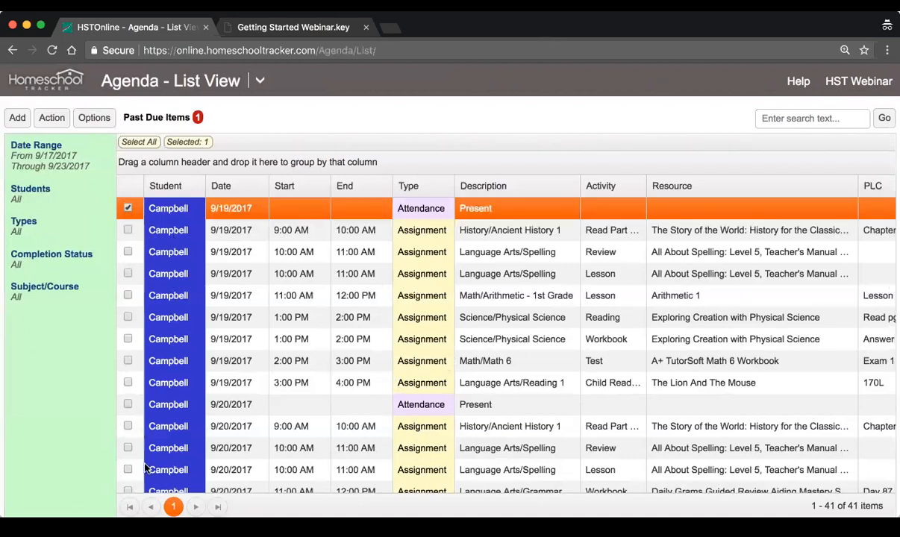
left_click(128, 403)
scroll(357, 393, "down", 3)
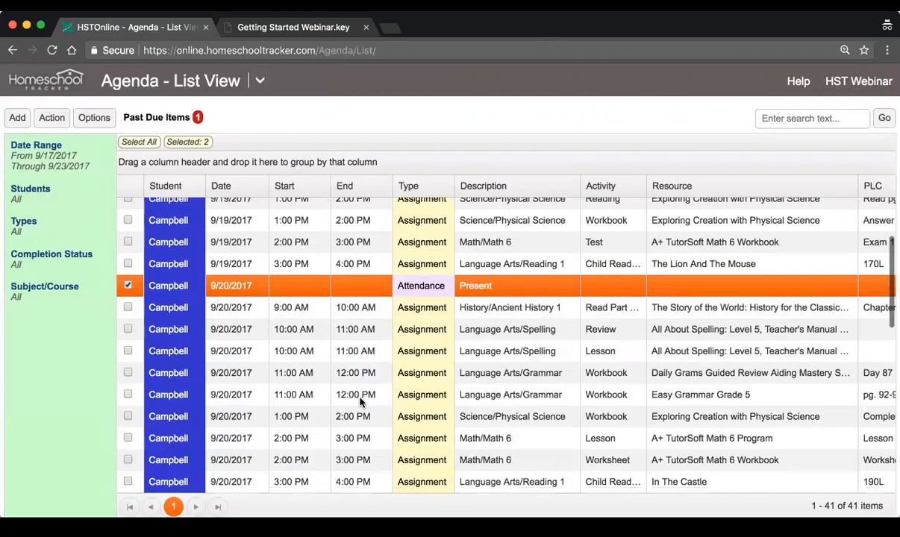
scroll(360, 401, "down", 5)
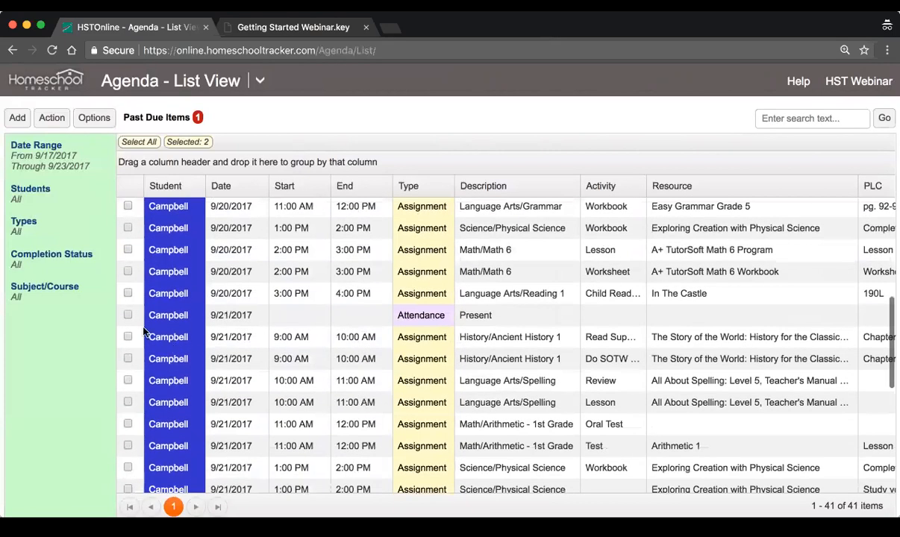
left_click(127, 315)
scroll(479, 398, "up", 8)
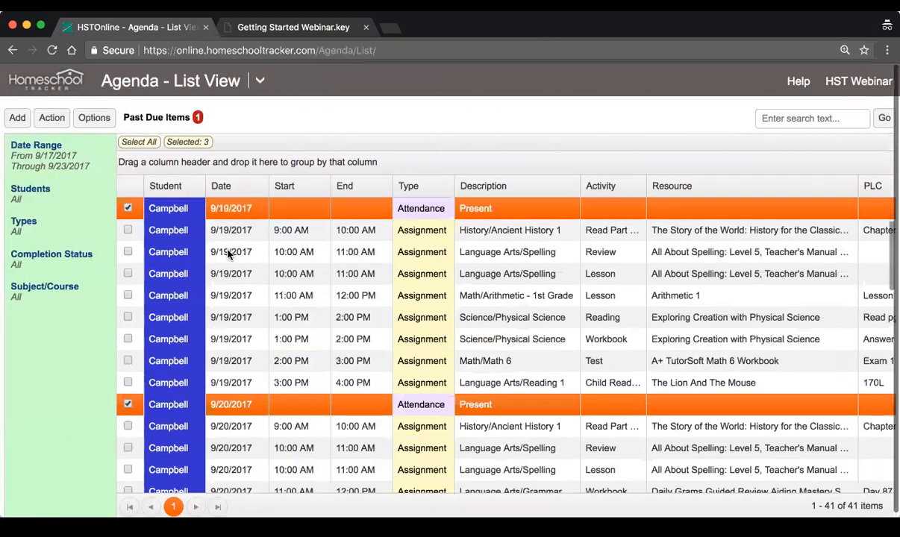
- Filter the agenda list's item types to Attendance only, excluding appointments, assignments, chores and days off
left_click(17, 232)
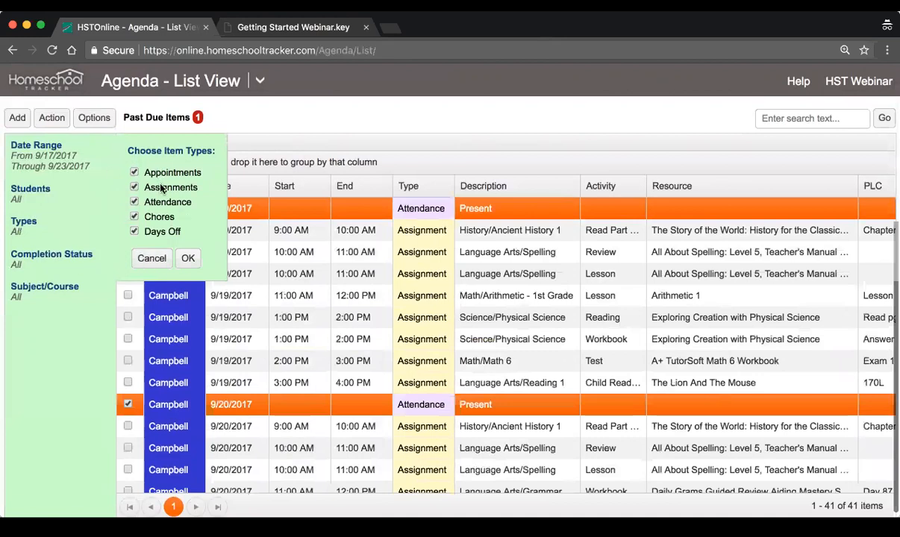
left_click(180, 173)
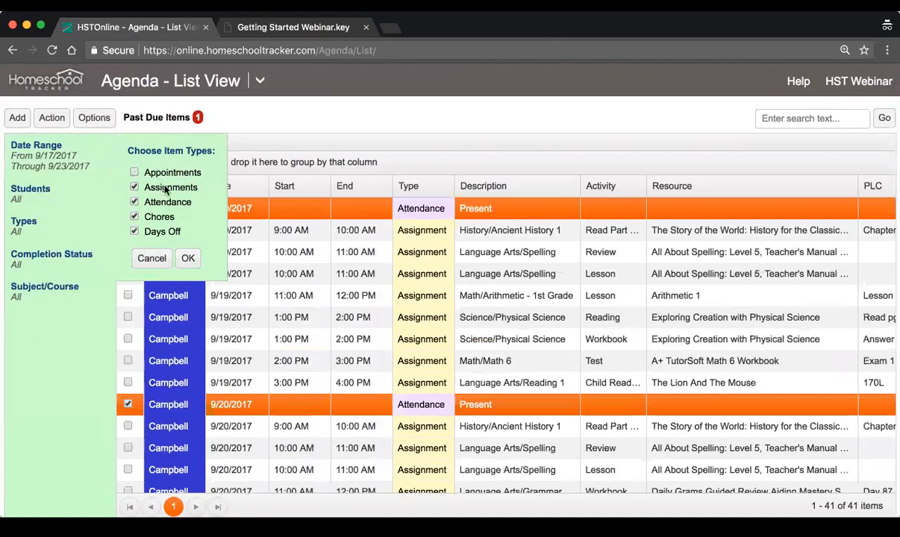
left_click(165, 190)
left_click(146, 215)
left_click(146, 231)
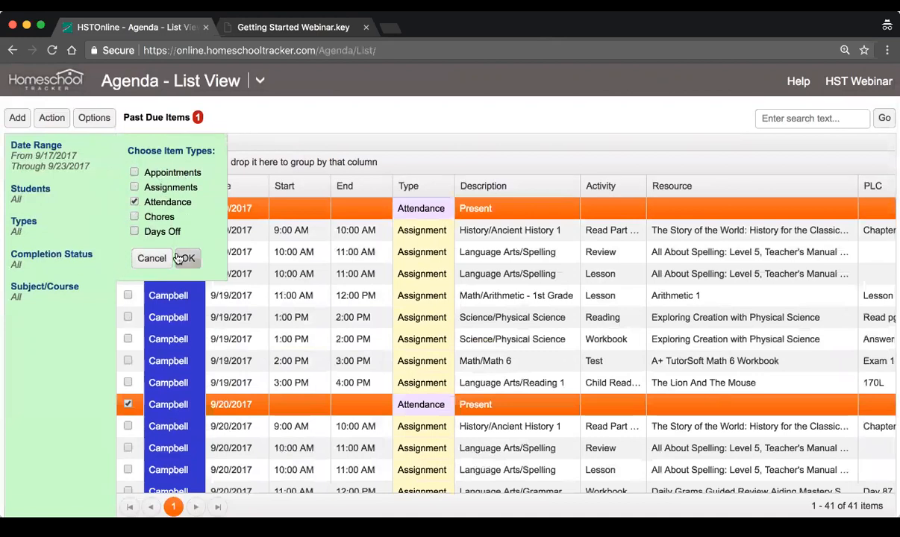
left_click(185, 257)
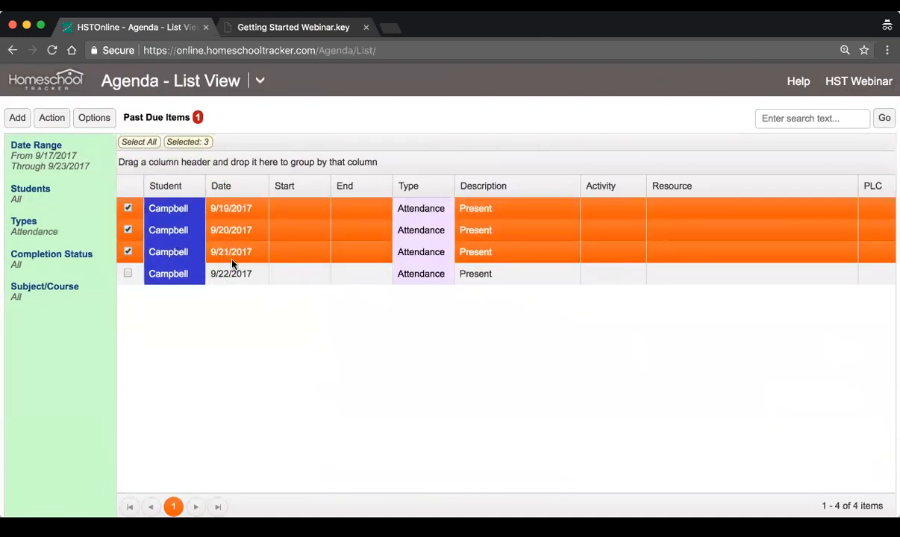
- Select all listed attendance entries, delete them and confirm the permanent deletion
left_click(141, 143)
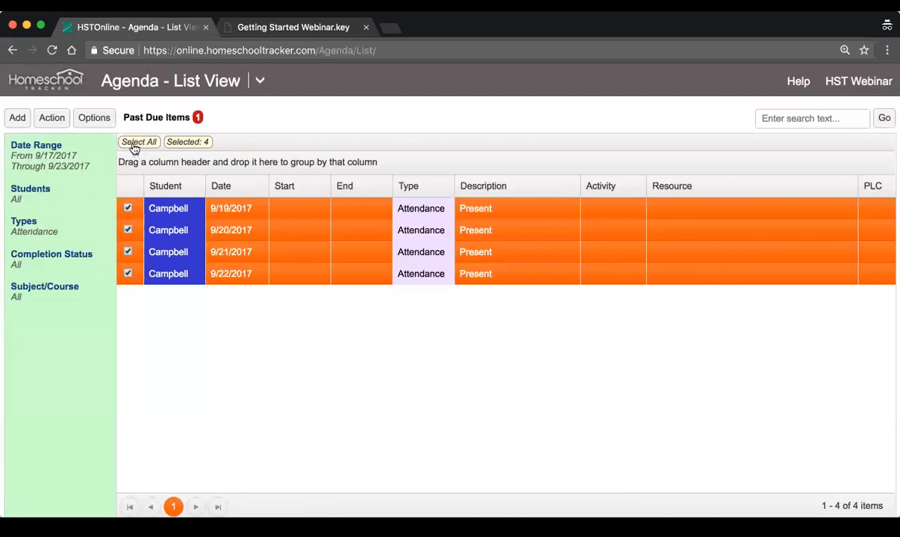
left_click(52, 119)
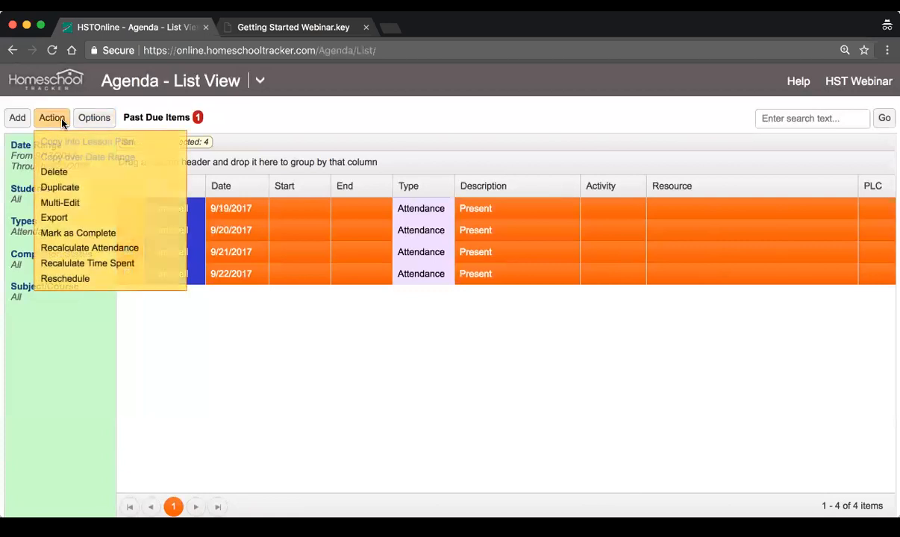
left_click(103, 180)
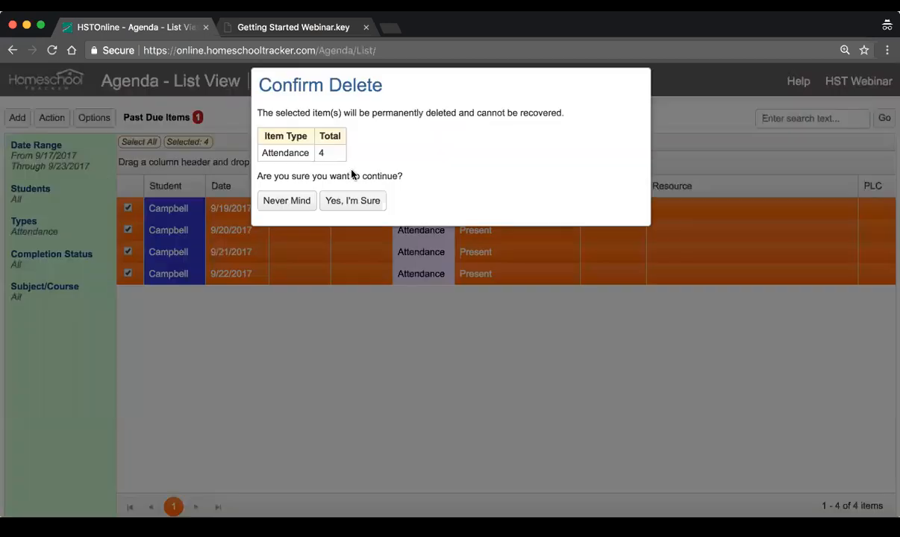
left_click(363, 200)
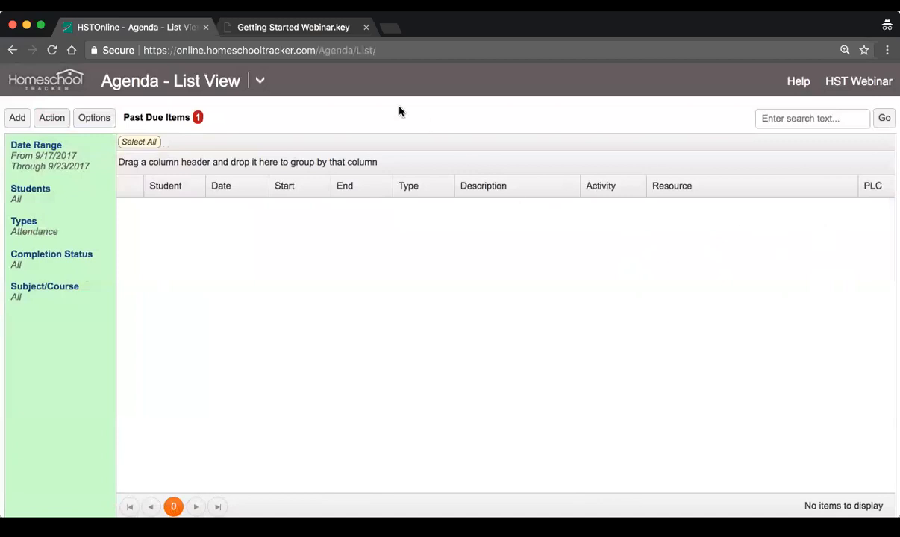
- Open the Subscription and Users page and review which student accounts have a username and are active
left_click(261, 84)
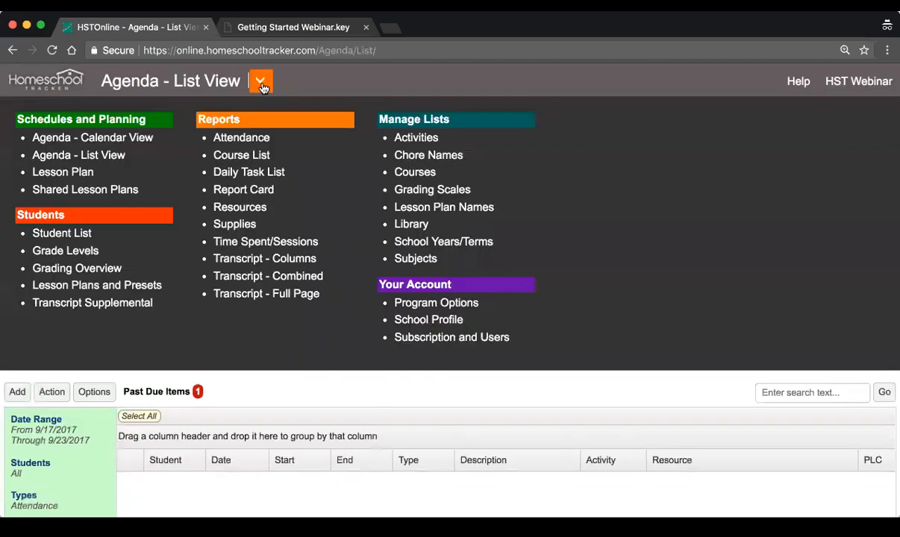
left_click(464, 340)
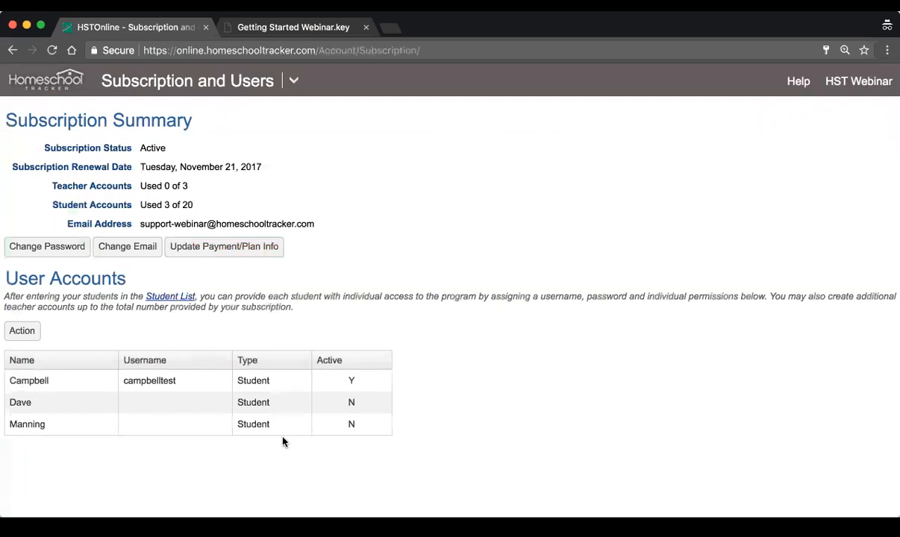
left_click_drag(10, 381, 200, 381)
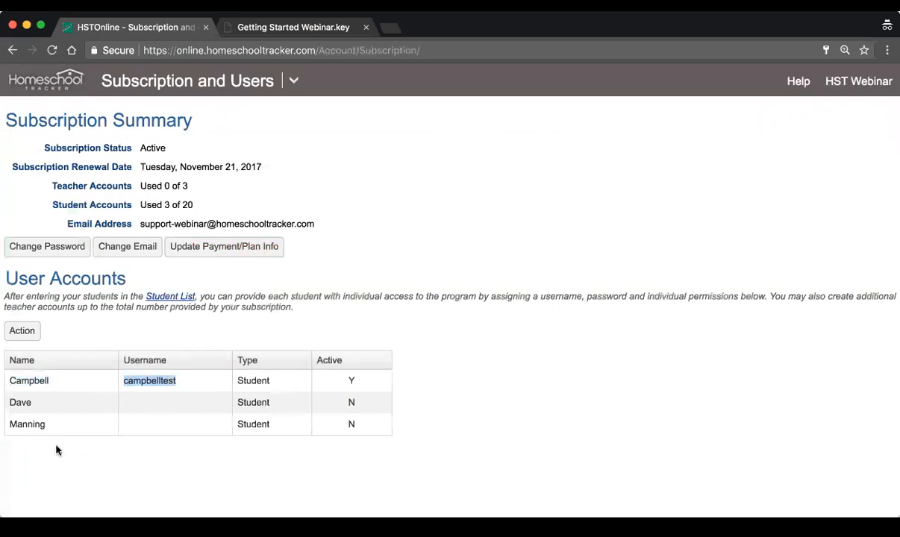
left_click_drag(10, 423, 171, 425)
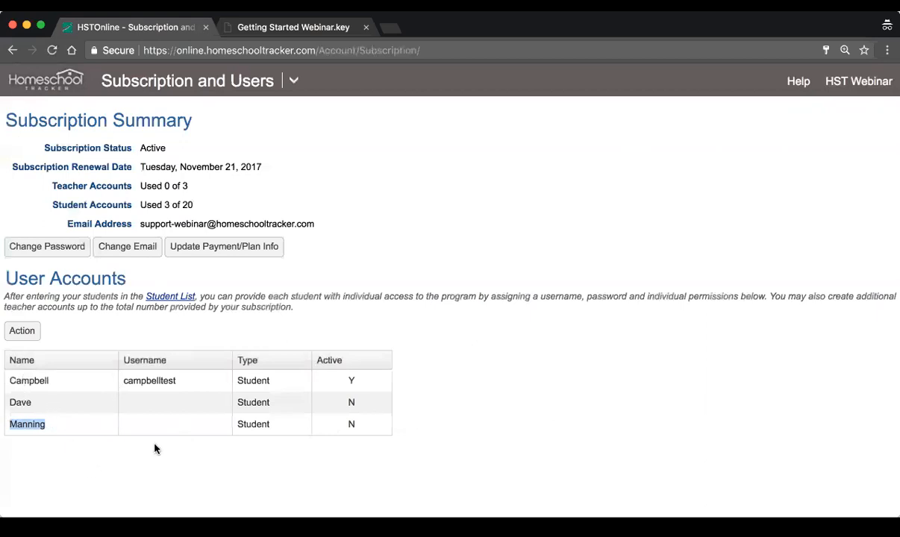
- Inspect the user record of the last student listed, including its Active setting, and close it without saving
left_click(35, 379)
double_click(26, 425)
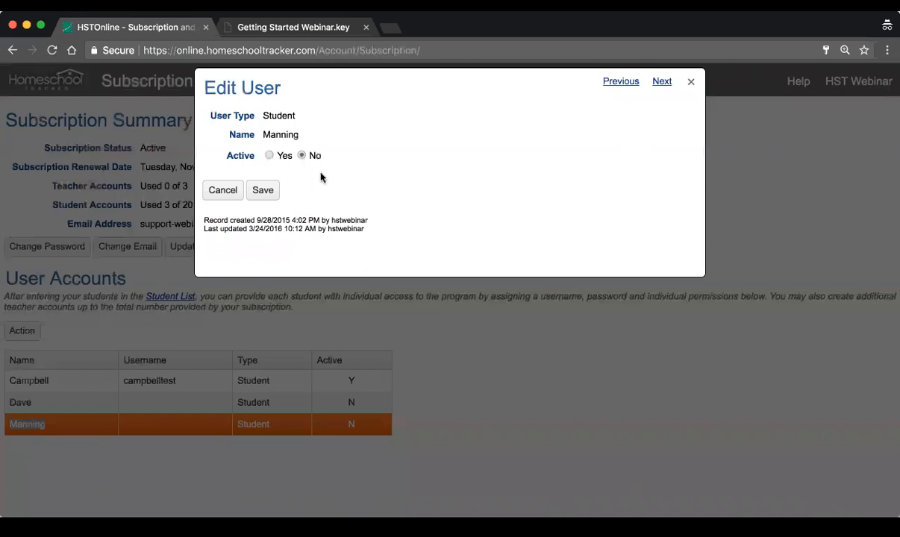
left_click(223, 190)
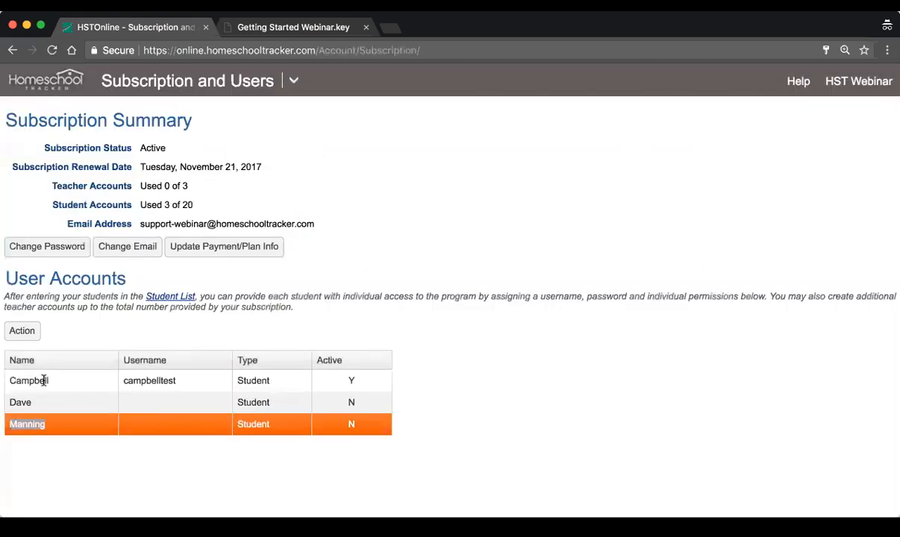
- Examine the General and Assignments permissions in the active student's user record and close it without saving
double_click(86, 382)
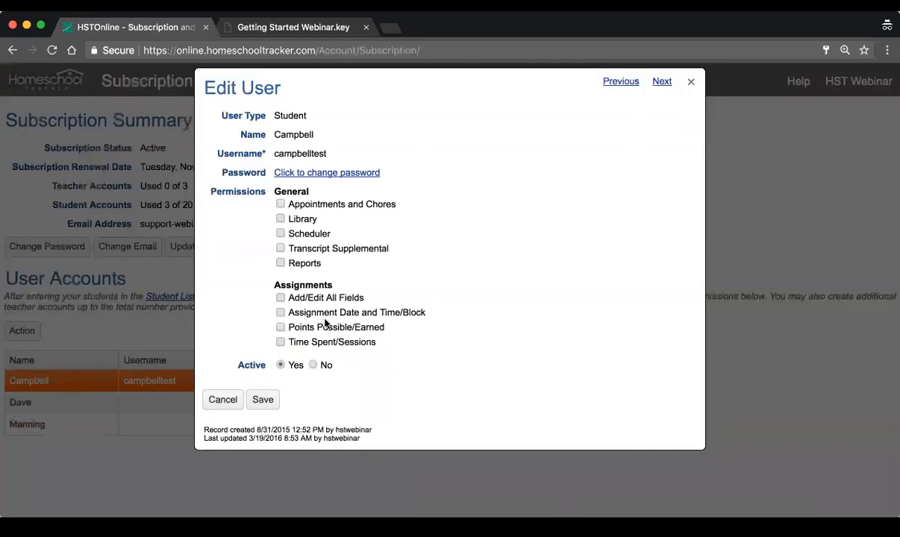
left_click_drag(211, 193, 267, 192)
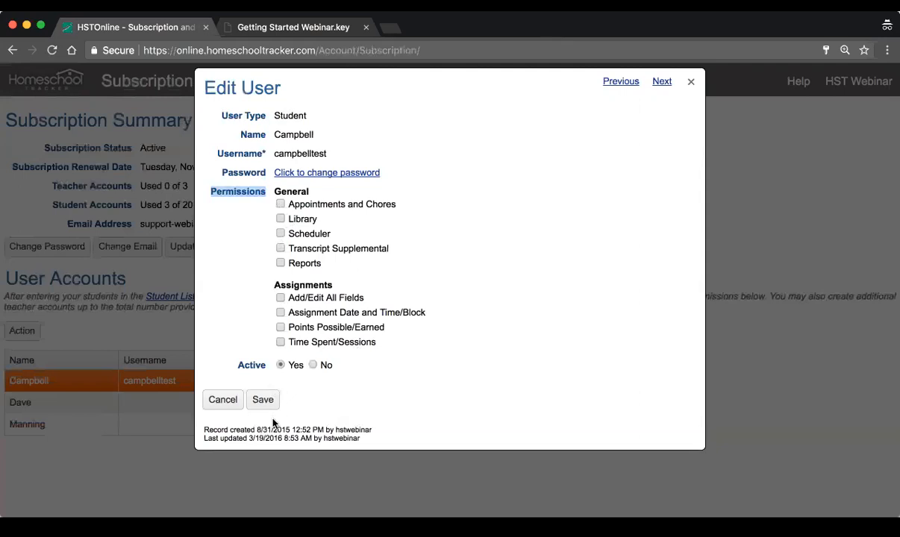
left_click(215, 401)
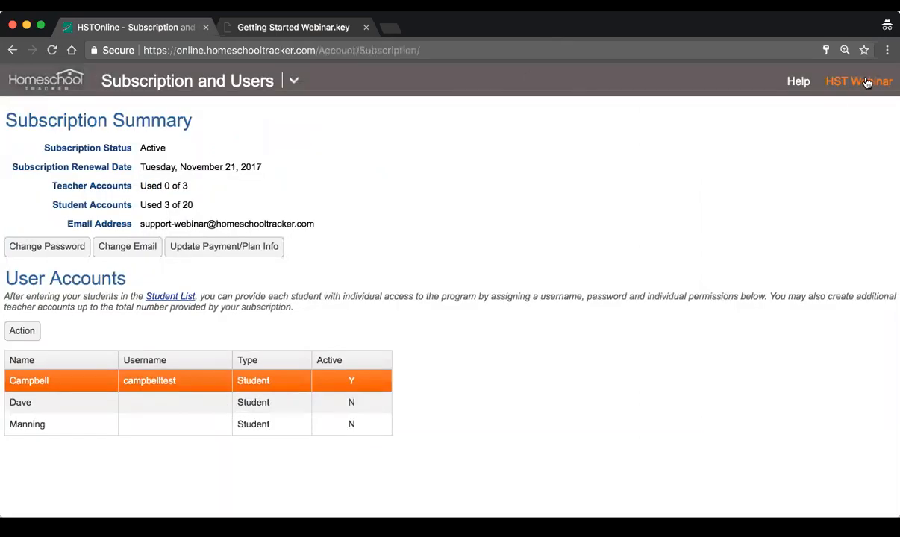
left_click(388, 30)
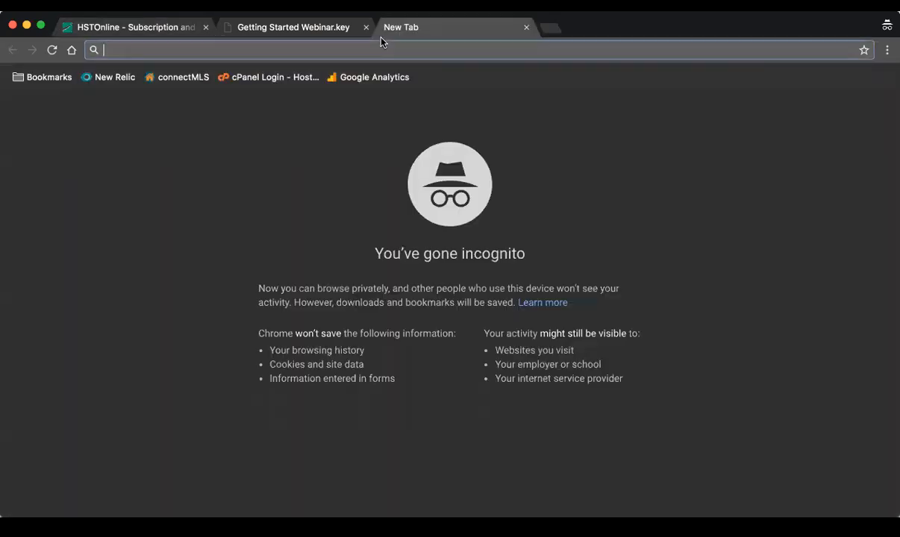
type("on")
key("Return")
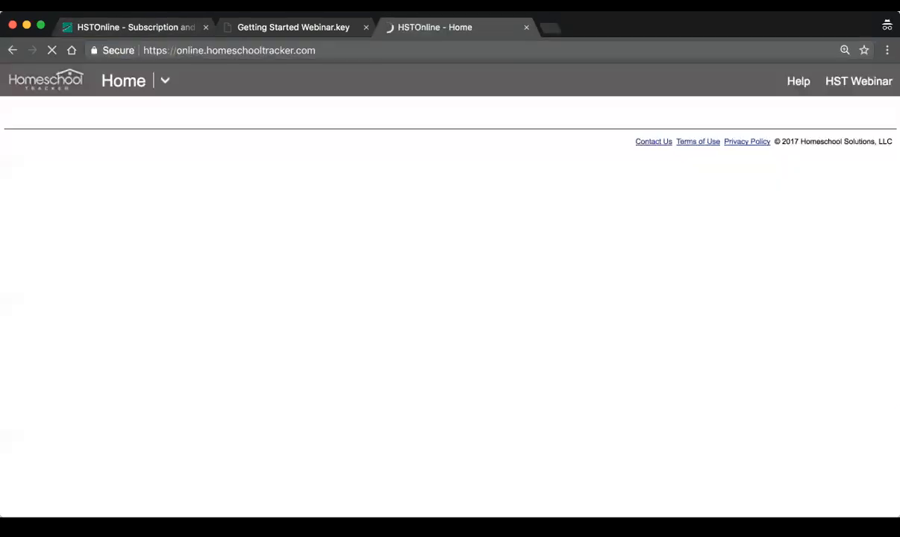
key("super+w")
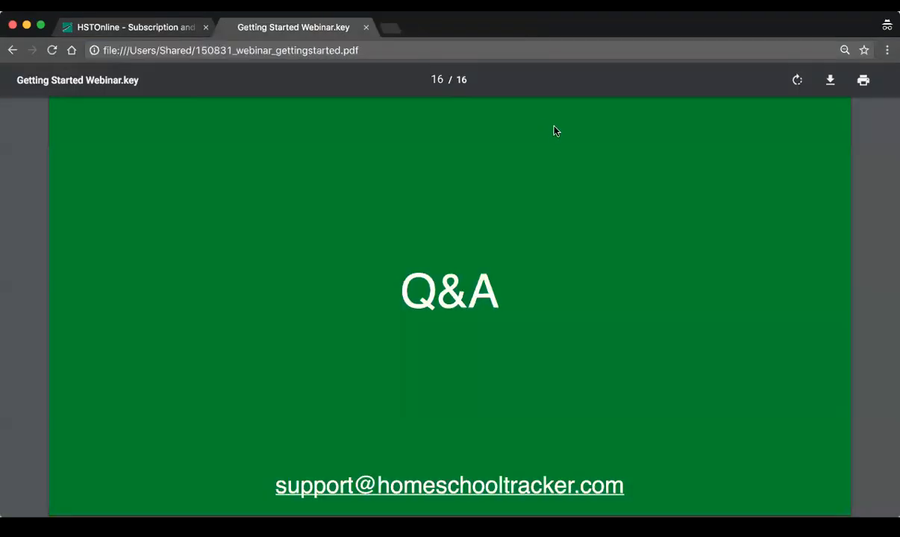
key("ctrl+Tab")
- Log out of the teacher account and log in with the active student's username and password
mouse_move(860, 82)
left_click(723, 106)
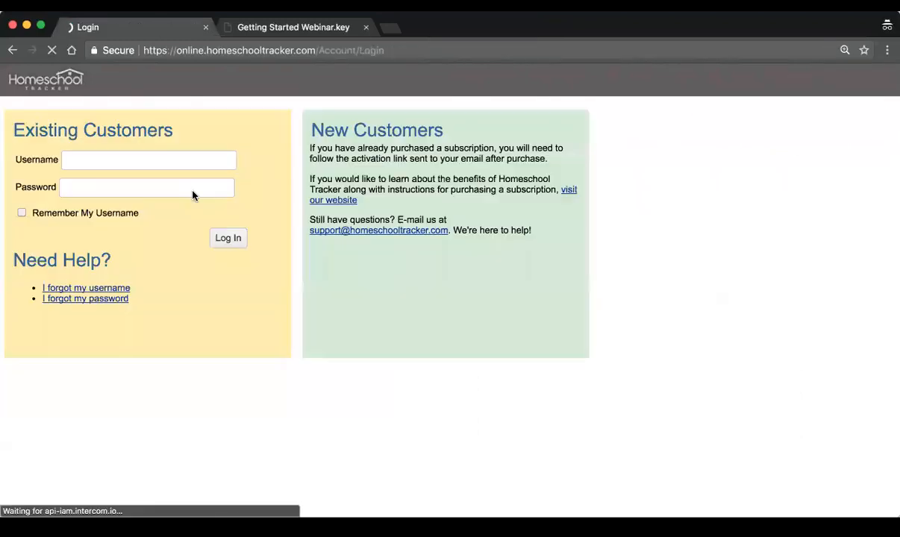
type("ca")
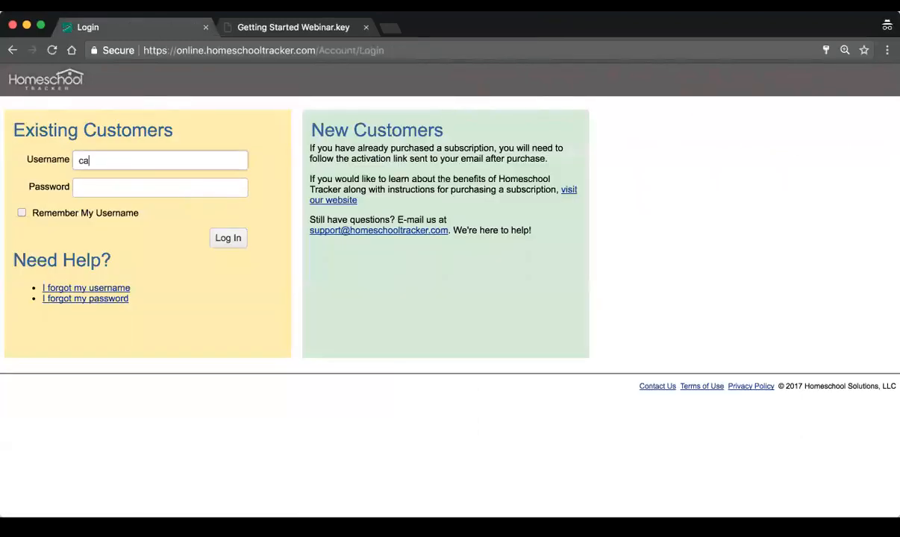
type("mpbelltest")
key("Tab")
type("•••••")
key("Return")
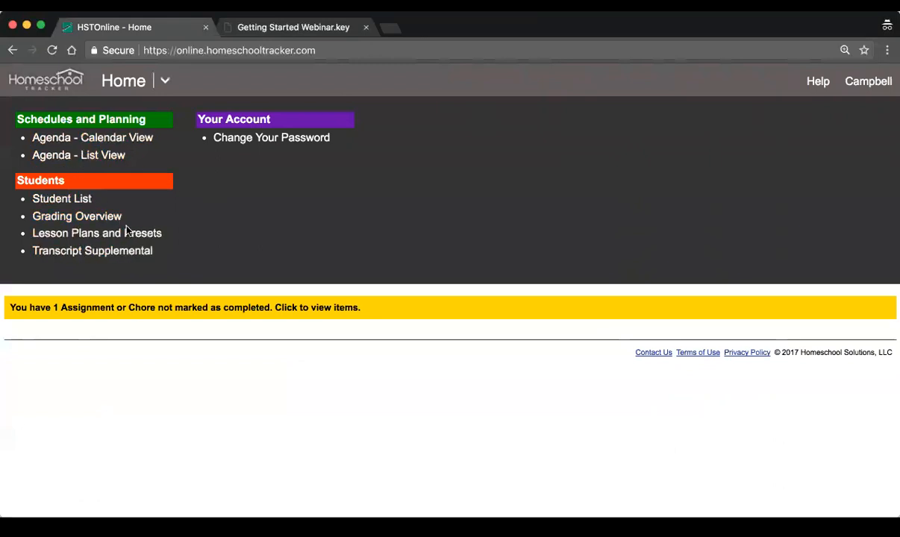
- Open the student's agenda in calendar view and check the Selected Students filter choices, closing the filter without applying it
left_click(80, 139)
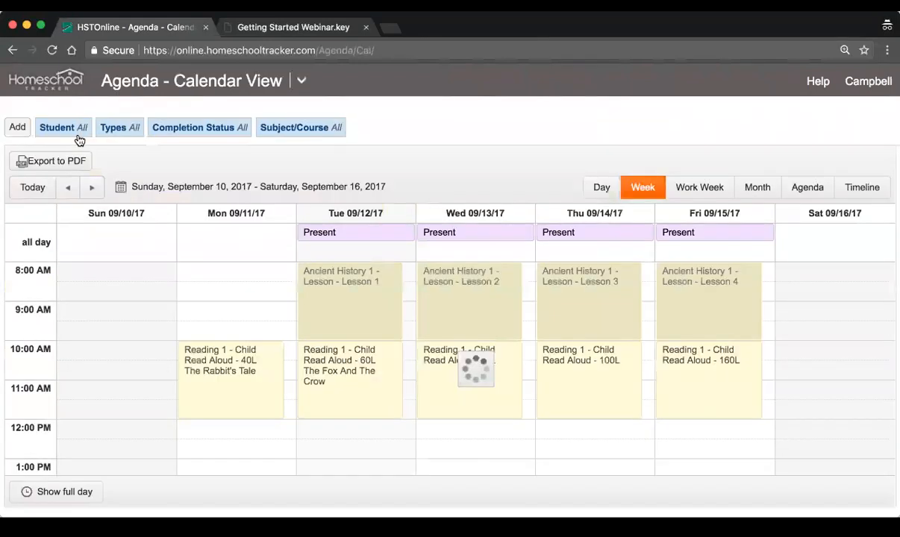
scroll(498, 379, "up", 2)
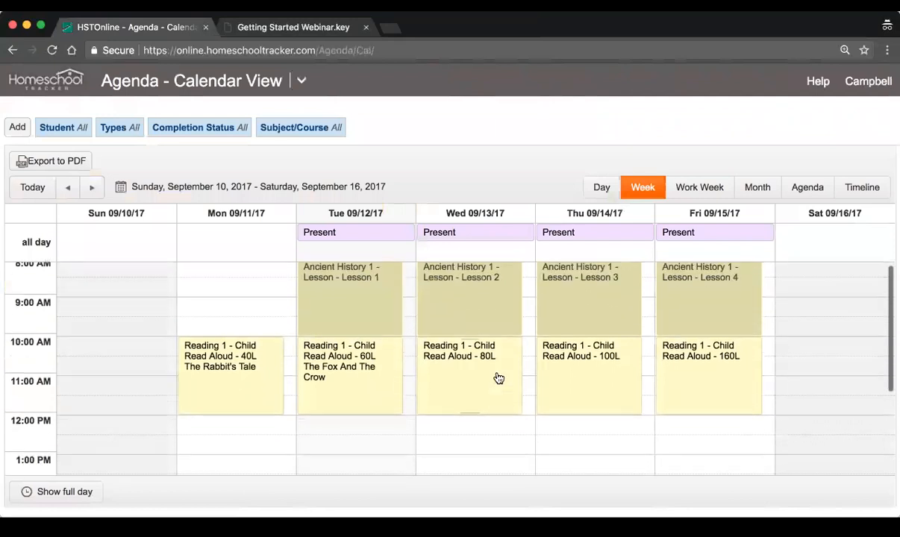
left_click(66, 128)
left_click(220, 140)
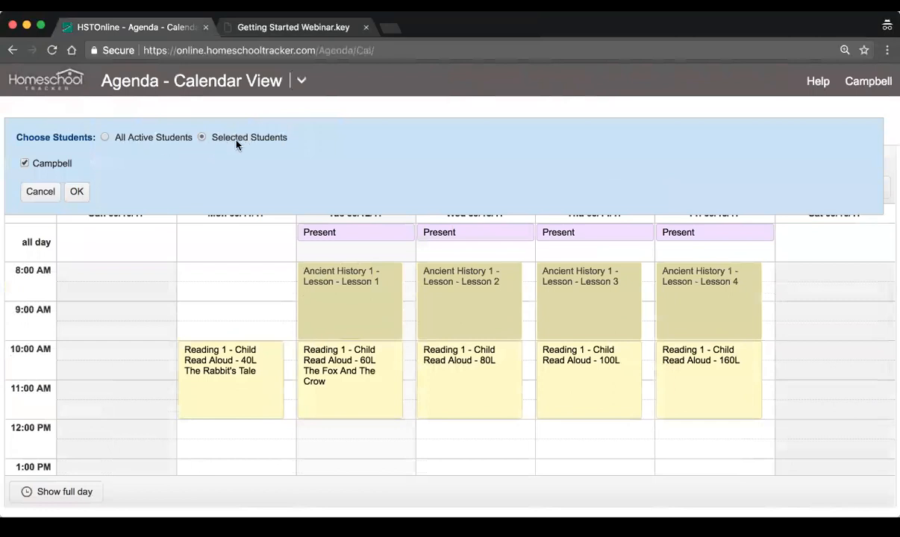
left_click(36, 197)
- Look over the student's calendar for September 10–16, 2017 and advance to the week of September 17–23
scroll(514, 373, "down", 2)
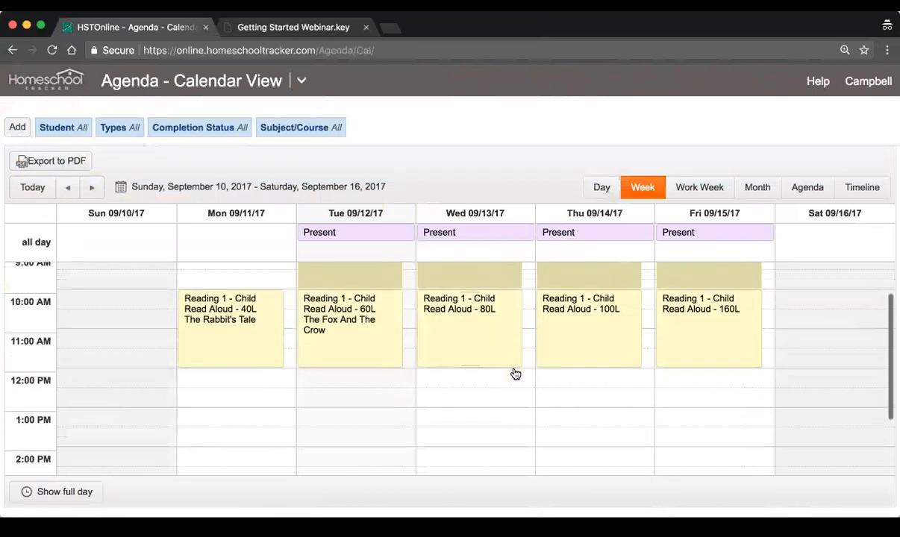
scroll(302, 332, "up", 1)
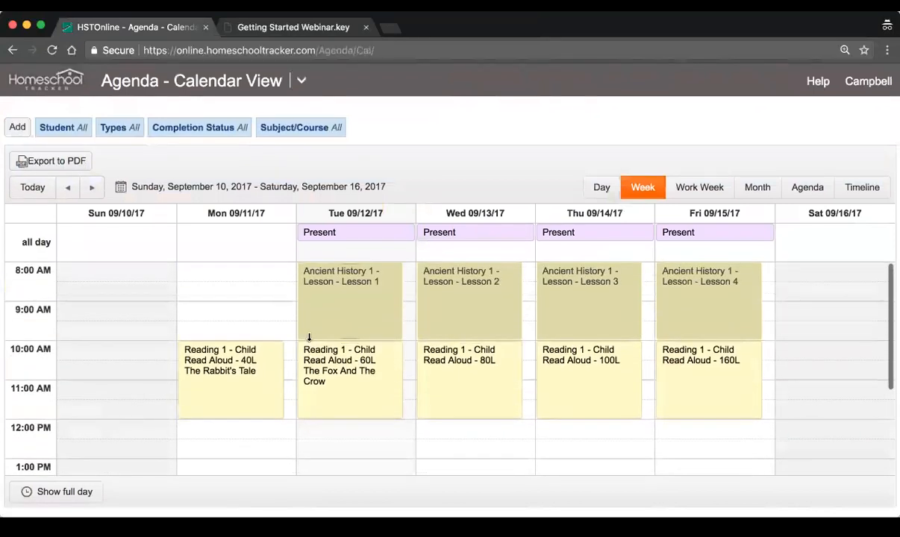
left_click(88, 190)
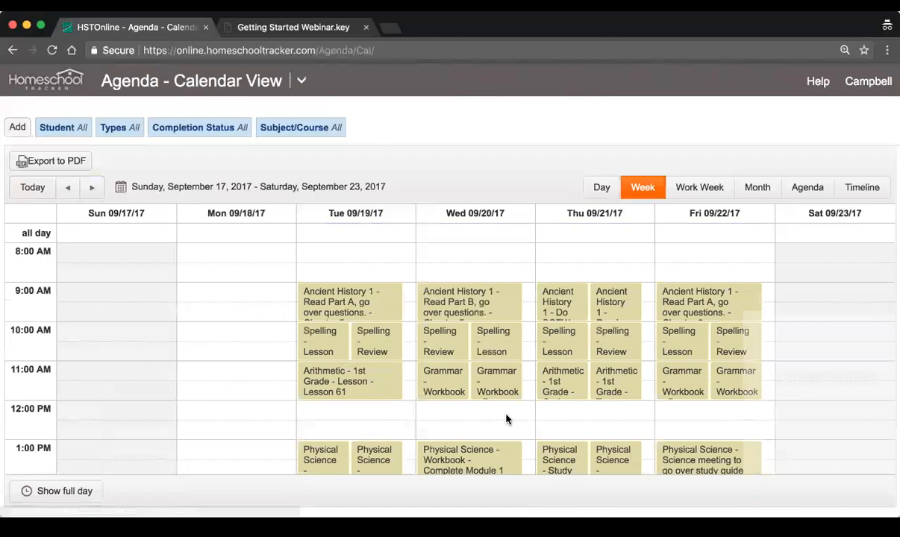
- Mark the September 19 Ancient History 1 assignment for Chapter 5 as completed by the student and save it
scroll(507, 418, "down", 3)
scroll(507, 420, "up", 2)
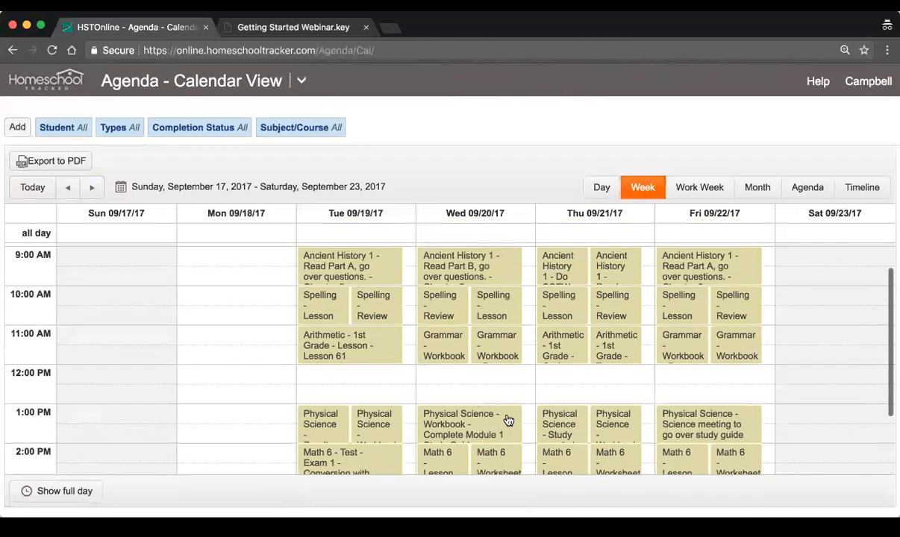
left_click(344, 265)
left_click(655, 404)
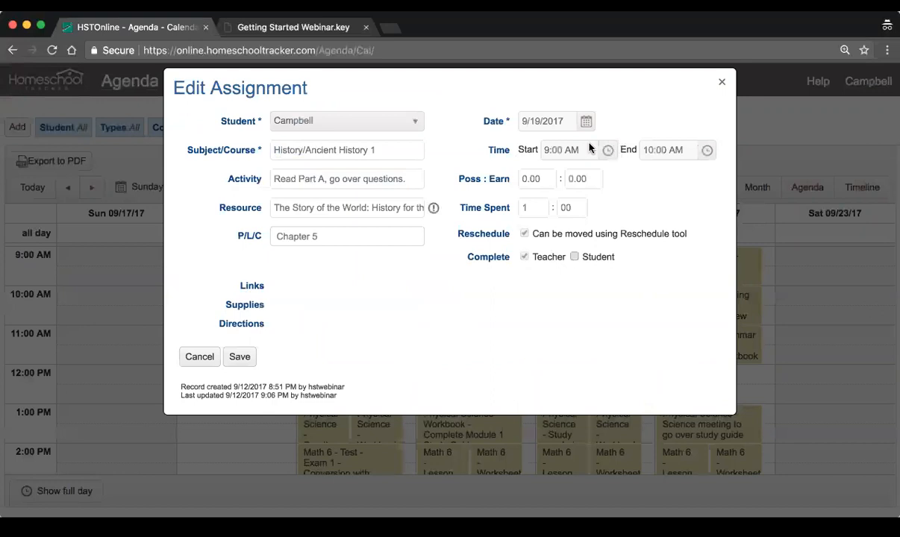
left_click(574, 259)
left_click(240, 357)
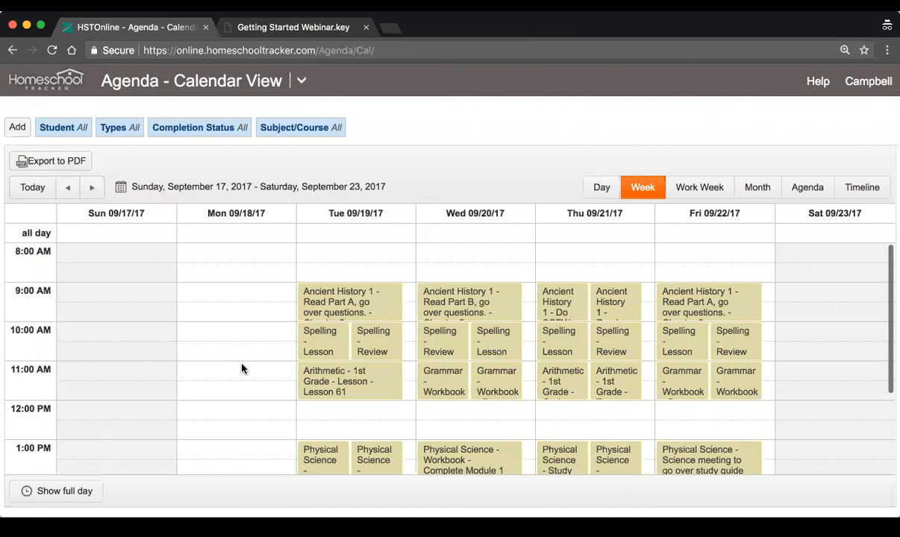
- Check which pages the student account offers, and switch to the teacher account by logging in with its username and password
scroll(241, 366, "down", 3)
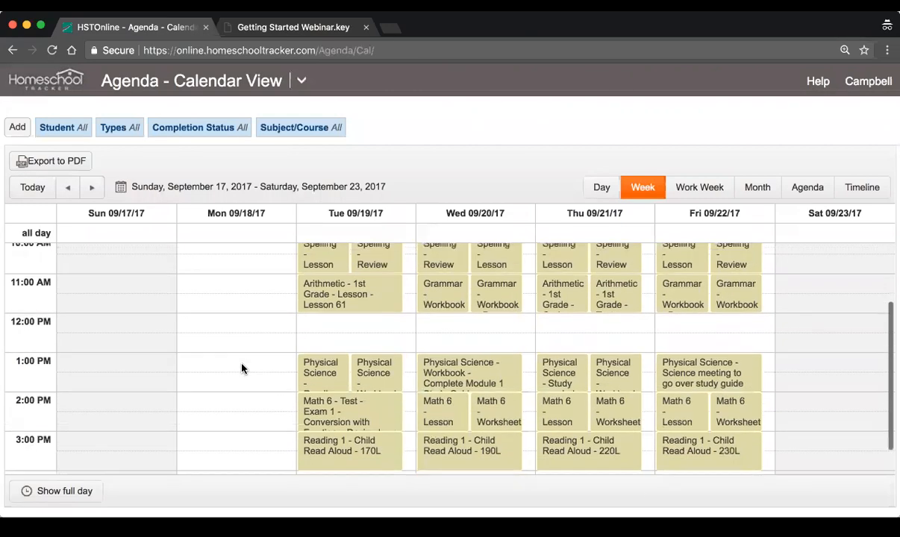
left_click(302, 80)
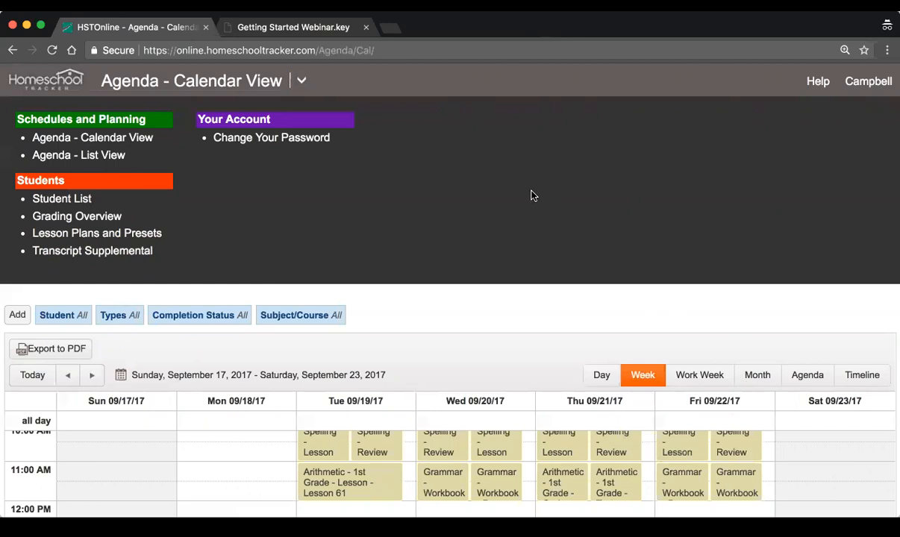
left_click(866, 87)
left_click(762, 106)
type("hstwebinar")
key("Tab")
type("••••••")
key("Return")
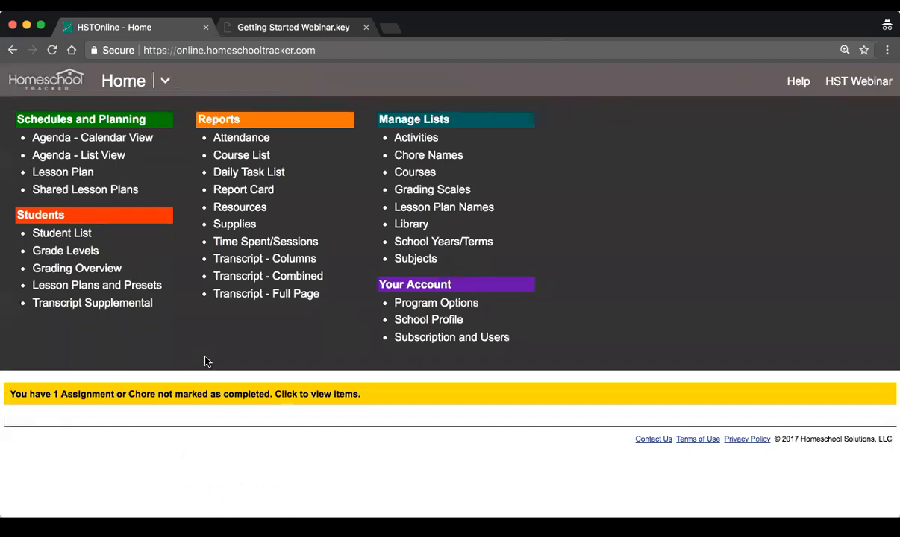
- Open the agenda calendar at the current work week and show all item types, including appointments, assignments, chores and days off
left_click(113, 138)
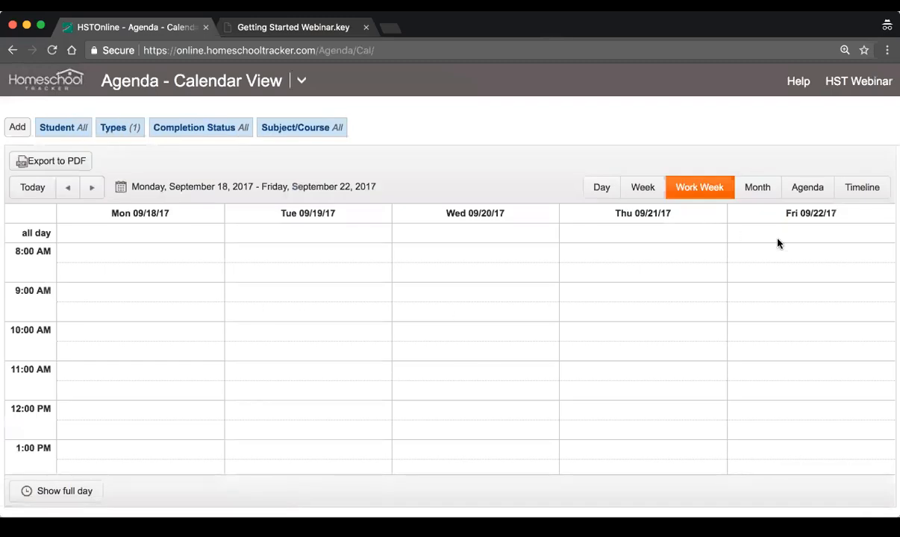
left_click(25, 188)
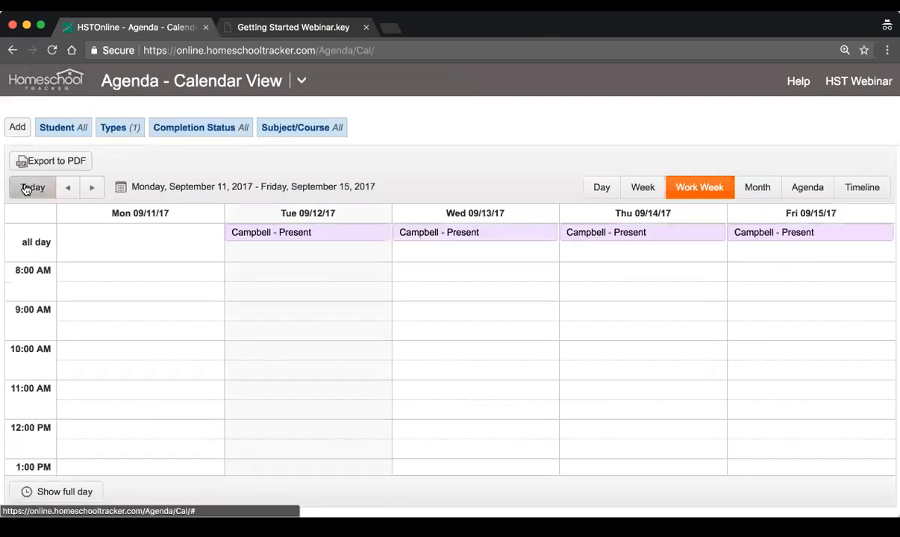
scroll(242, 294, "down", 5)
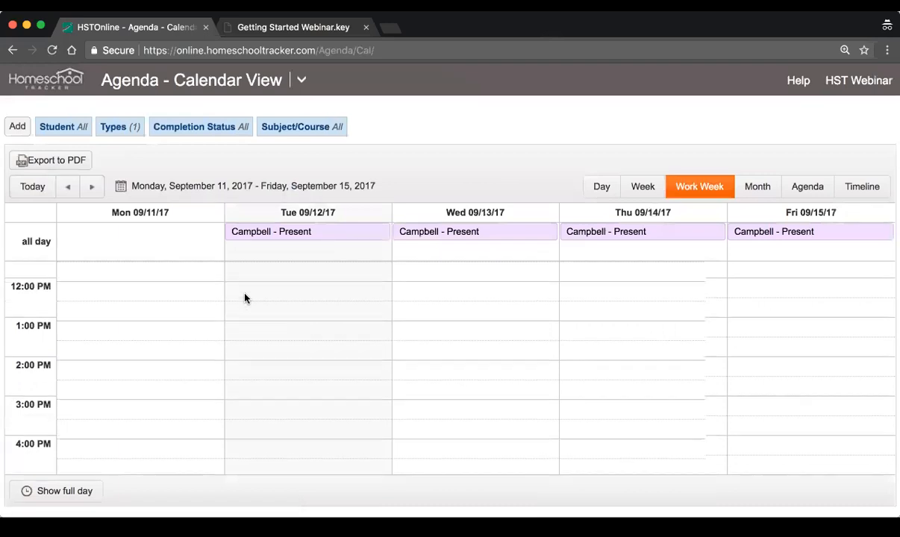
scroll(240, 281, "up", 5)
left_click(135, 125)
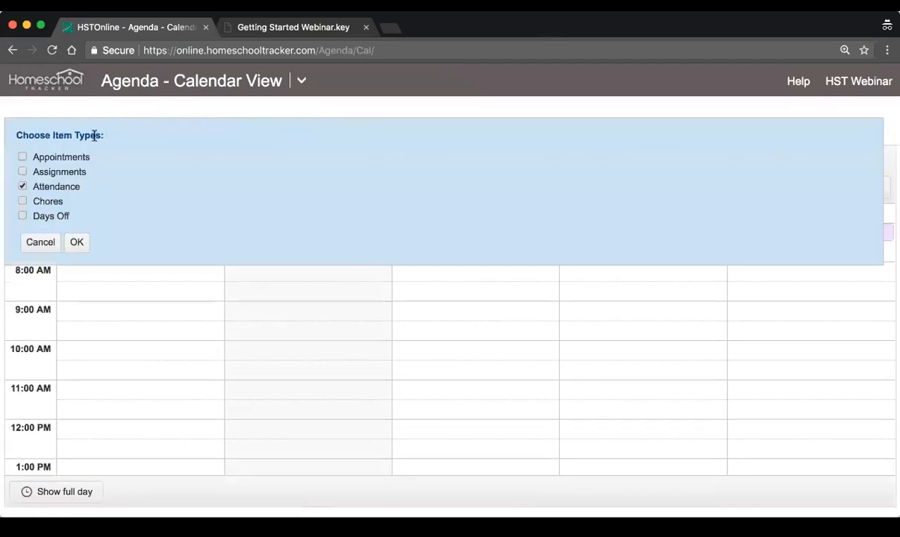
left_click(46, 216)
left_click(43, 172)
left_click(42, 156)
left_click(76, 242)
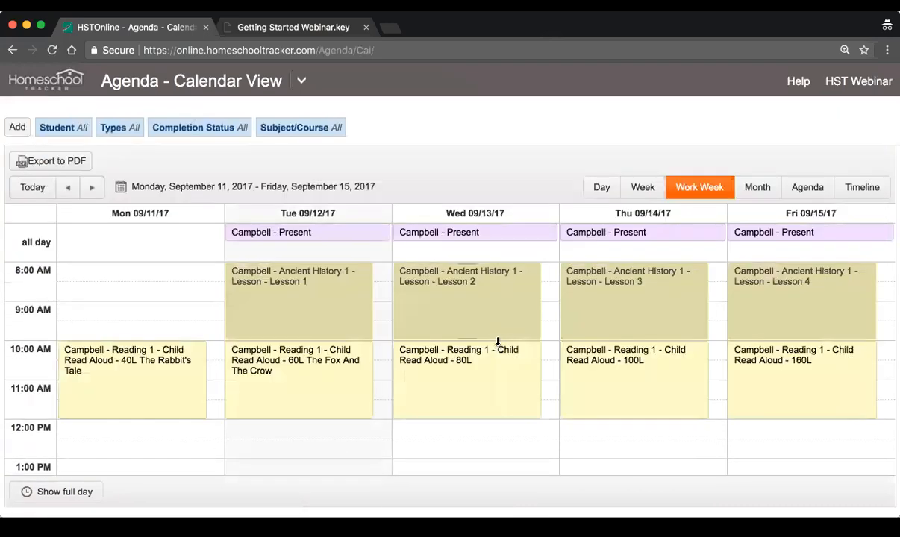
- Start adding multiple assignments for History/Ancient History 1 with the SOTW map work and listening activity
left_click(13, 130)
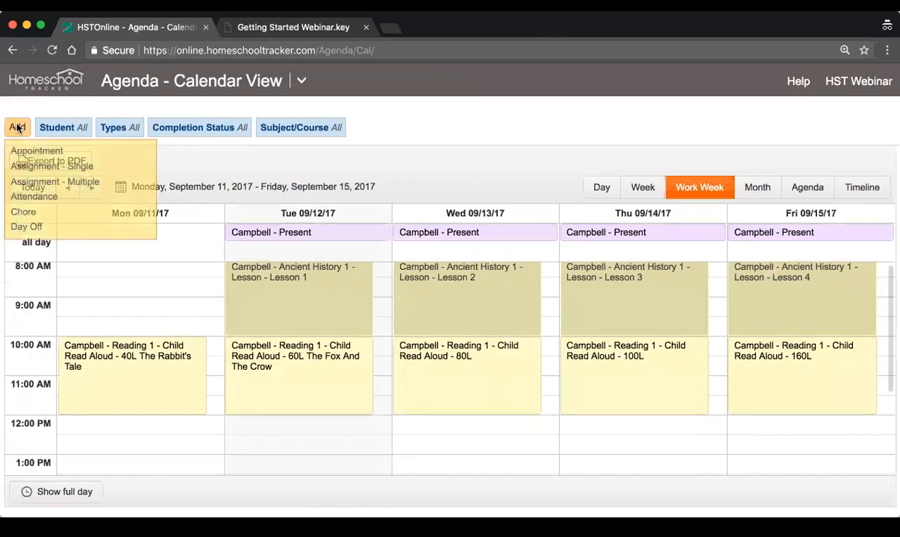
left_click(104, 181)
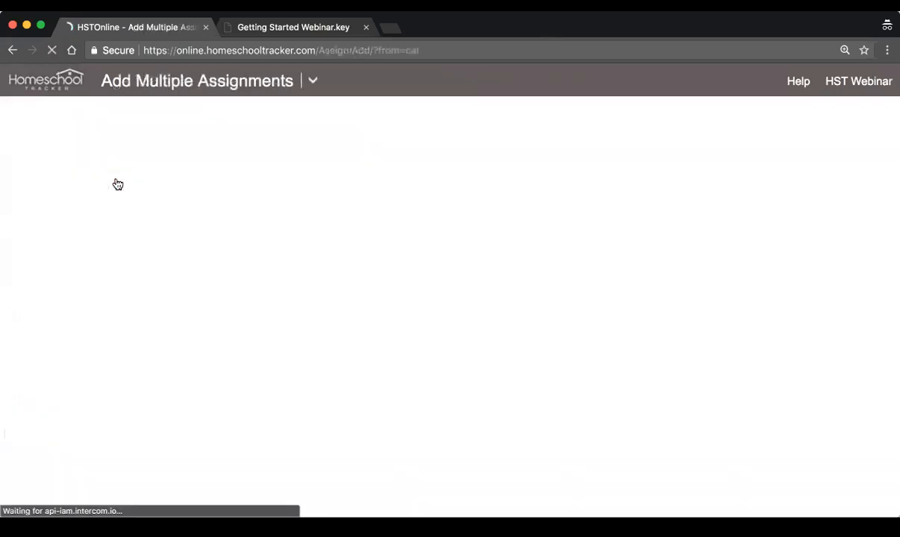
left_click(276, 179)
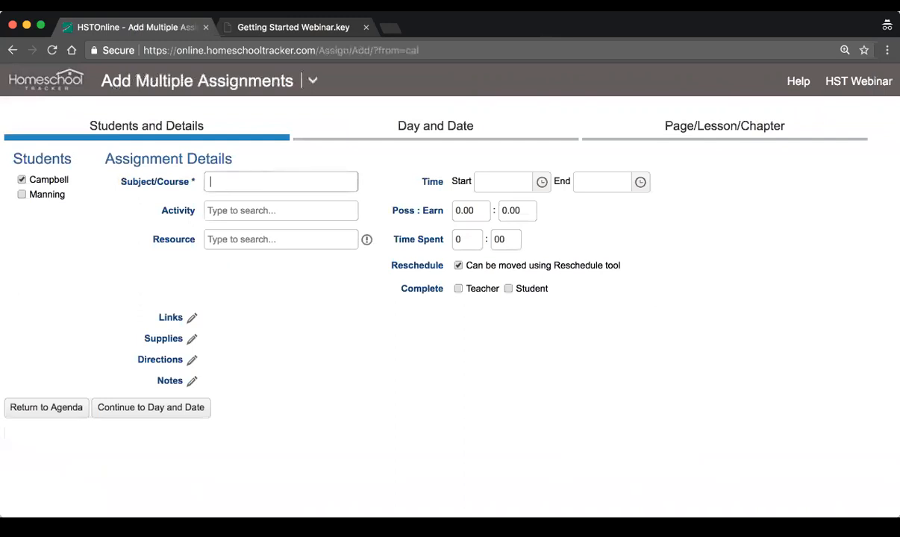
left_click(299, 218)
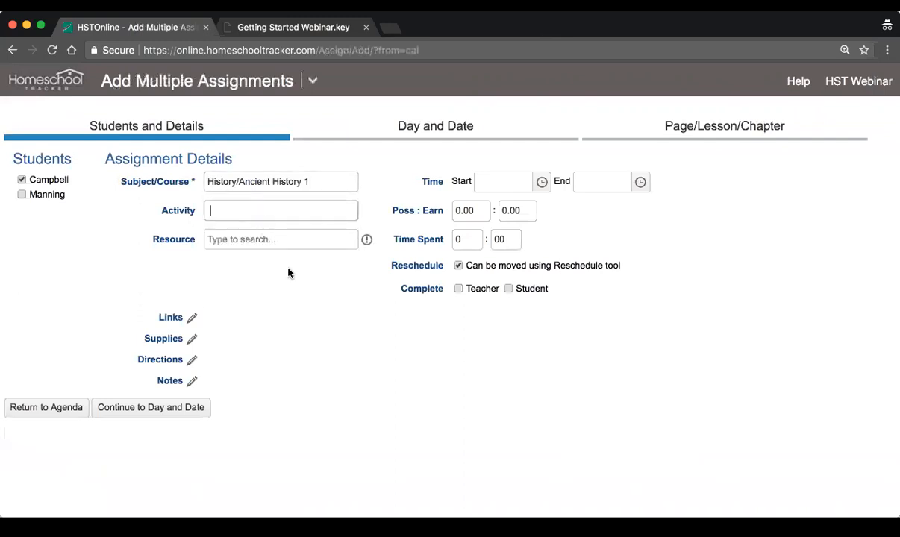
left_click(313, 275)
- Set the assignments' time from 10:00 AM to 12:00 PM and continue to the day and date options
left_click(540, 181)
scroll(502, 276, "down", 2)
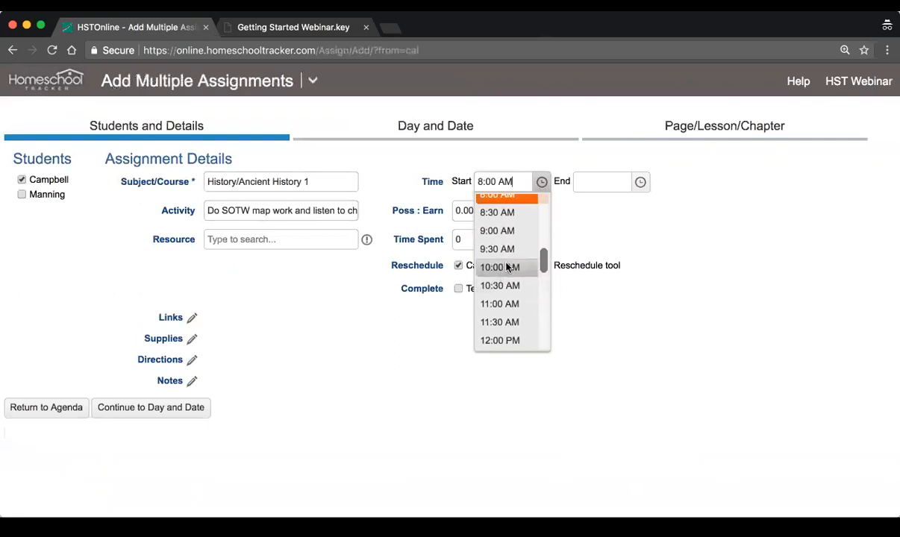
left_click(501, 267)
left_click(639, 183)
scroll(619, 261, "down", 2)
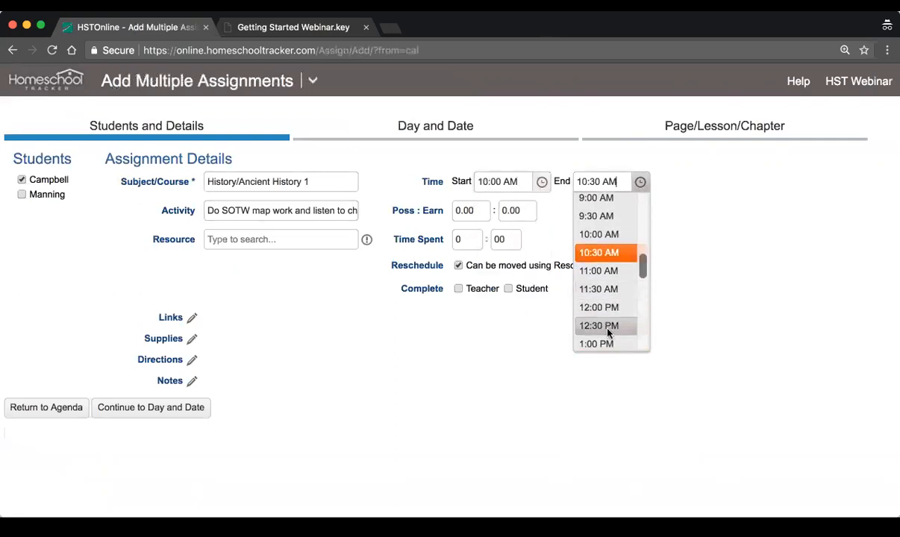
left_click(608, 309)
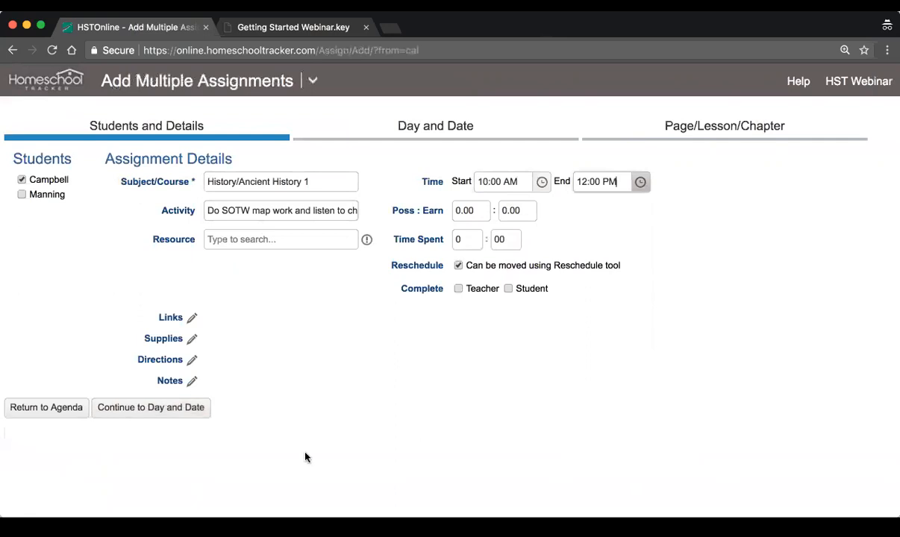
left_click(153, 408)
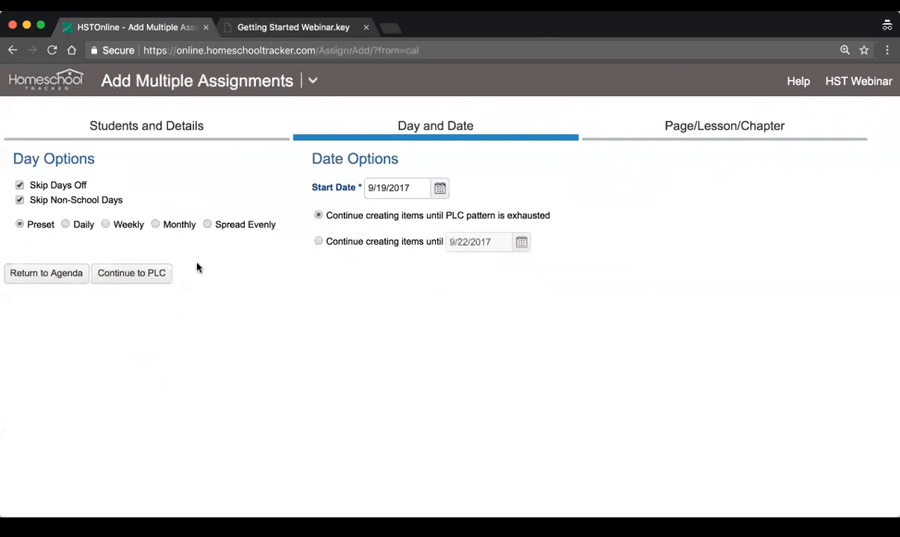
- Look through the Daily, Weekly and Monthly day options and choose Spread Evenly for the assignments
left_click(66, 224)
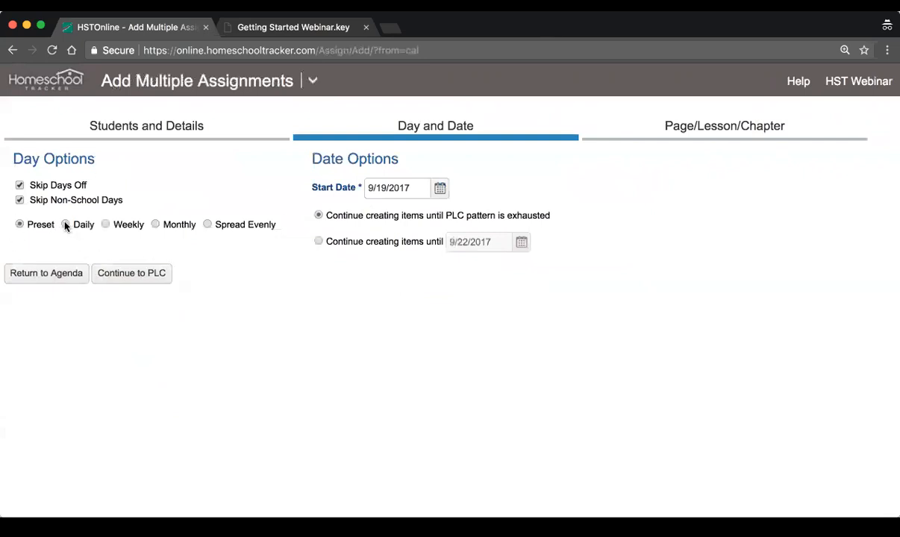
left_click(106, 225)
left_click(156, 225)
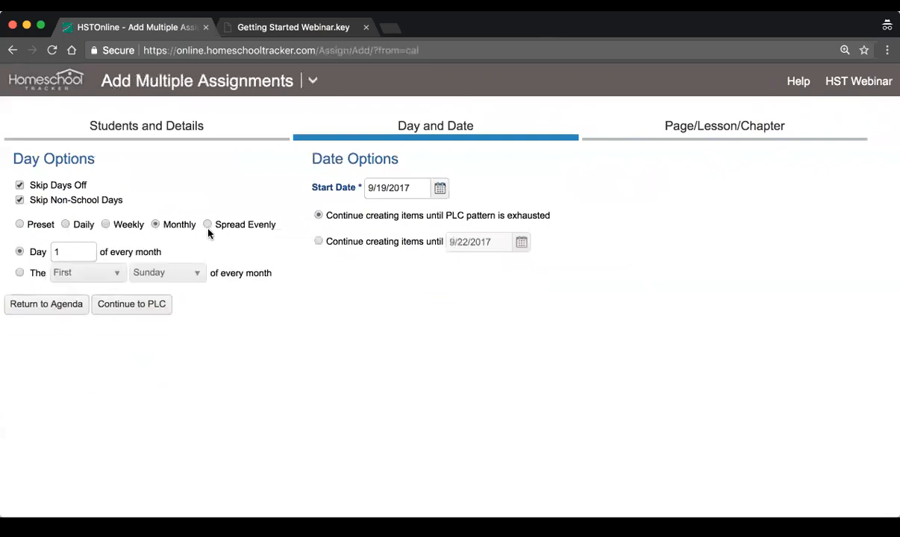
left_click(208, 225)
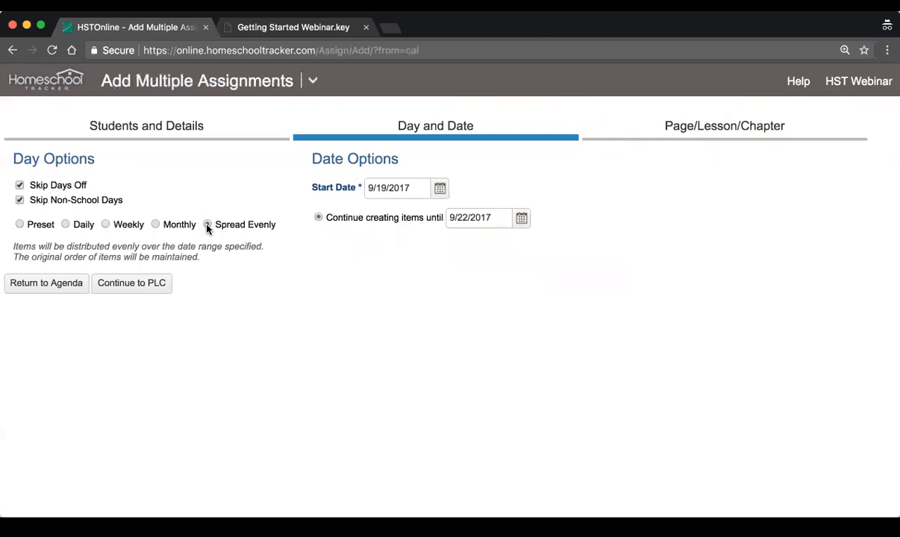
- Set the assignments' date range from 9/25/2017 to 9/29/2017 and continue to the Page/Lesson/Chapter options
left_click(439, 188)
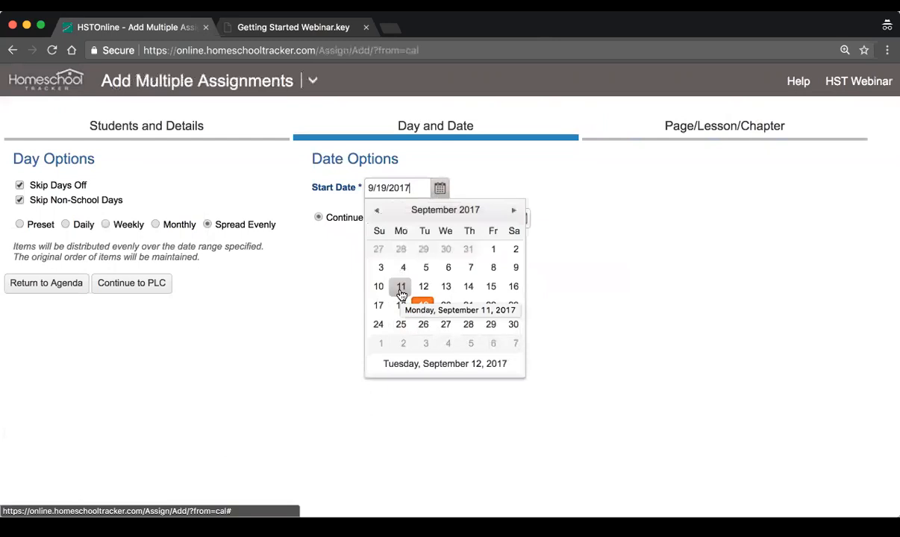
left_click(401, 323)
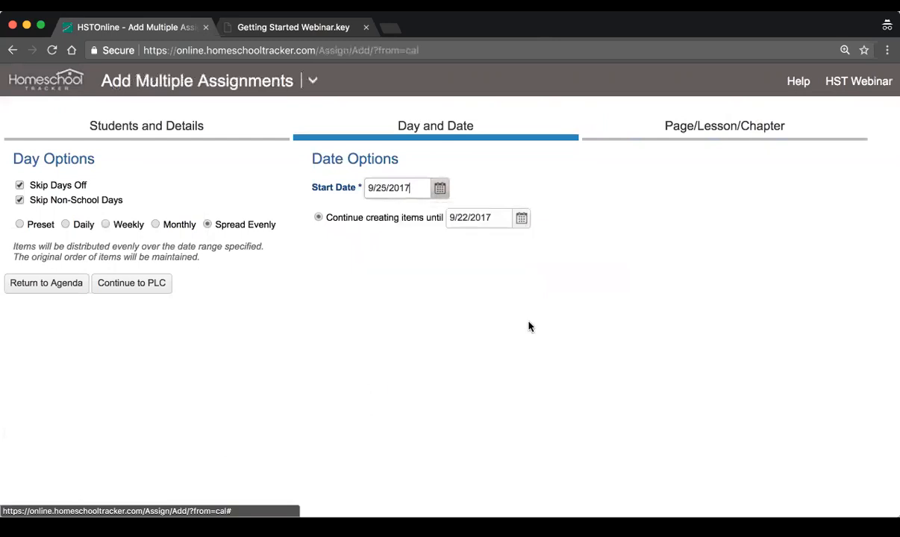
left_click(521, 218)
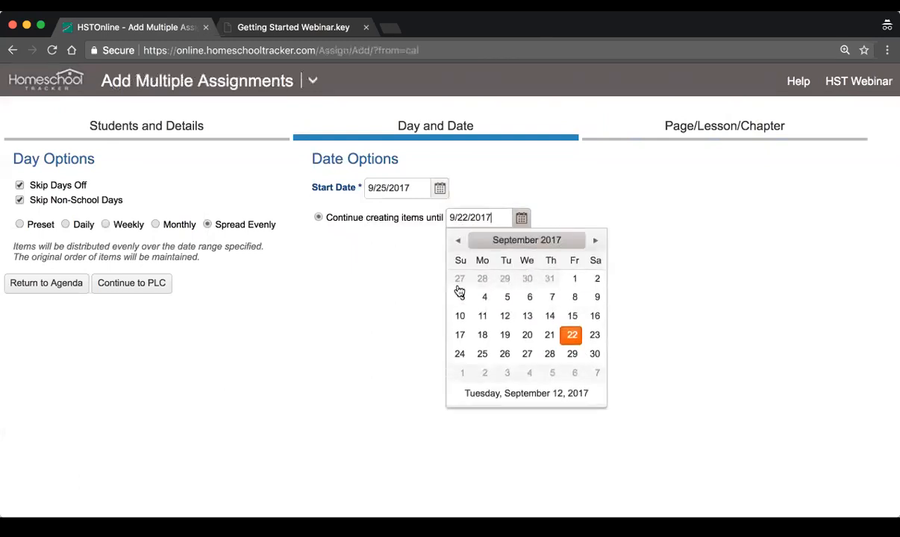
left_click(571, 355)
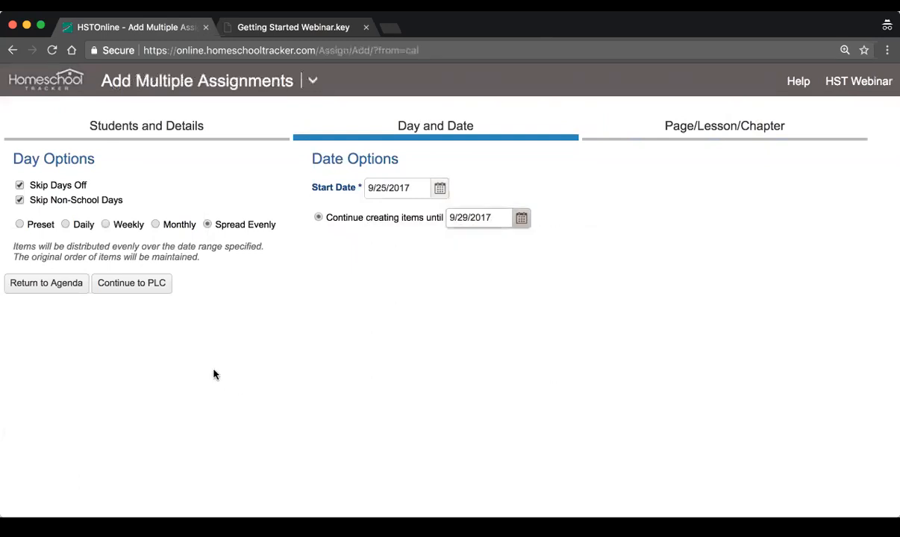
left_click(145, 289)
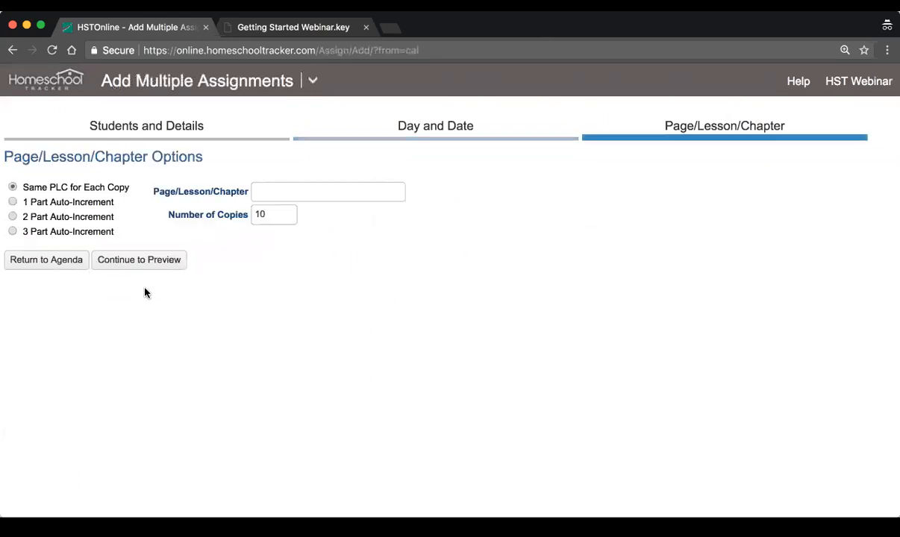
- Use Page 12 as the Page/Lesson/Chapter for every copy, request 10 copies and preview the assignments
left_click(291, 188)
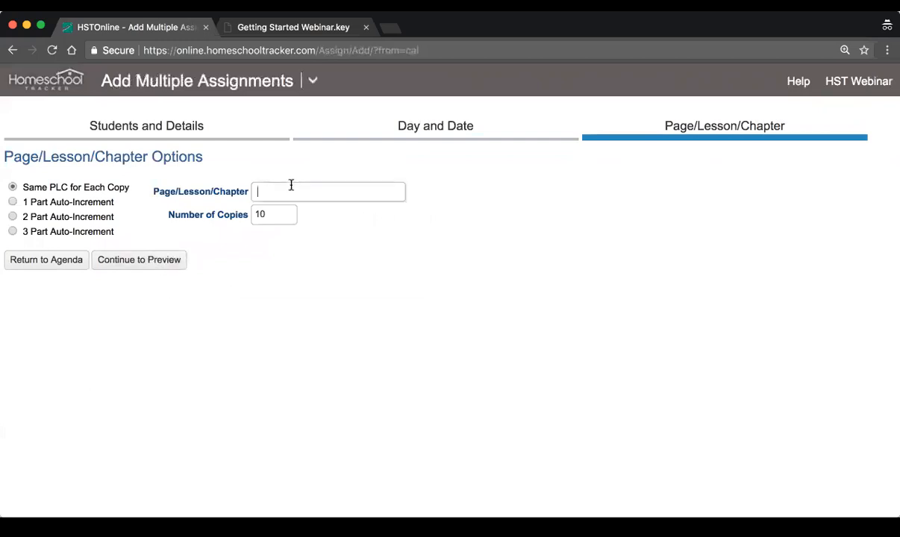
type("L")
key("BackSpace")
type("Page 12")
key("Tab")
type("10")
key("Tab")
left_click(146, 259)
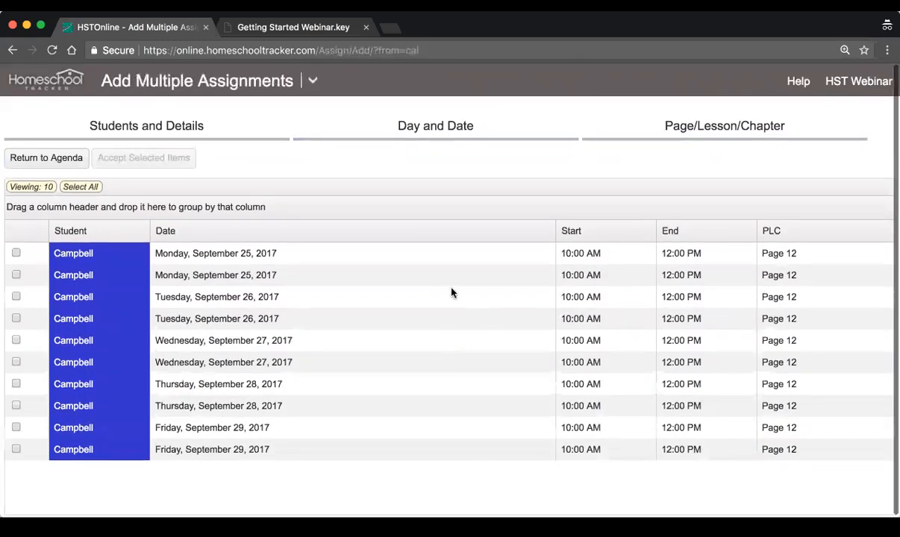
- Examine how the previewed assignments are spread over the week by highlighting the Monday, Tuesday and Wednesday entries
left_click(426, 258)
left_click(423, 277)
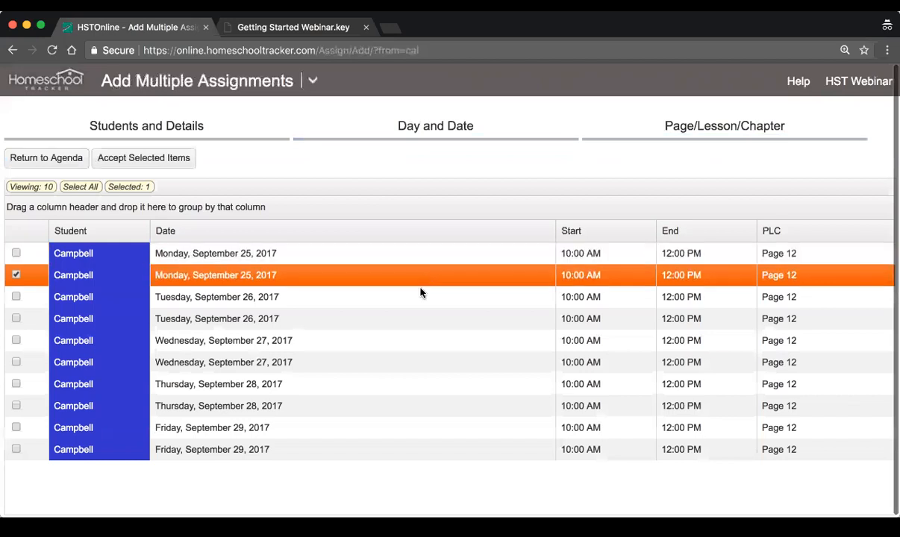
left_click(419, 295)
left_click(416, 319)
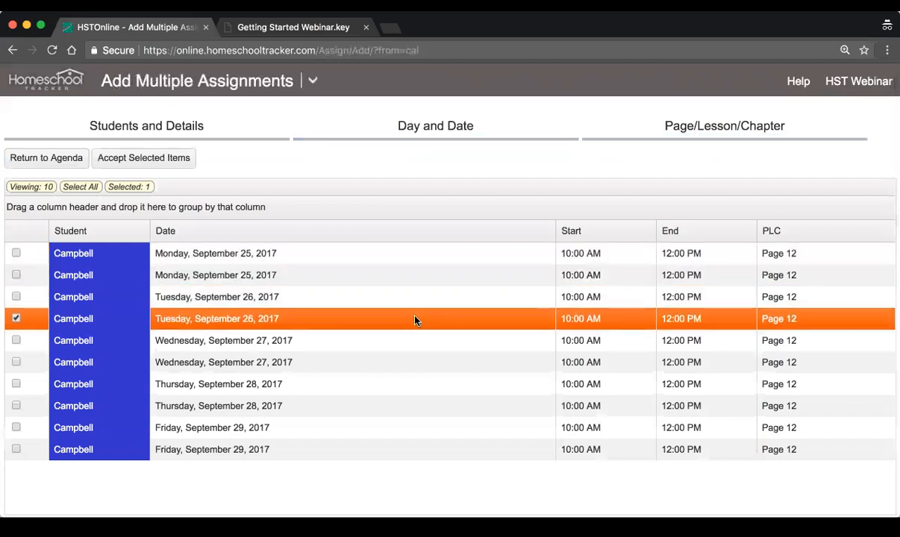
left_click(374, 343)
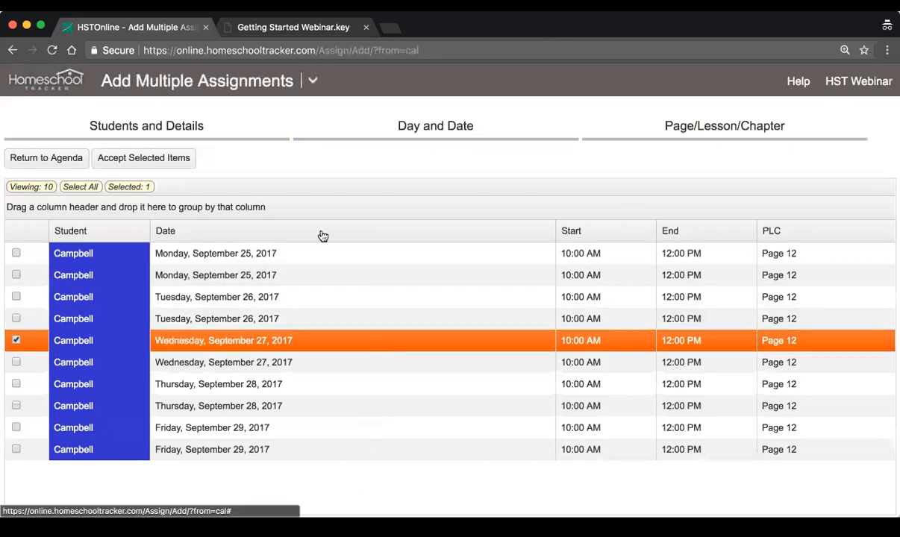
- Set the number of copies to 3 and preview the assignments again
left_click(693, 128)
double_click(283, 218)
type("3")
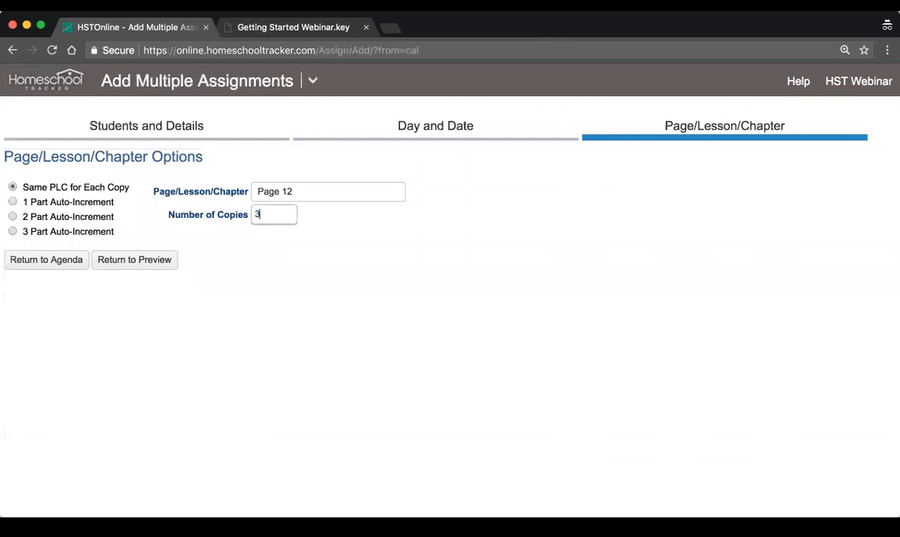
left_click(159, 263)
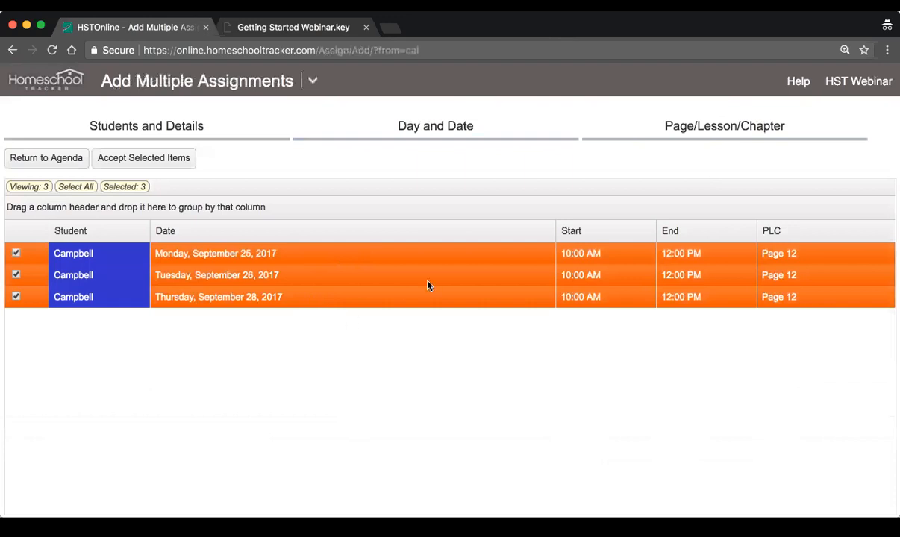
- Set the number of copies to 30, preview the assignments again and look through how they are spread over the week
left_click(708, 128)
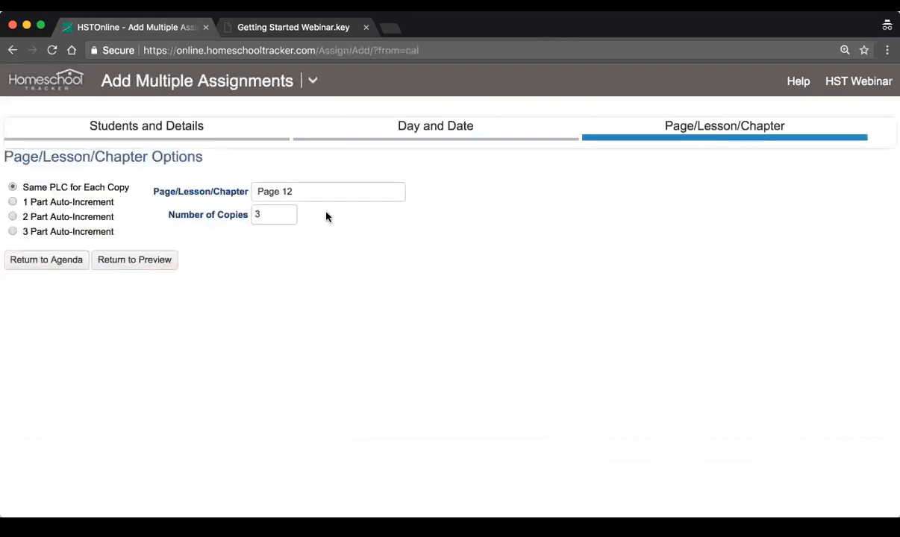
left_click(262, 214)
type("0")
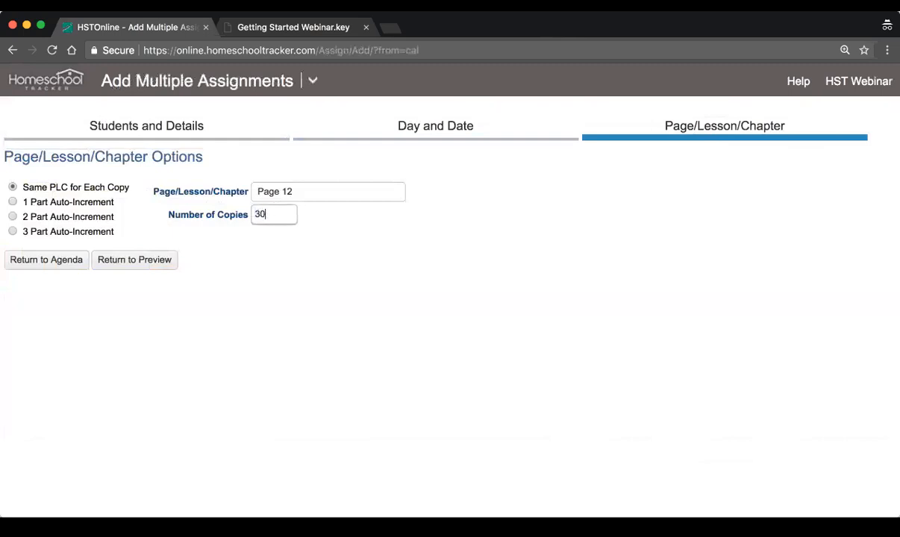
left_click(175, 256)
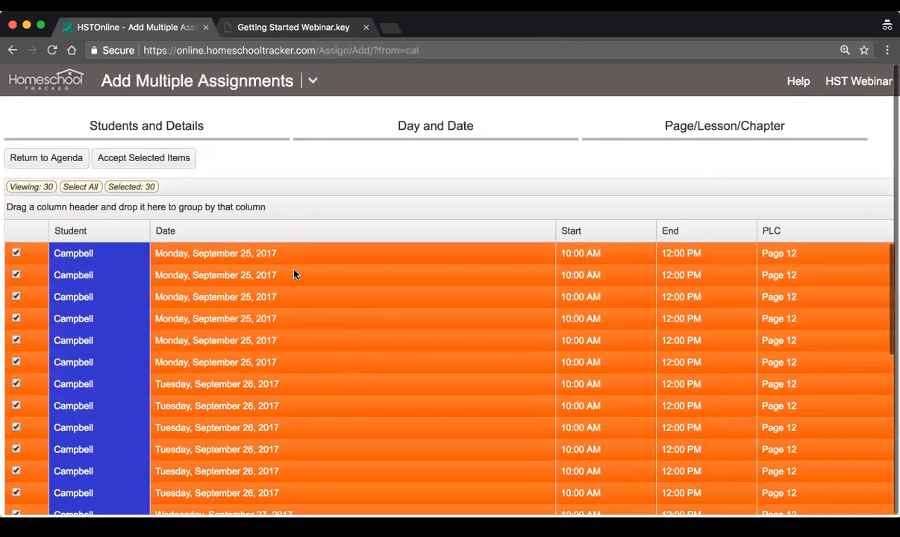
scroll(284, 416, "down", 2)
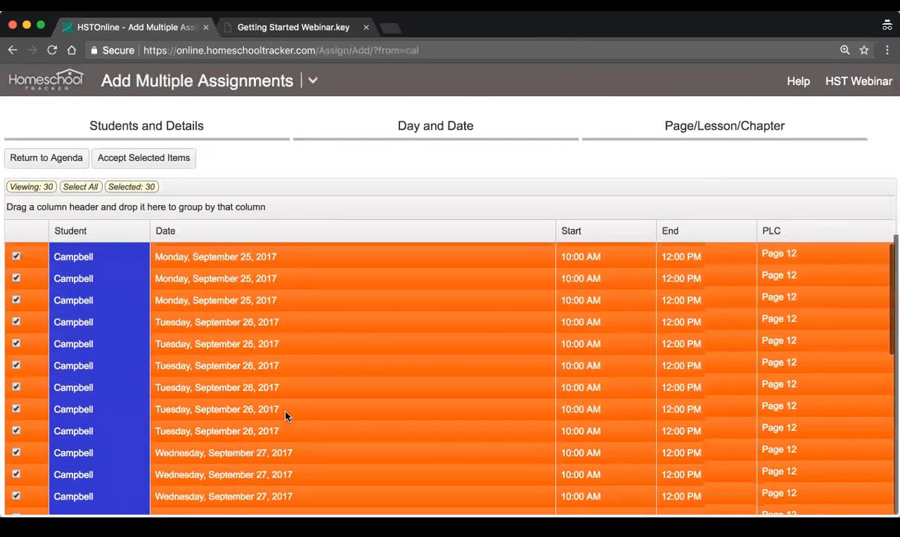
scroll(285, 416, "down", 10)
scroll(285, 415, "up", 12)
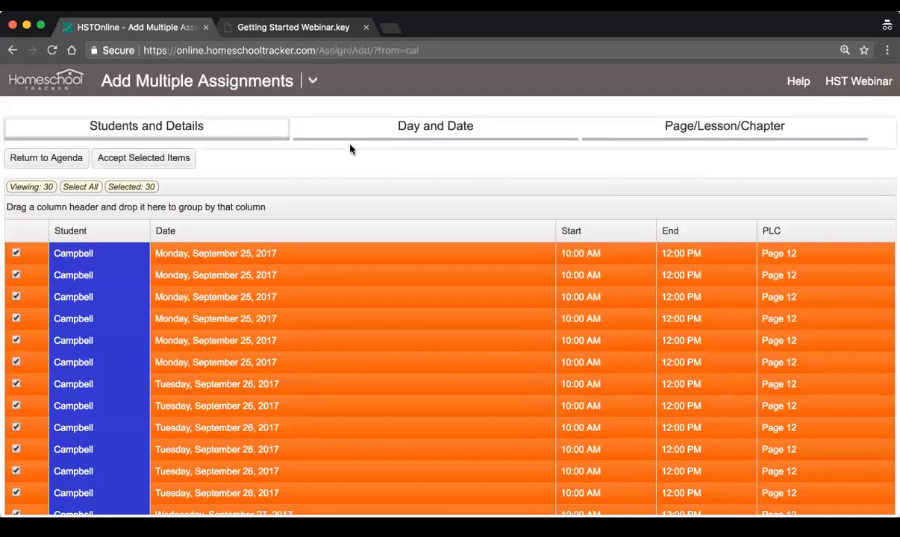
- Reopen the Students and Details settings of the assignments and take a brief look at the Getting Started Webinar slides
left_click(242, 133)
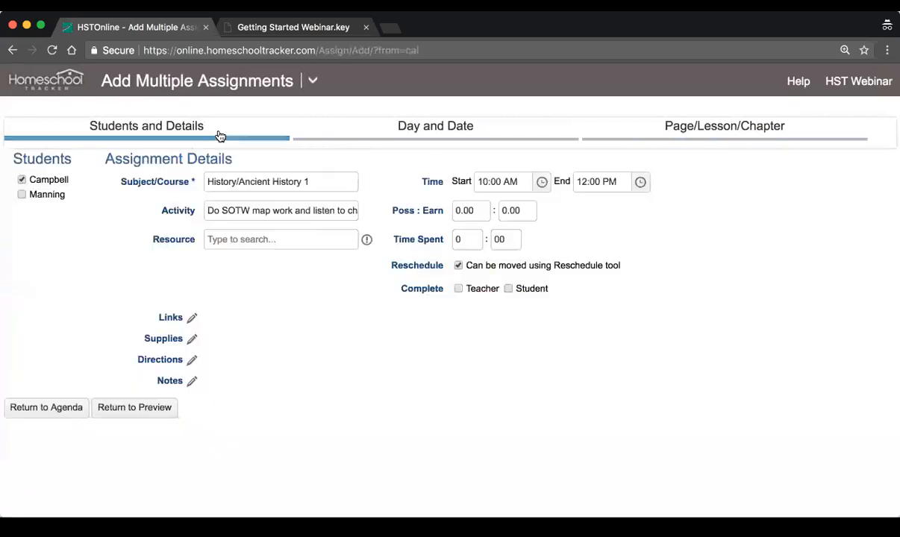
left_click(306, 30)
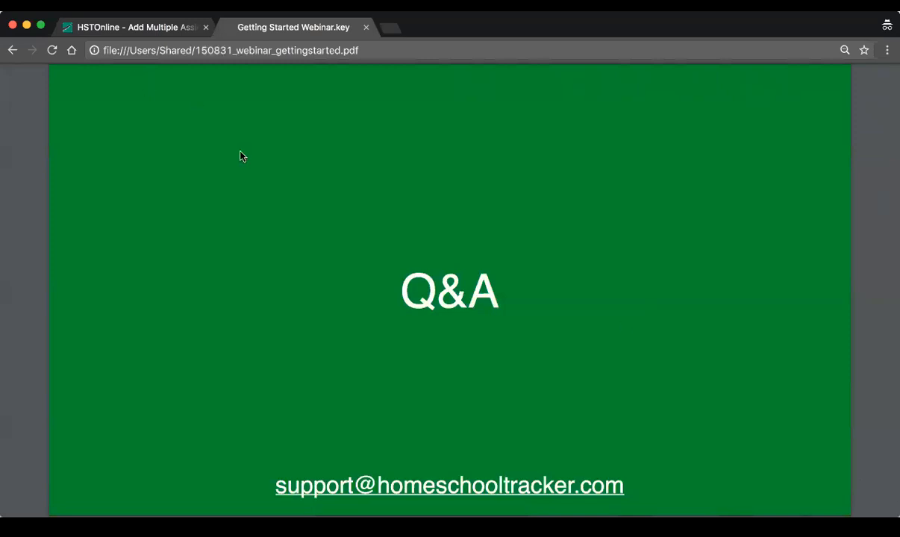
left_click(108, 28)
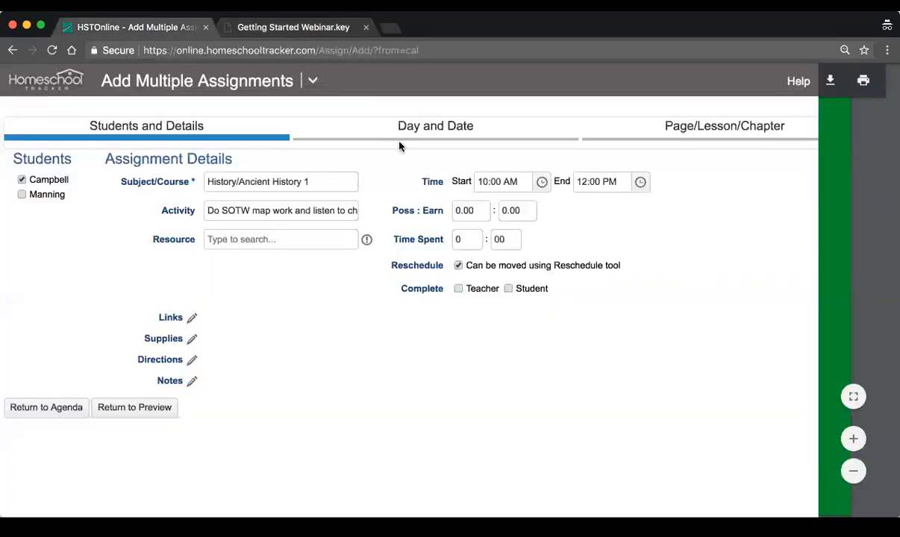
- Open the Program Options and examine the Agenda settings, especially the School Day Start Time and End Time
left_click(306, 84)
left_click(408, 308)
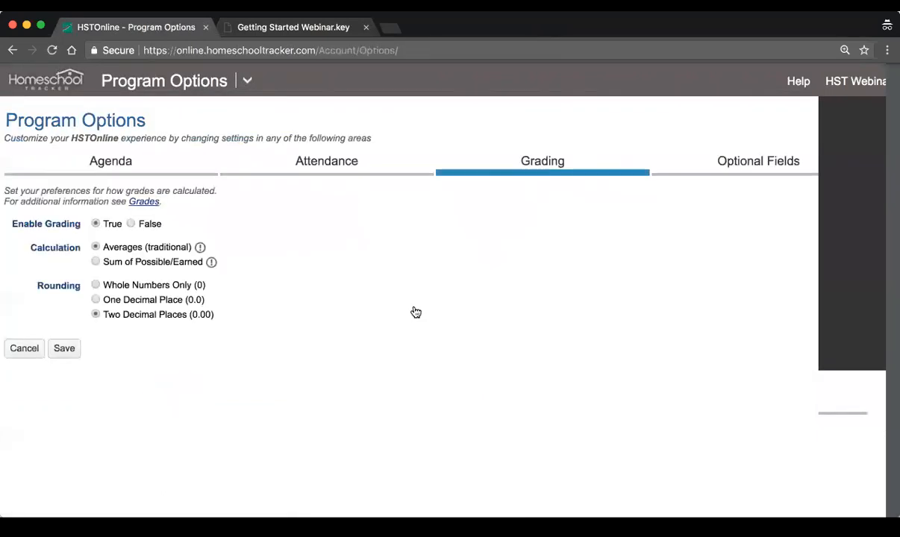
left_click(103, 162)
left_click_drag(86, 258, 148, 258)
left_click_drag(92, 288, 148, 288)
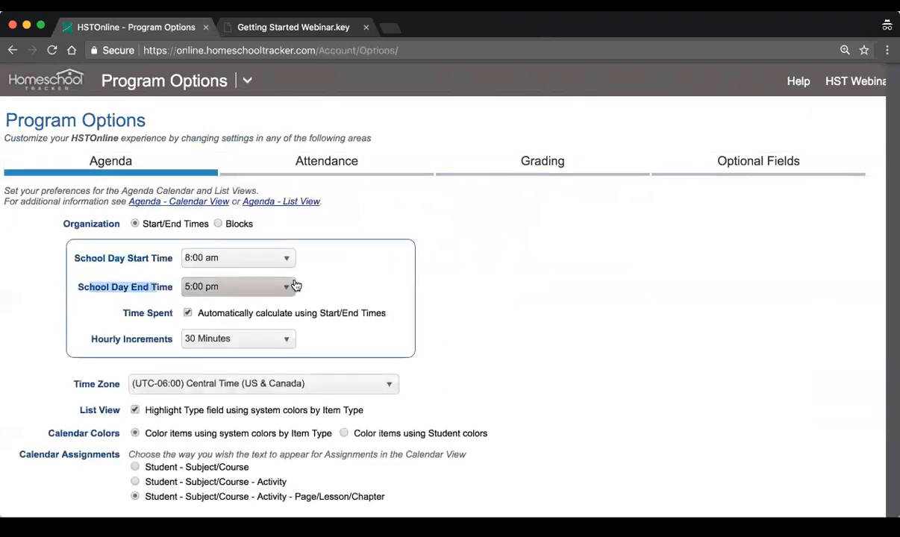
left_click(279, 261)
left_click(279, 263)
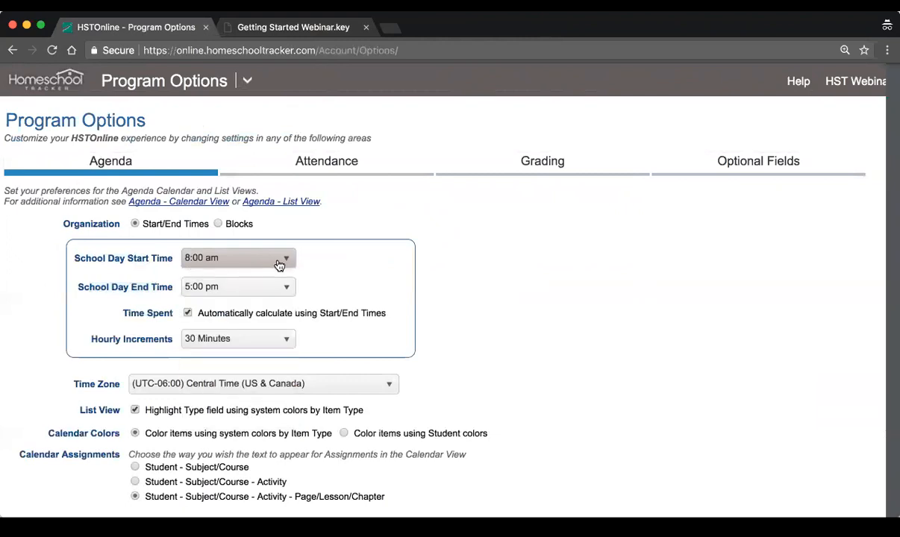
left_click(470, 292)
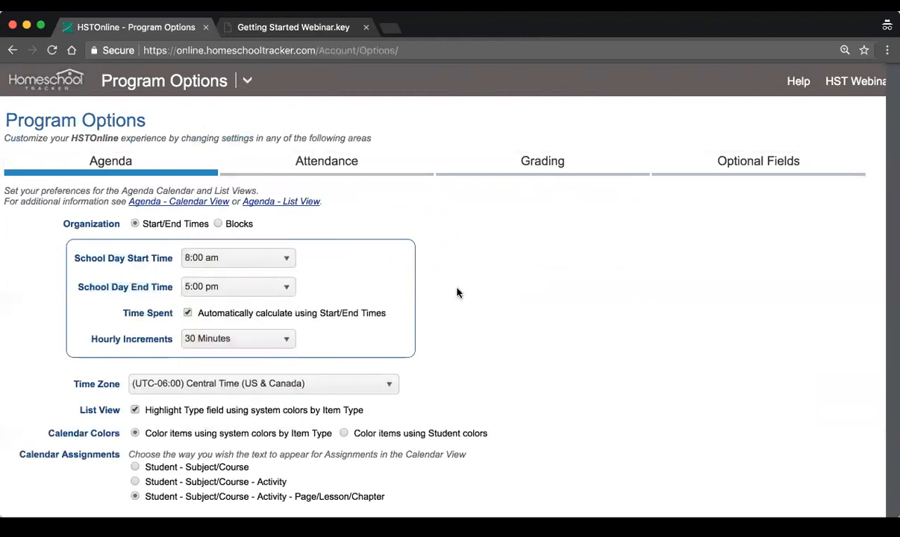
scroll(502, 302, "down", 1)
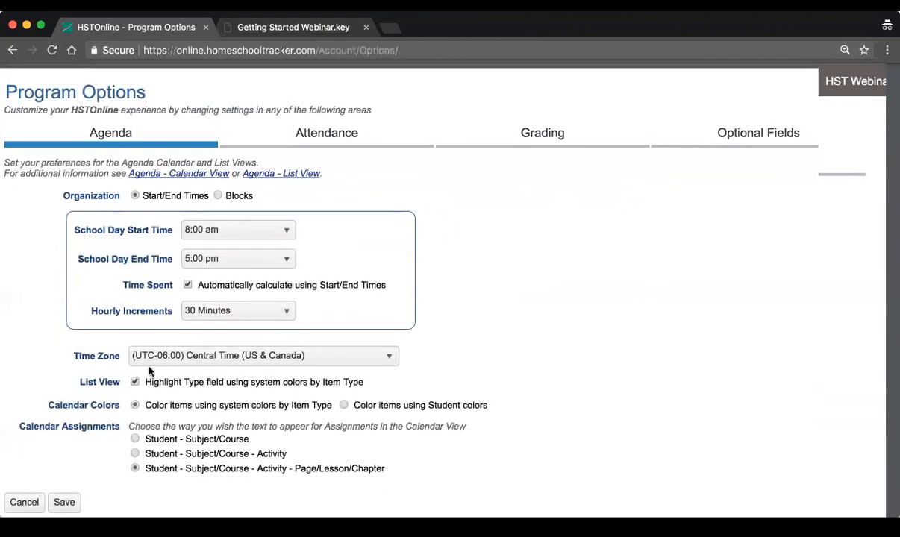
scroll(174, 243, "up", 1)
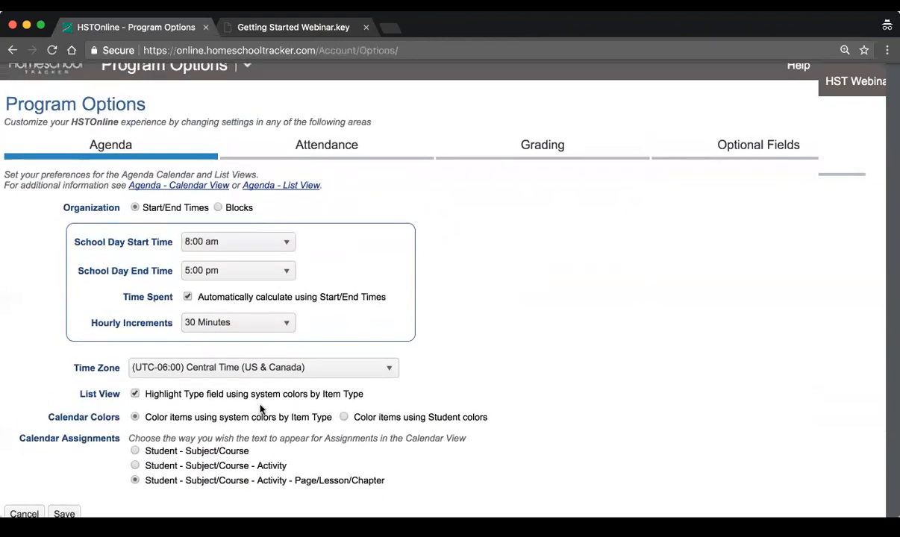
scroll(538, 298, "up", 1)
scroll(537, 308, "down", 1)
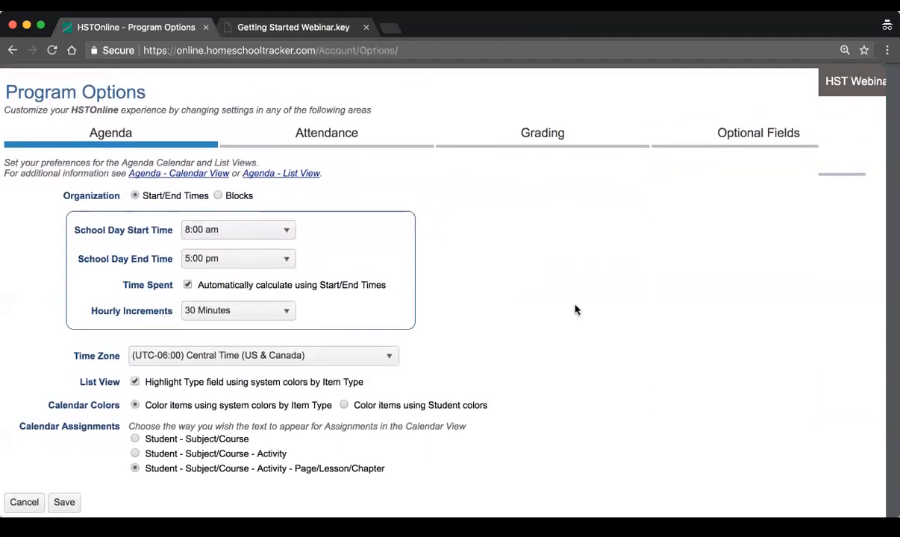
- Review which Optional Fields are enabled in the Program Options, toggling the Resources field off and back on
left_click(729, 148)
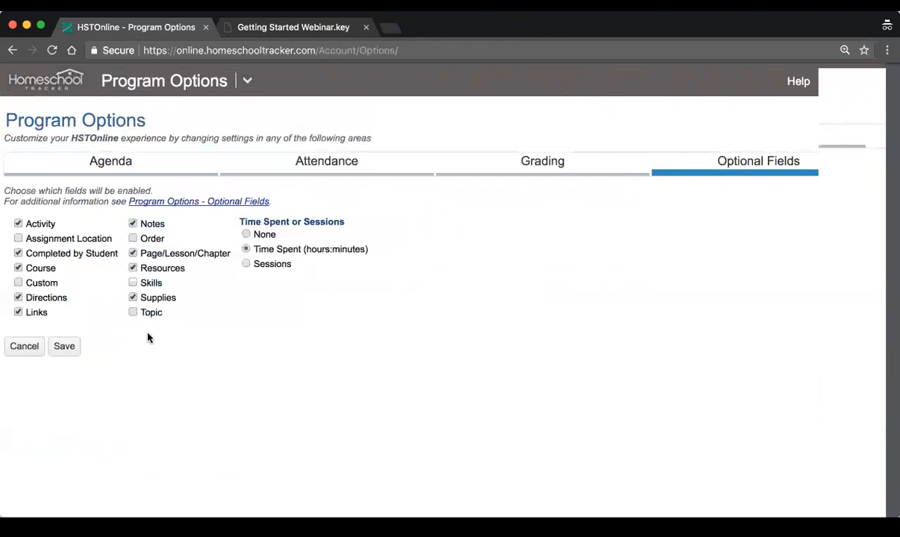
left_click(18, 225)
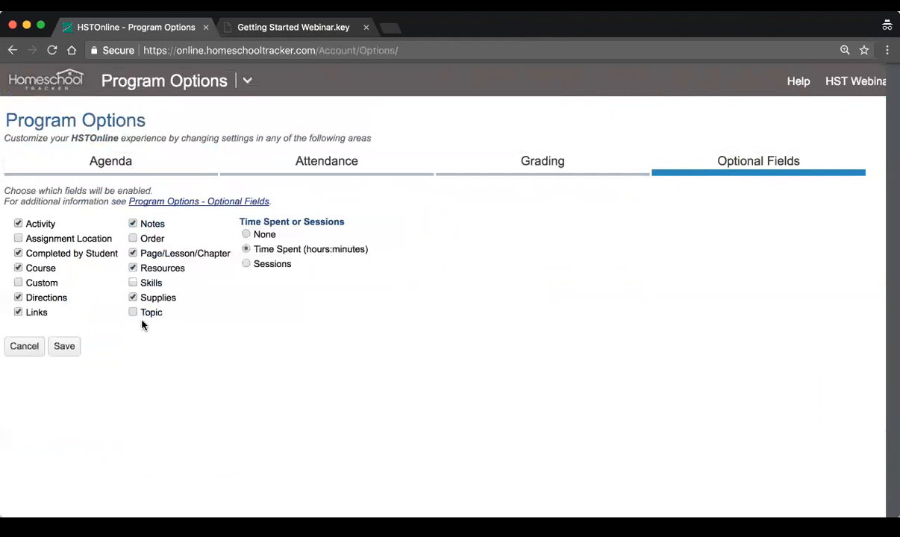
left_click(133, 269)
left_click(132, 269)
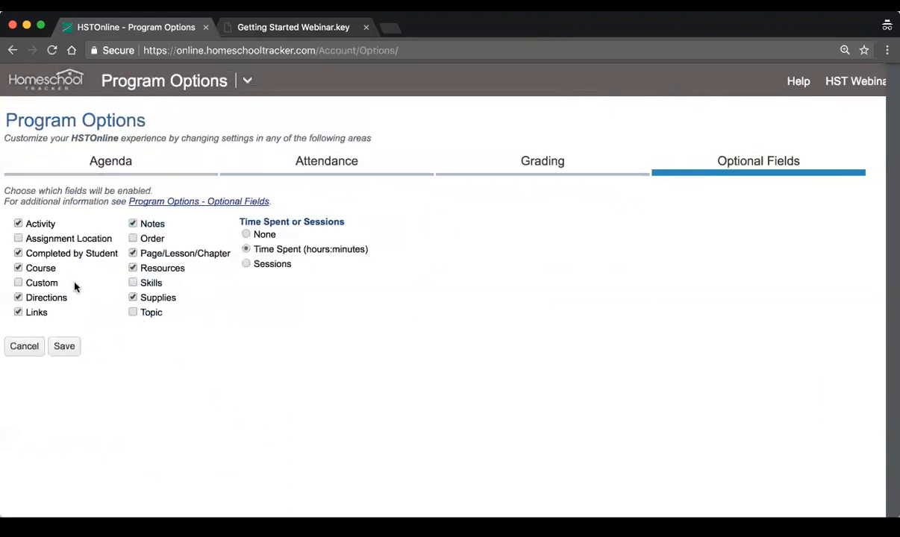